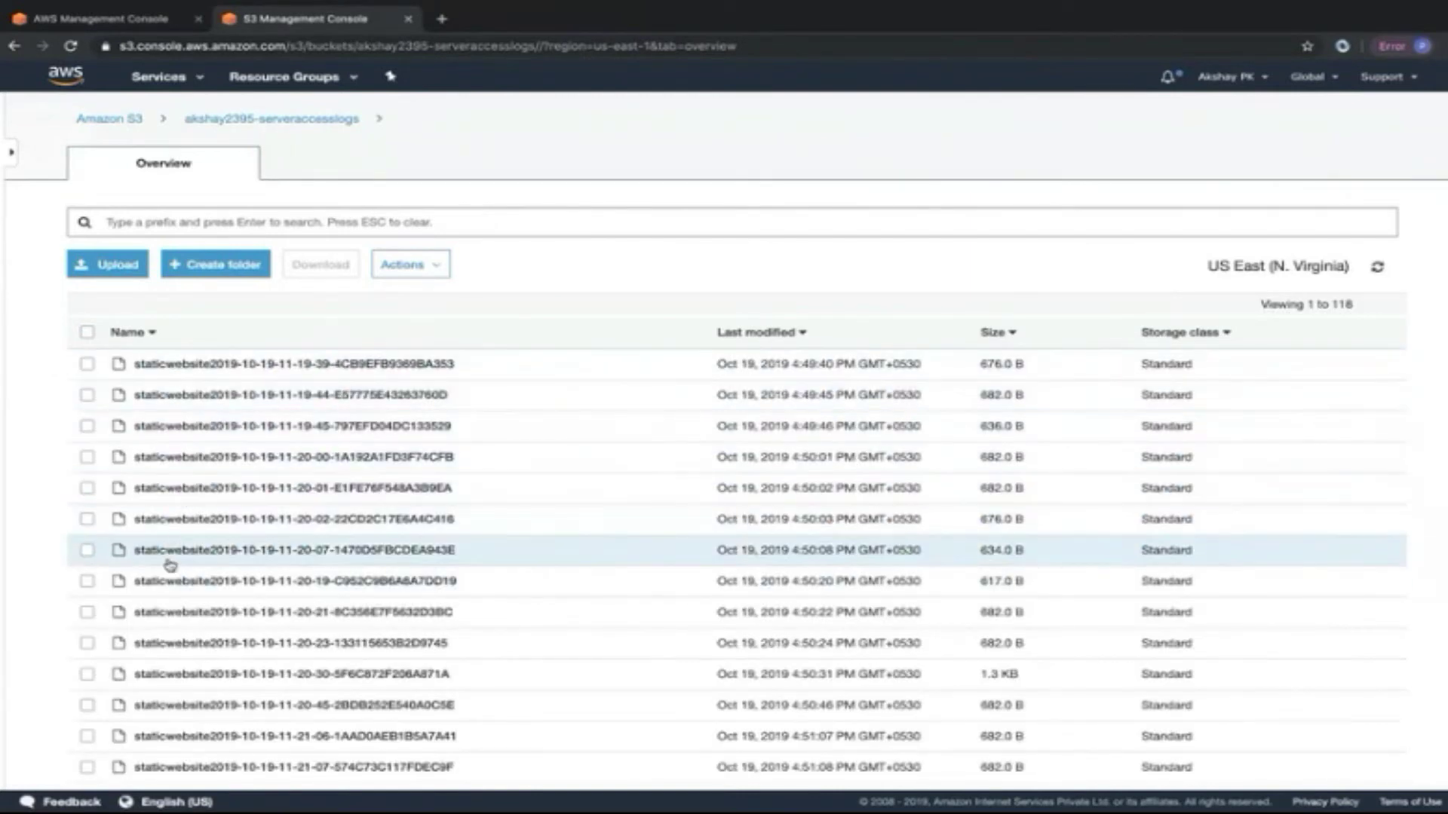
# Scroll through the server access-log objects, then return to the list of all 13 buckets.
pyautogui.scroll(-2, 180, 638)
pyautogui.scroll(-20, 180, 637)
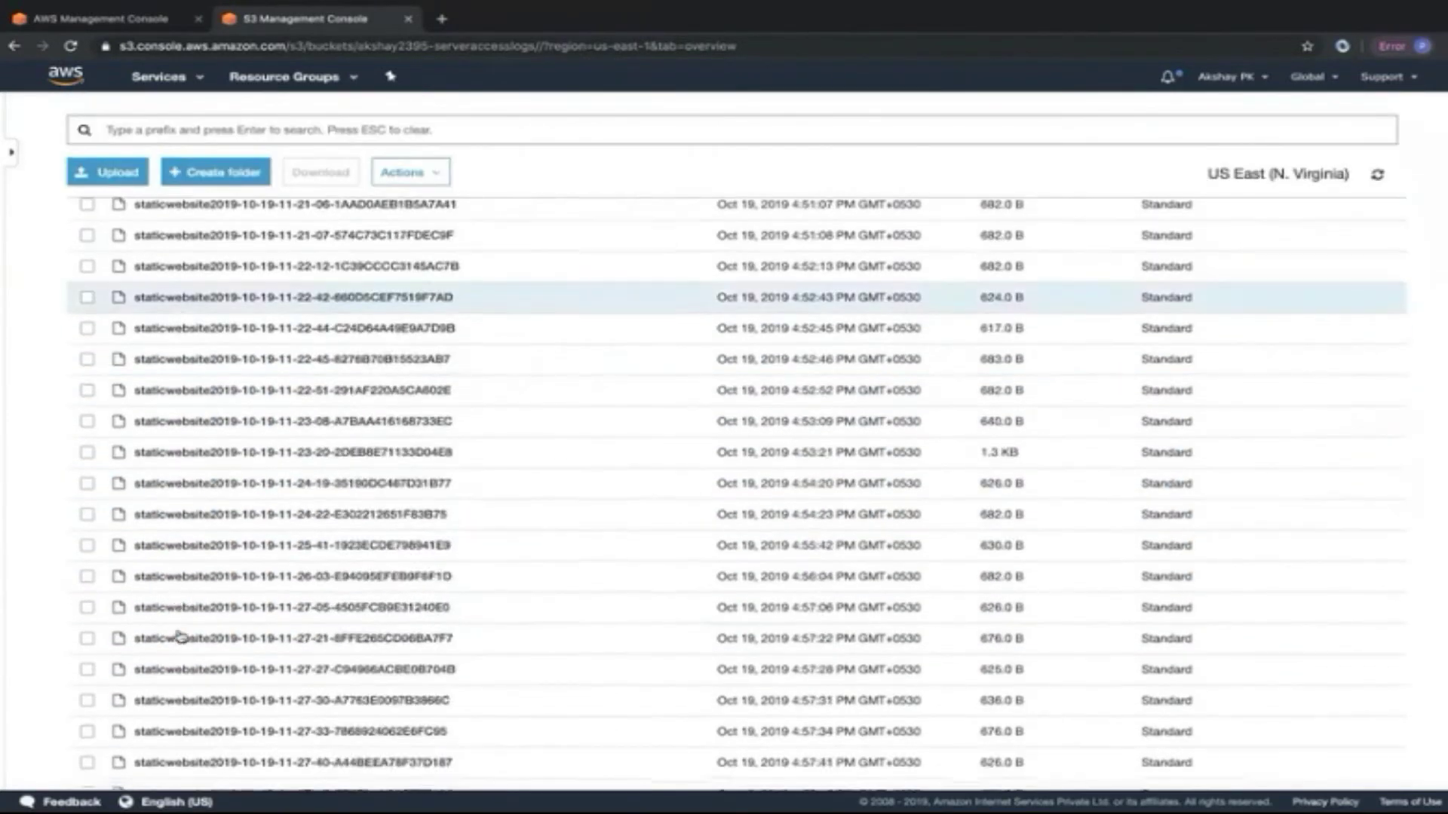
pyautogui.scroll(-10, 179, 637)
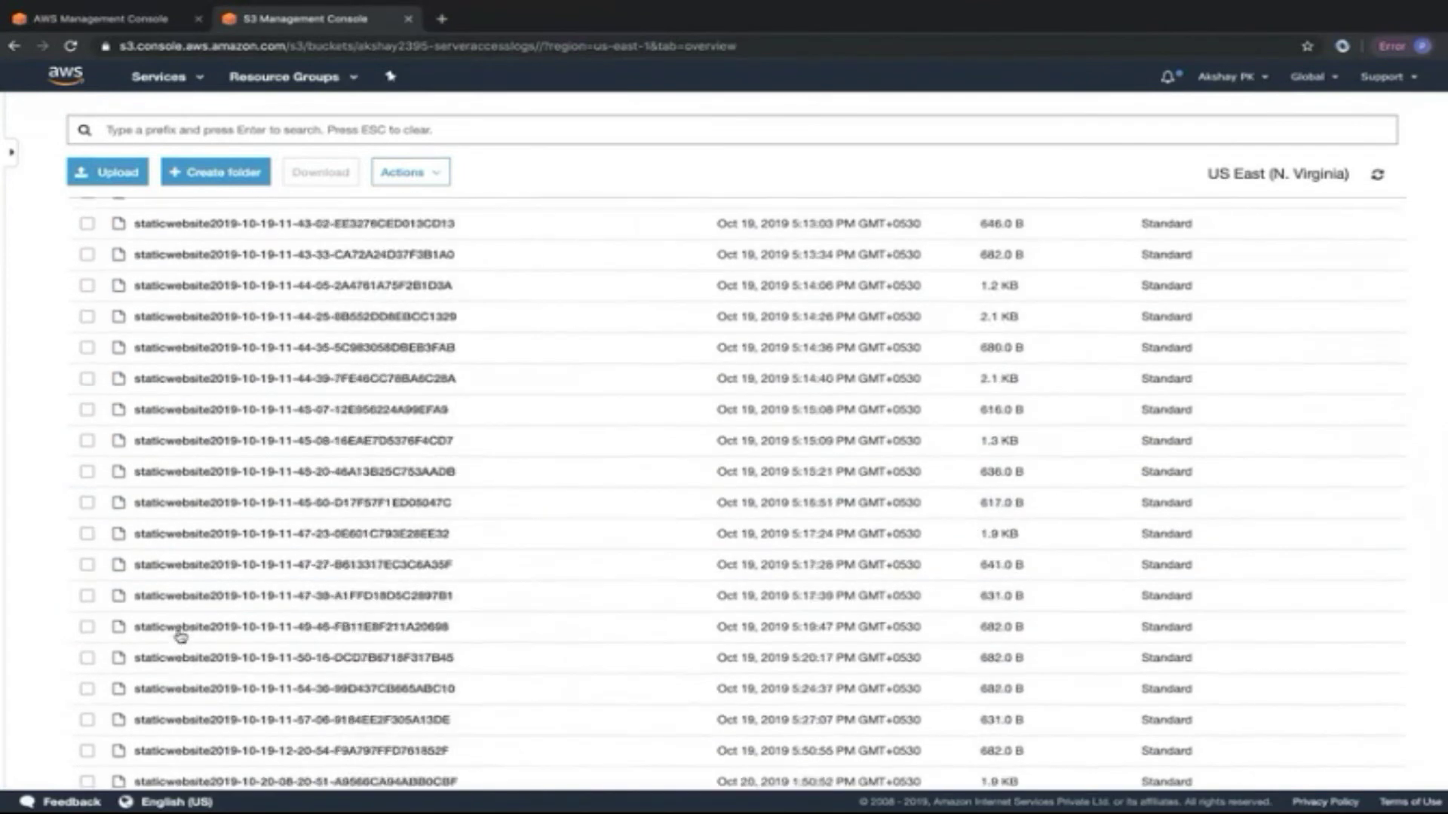
pyautogui.scroll(20, 180, 637)
pyautogui.scroll(1, 180, 637)
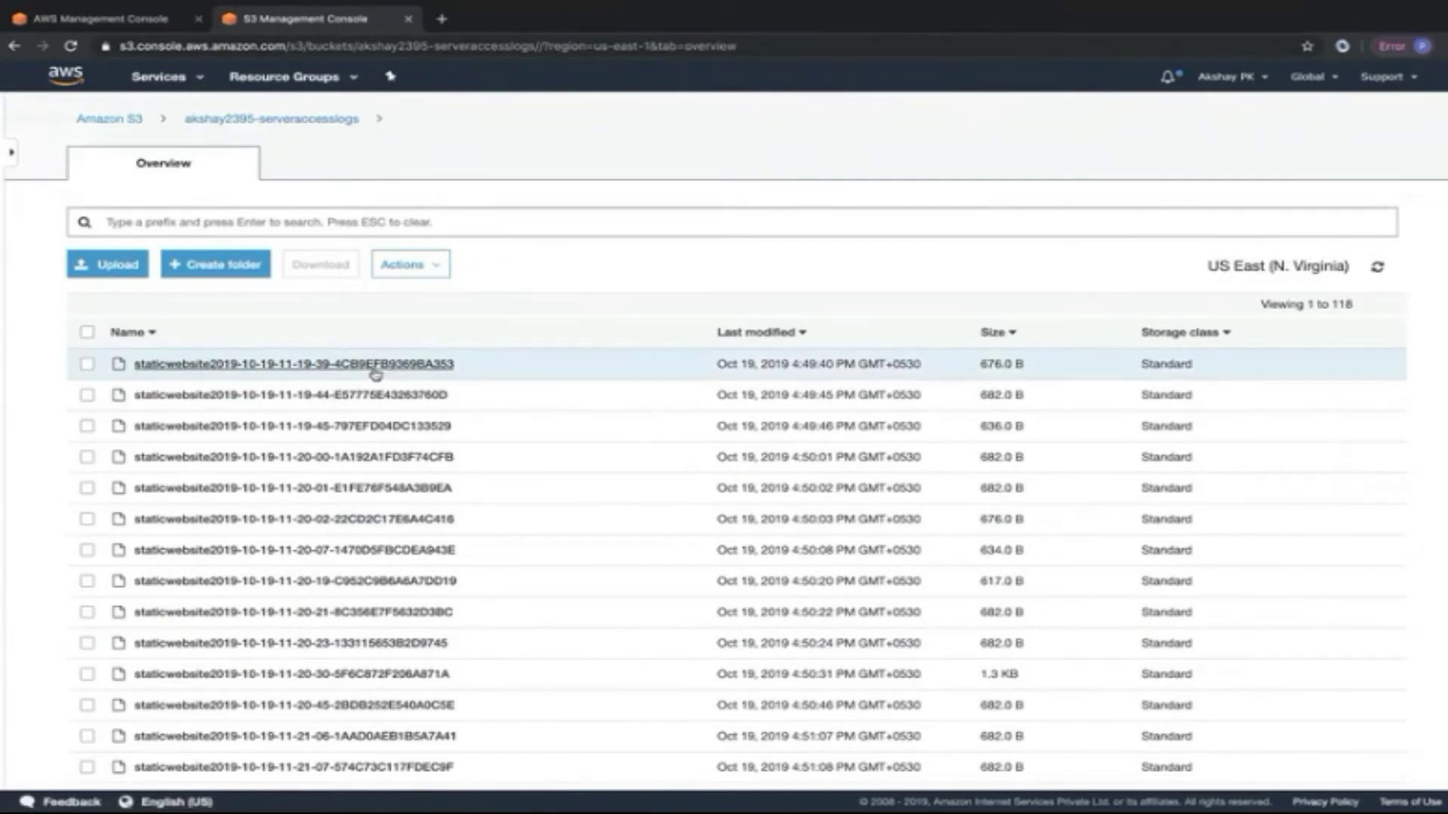
pyautogui.click(132, 123)
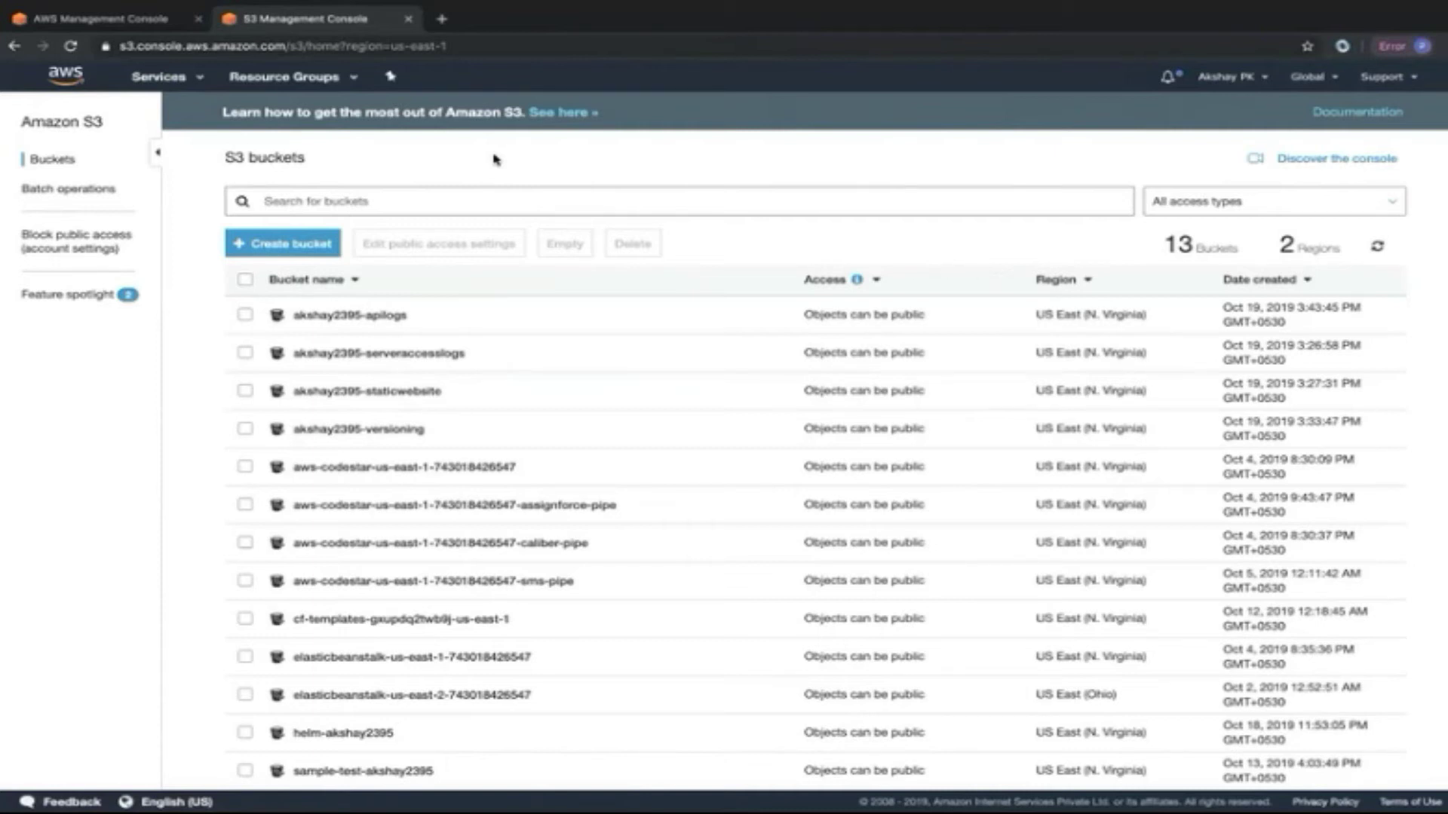
# Start a new bucket named akshay2395-objectlock and move on to its configuration options.
pyautogui.click(317, 243)
pyautogui.click(415, 288)
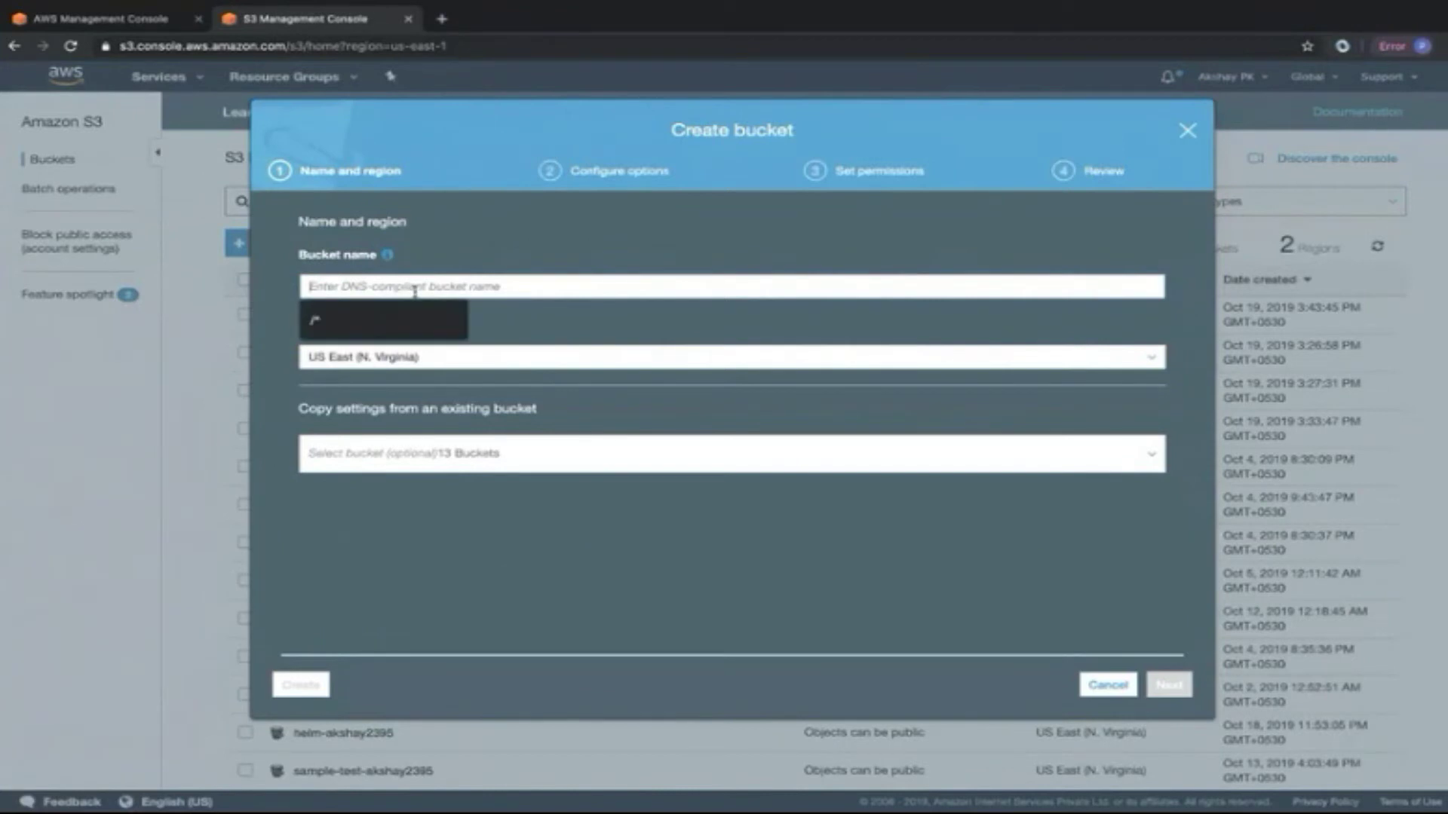
pyautogui.write('akshay')
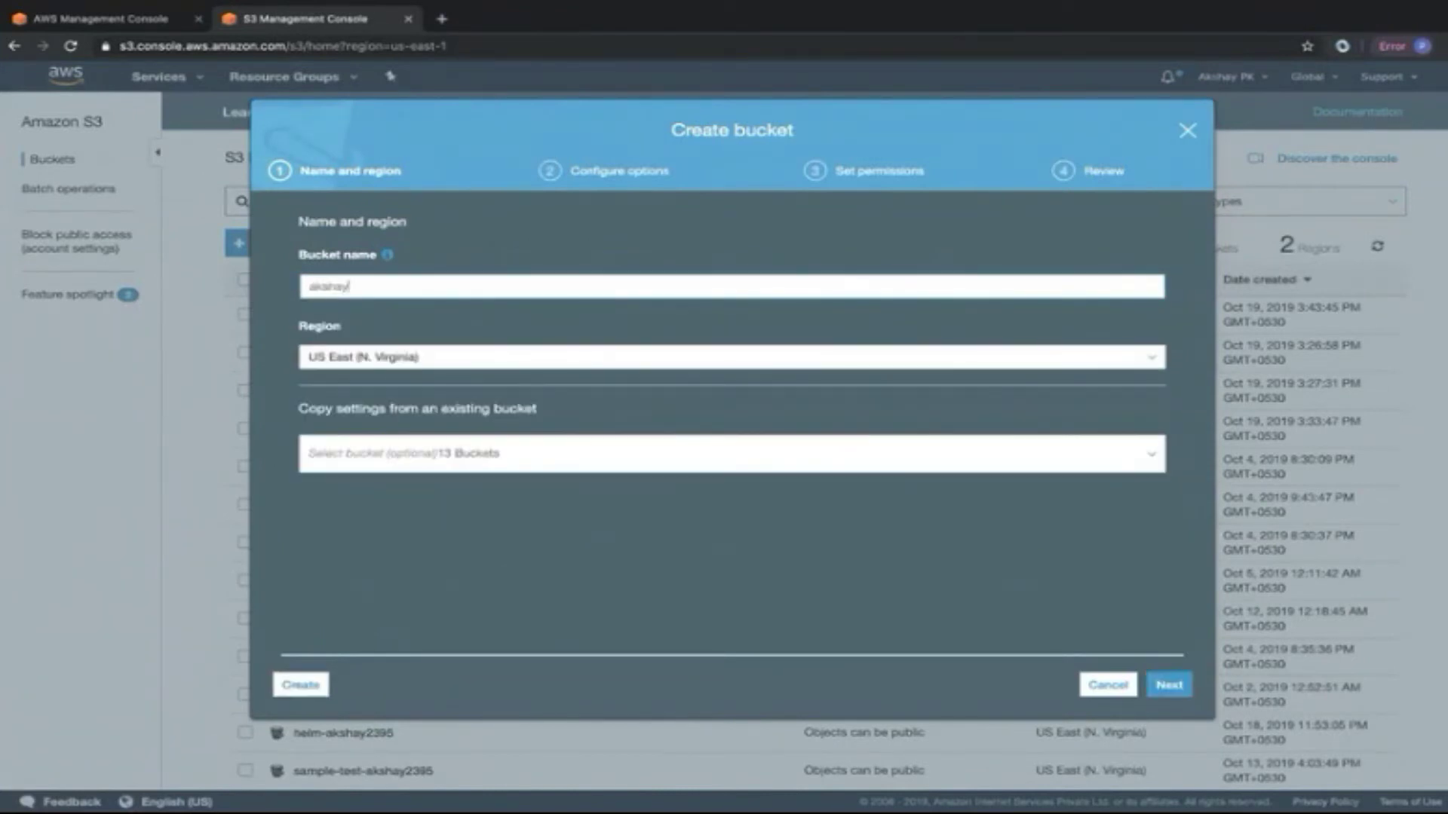
pyautogui.write('2395-objectlock')
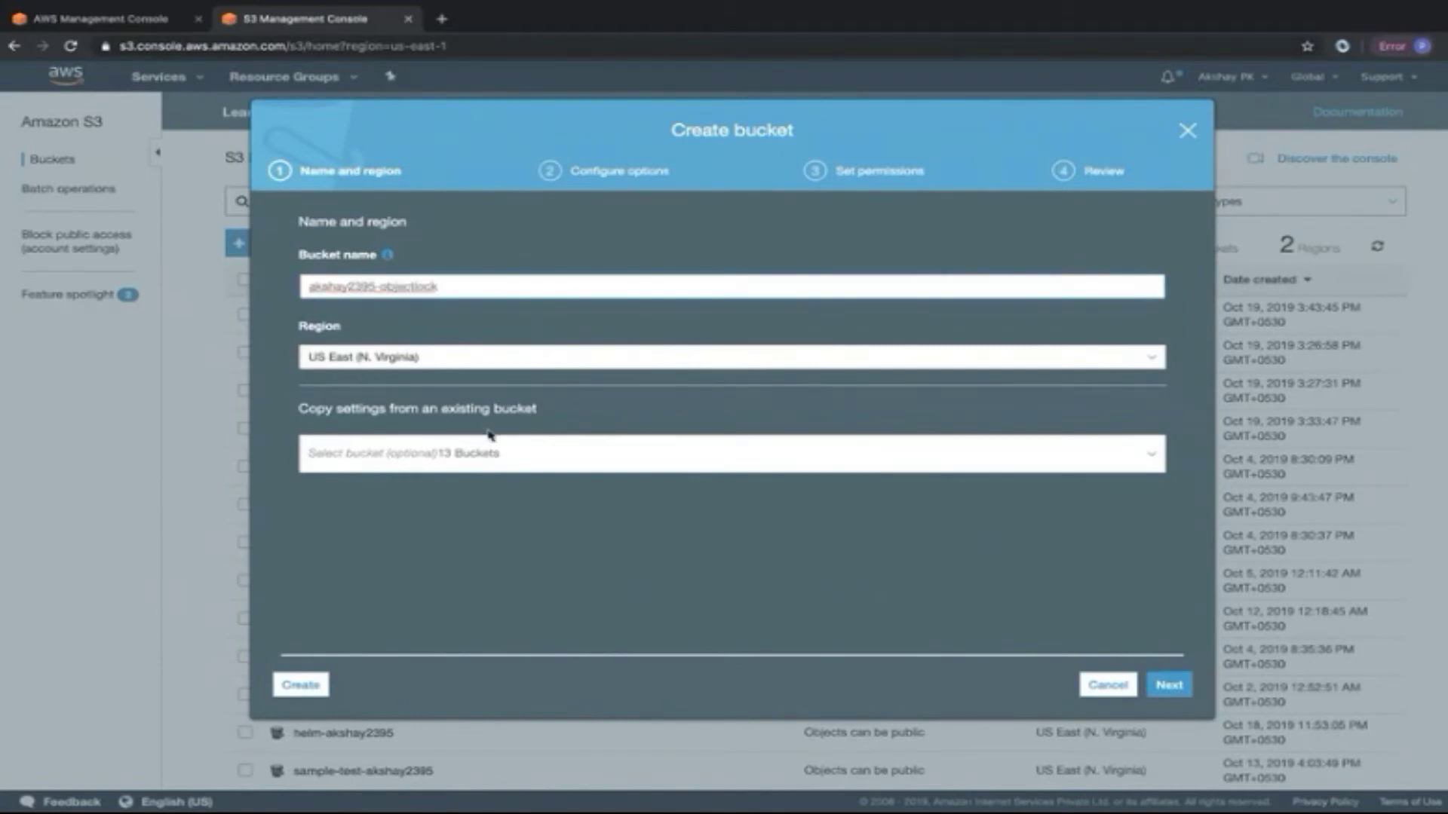
pyautogui.click(1161, 685)
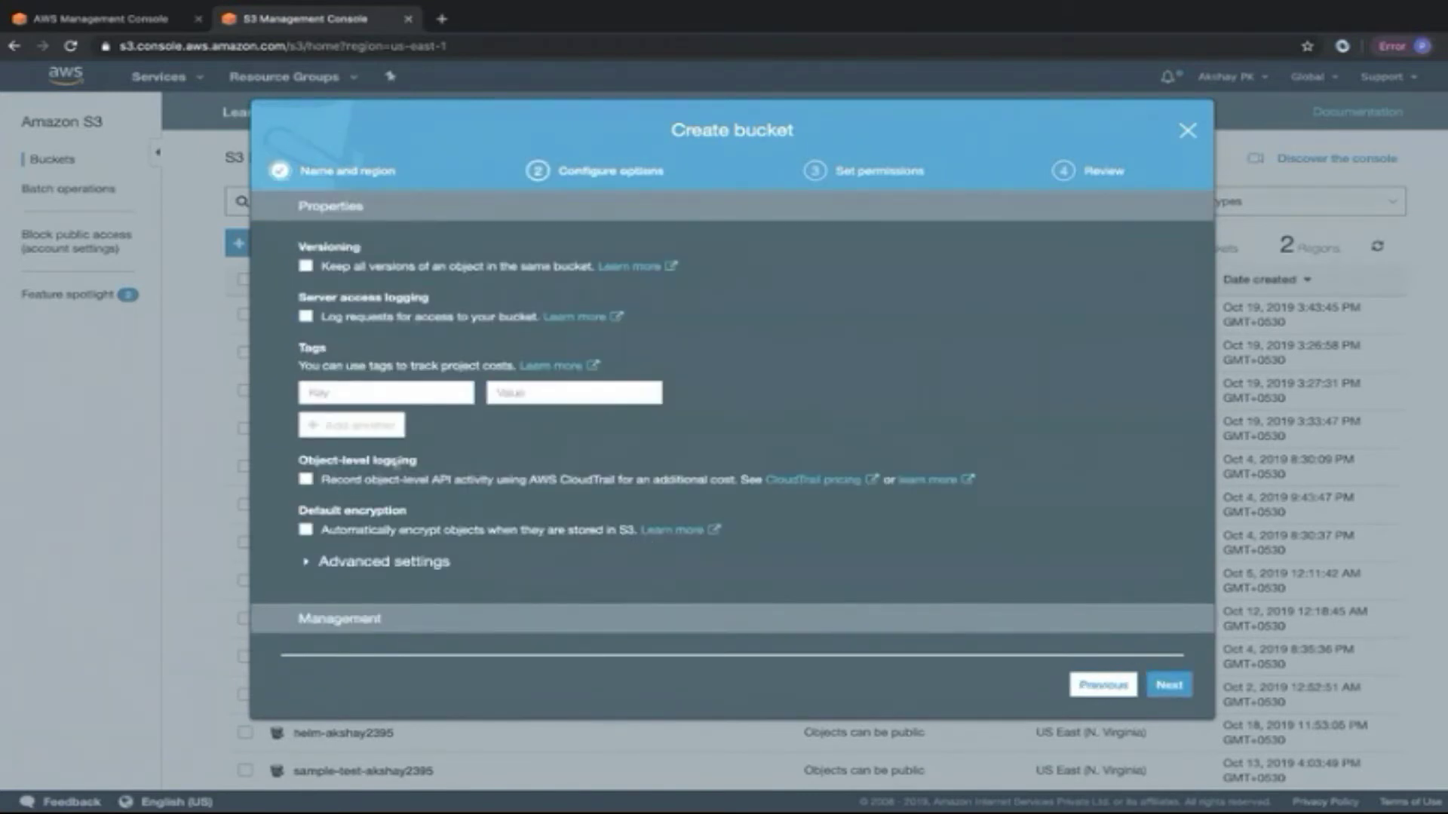
# Enable versioning and object lock in the bucket's advanced settings.
pyautogui.click(337, 567)
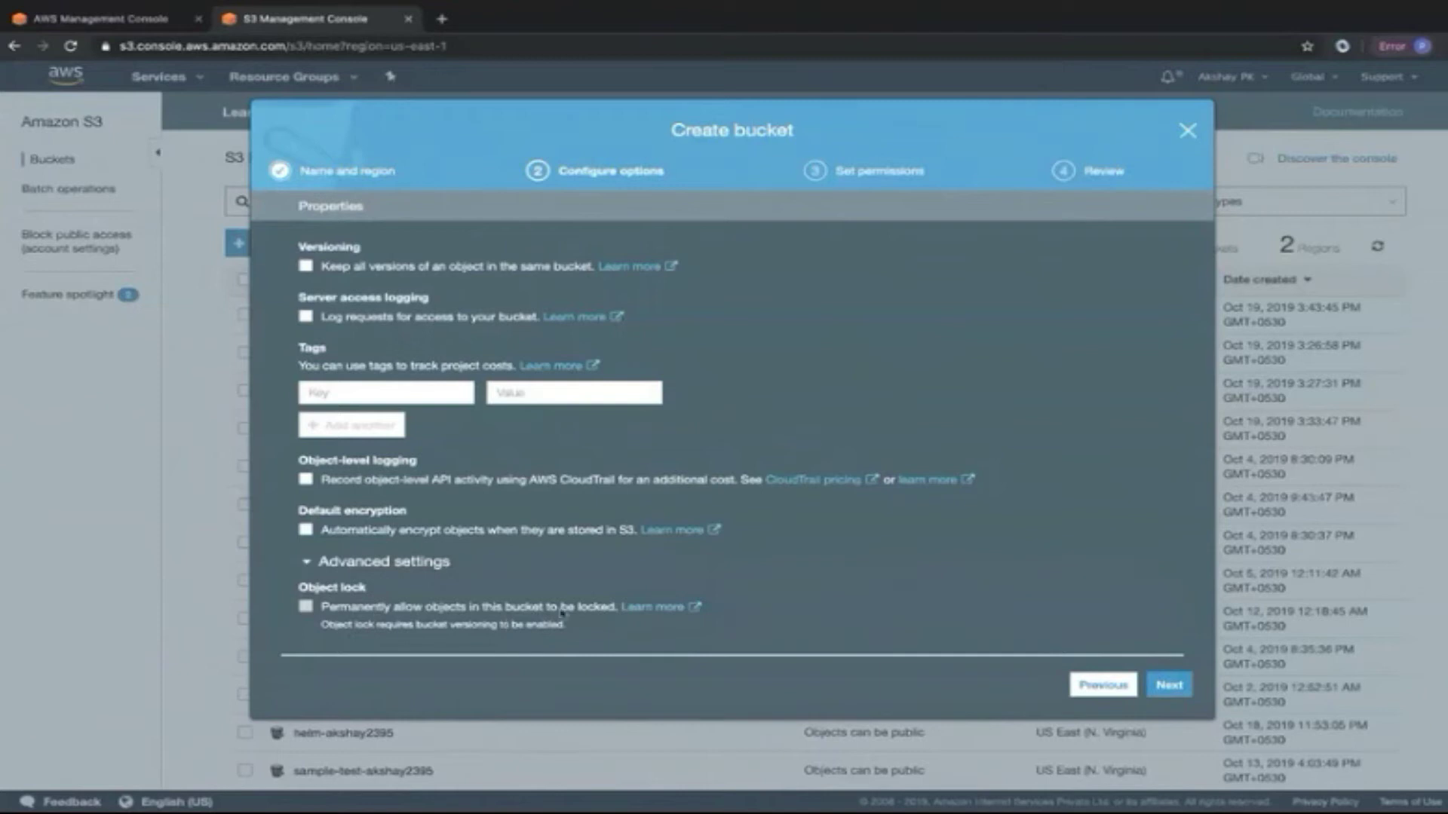
pyautogui.click(305, 266)
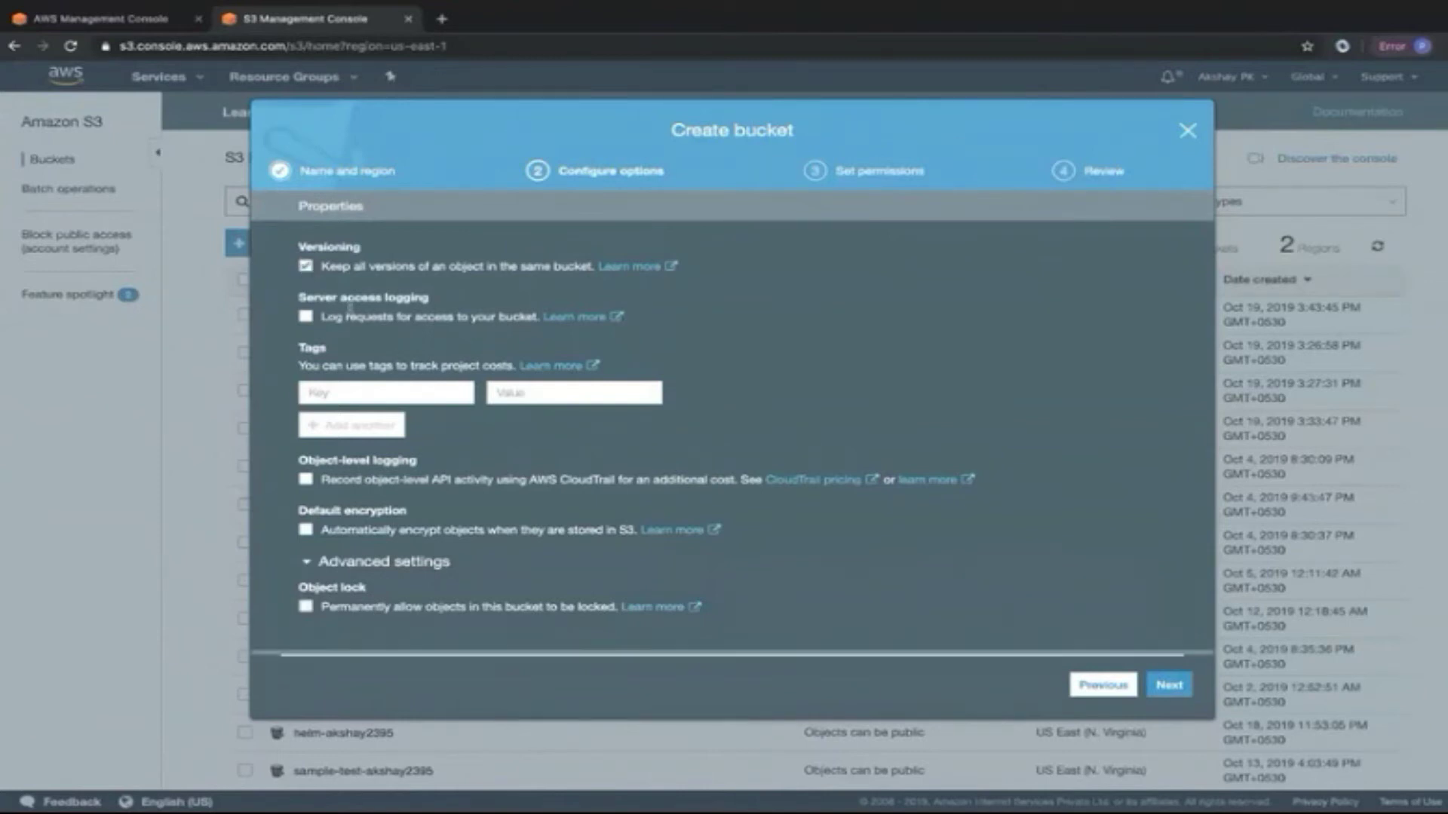
pyautogui.scroll(-1, 445, 547)
pyautogui.click(316, 517)
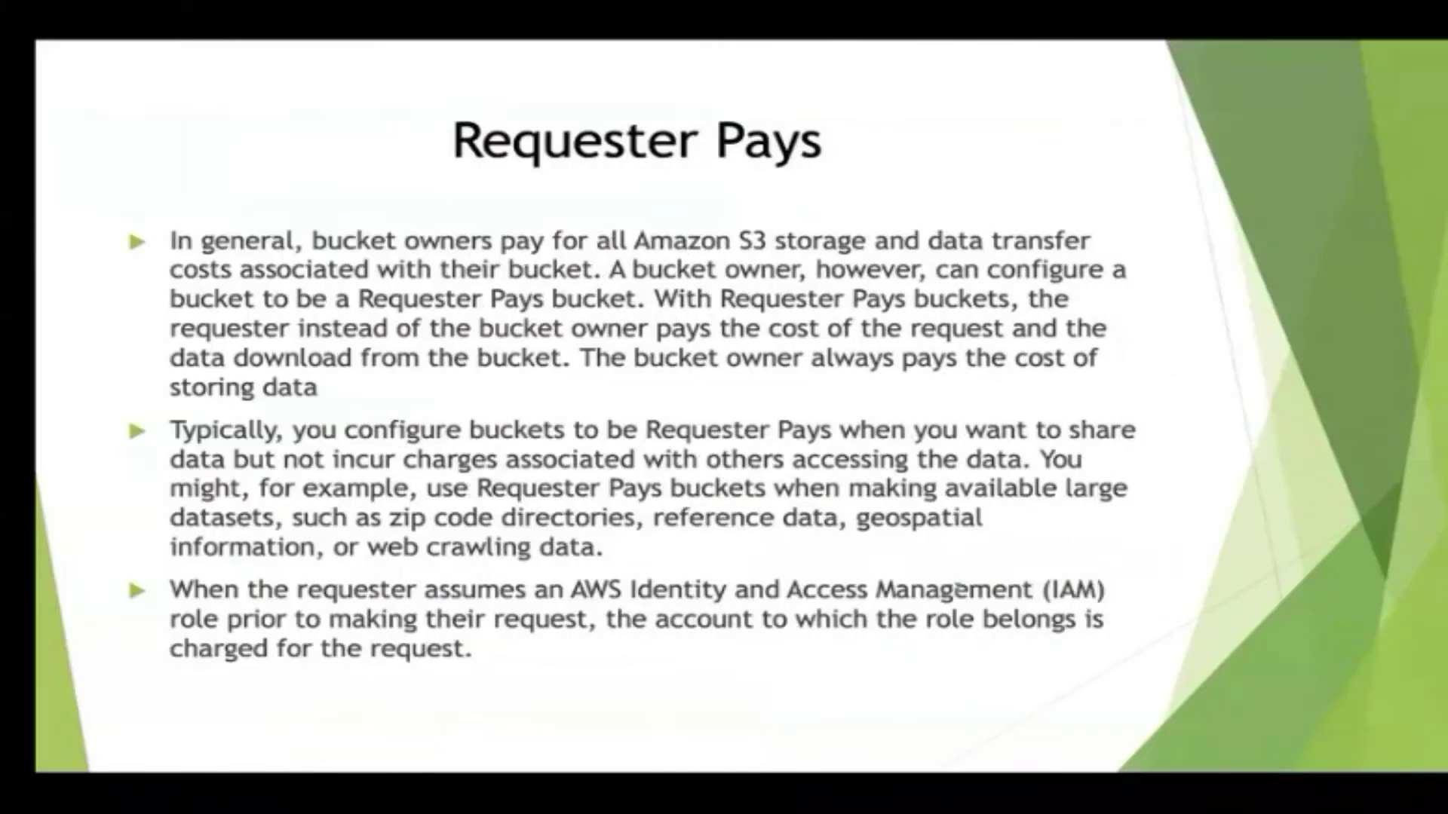
# Step the slides back to Object Lock Modes, then advance the bucket wizard to permissions.
pyautogui.press('Left')
pyautogui.press('Left')
pyautogui.press('Left')
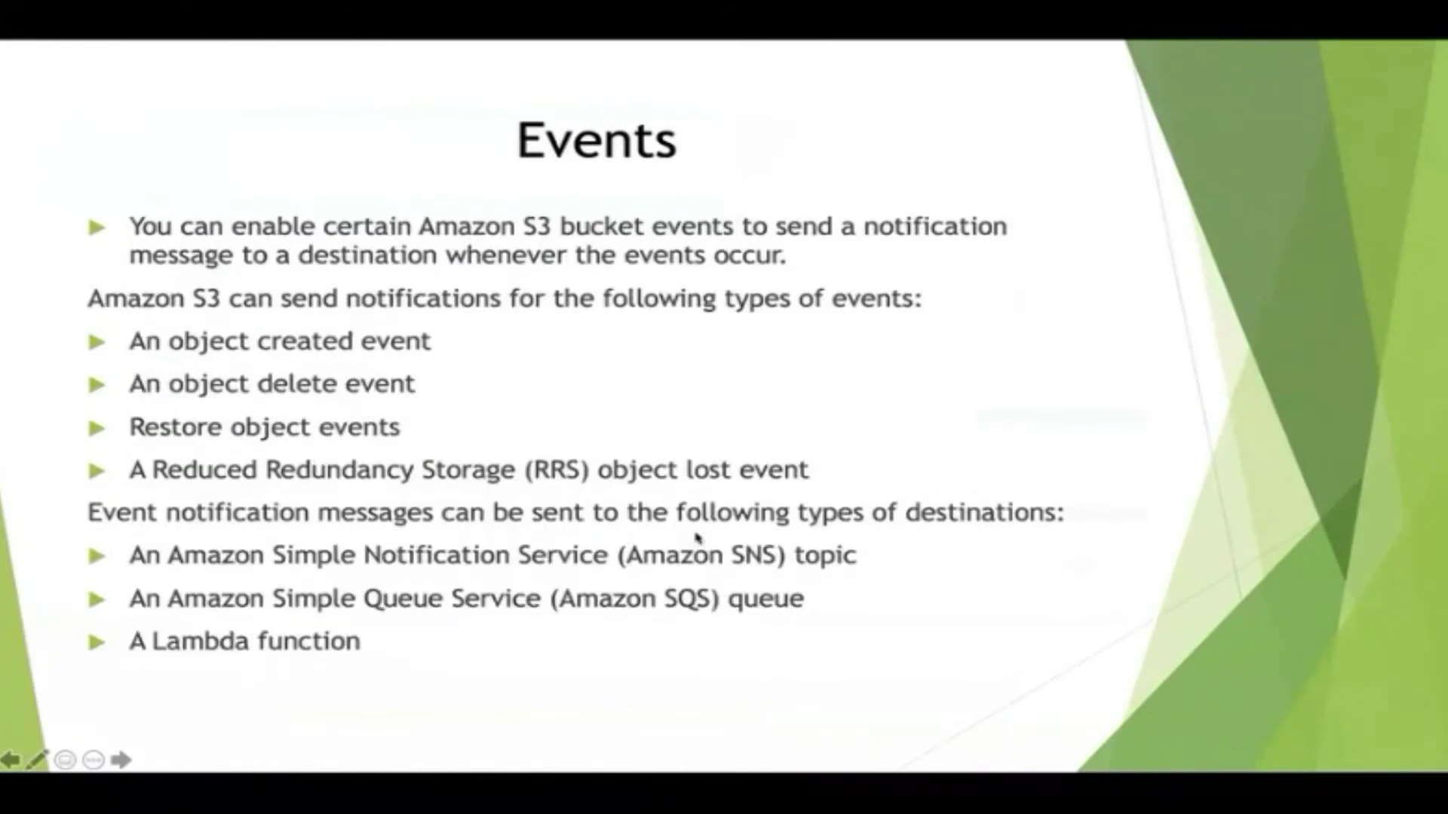
pyautogui.press('Left')
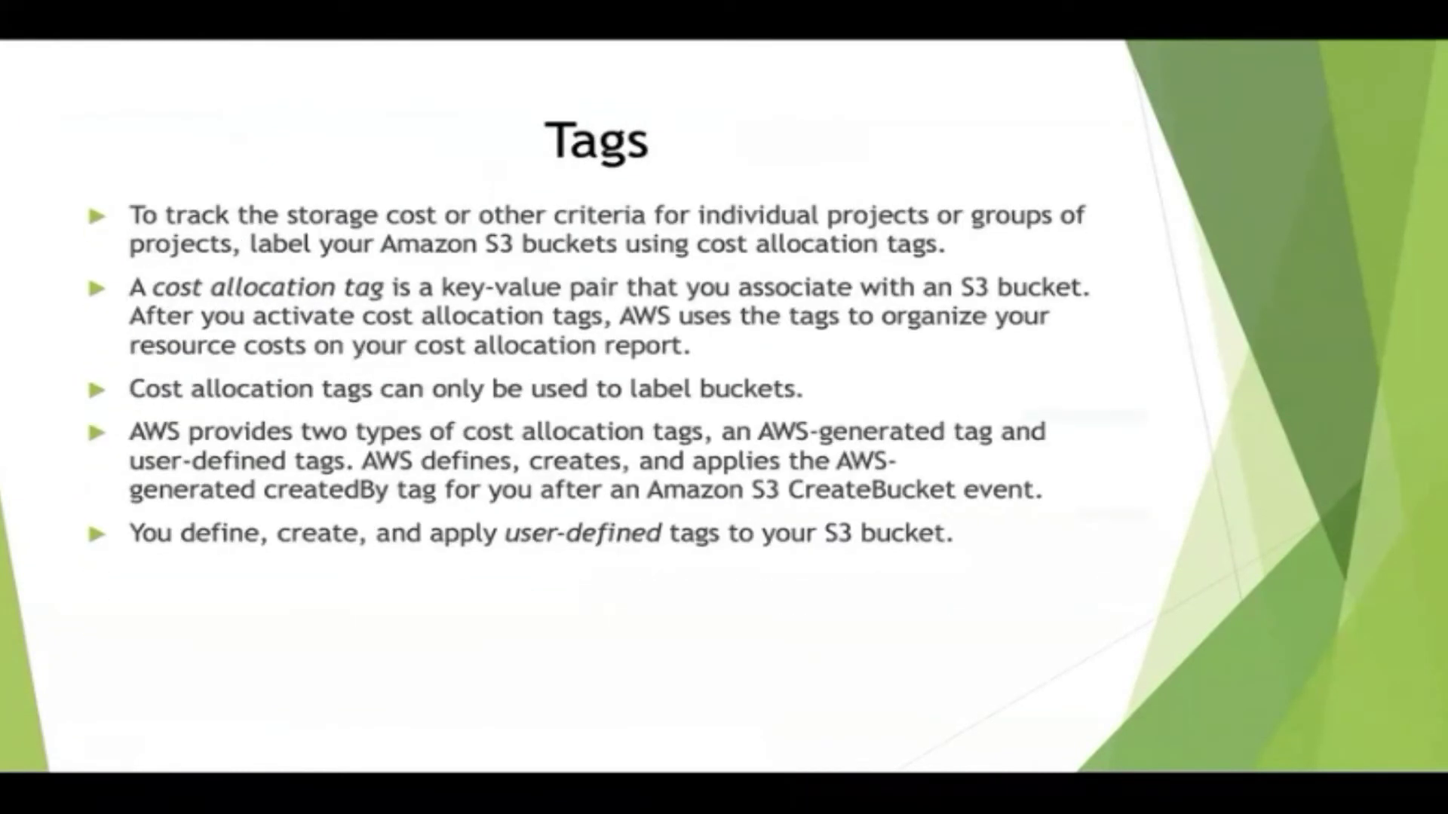
pyautogui.press('Left')
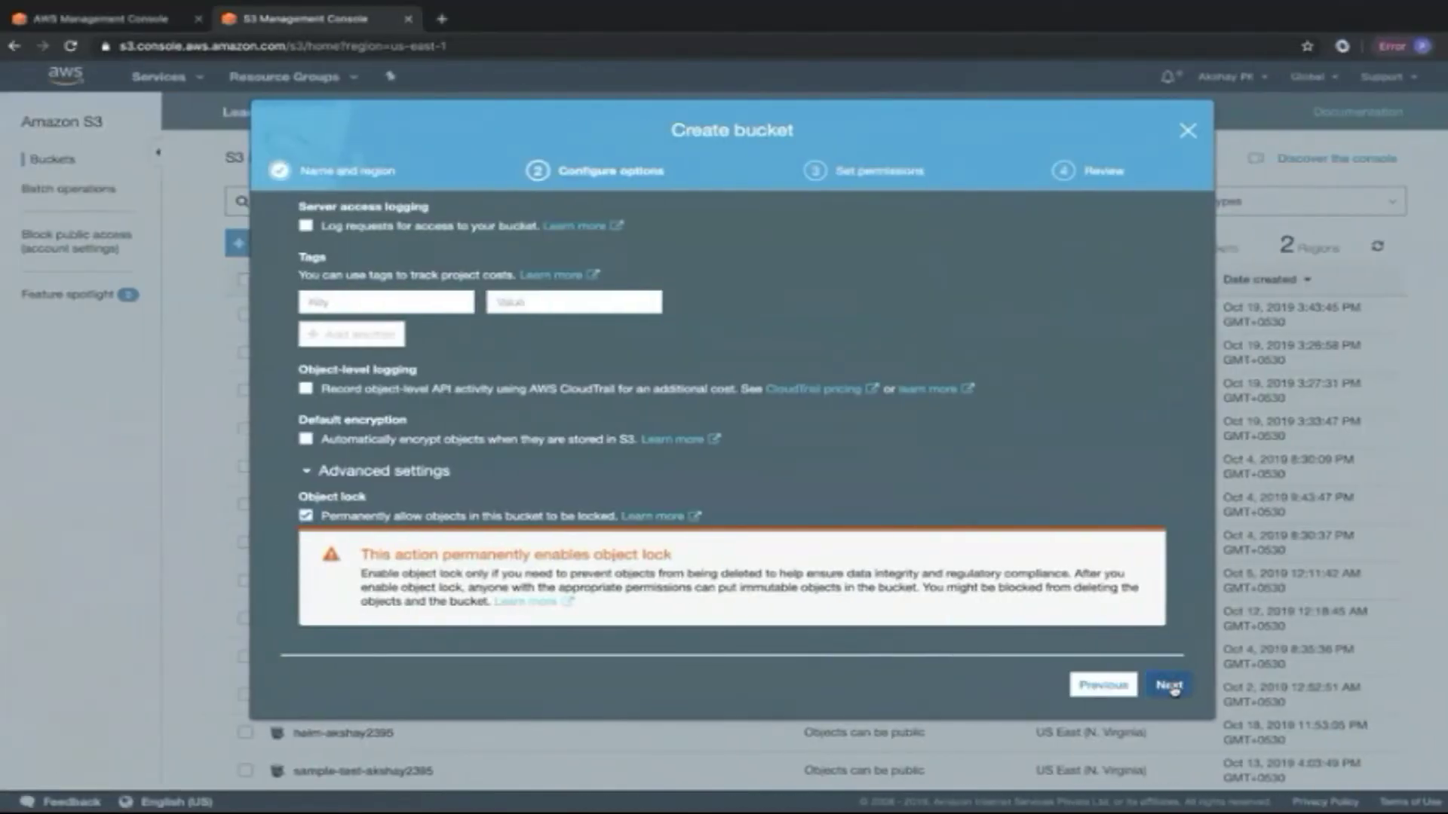
pyautogui.click(1169, 686)
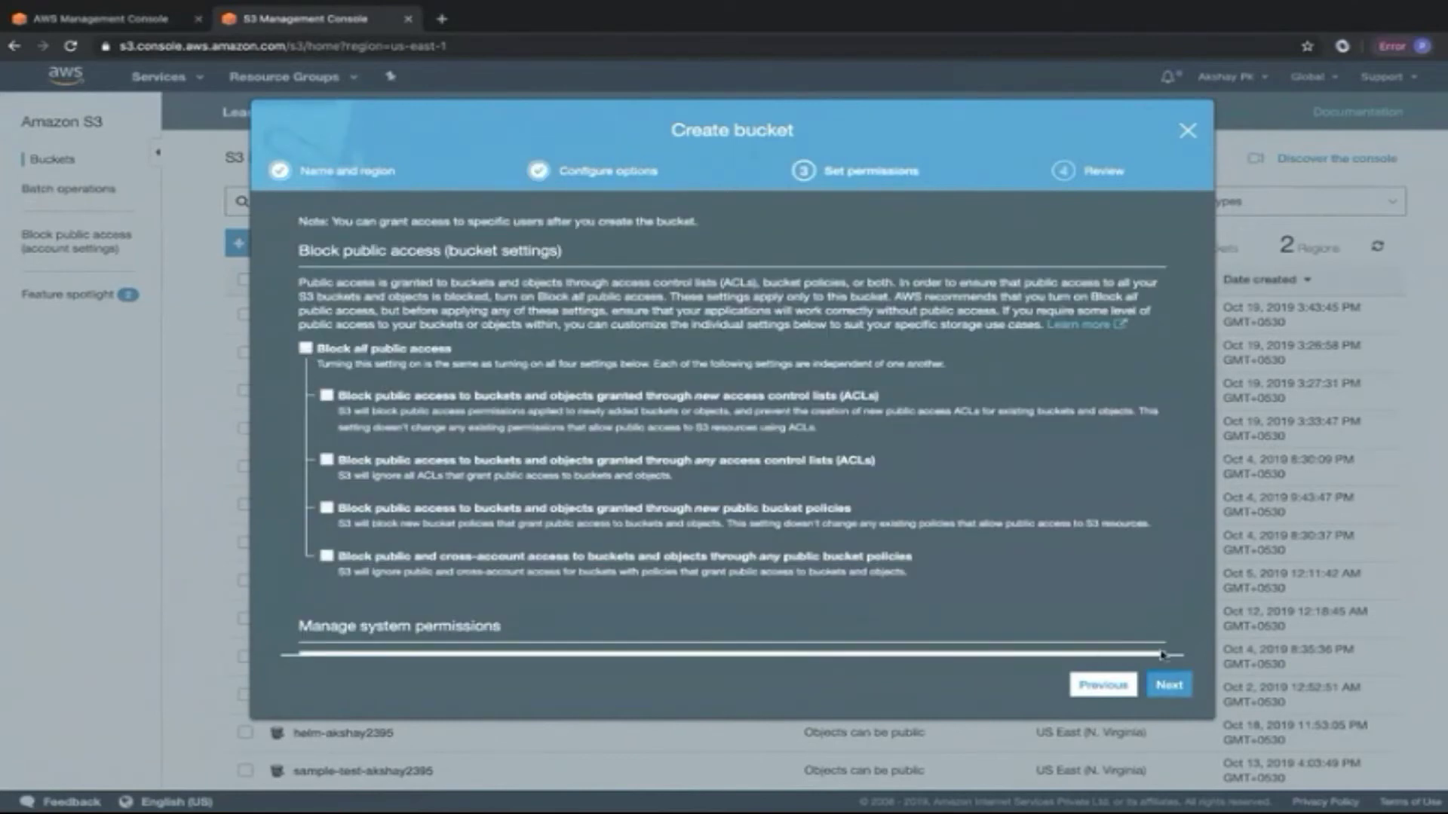
# Create the akshay2395-objectlock bucket and open the Object lock card in its Properties.
pyautogui.click(1169, 685)
pyautogui.click(1158, 687)
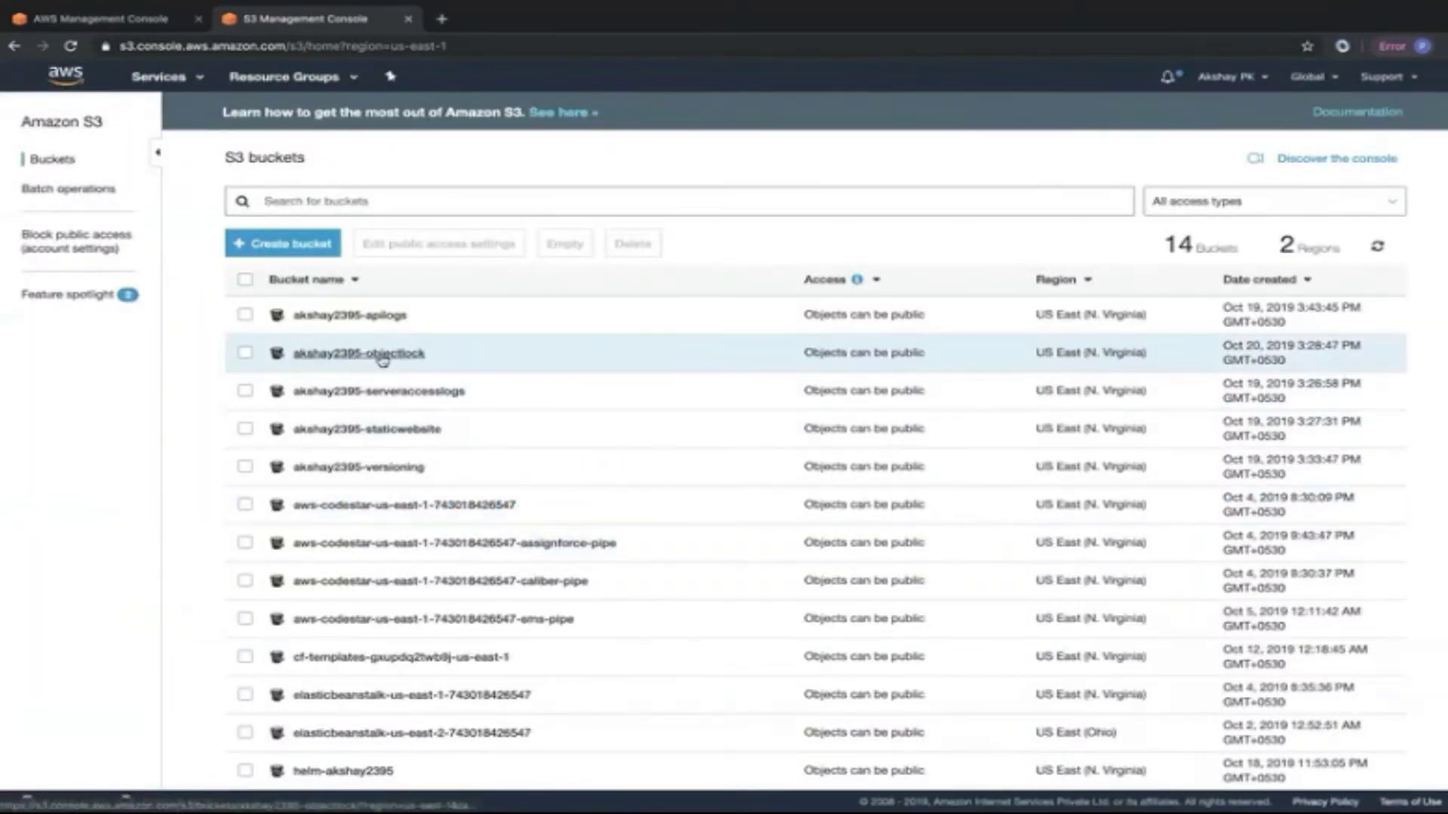
pyautogui.click(379, 354)
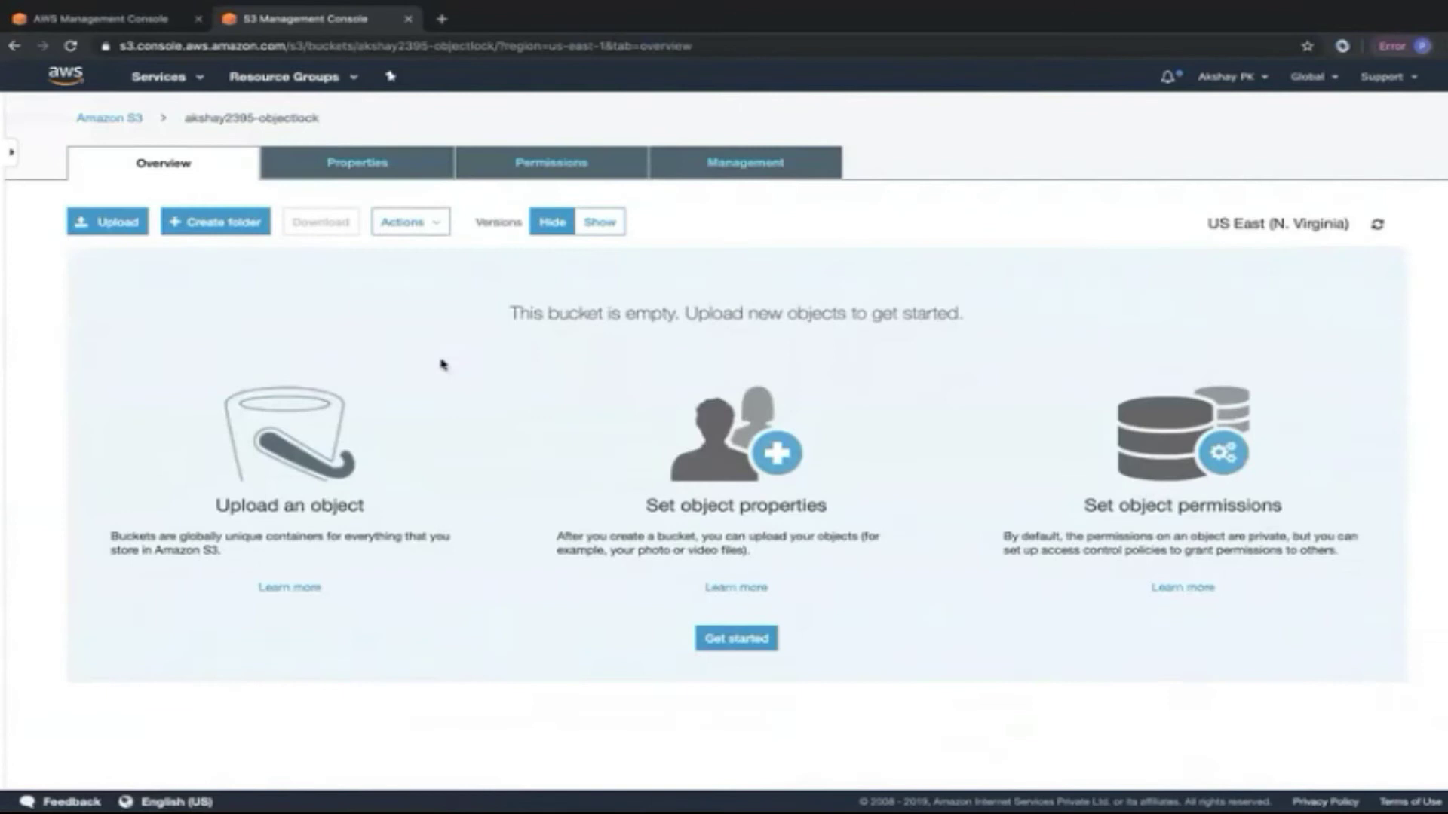
pyautogui.click(362, 171)
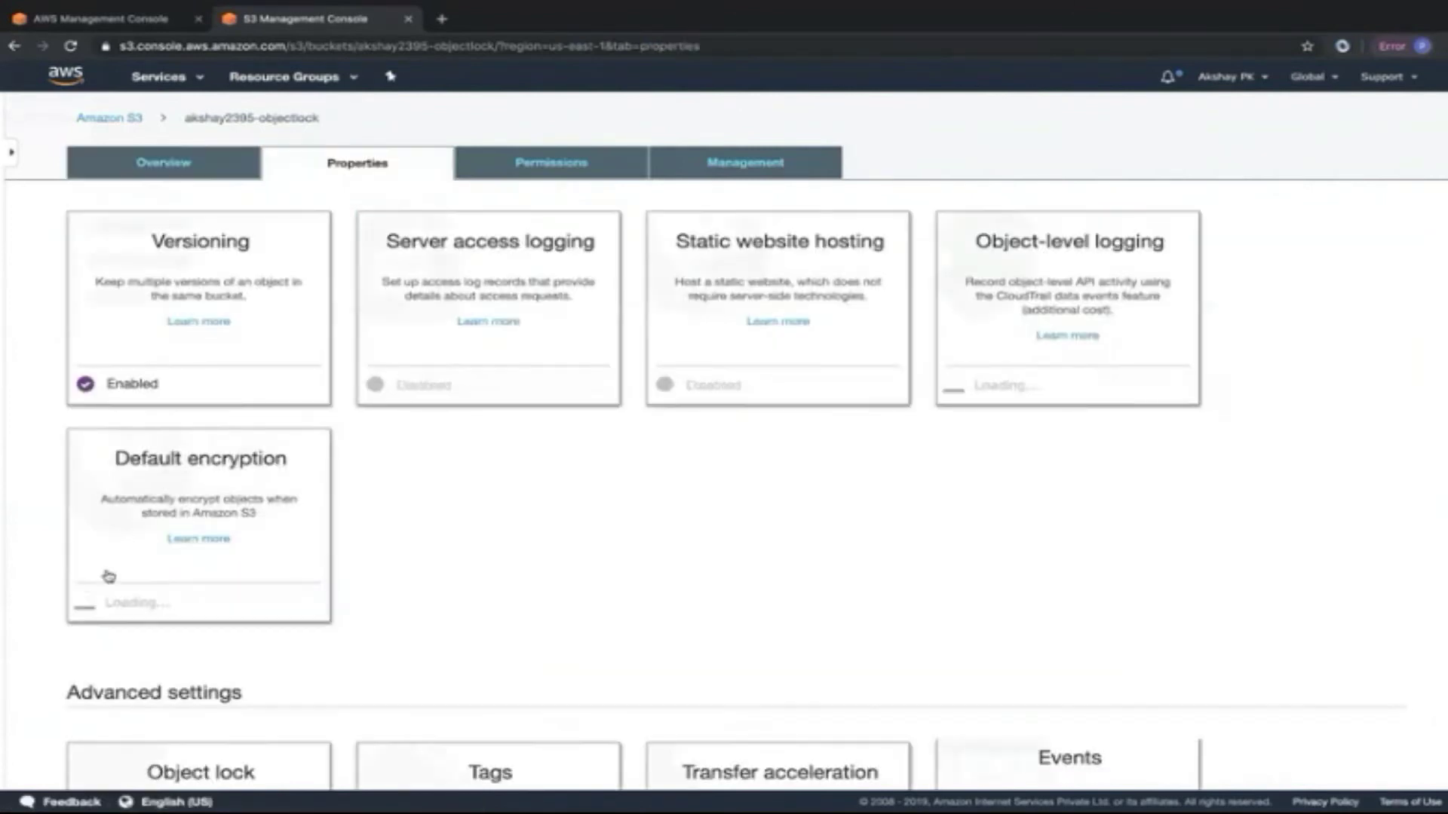
pyautogui.scroll(-4, 111, 571)
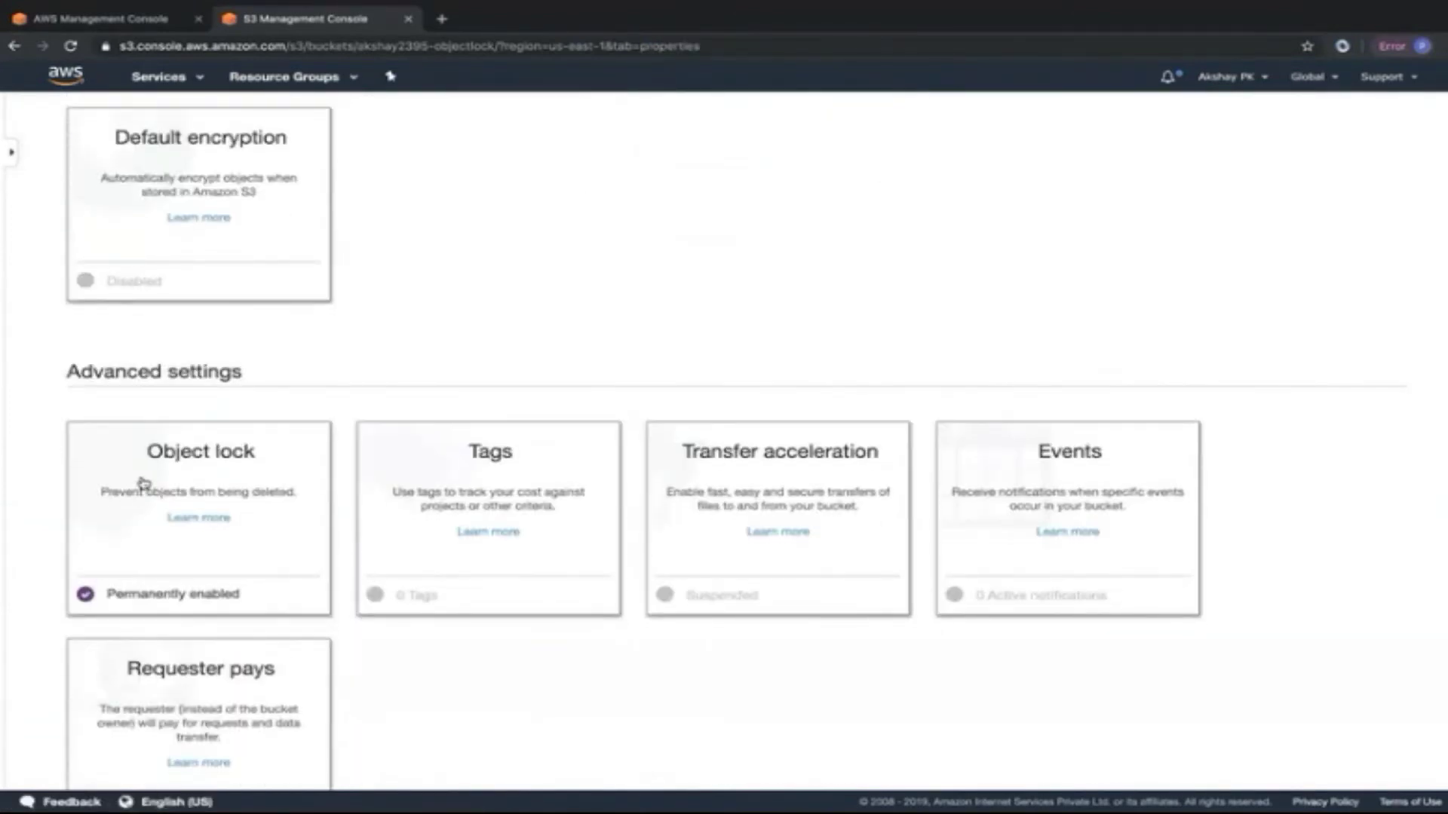
pyautogui.click(142, 483)
pyautogui.scroll(-1, 60, 589)
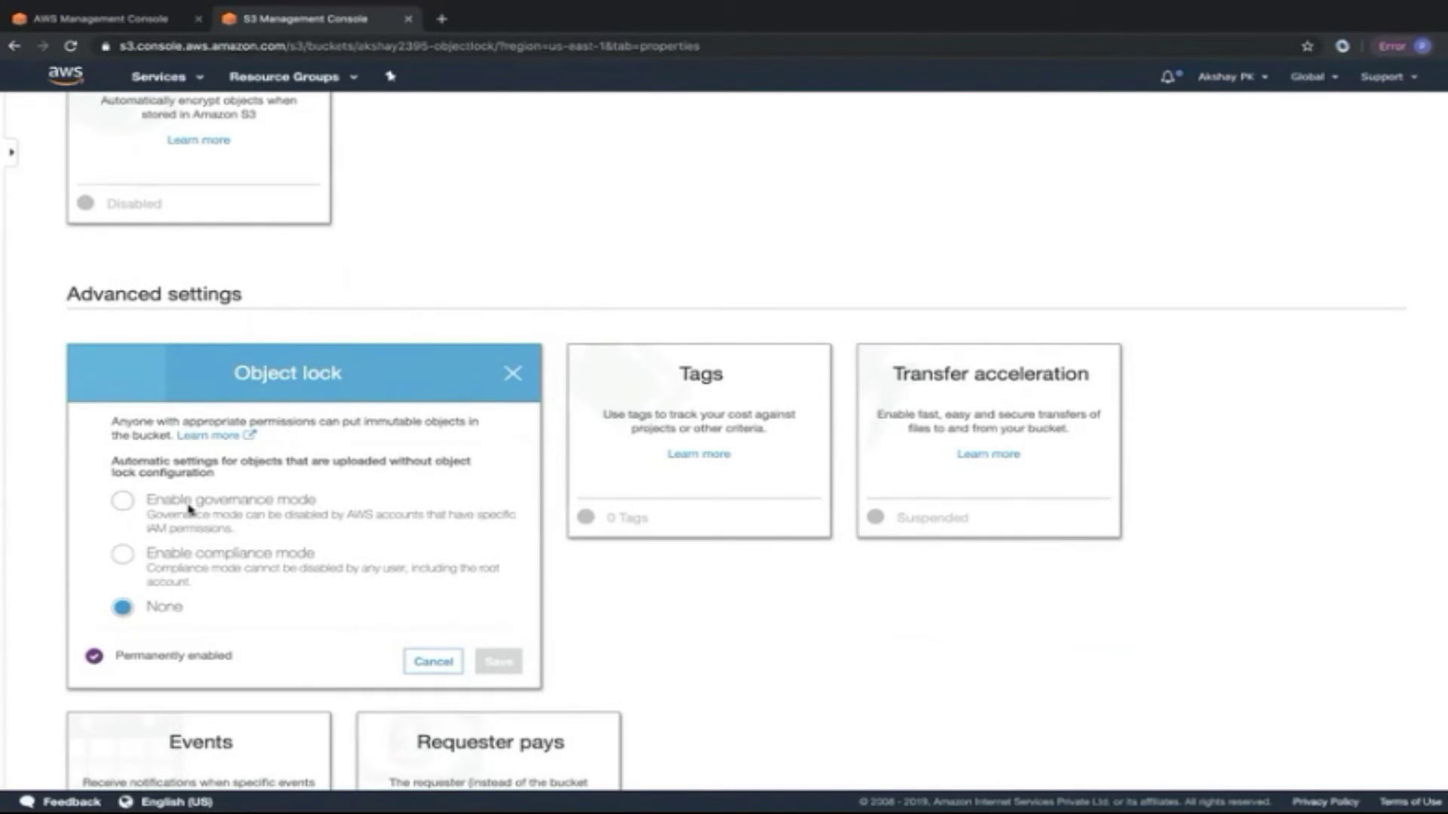
# Compare governance and compliance default retention modes and highlight the root account note.
pyautogui.click(139, 510)
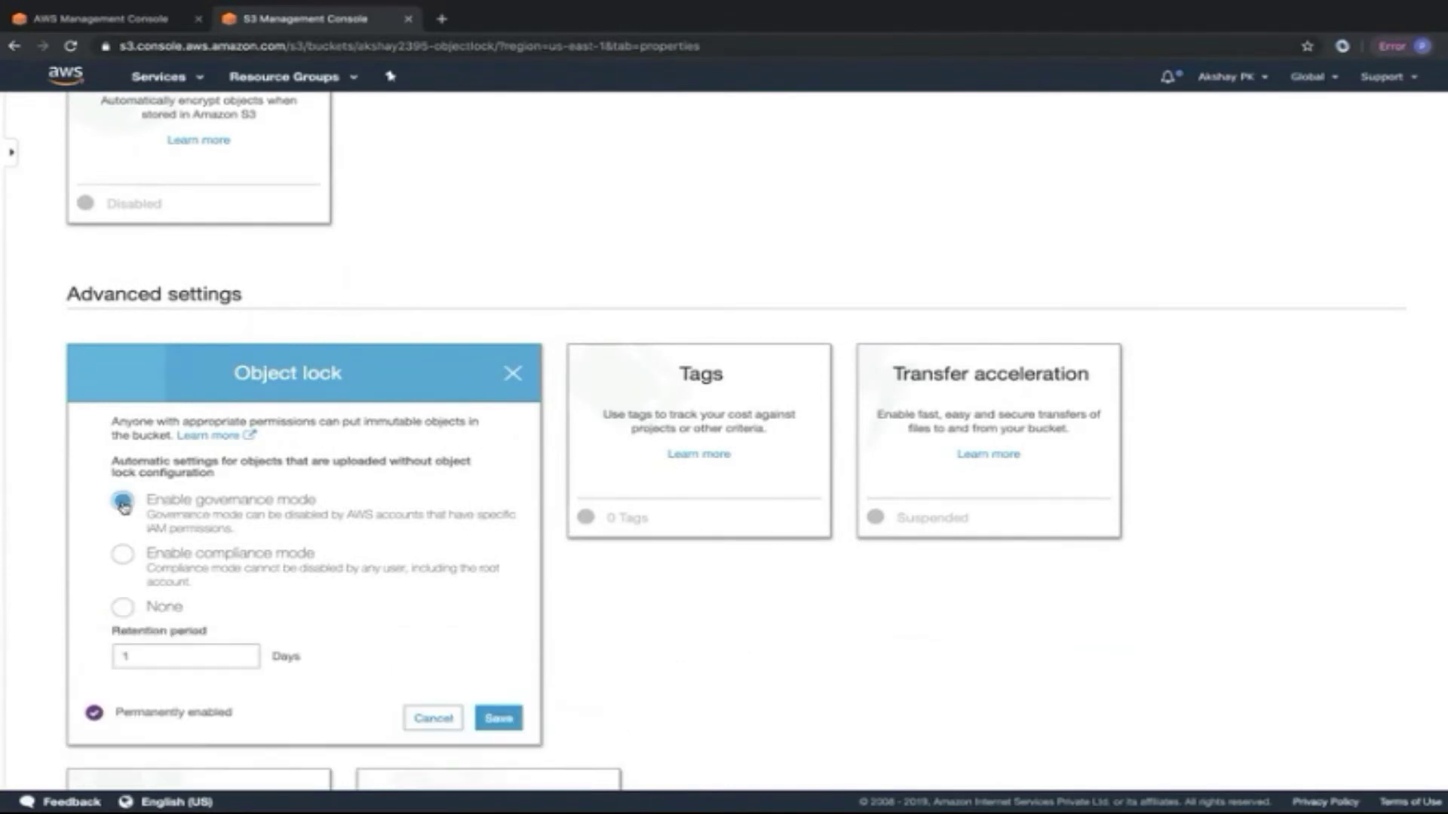
pyautogui.click(140, 655)
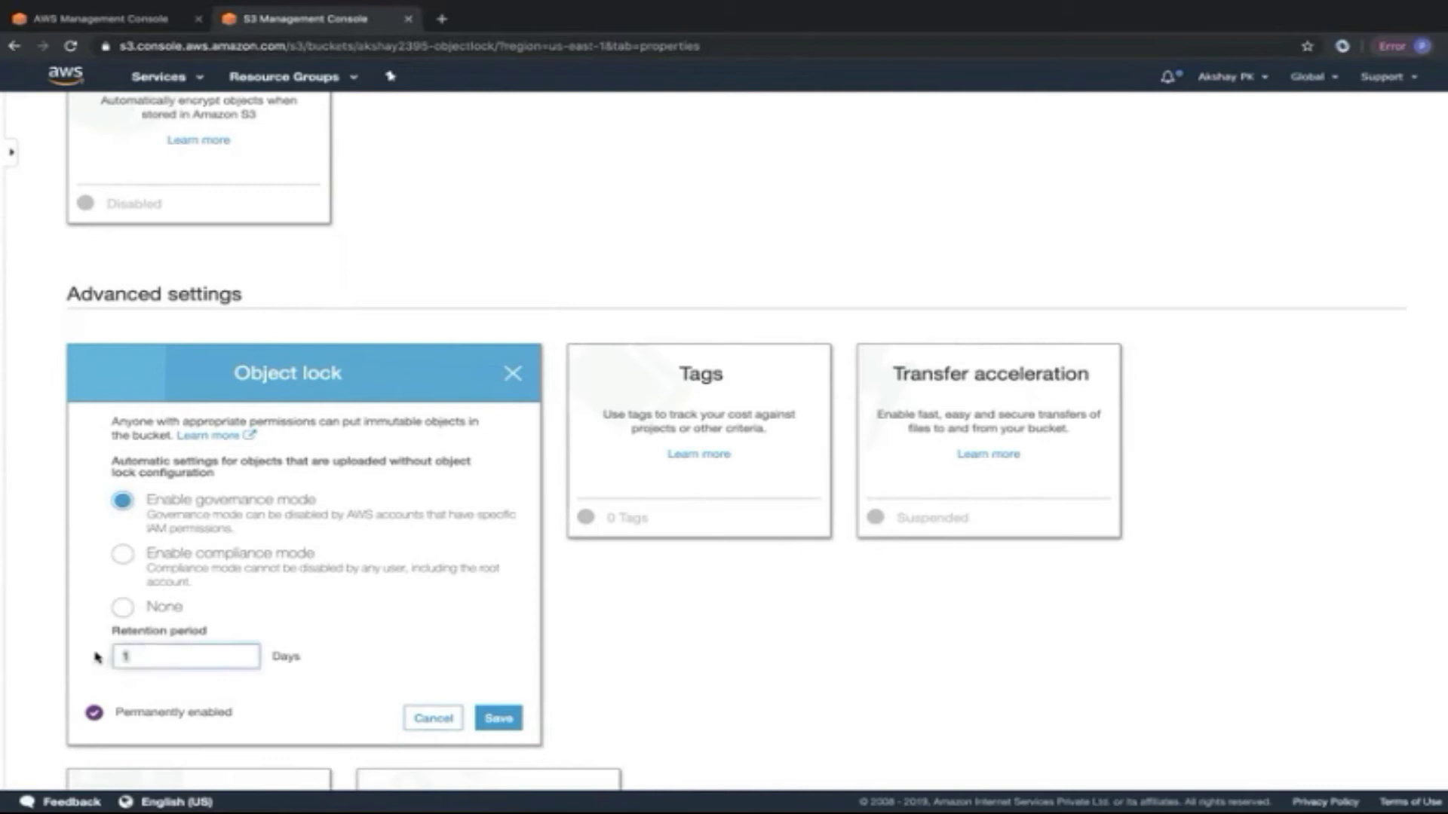
pyautogui.click(123, 556)
pyautogui.click(132, 653)
pyautogui.moveTo(410, 569); pyautogui.dragTo(430, 569)
pyautogui.moveTo(332, 575); pyautogui.dragTo(190, 581)
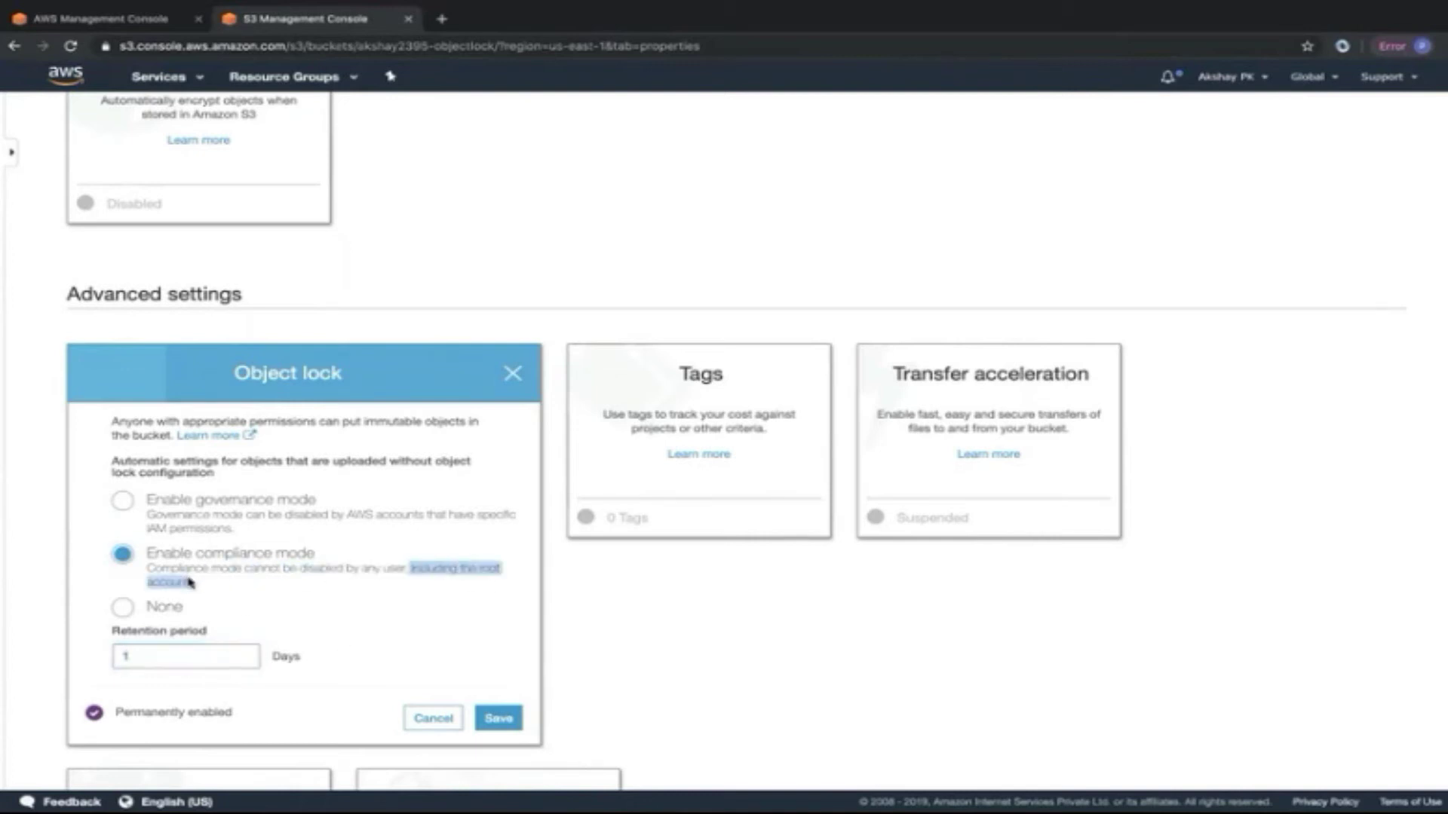
pyautogui.click(369, 571)
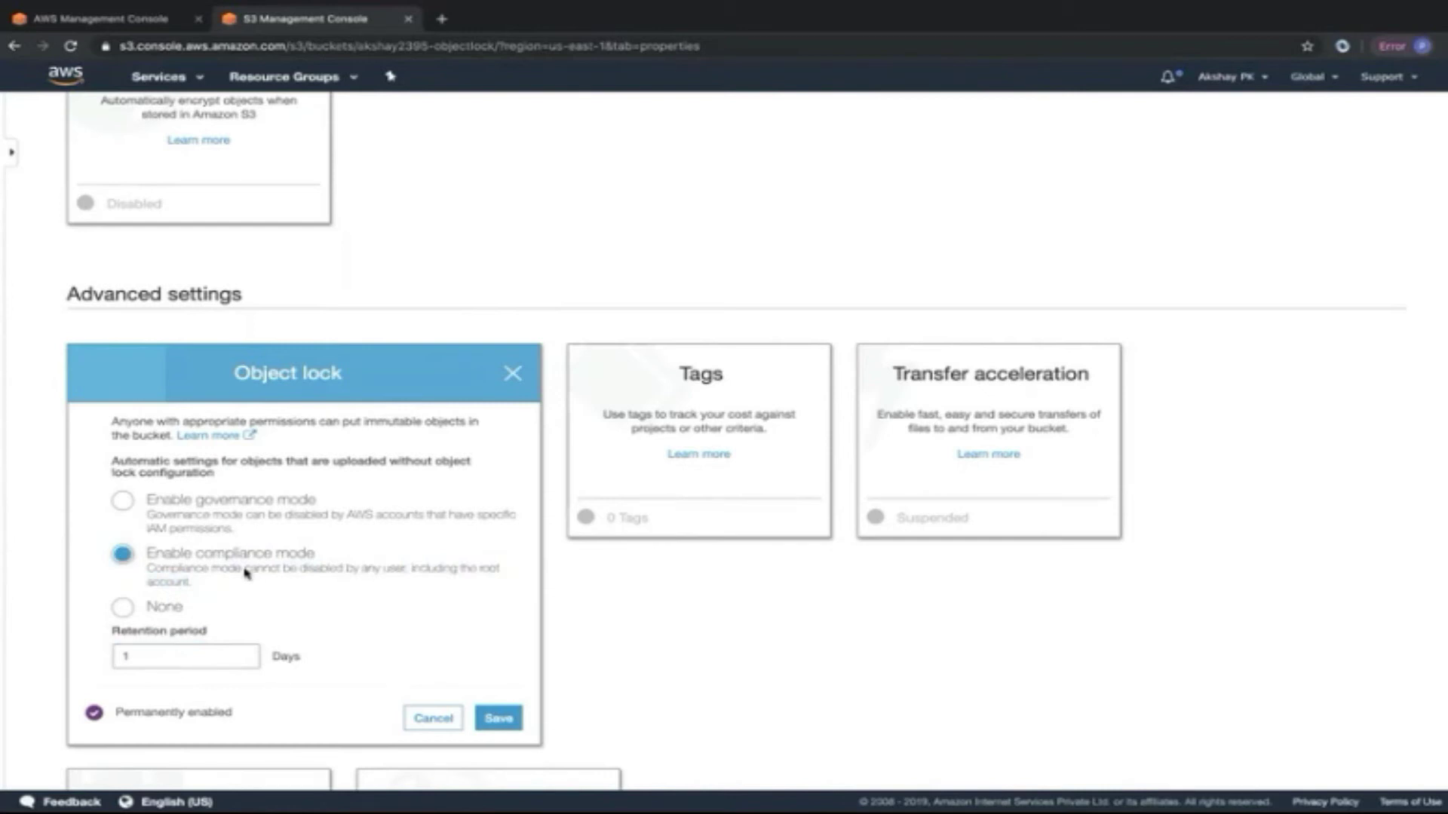
# Save compliance mode with 1-day retention, typing 'confirm' to permanently enable object lock.
pyautogui.click(124, 501)
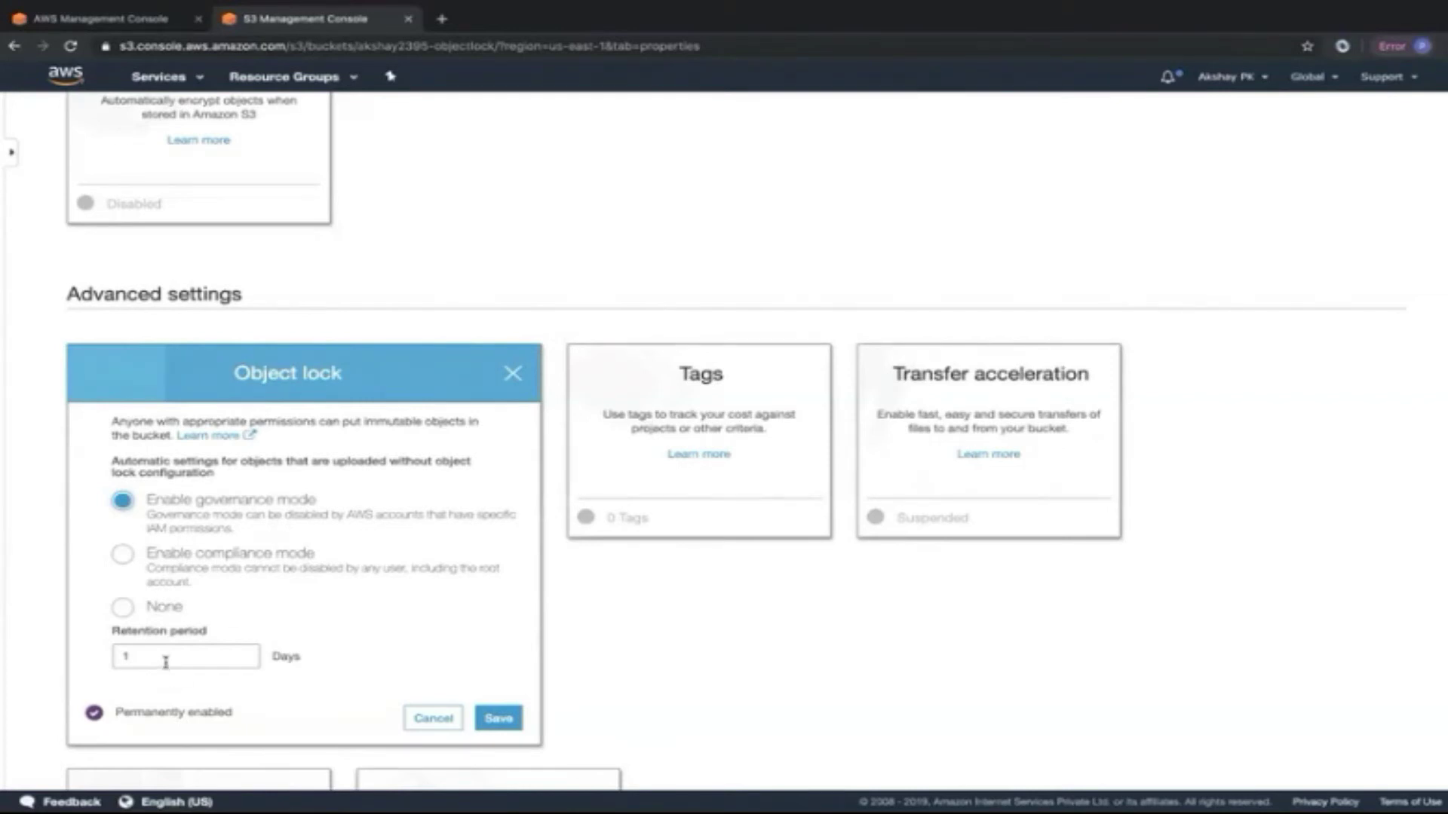
pyautogui.click(135, 577)
pyautogui.click(139, 656)
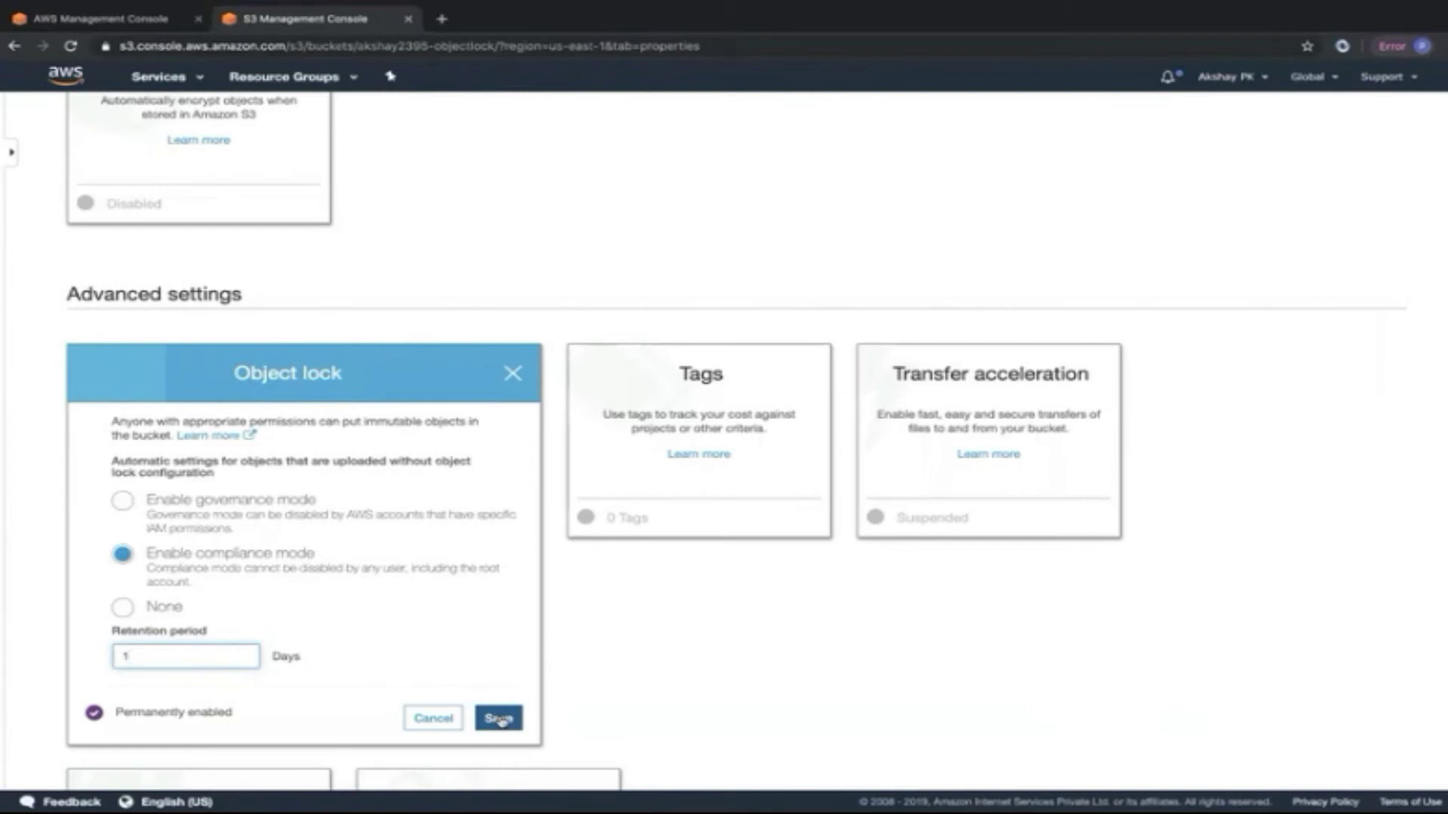
pyautogui.click(499, 718)
pyautogui.click(583, 342)
pyautogui.write('confirm')
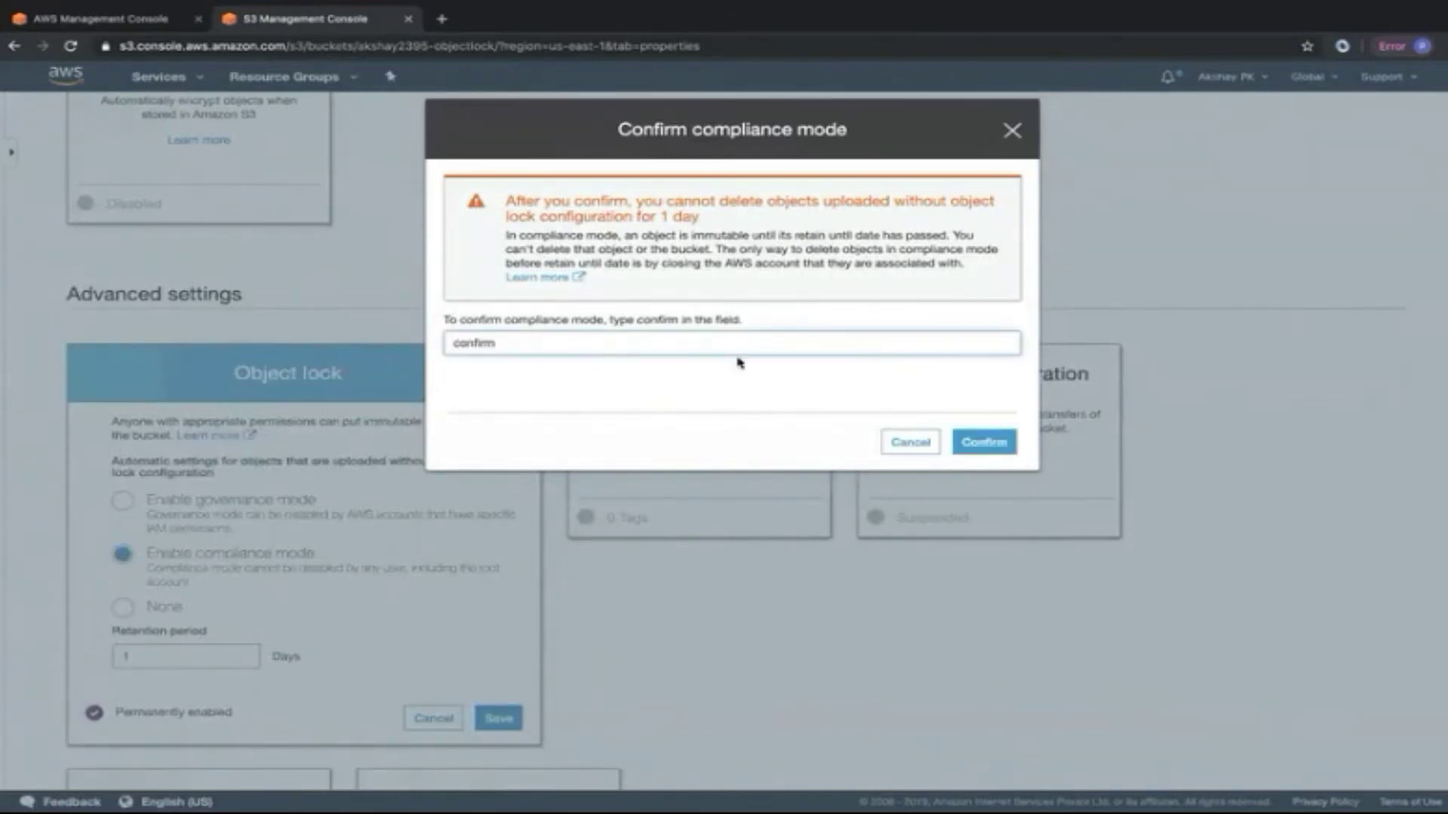
pyautogui.click(983, 445)
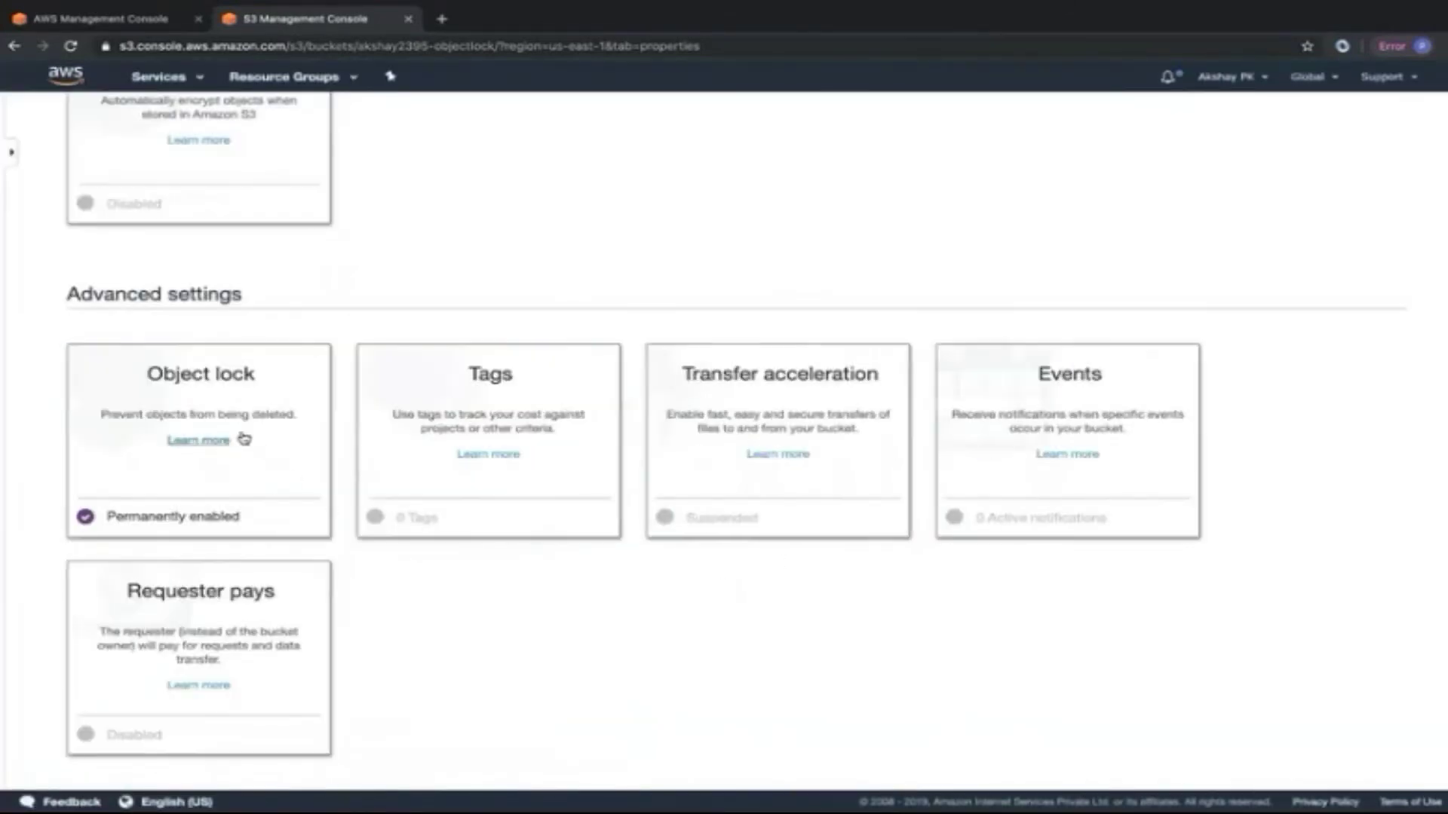
# Upload index.html from the Downloads folder into the object-lock bucket.
pyautogui.click(138, 166)
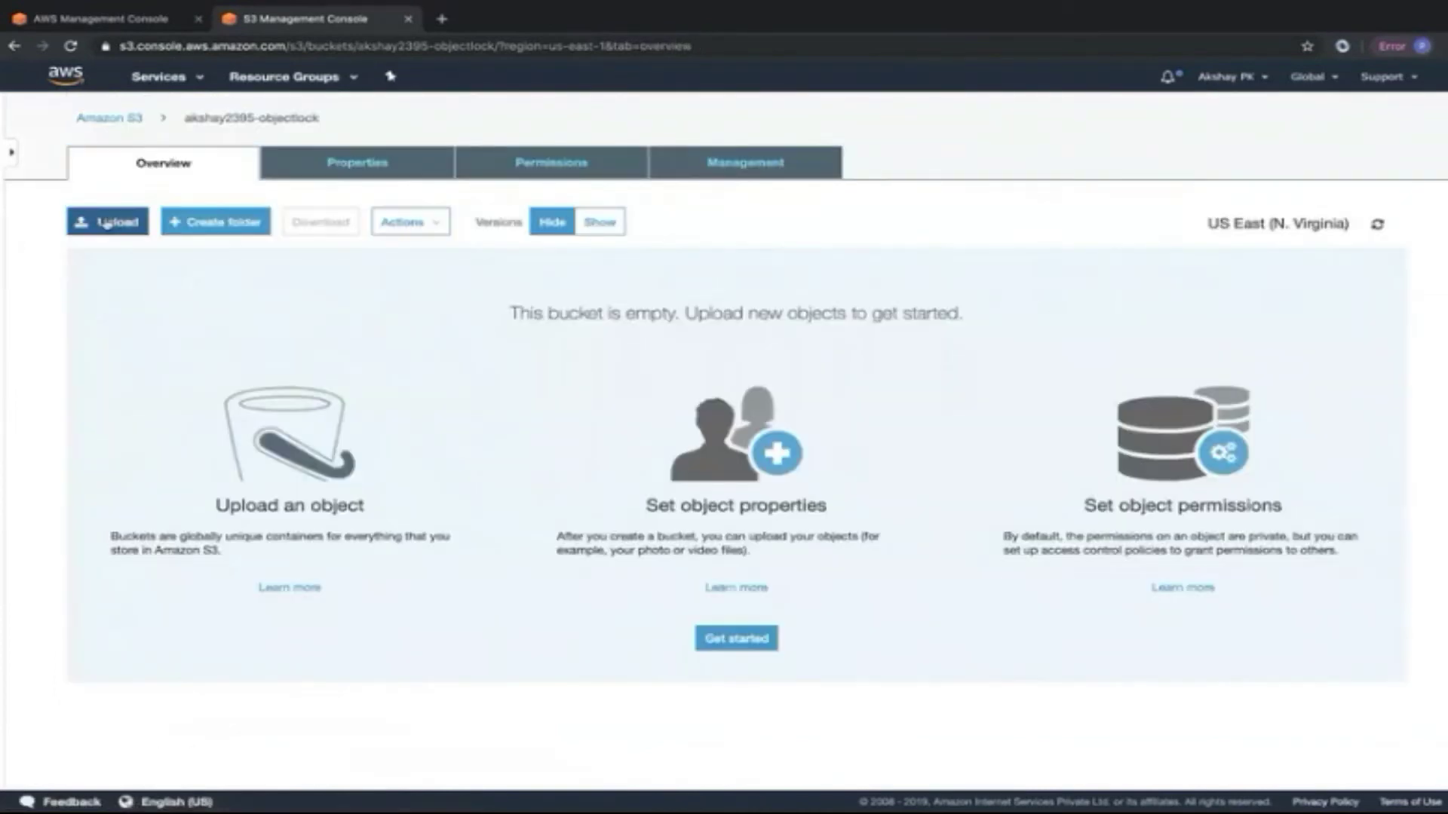
pyautogui.click(119, 224)
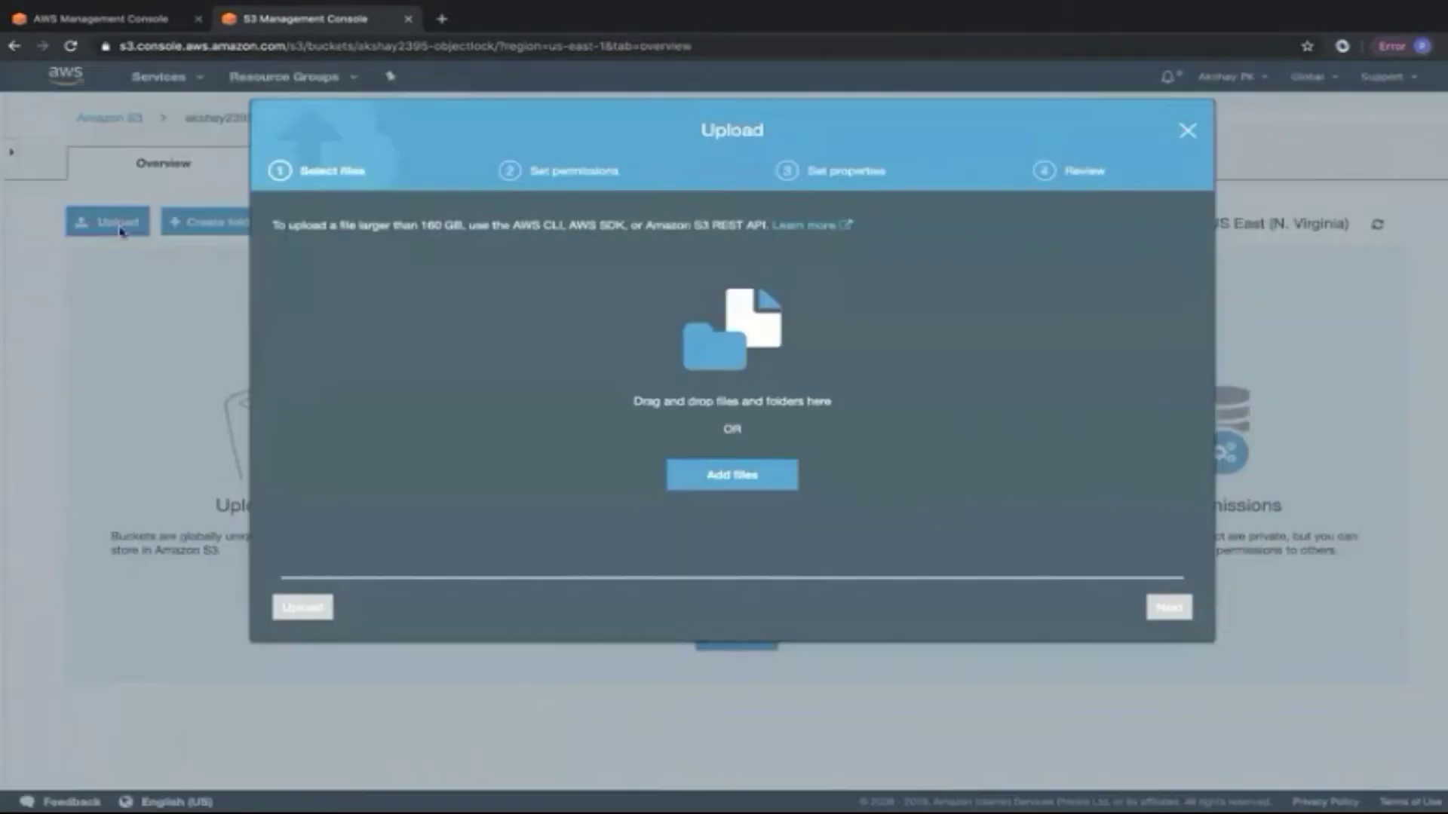
pyautogui.click(715, 477)
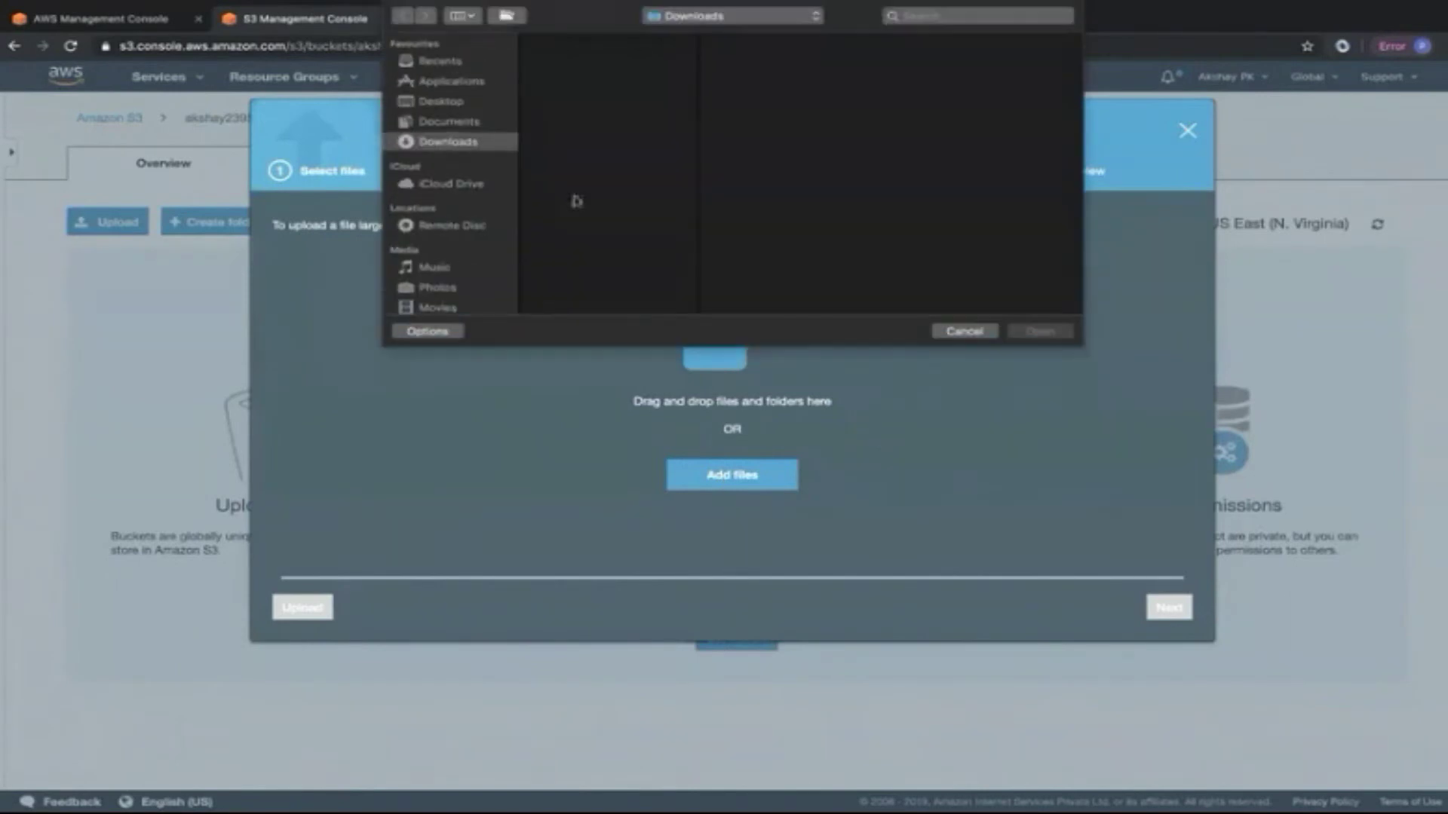
pyautogui.scroll(-5, 625, 236)
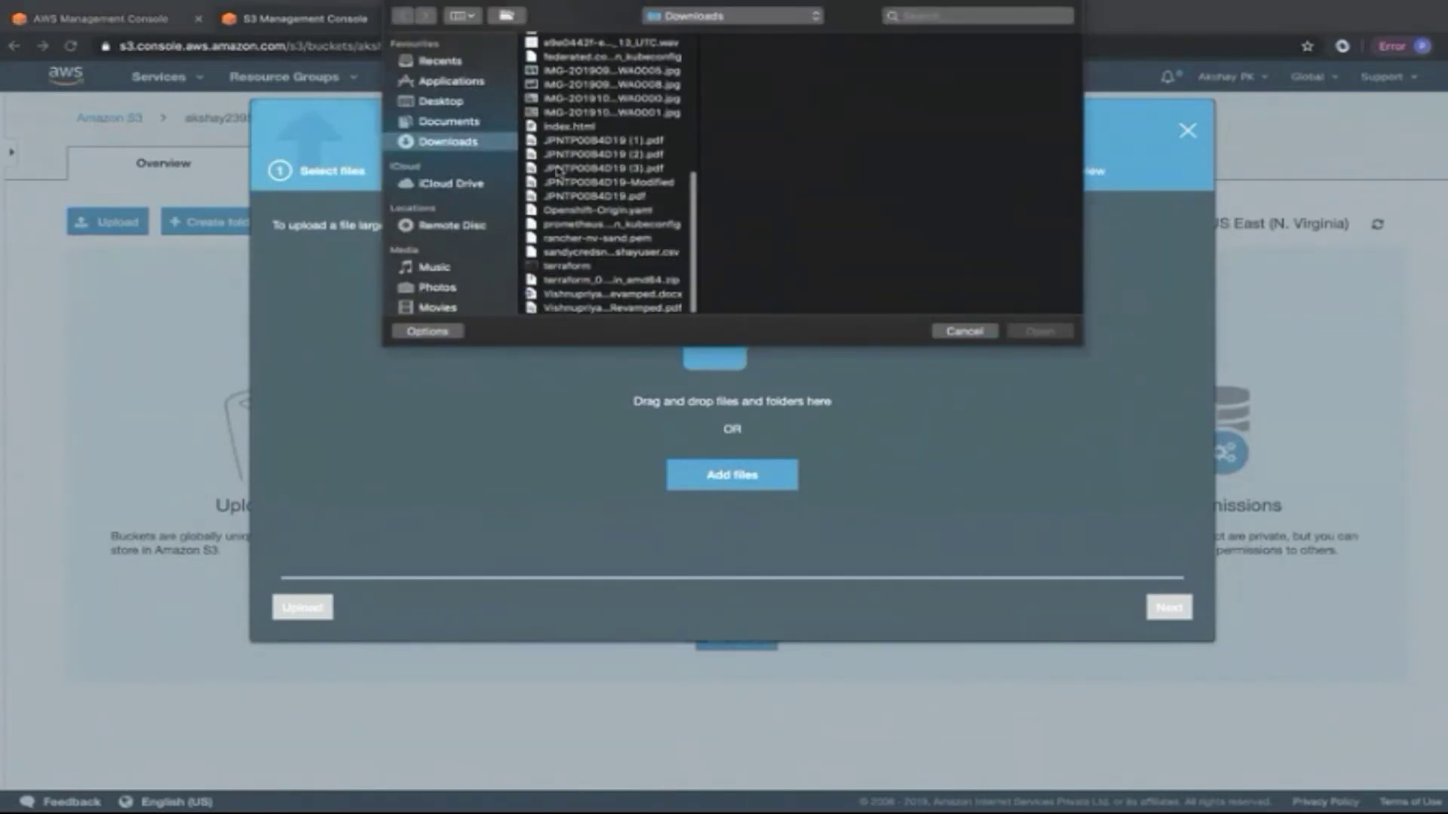
pyautogui.click(565, 127)
pyautogui.click(1039, 331)
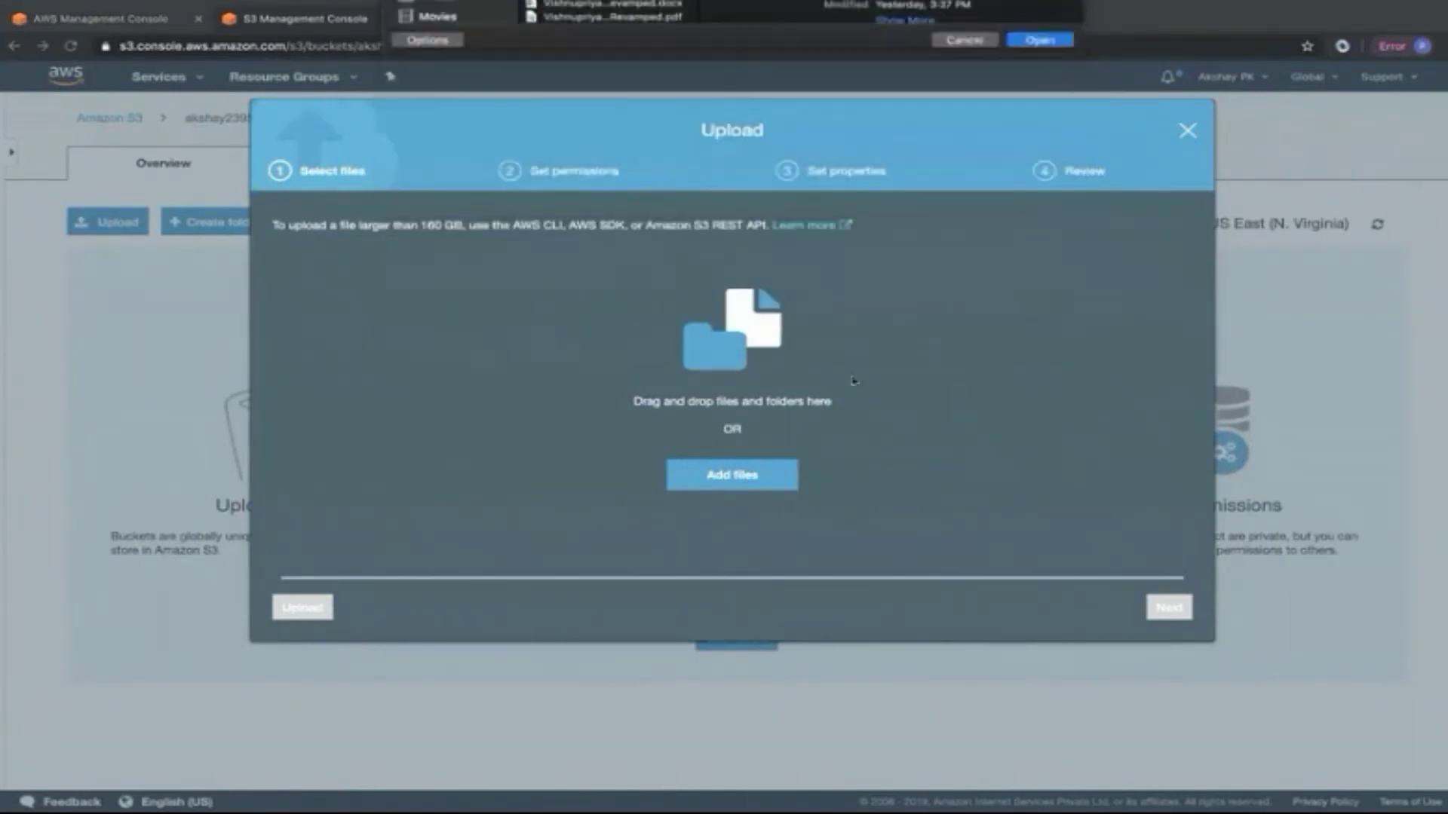
pyautogui.click(305, 607)
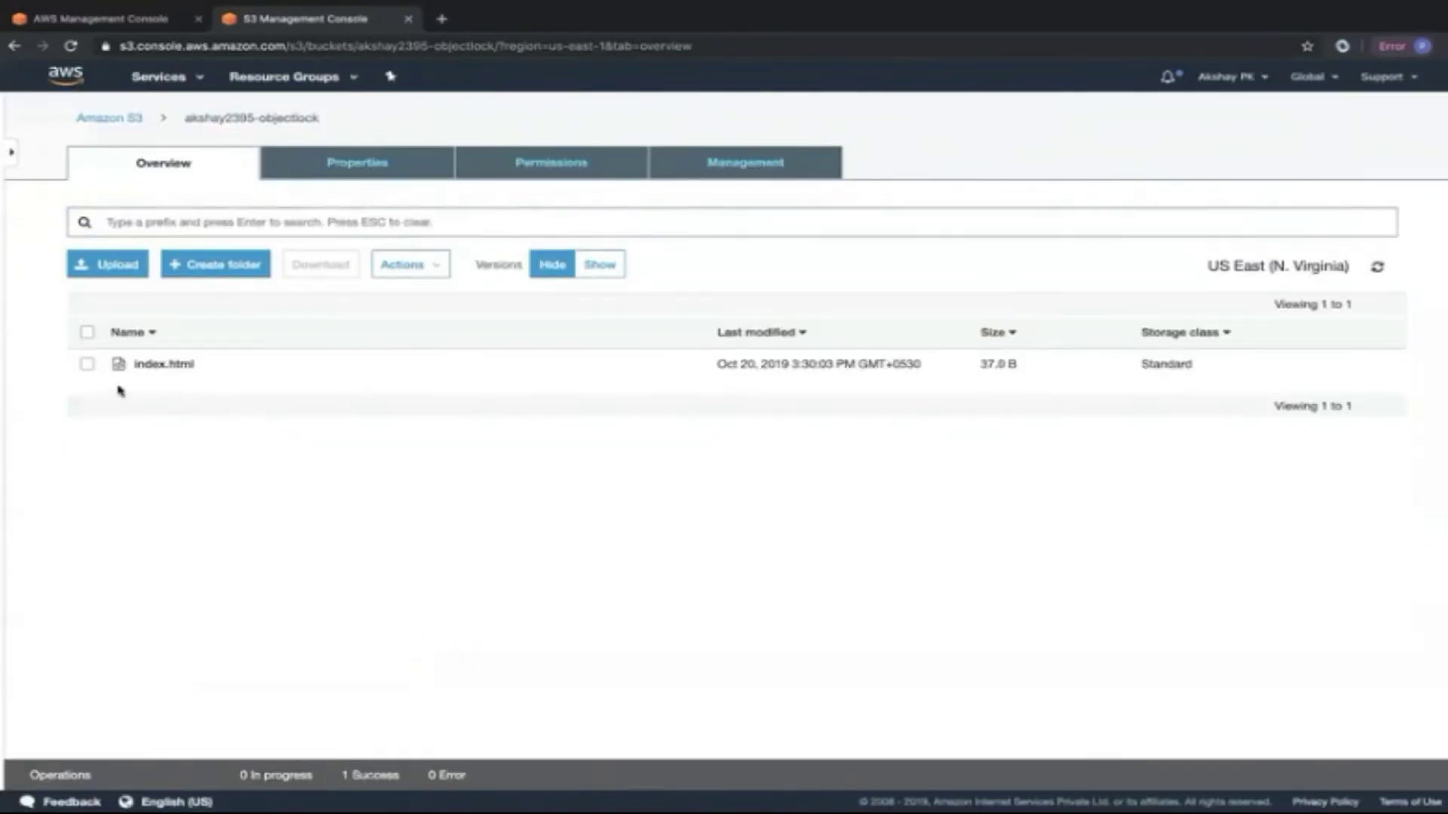
# Delete index.html from the bucket.
pyautogui.click(86, 364)
pyautogui.click(428, 268)
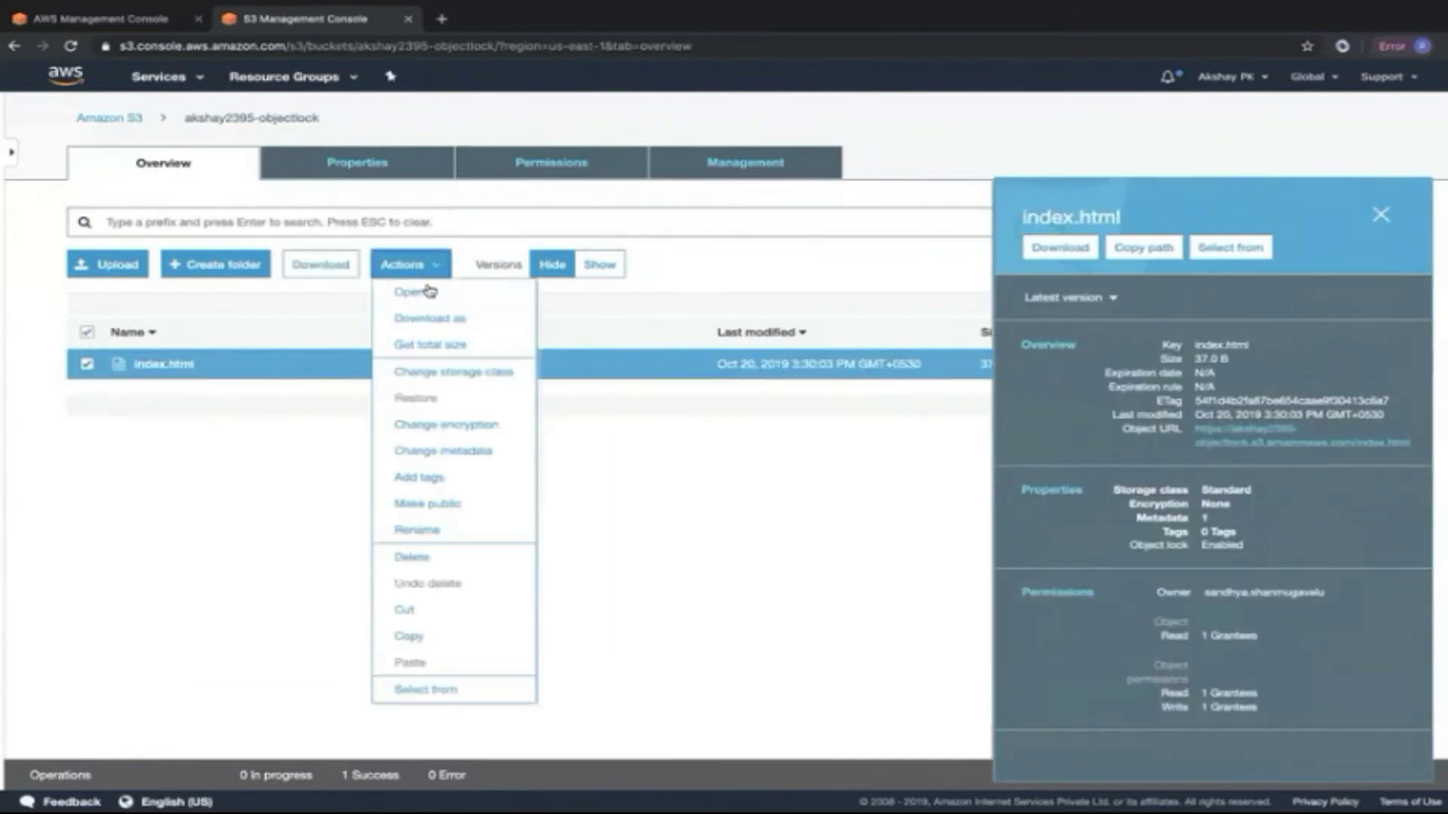
pyautogui.click(419, 556)
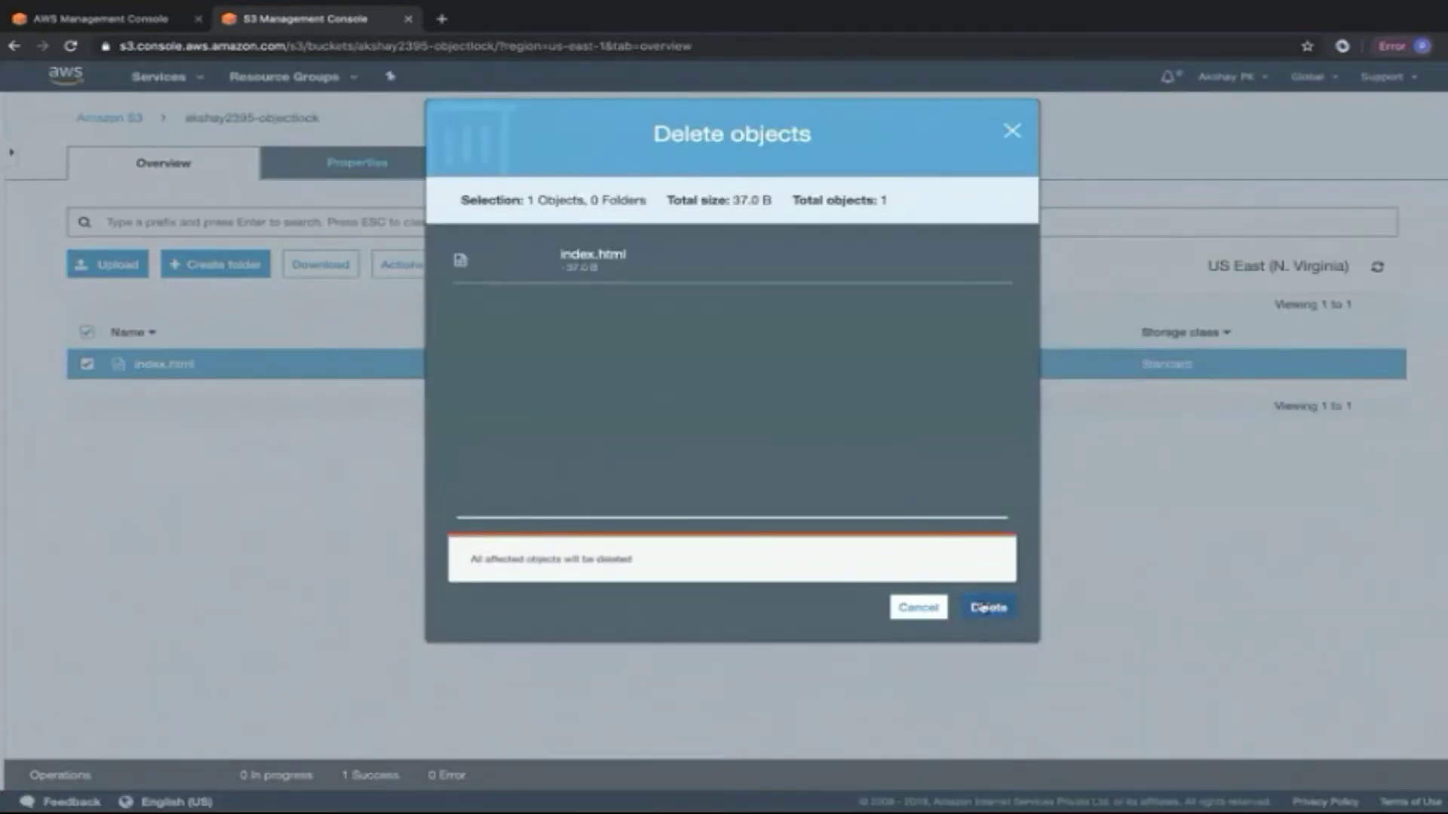
pyautogui.click(984, 609)
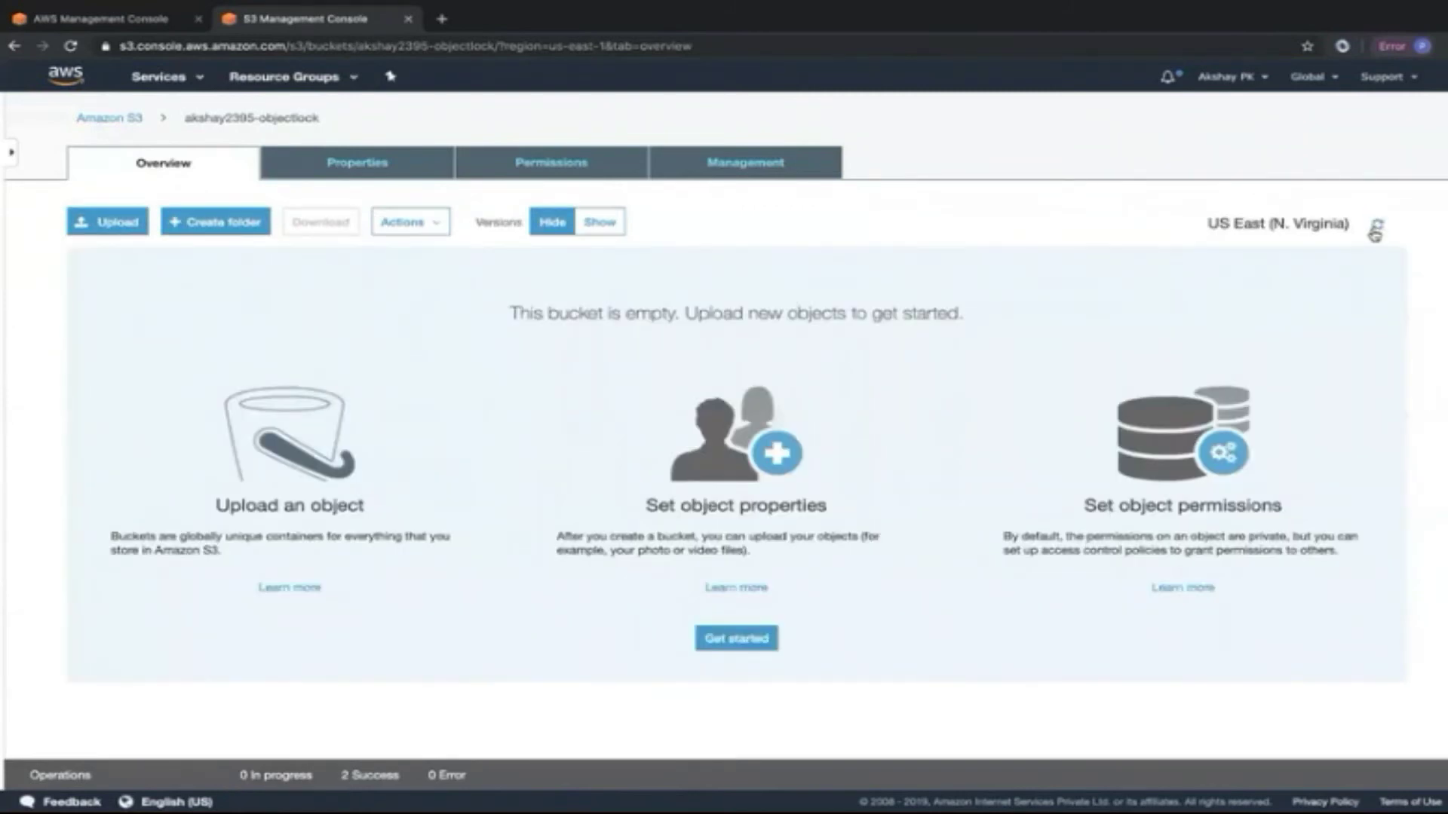
# Show all object versions and select index.html's delete marker.
pyautogui.click(600, 222)
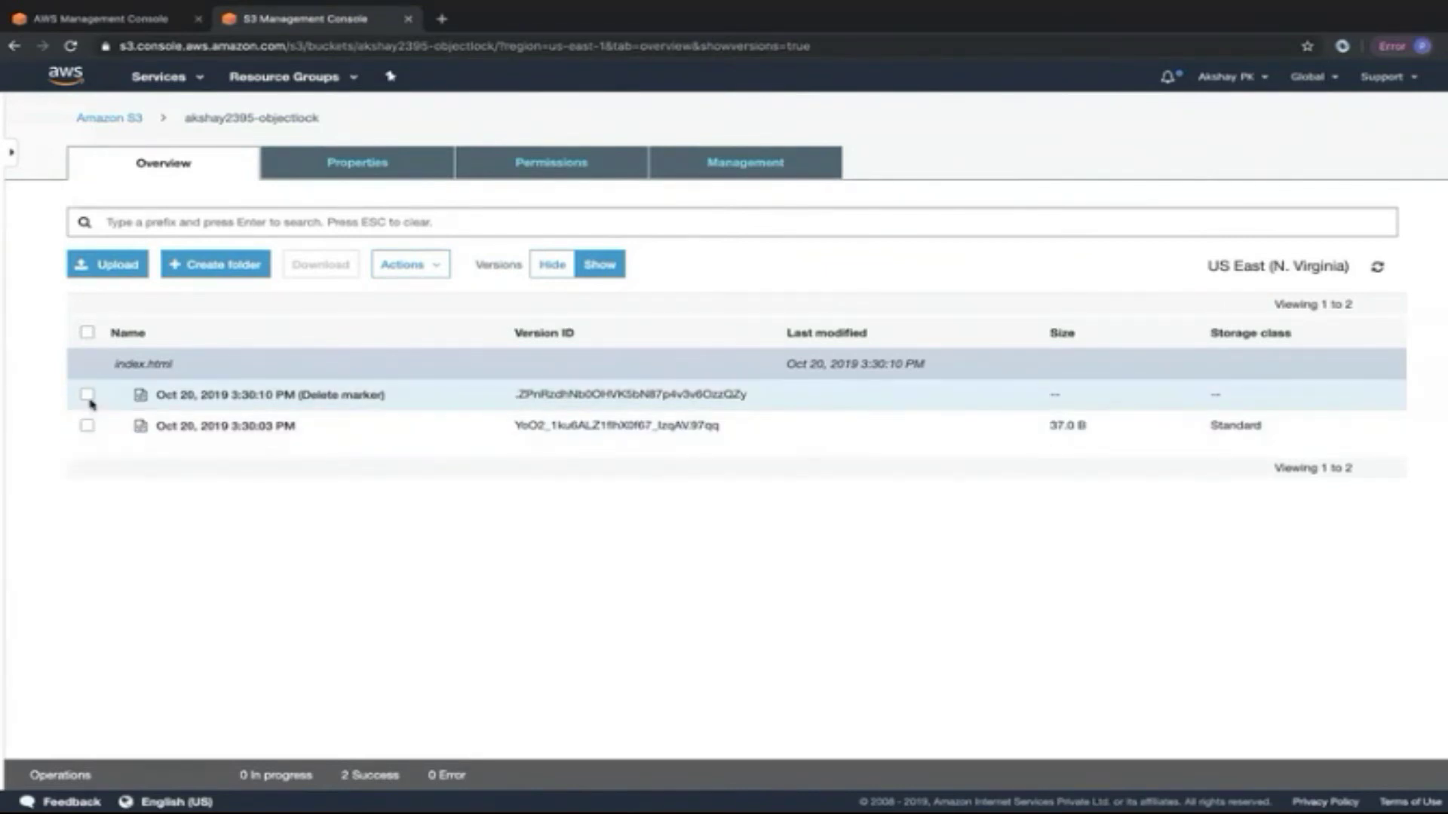
pyautogui.click(87, 395)
# Delete both index.html versions, the delete marker and the 37.0 B original.
pyautogui.click(87, 425)
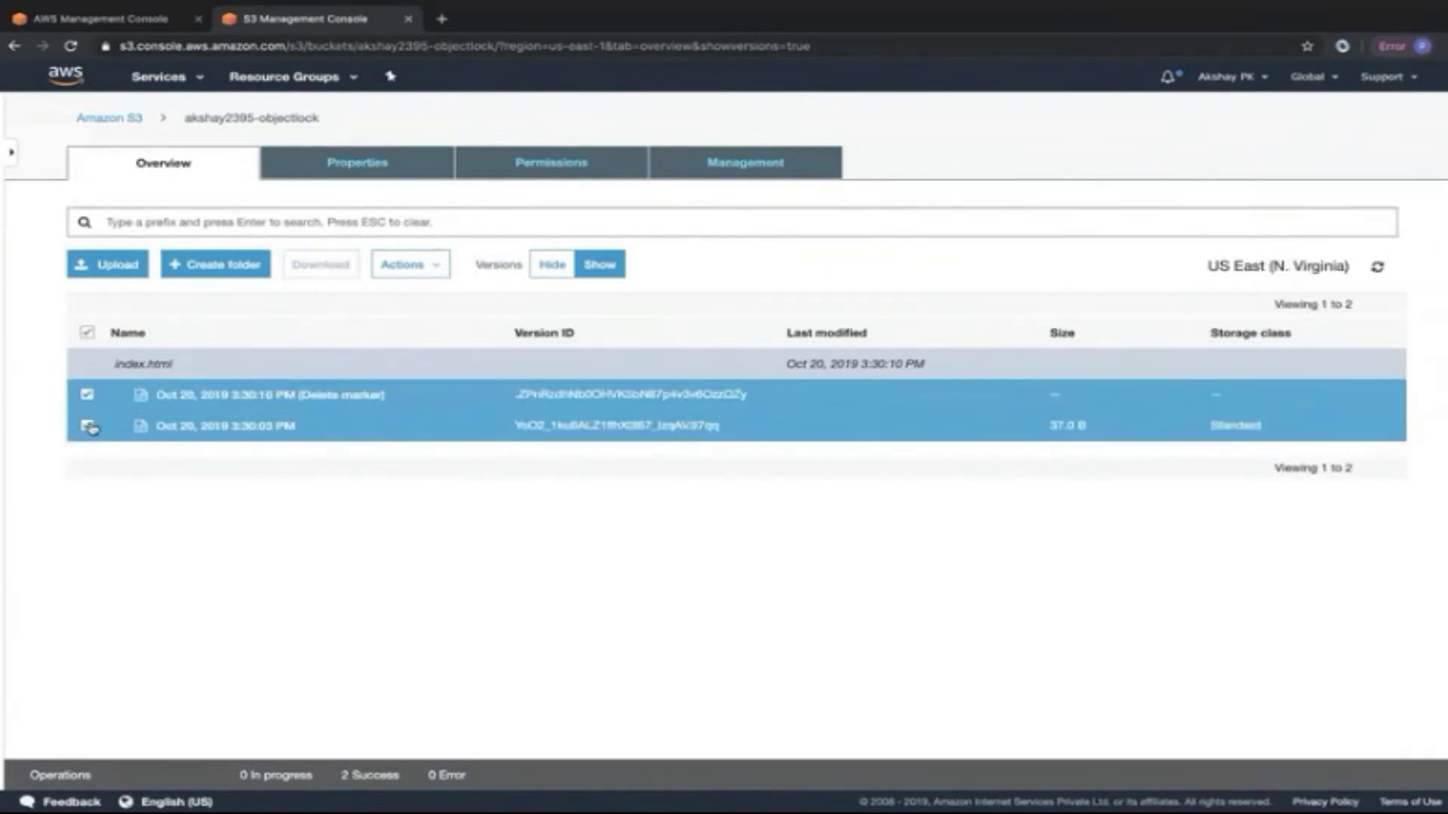
pyautogui.click(433, 270)
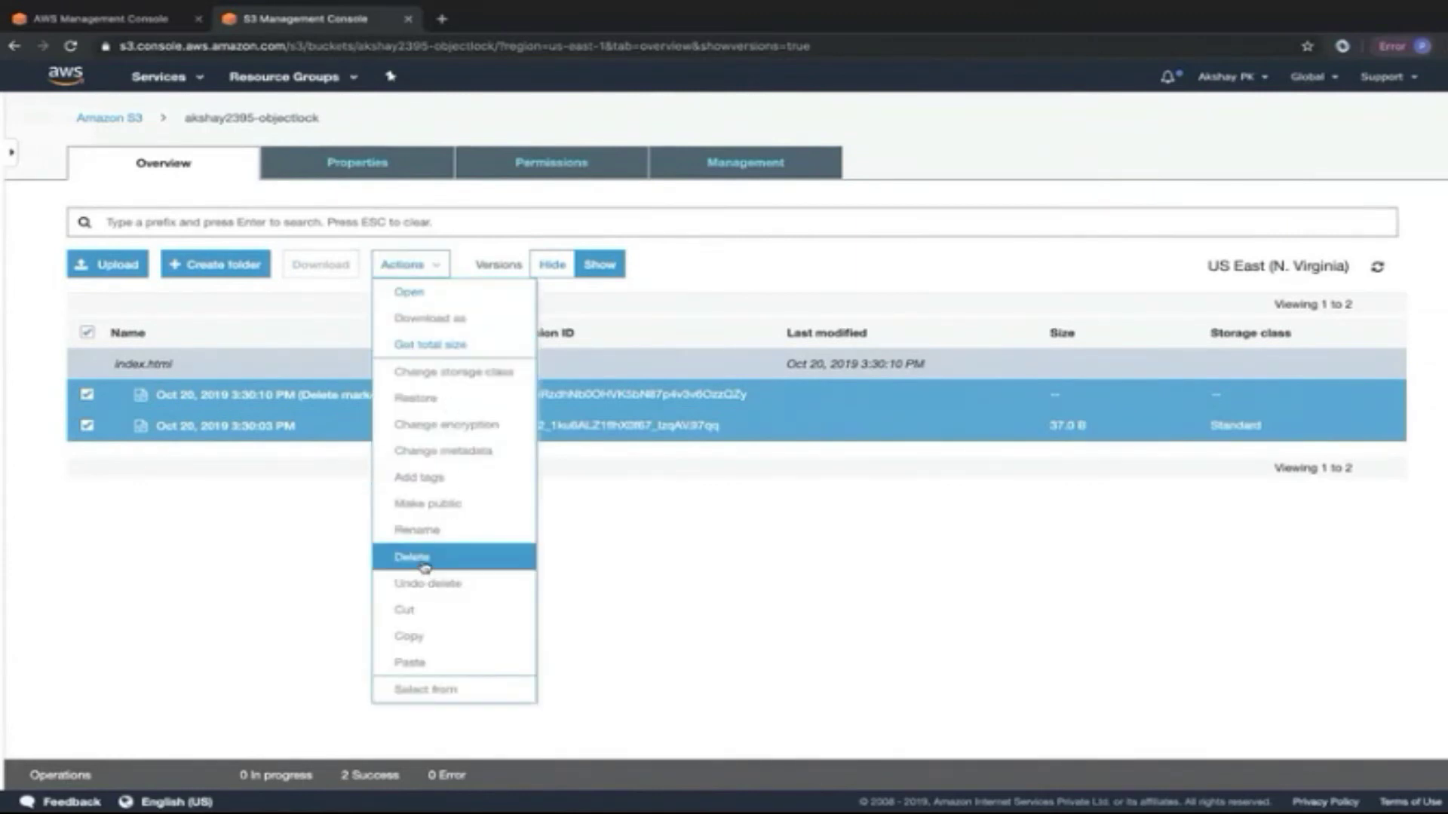
pyautogui.click(420, 559)
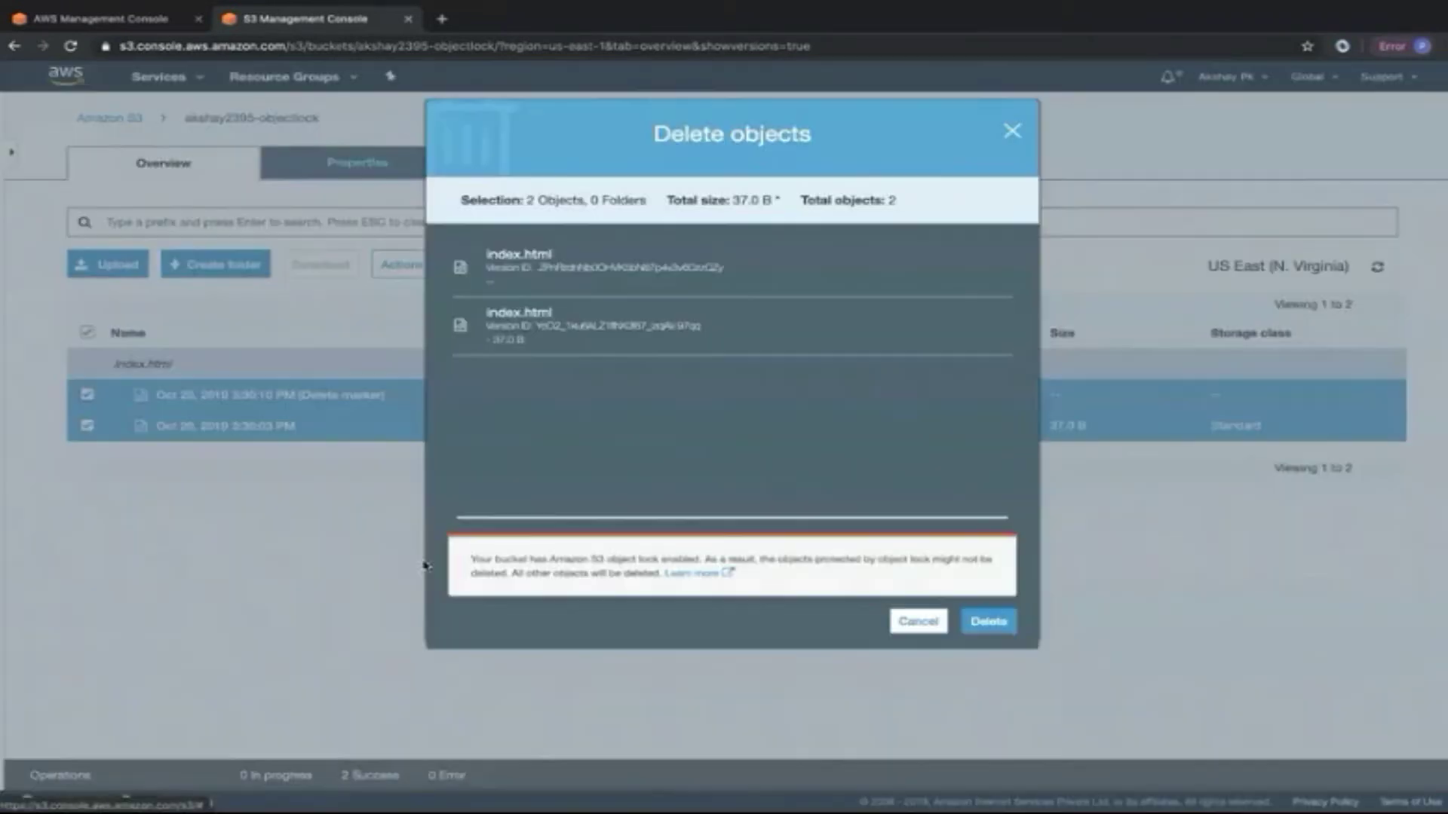
pyautogui.click(990, 623)
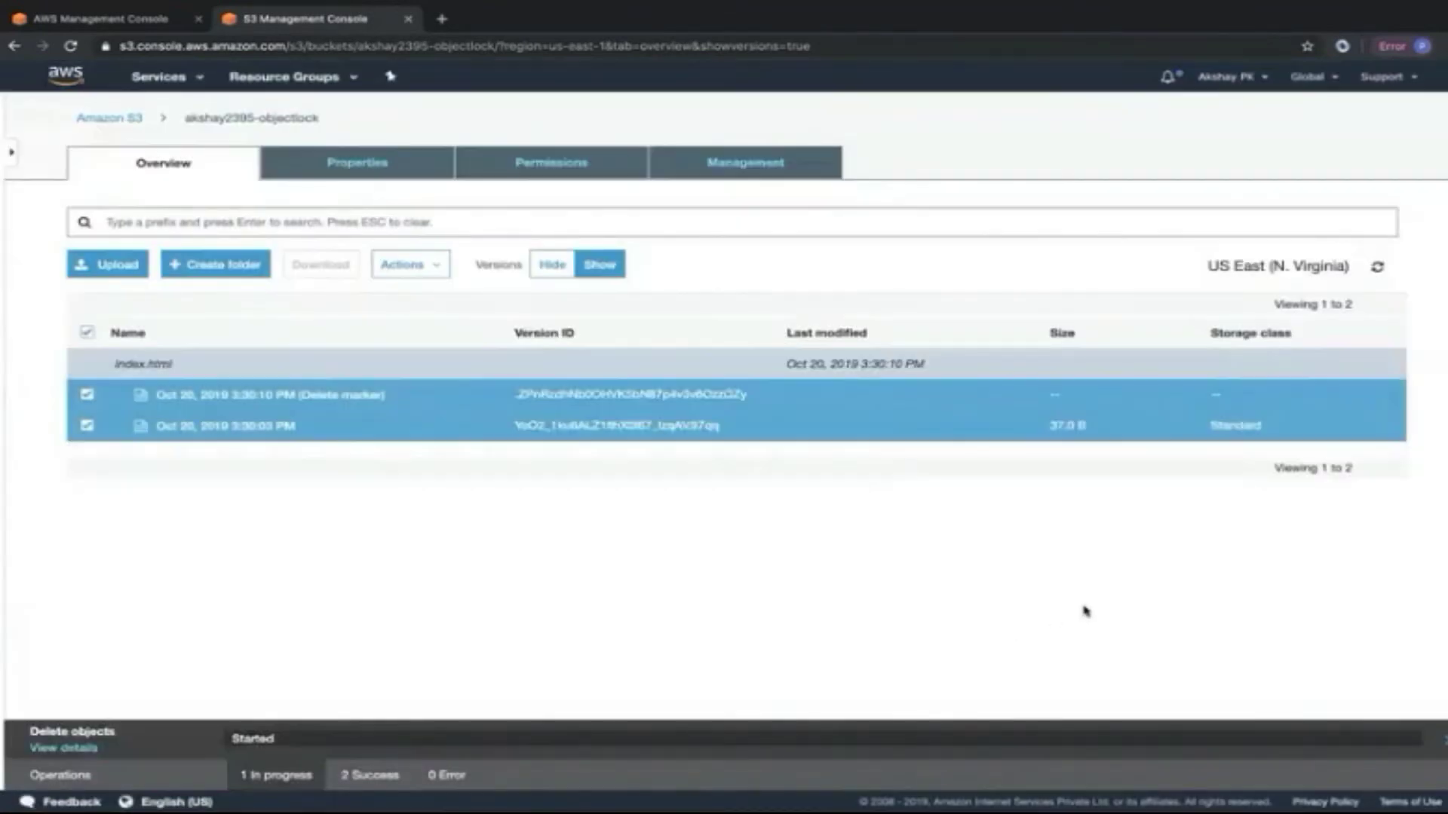
# Review the delete results showing Access Denied for the locked version, then close them.
pyautogui.click(462, 776)
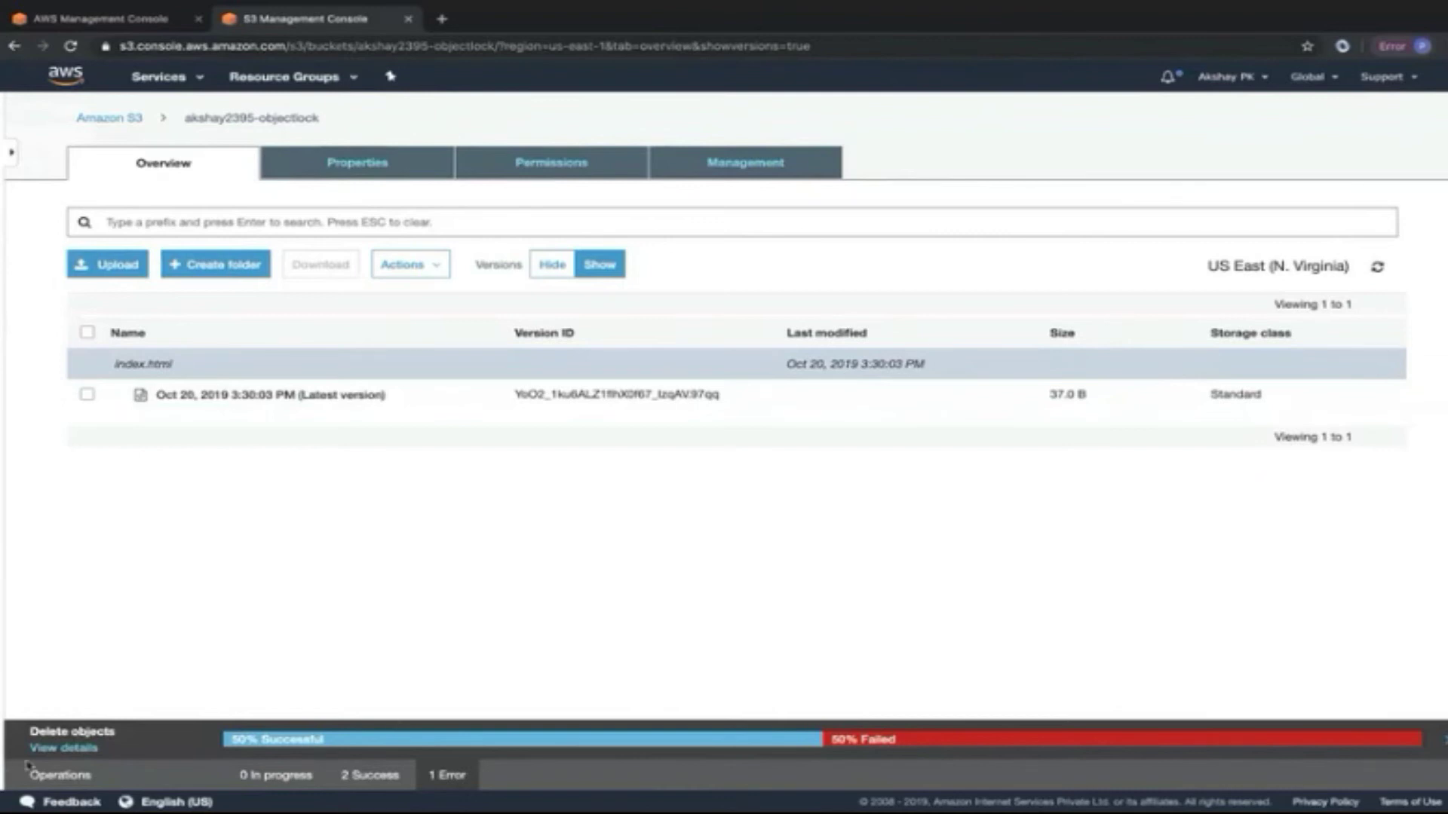
pyautogui.click(64, 748)
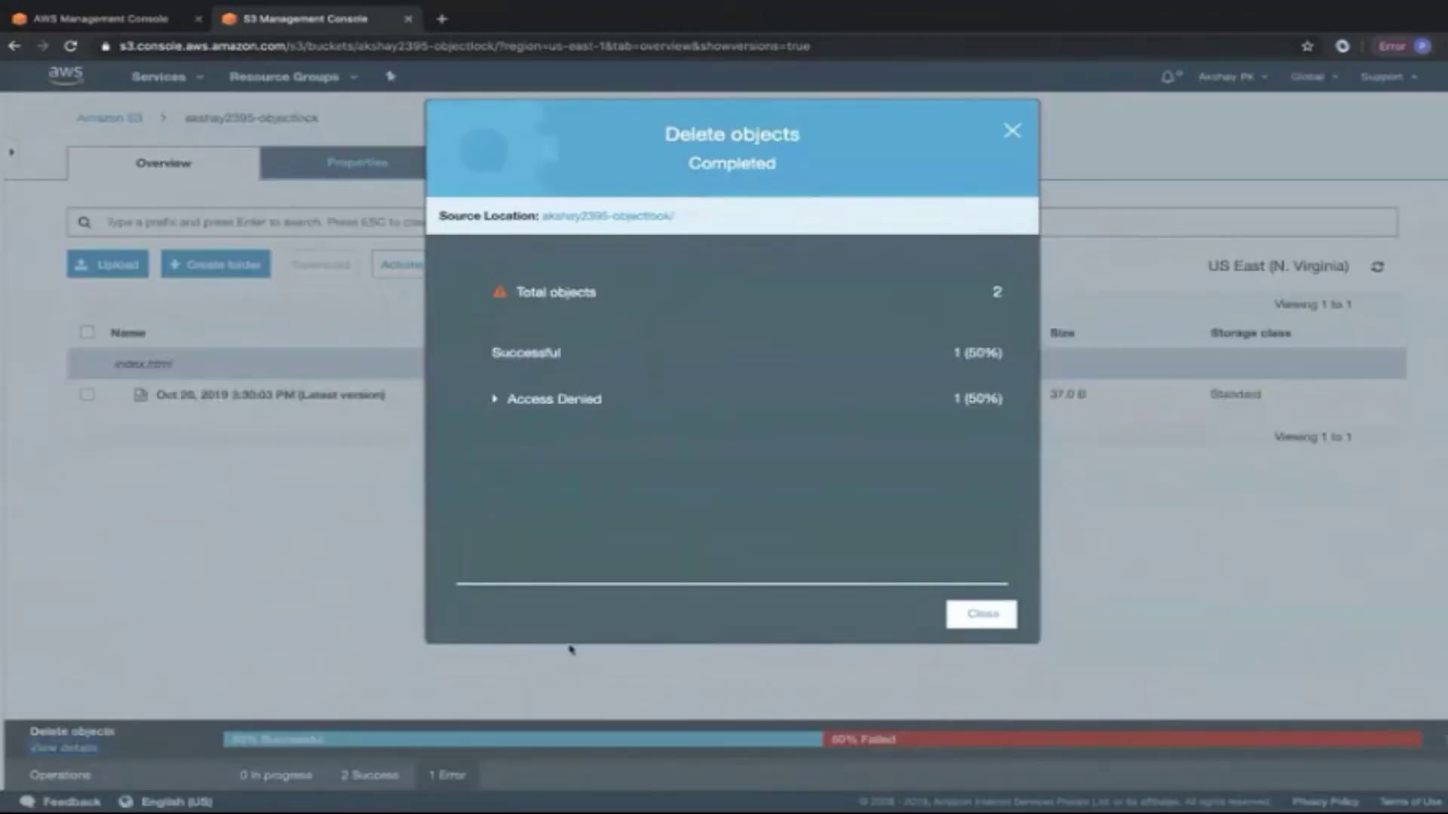
pyautogui.click(495, 400)
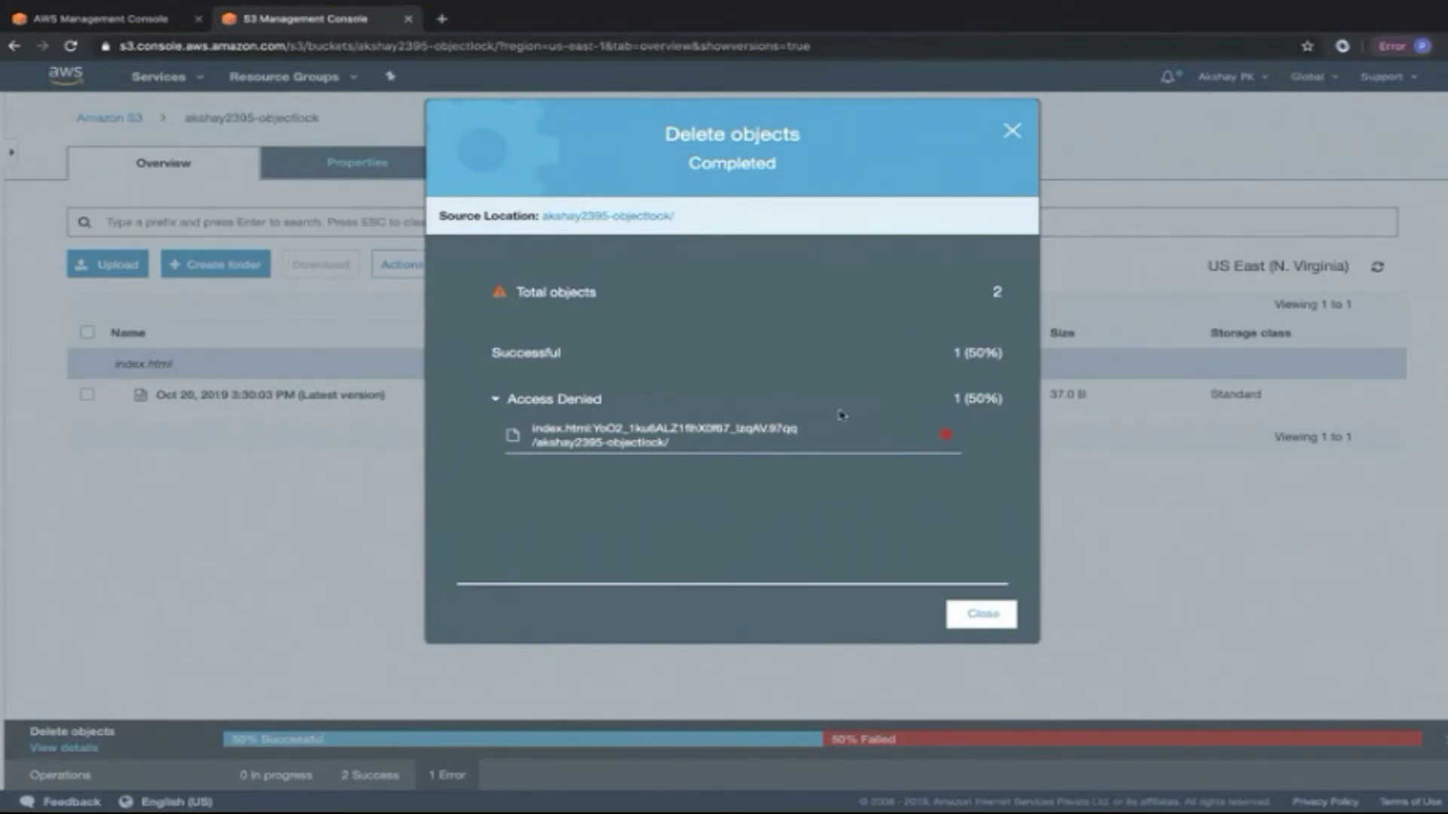
pyautogui.click(1012, 131)
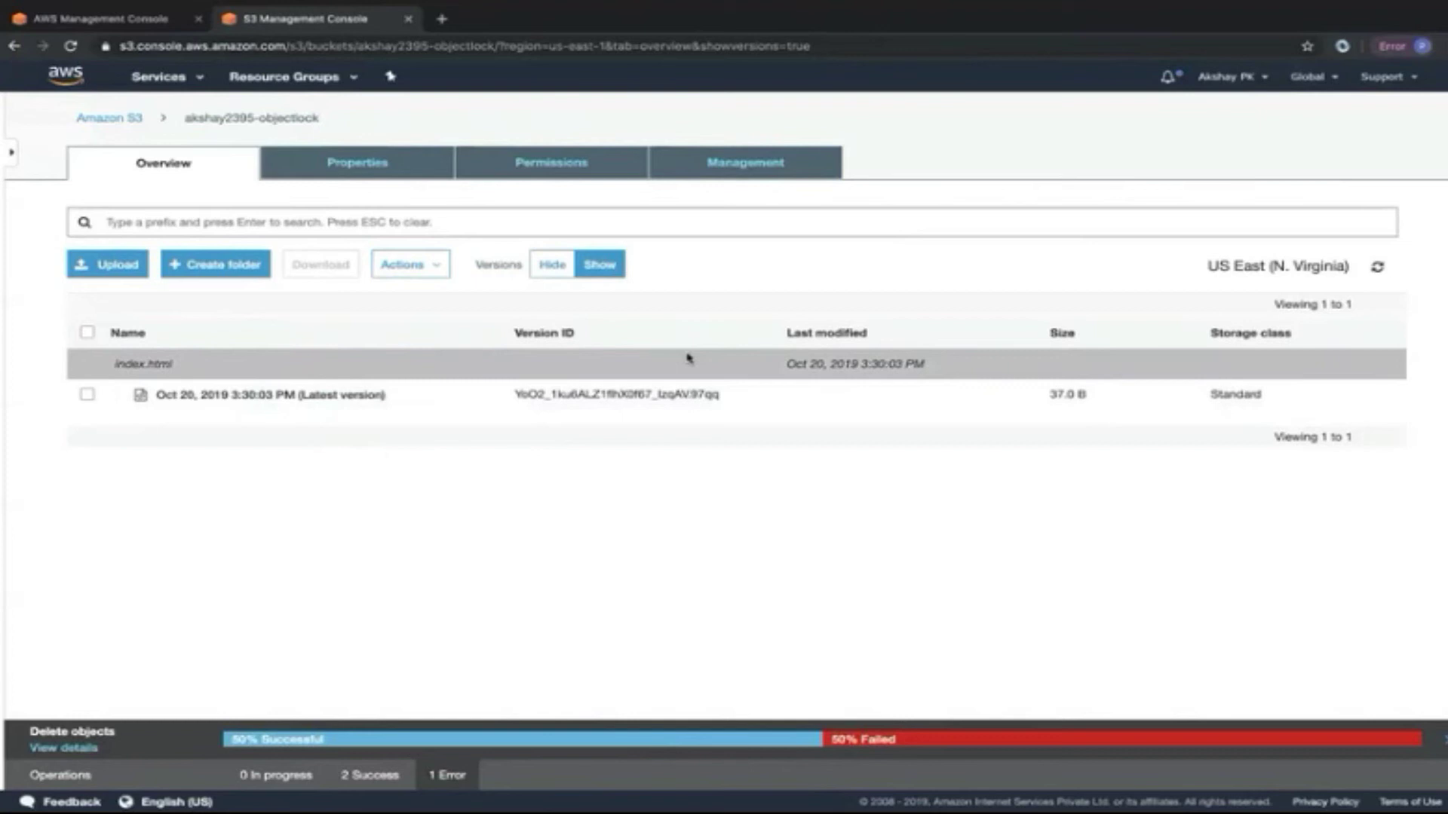
# Check object lock can't be enabled on akshay2395-staticwebsite, then open its empty tag editor.
pyautogui.click(137, 118)
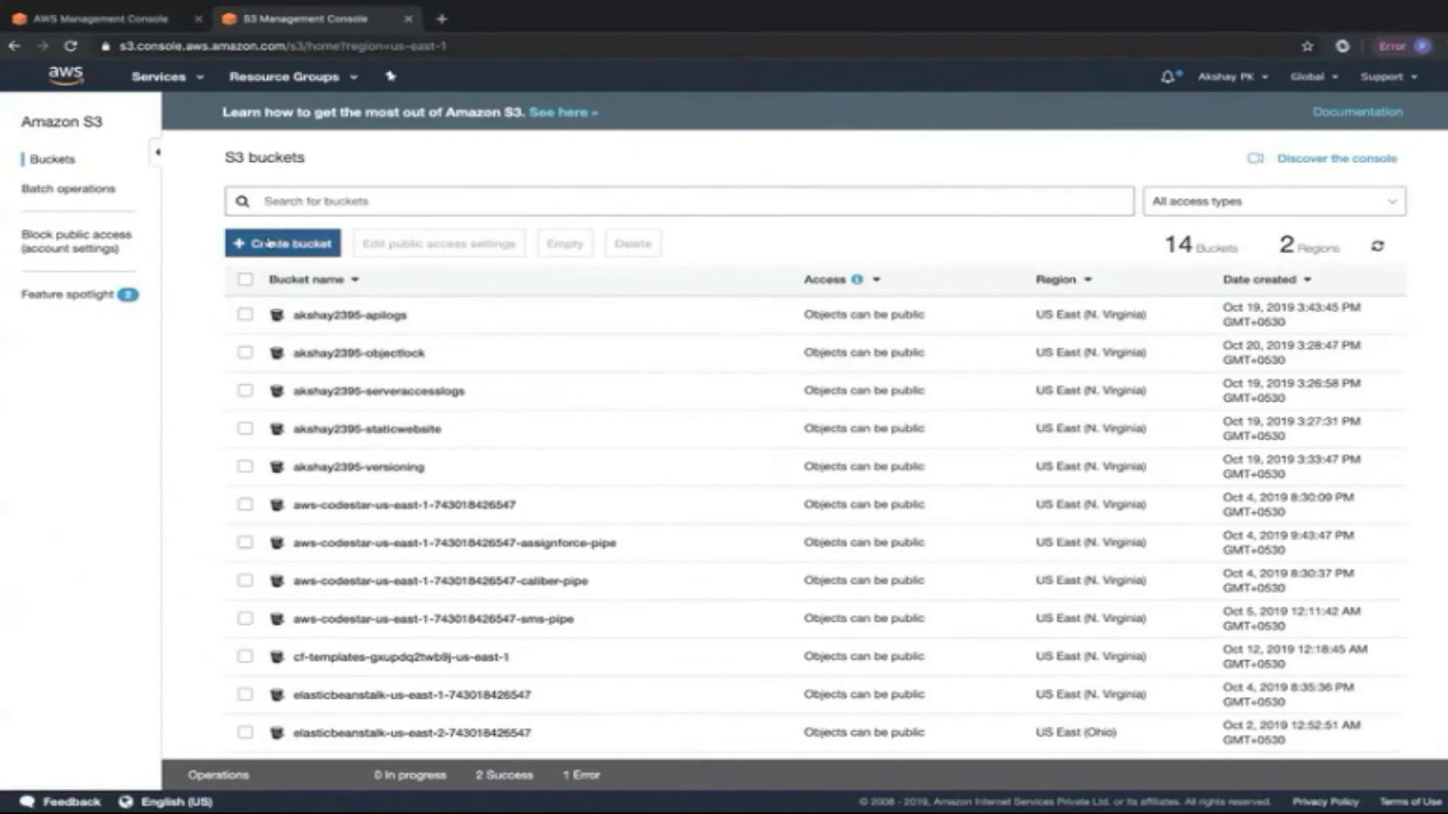
pyautogui.click(362, 430)
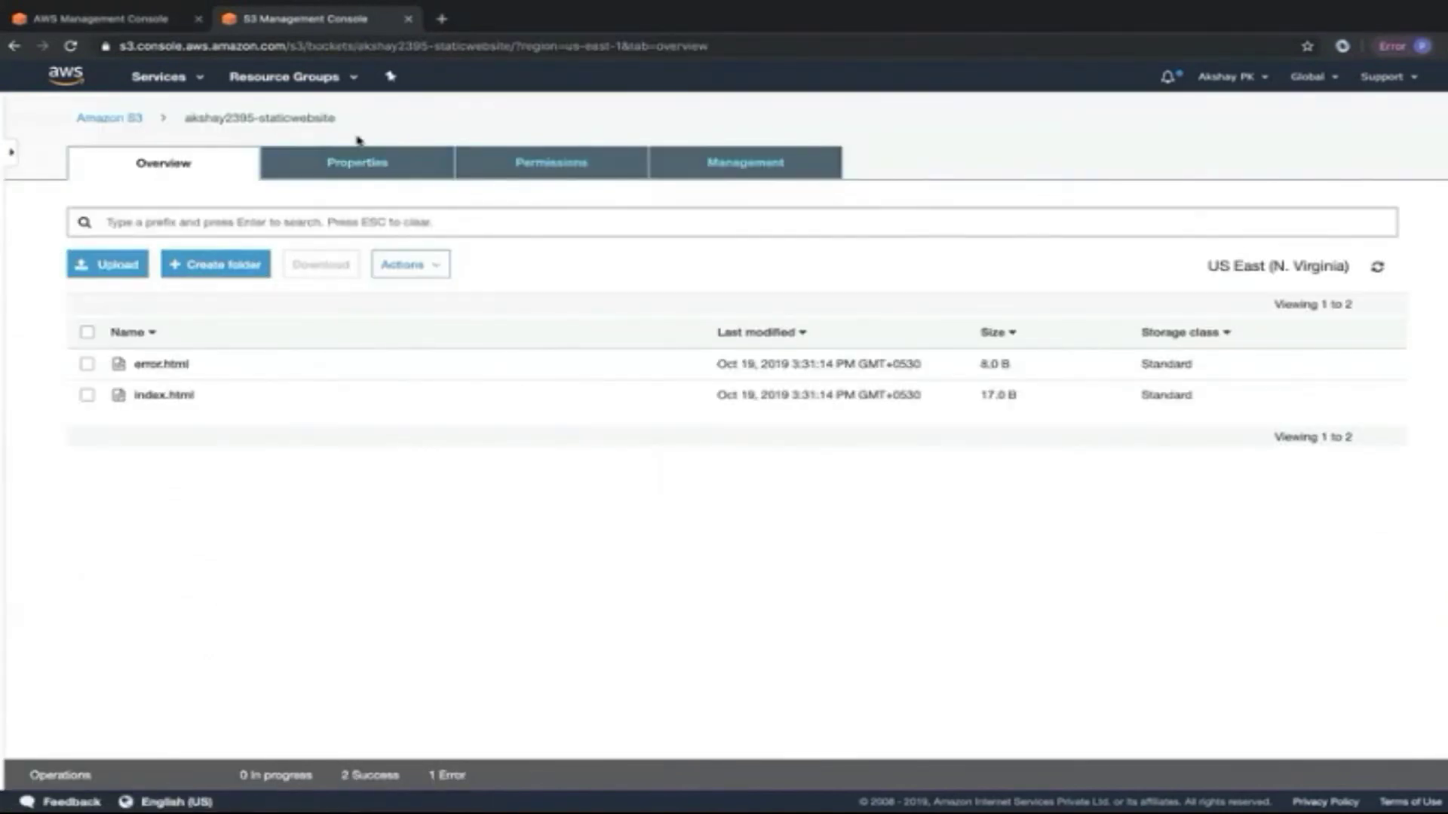
pyautogui.click(382, 163)
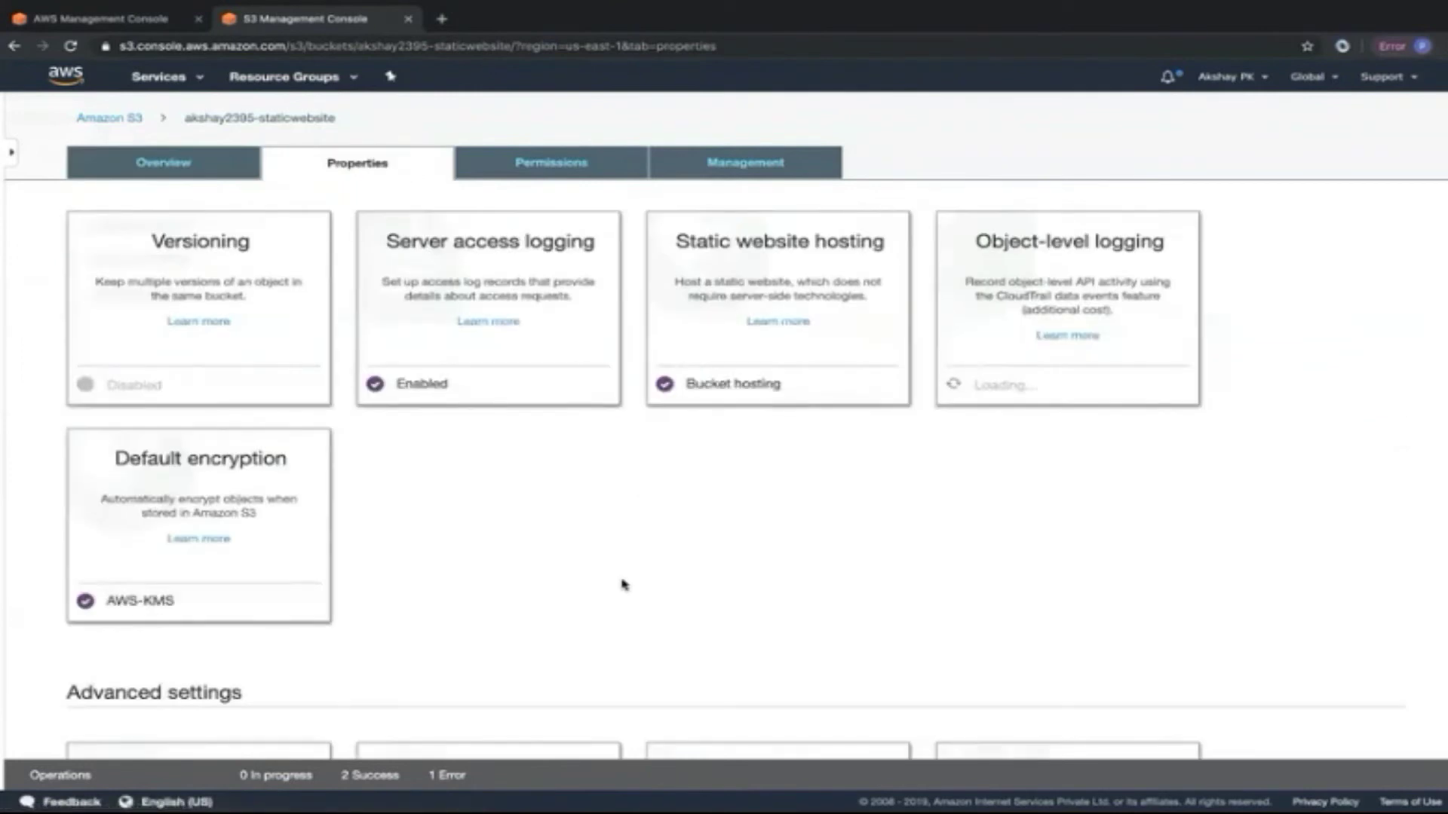
pyautogui.scroll(-5, 622, 583)
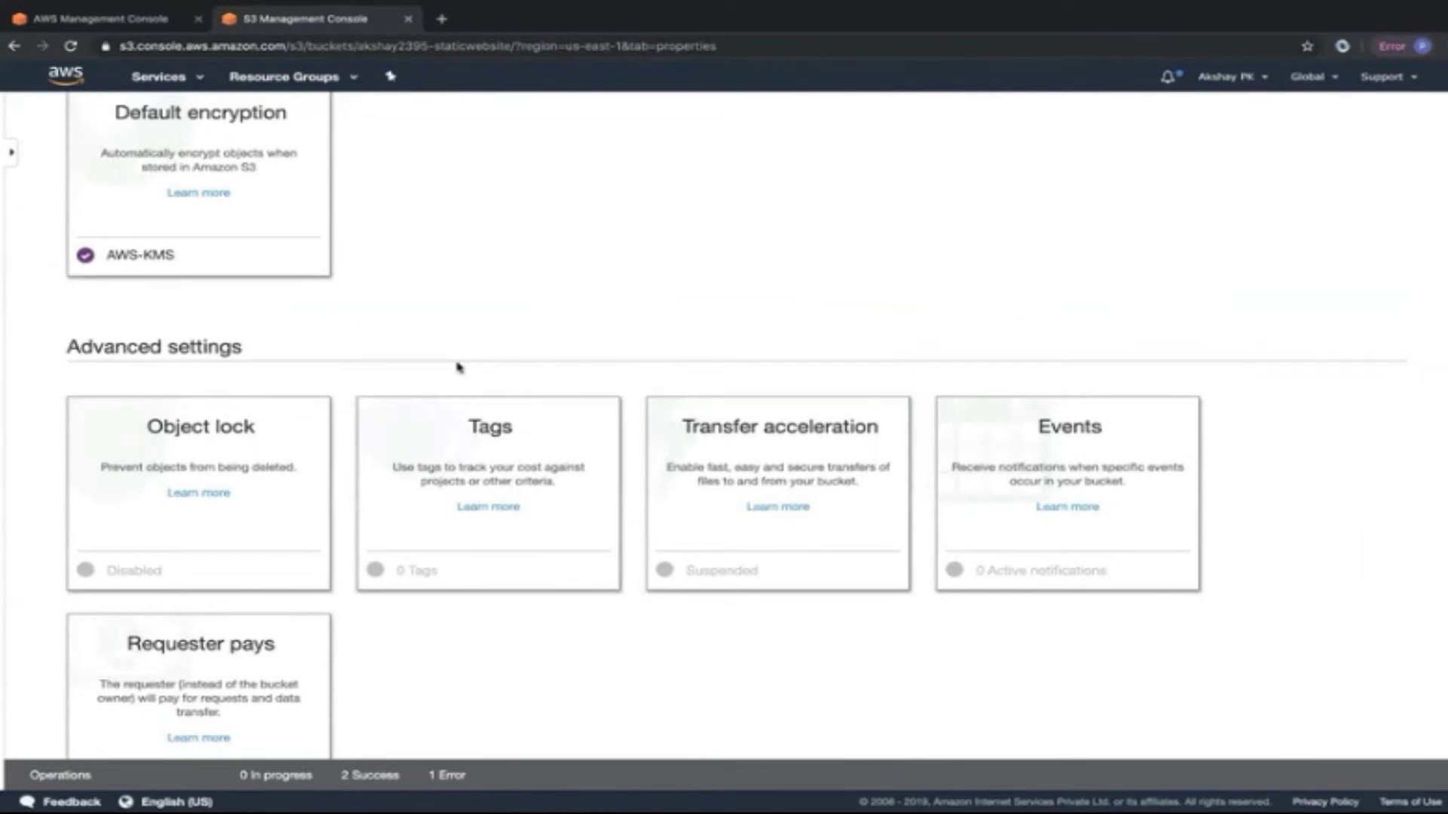
pyautogui.click(181, 458)
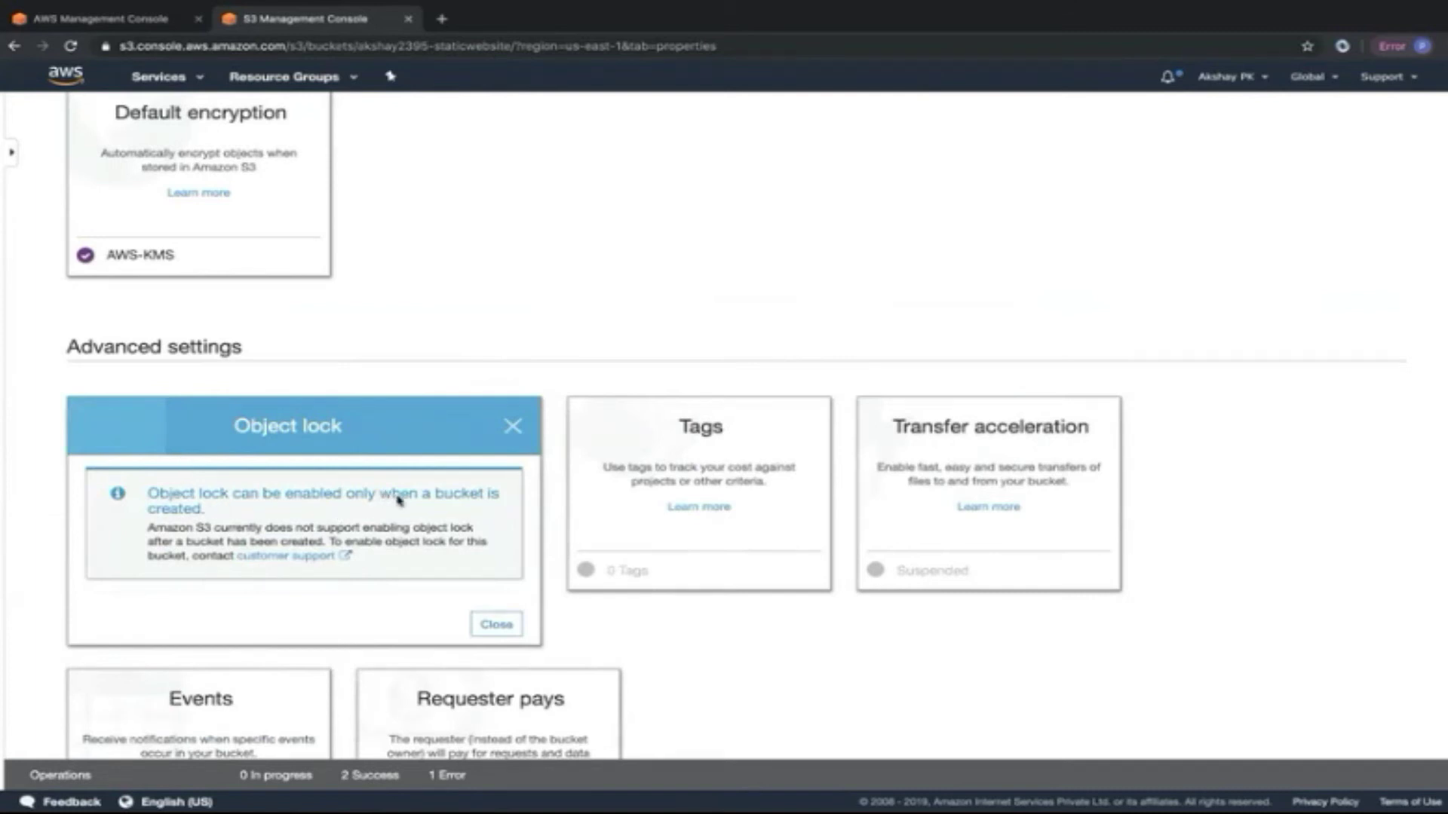
pyautogui.click(497, 626)
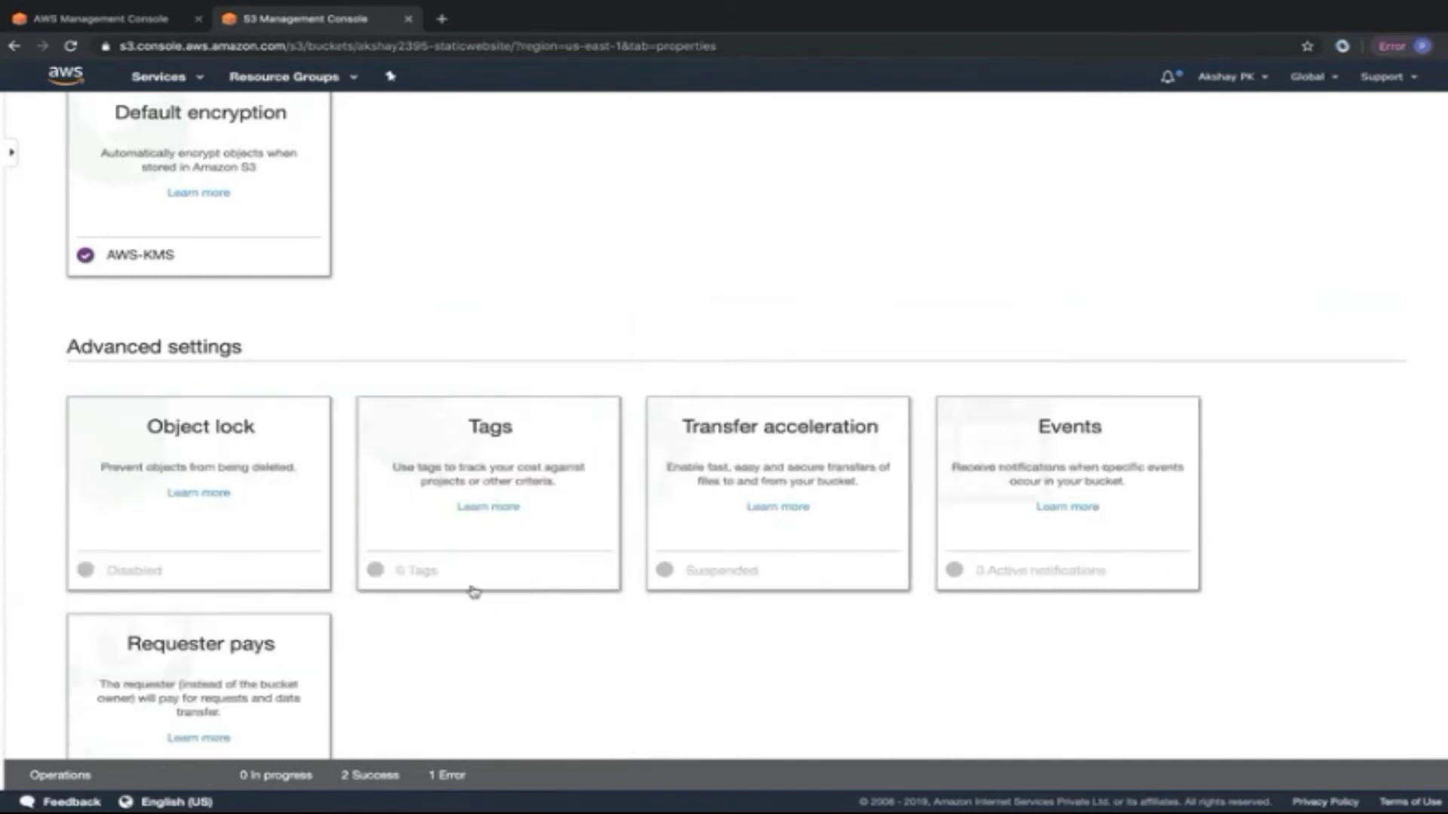
pyautogui.click(549, 445)
# Add and save the tag Project: Caliber on the akshay2395-staticwebsite bucket.
pyautogui.scroll(-2, 548, 445)
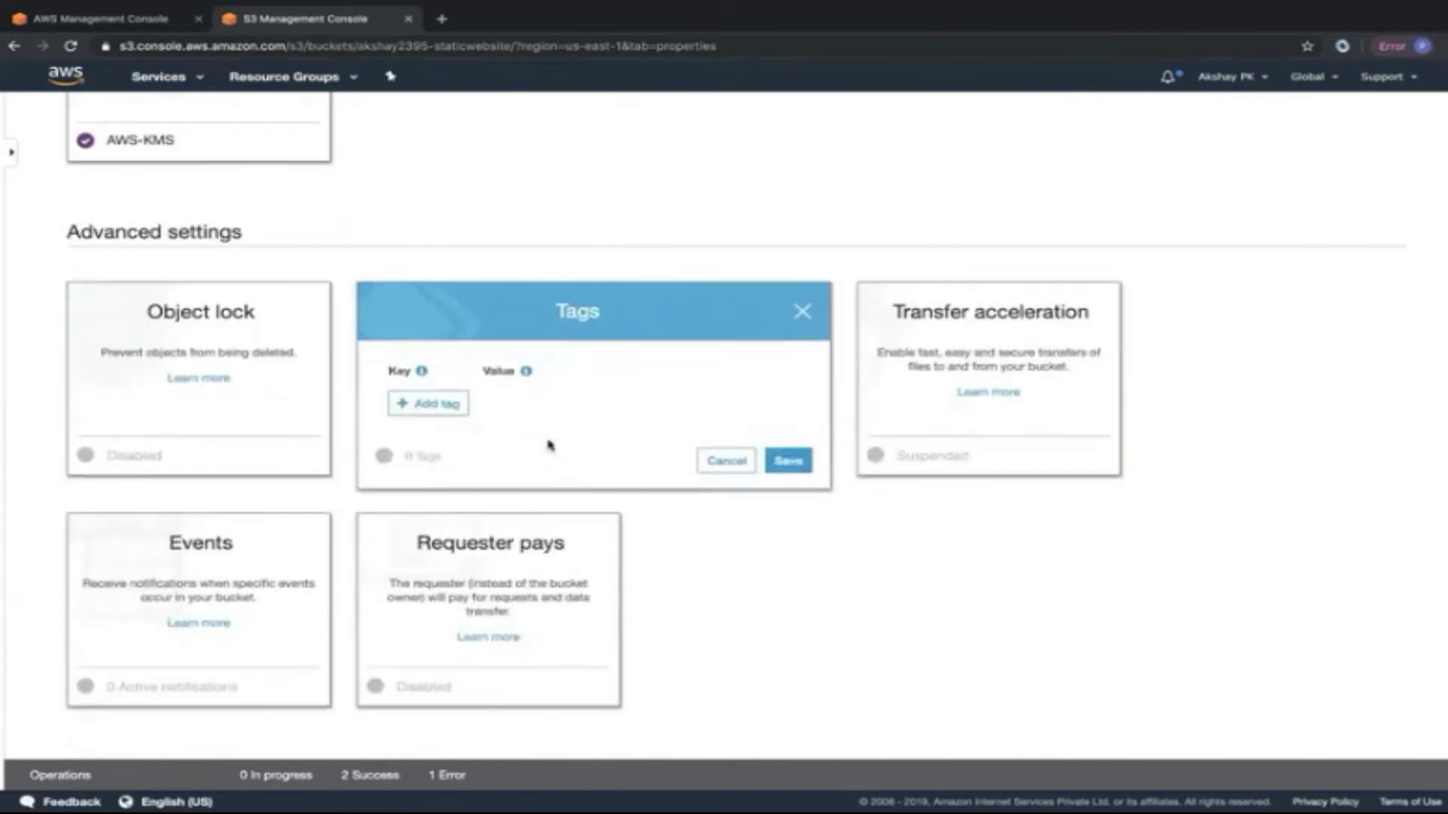
pyautogui.click(437, 404)
pyautogui.click(473, 400)
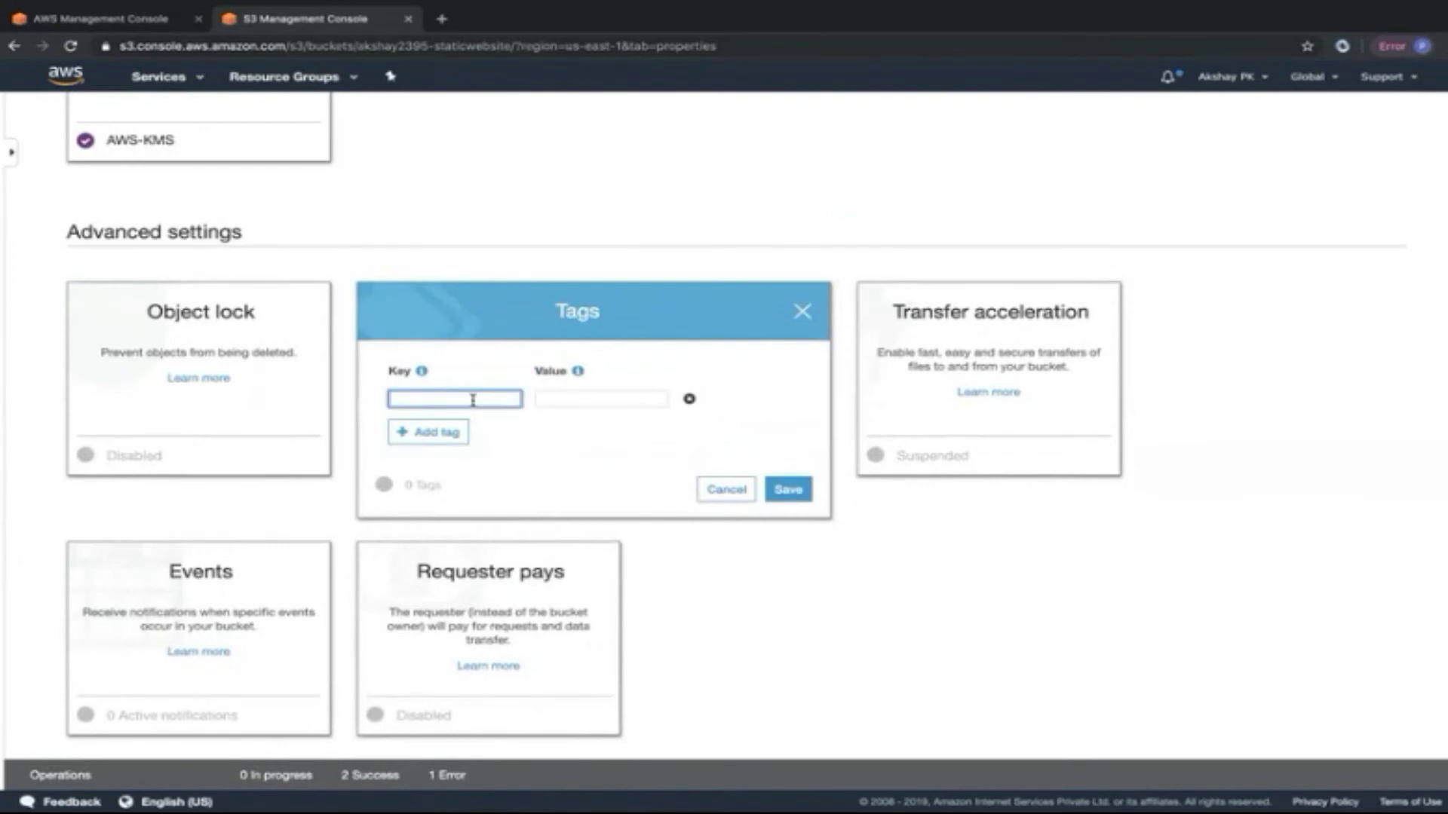
pyautogui.write('Project')
pyautogui.click(608, 395)
pyautogui.write('Caliber')
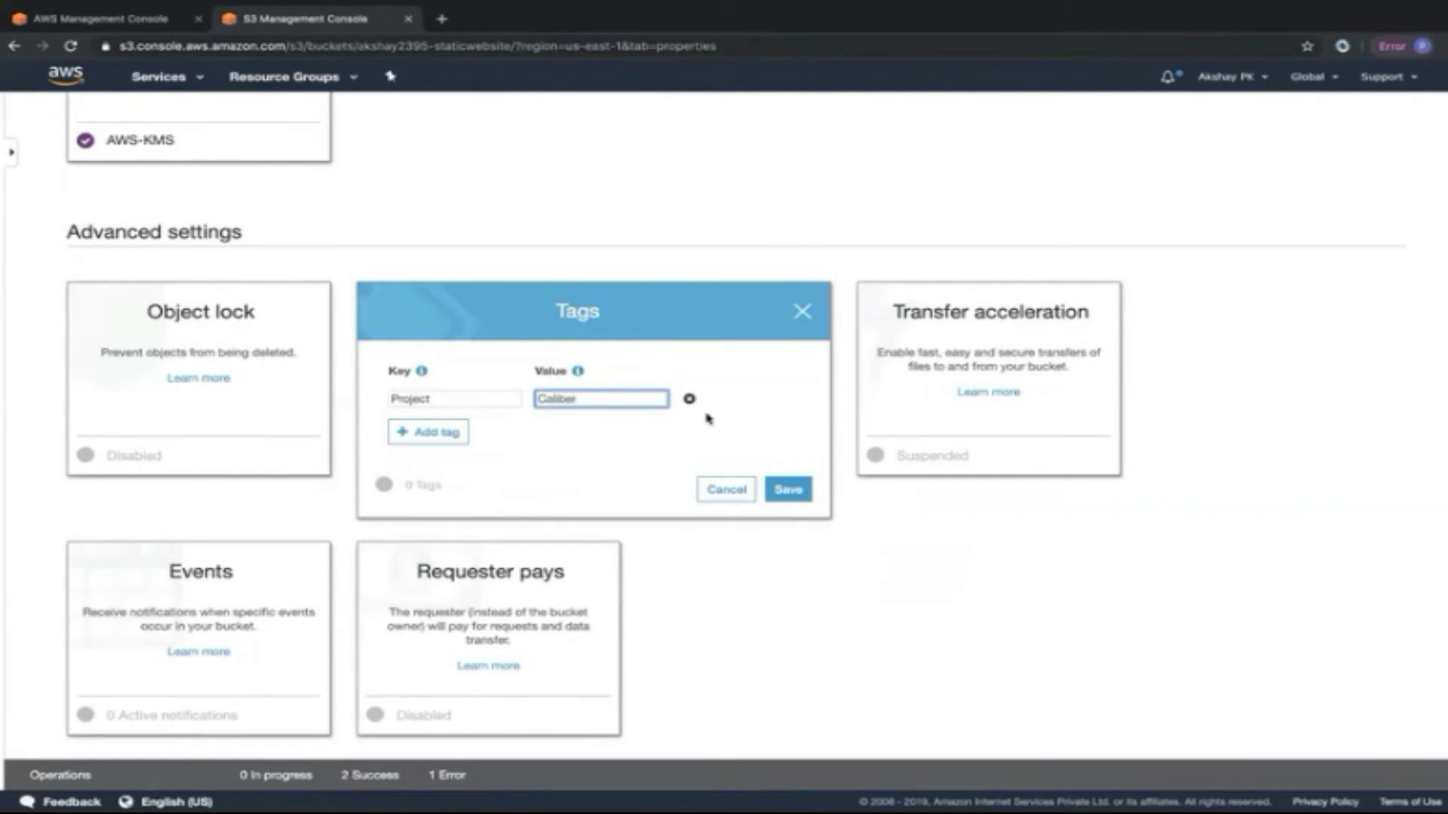
pyautogui.click(788, 489)
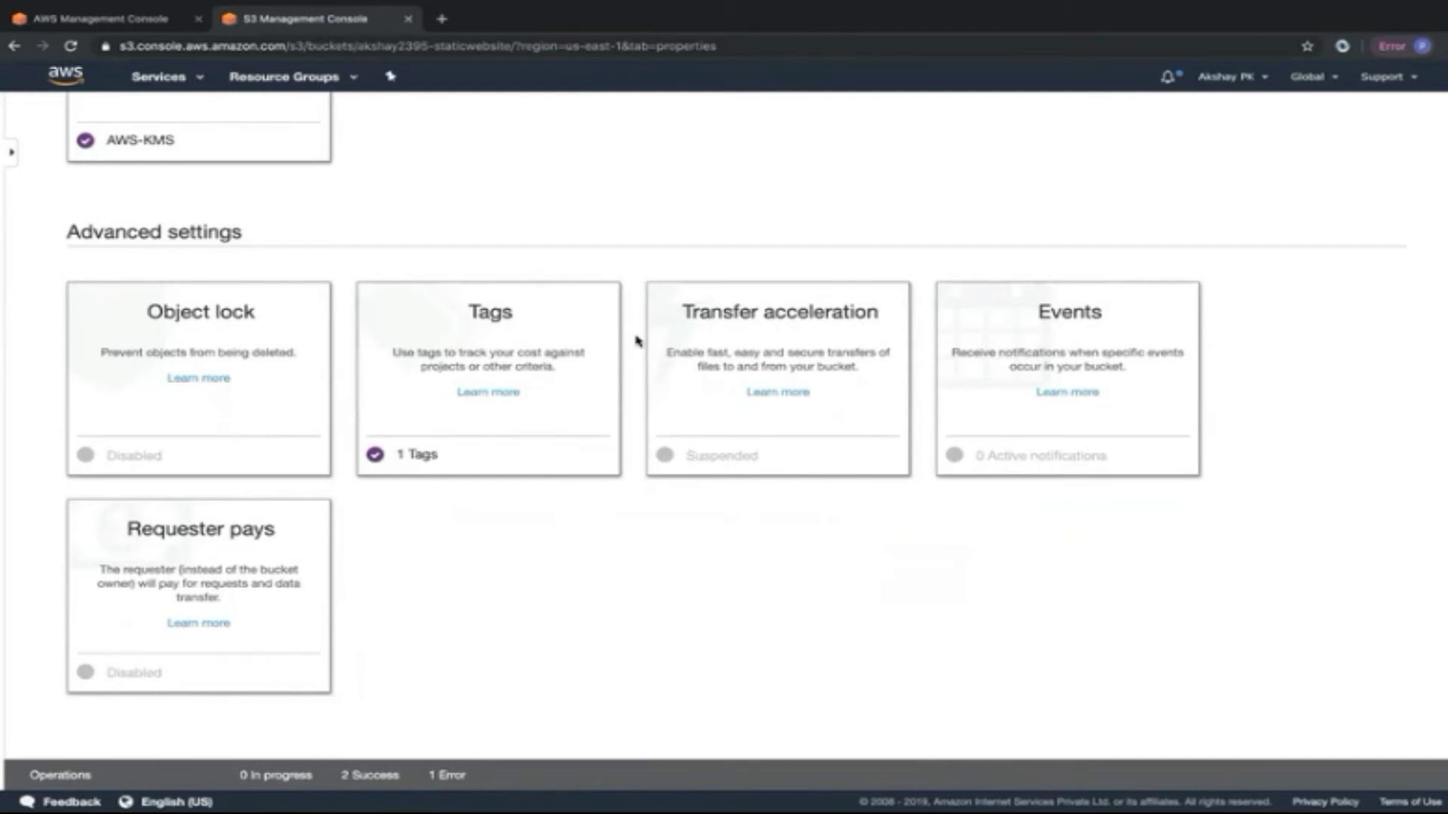
# Scroll the Properties tab down to the Advanced settings cards.
pyautogui.scroll(6, 635, 340)
pyautogui.scroll(-5, 635, 339)
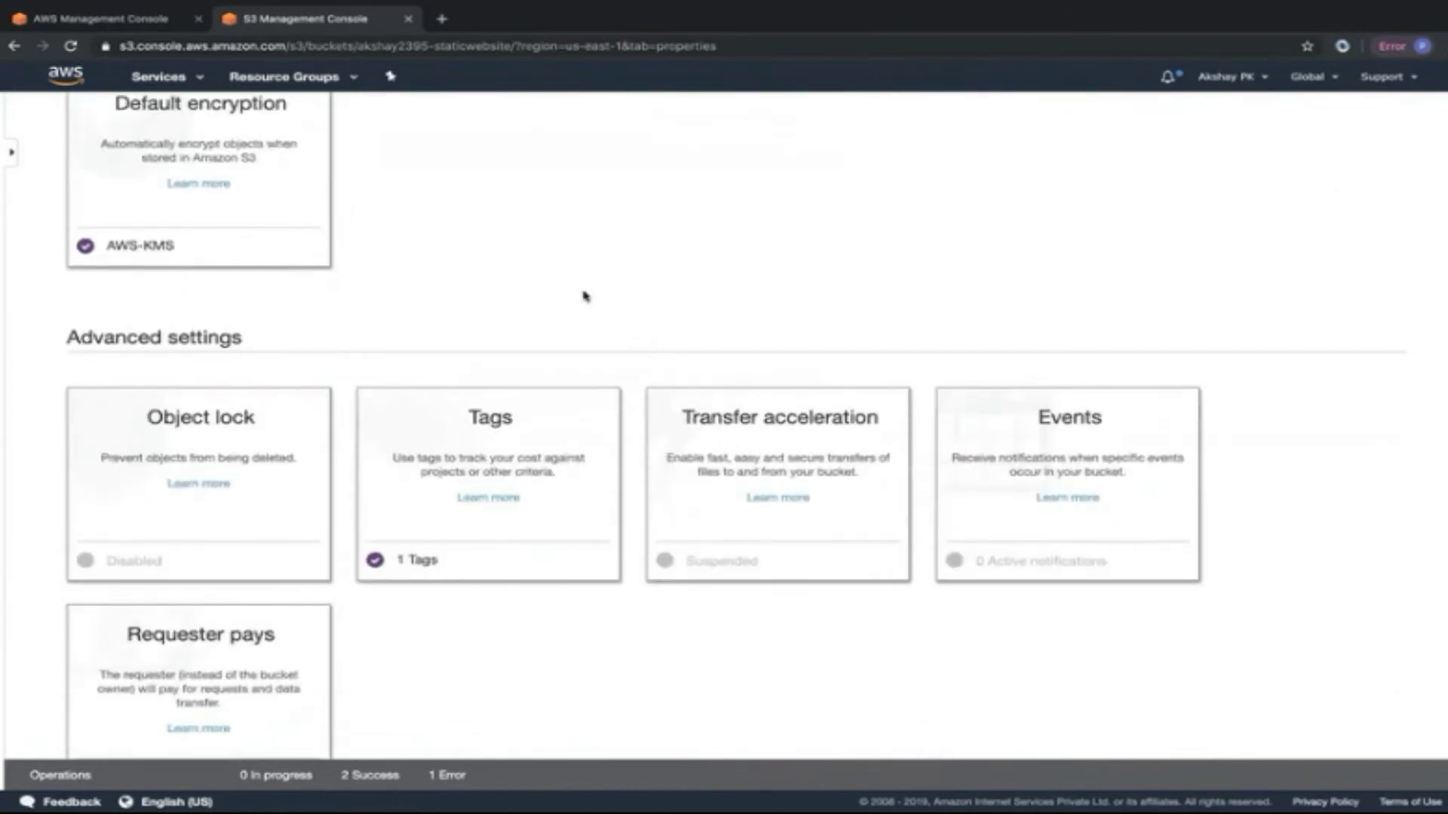
pyautogui.scroll(-1, 586, 296)
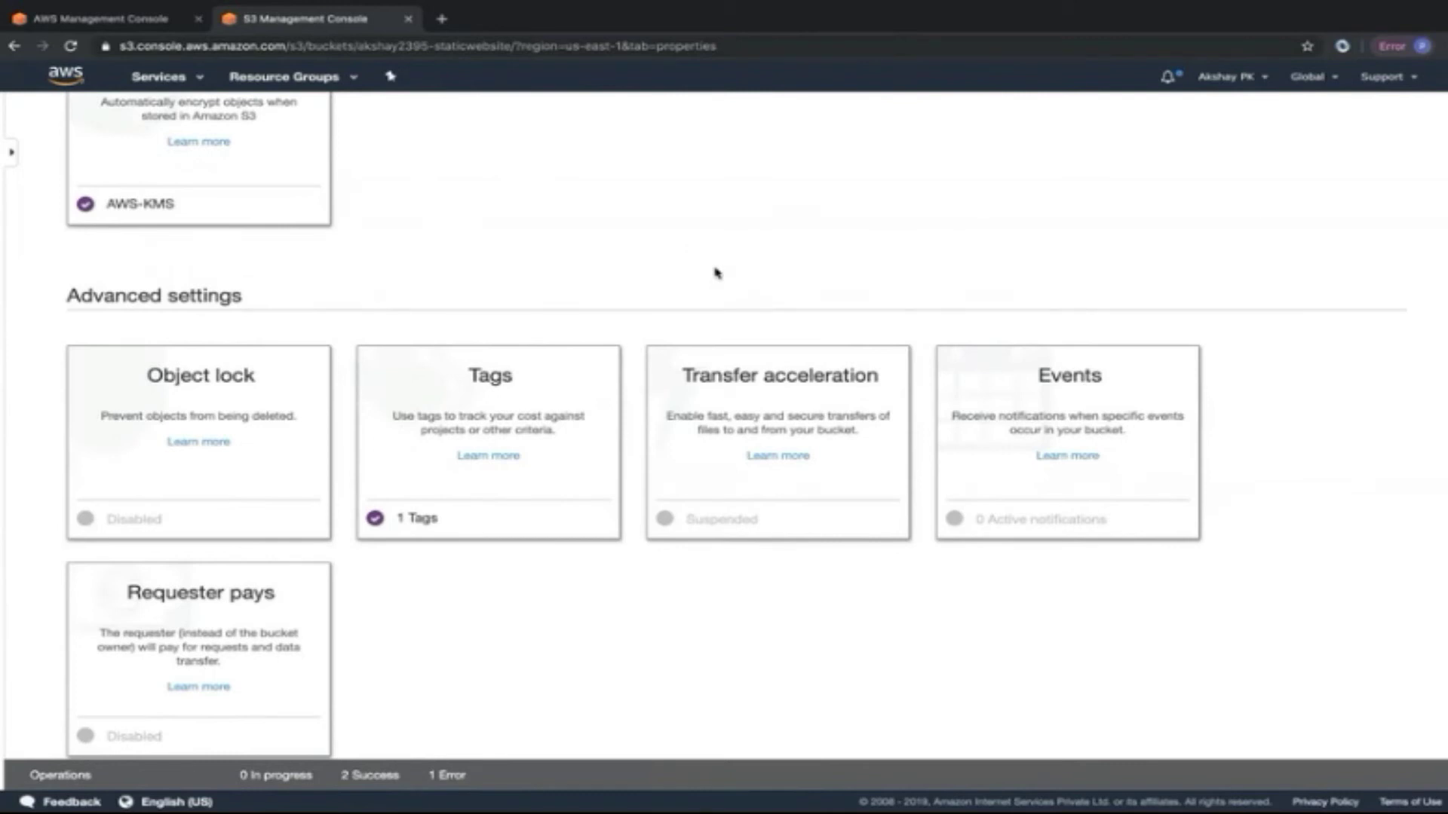
# Open the bucket's Transfer acceleration settings and the speed comparison page in a new tab.
pyautogui.click(792, 392)
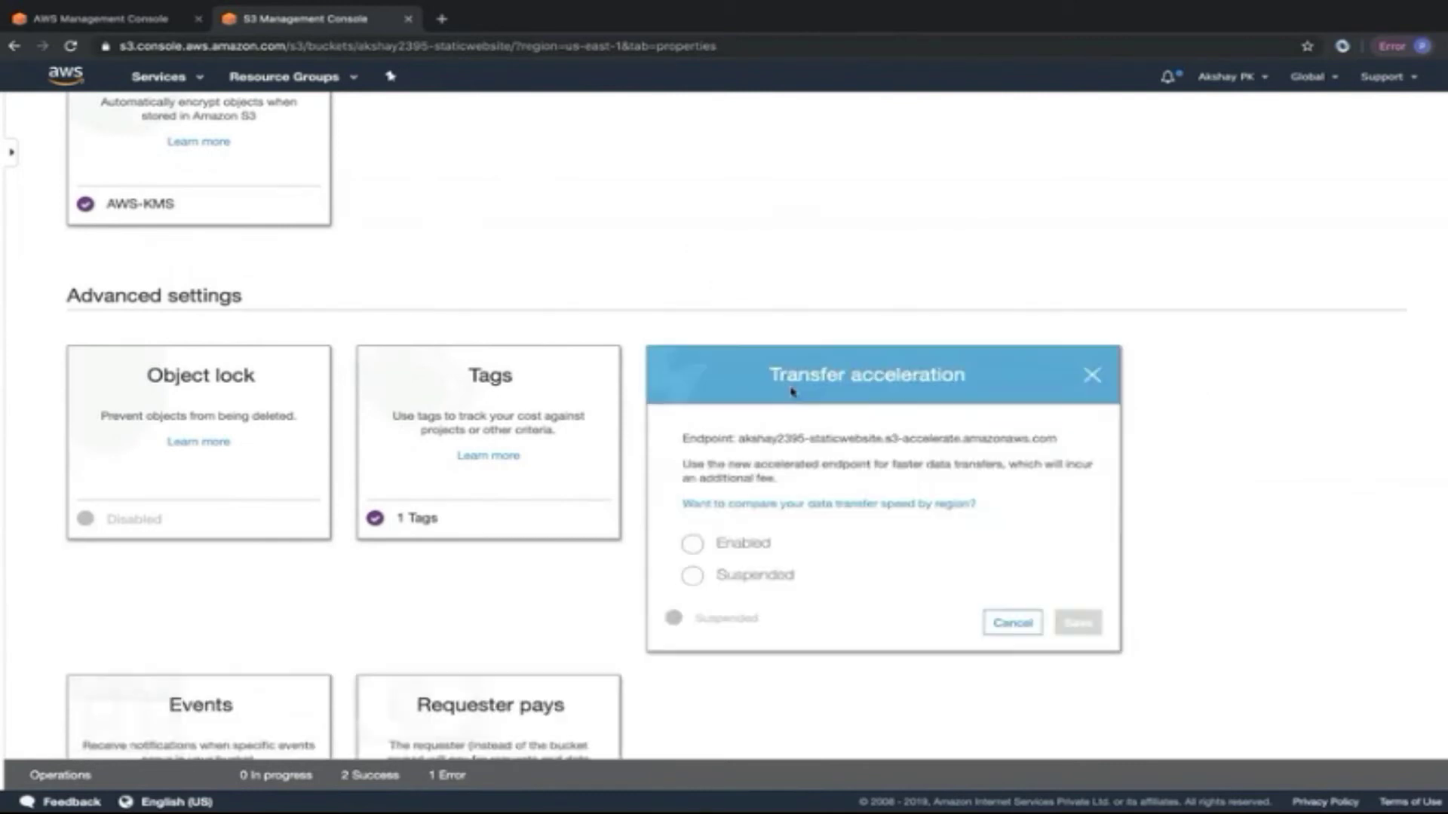
pyautogui.rightClick(816, 503)
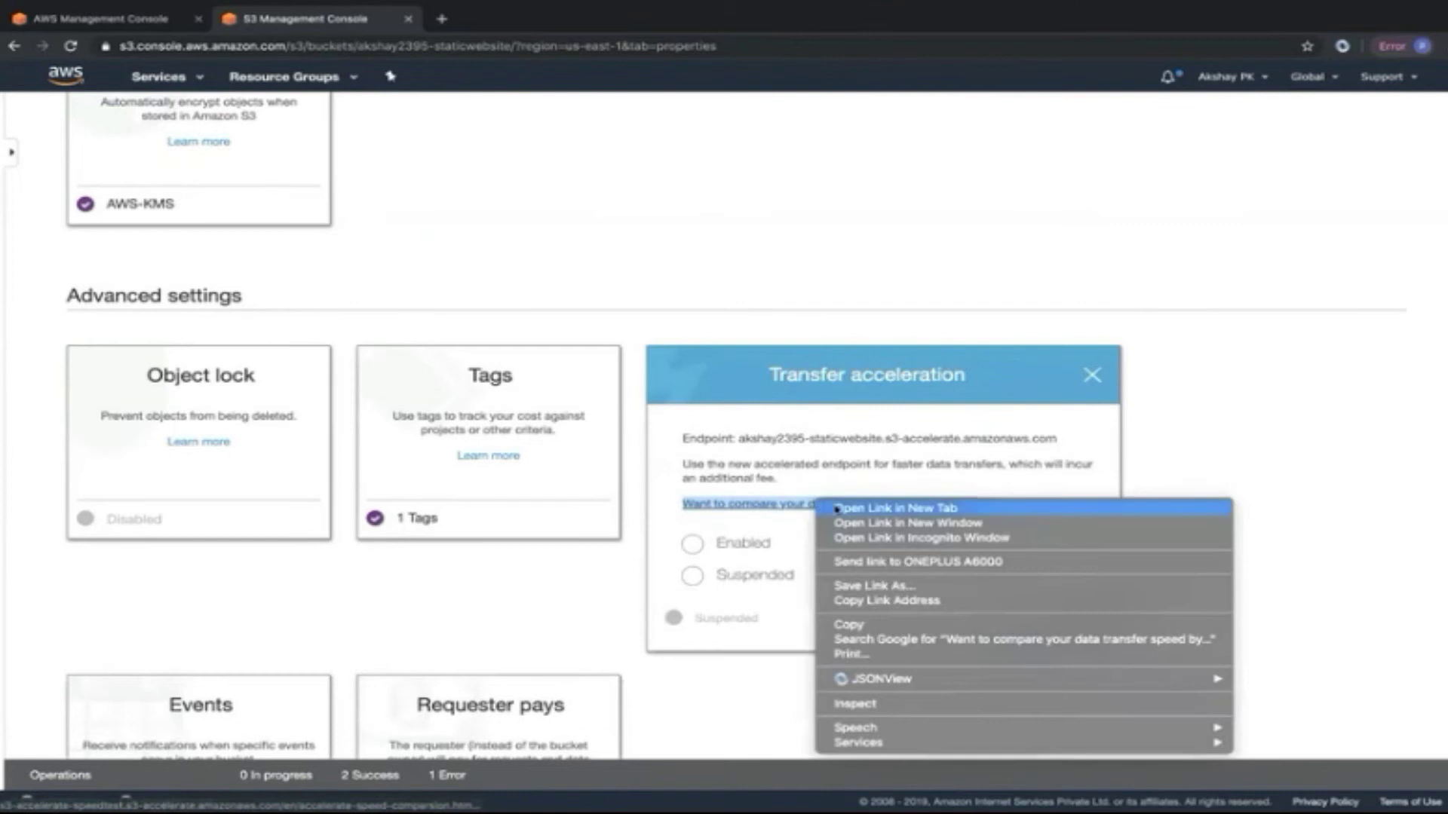
pyautogui.click(841, 508)
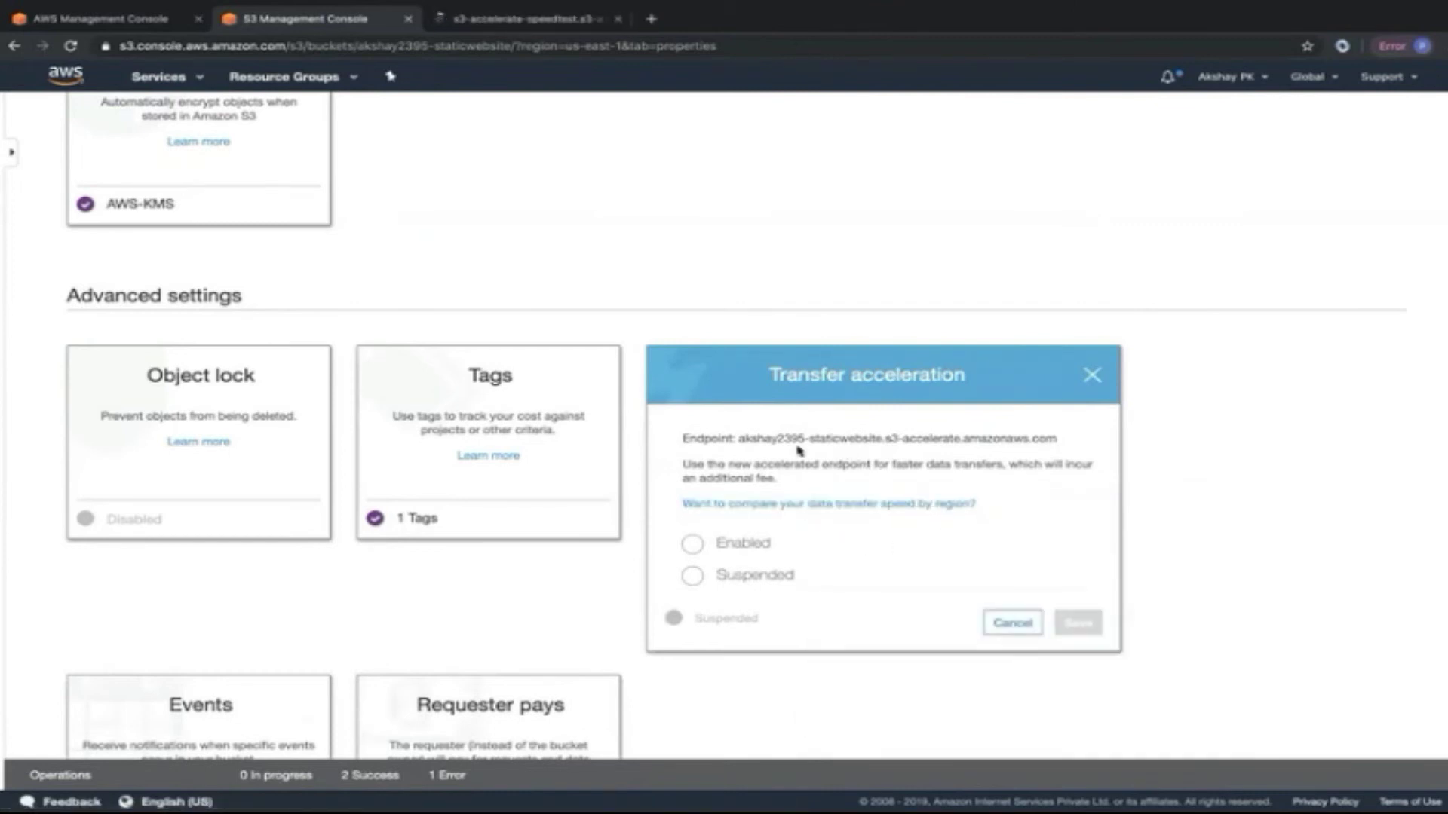
# Point out the bucket name, s3-accelerate and amazonaws.com parts of the accelerated endpoint.
pyautogui.moveTo(740, 444); pyautogui.dragTo(1030, 449)
pyautogui.click(919, 458)
pyautogui.moveTo(738, 441); pyautogui.dragTo(885, 440)
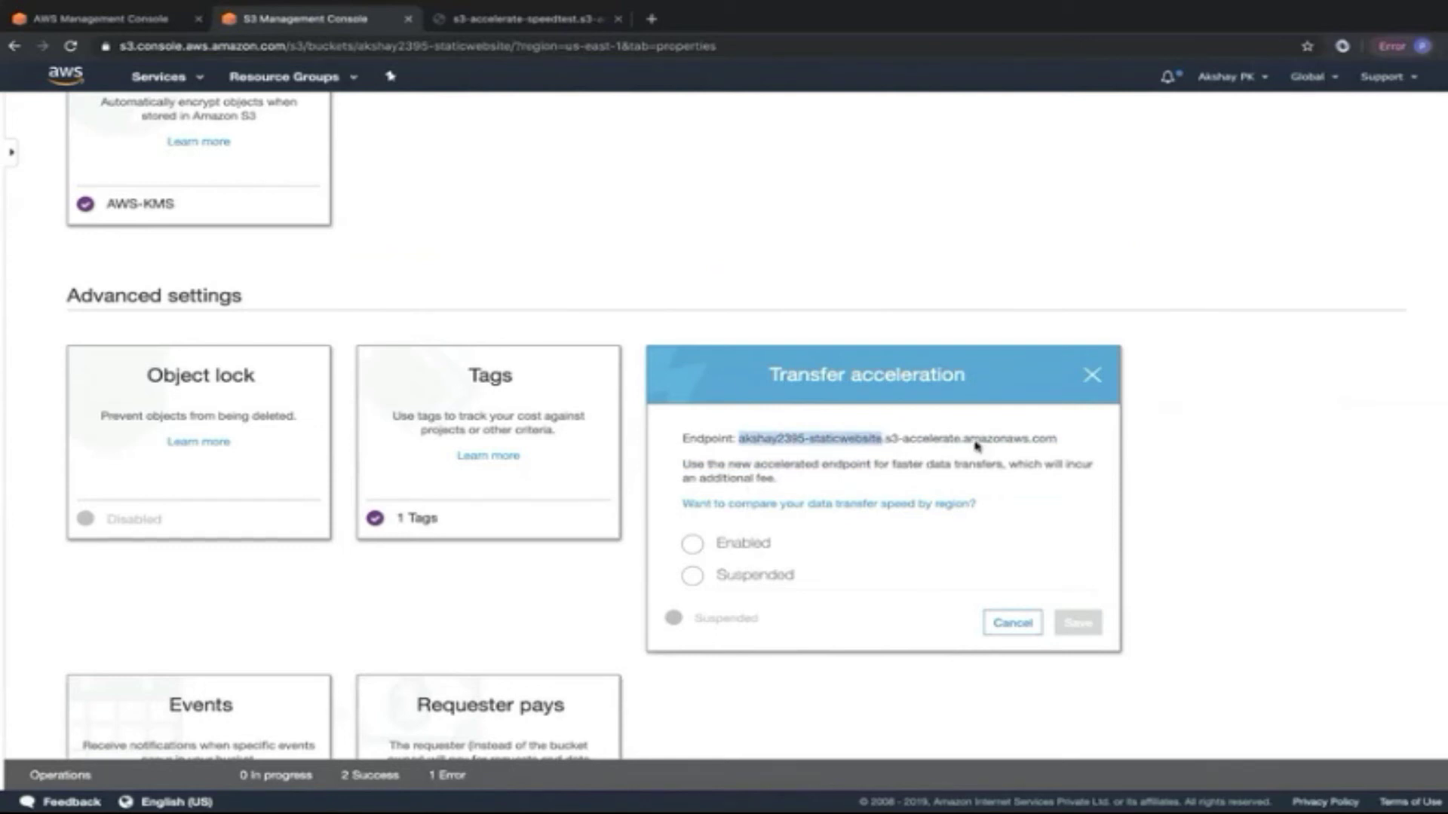
pyautogui.moveTo(960, 438); pyautogui.dragTo(1050, 455)
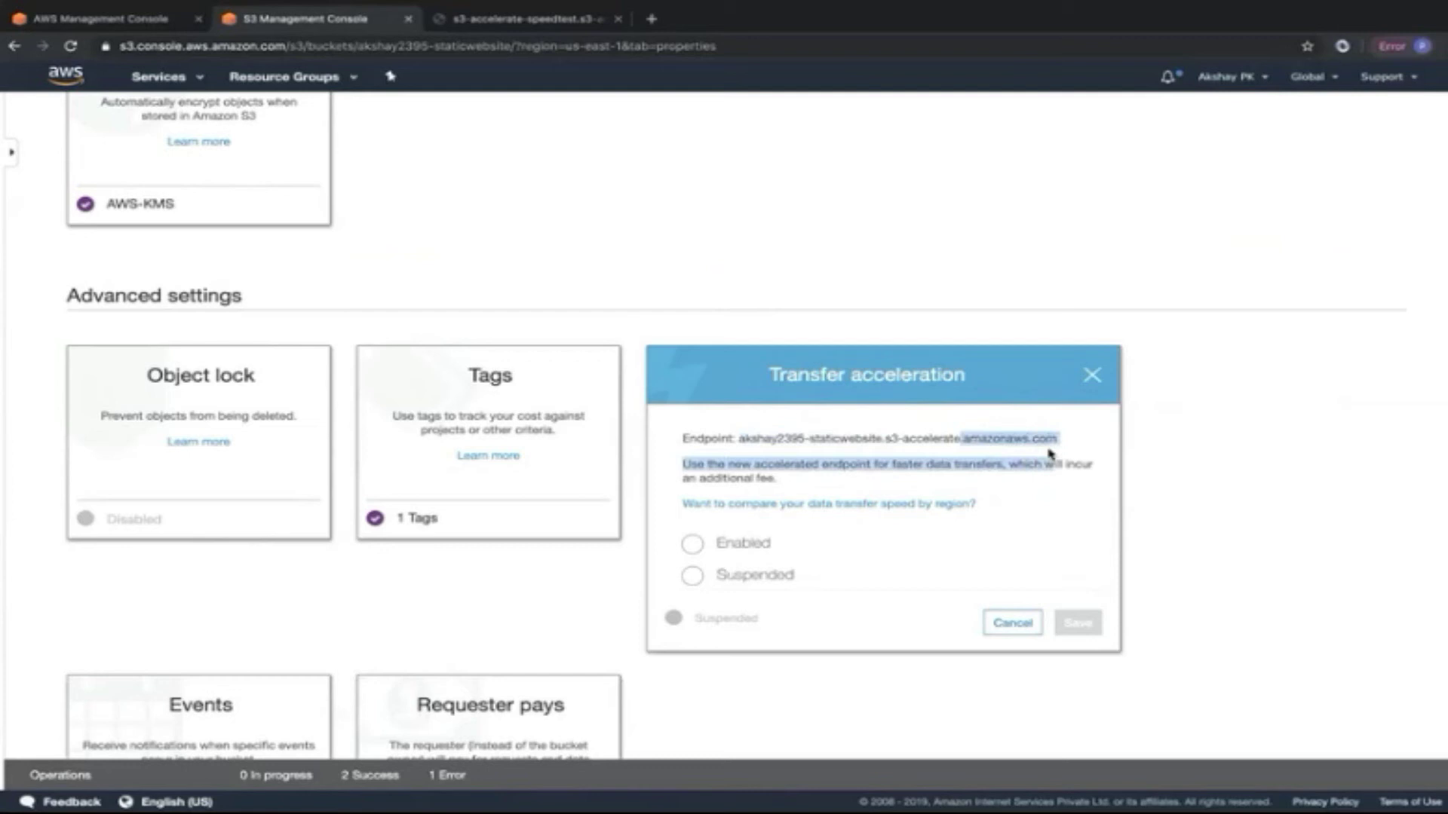
pyautogui.click(934, 439)
pyautogui.moveTo(886, 439); pyautogui.dragTo(960, 440)
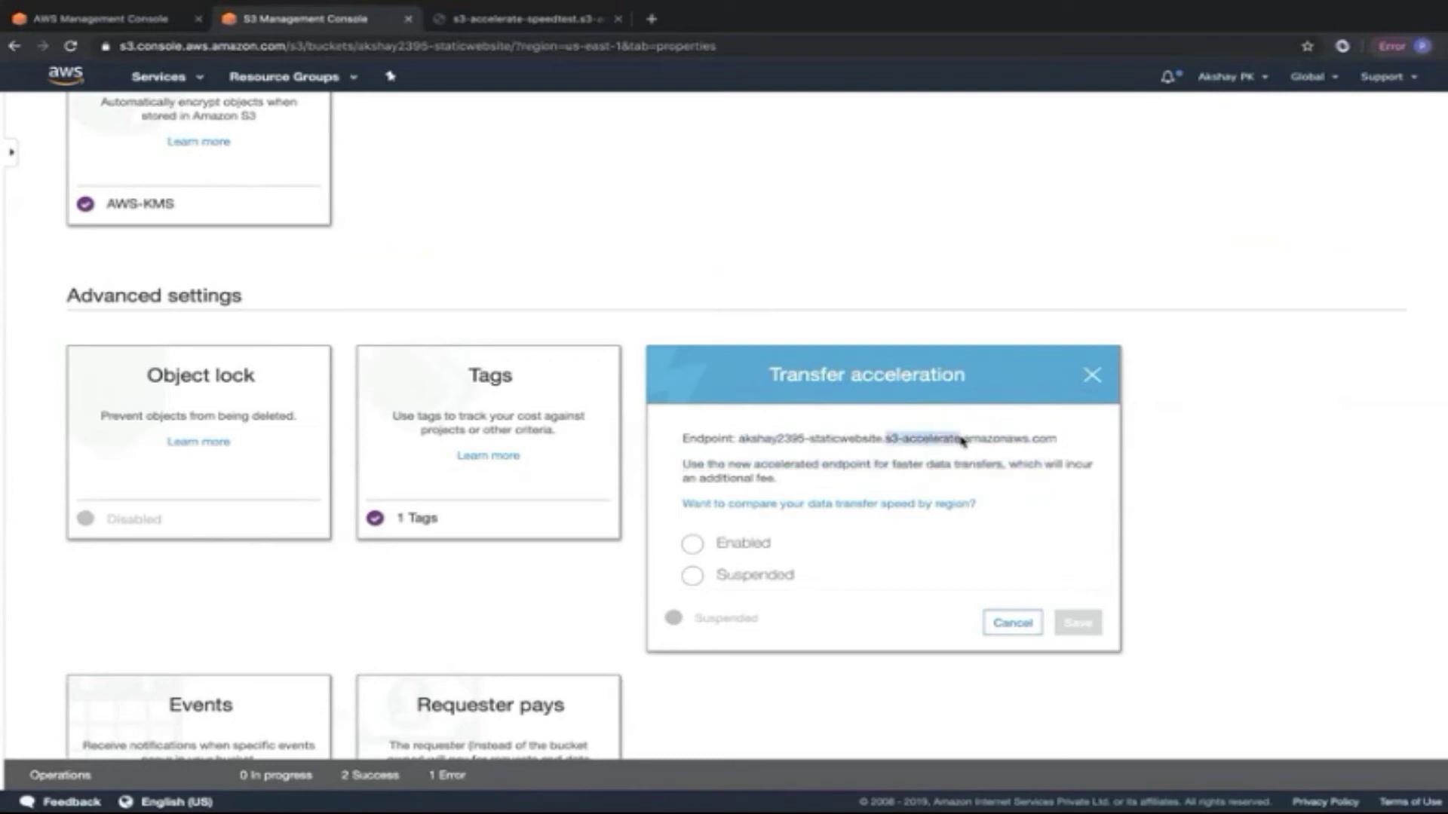
# Enable Transfer acceleration on akshay2395-staticwebsite and save it.
pyautogui.click(689, 544)
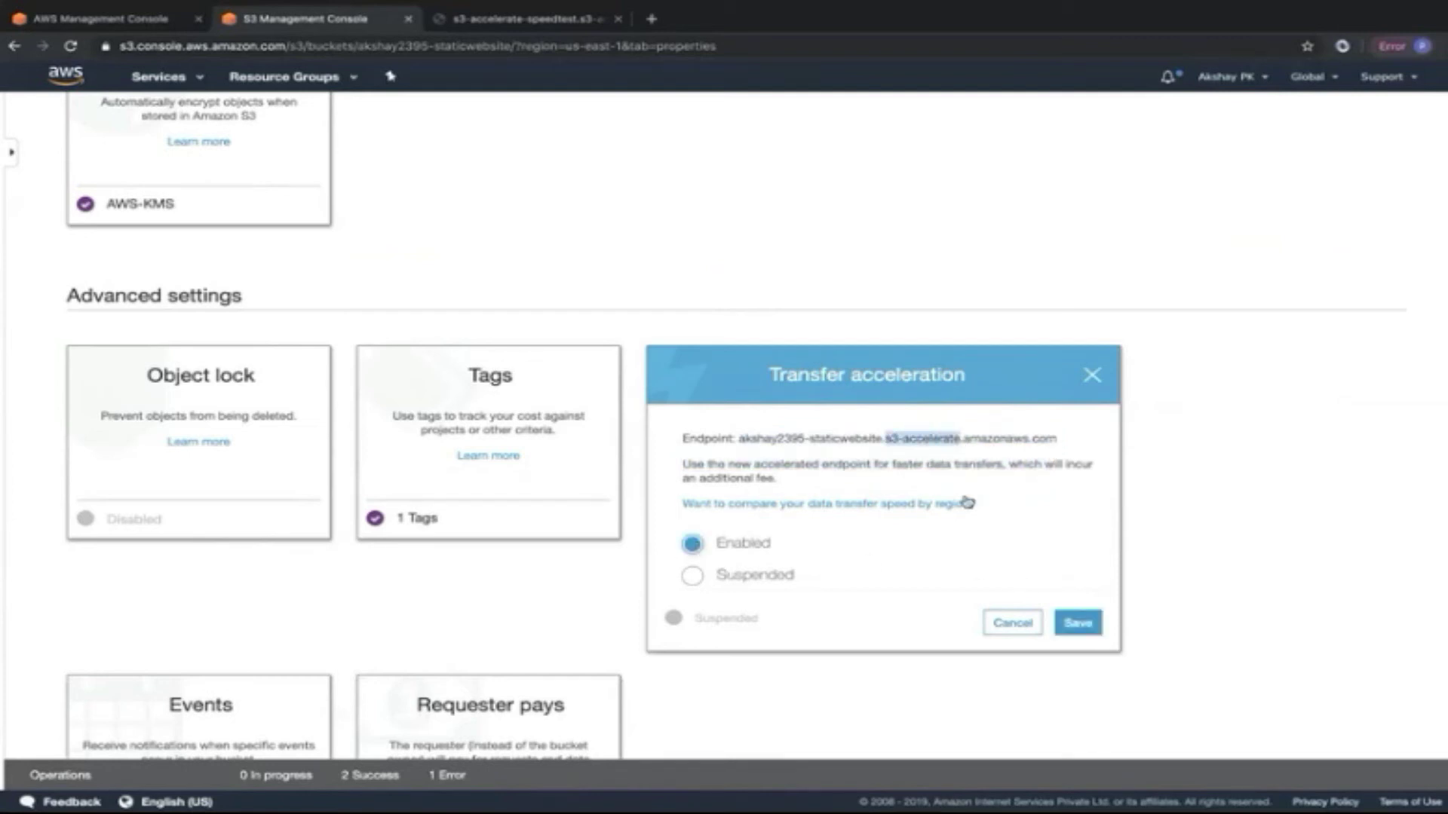
pyautogui.click(739, 439)
pyautogui.moveTo(1060, 439); pyautogui.dragTo(741, 441)
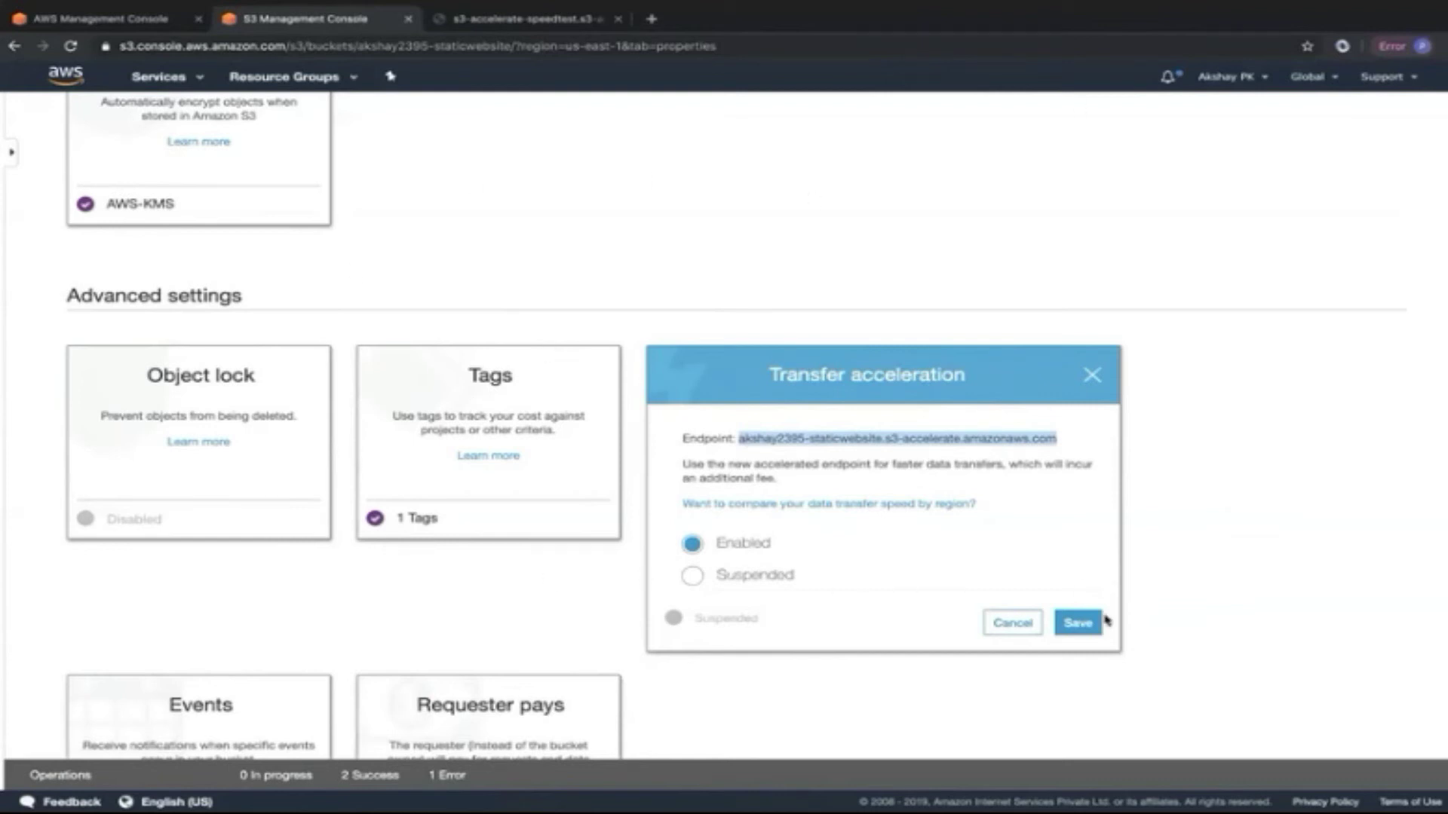
pyautogui.click(1080, 624)
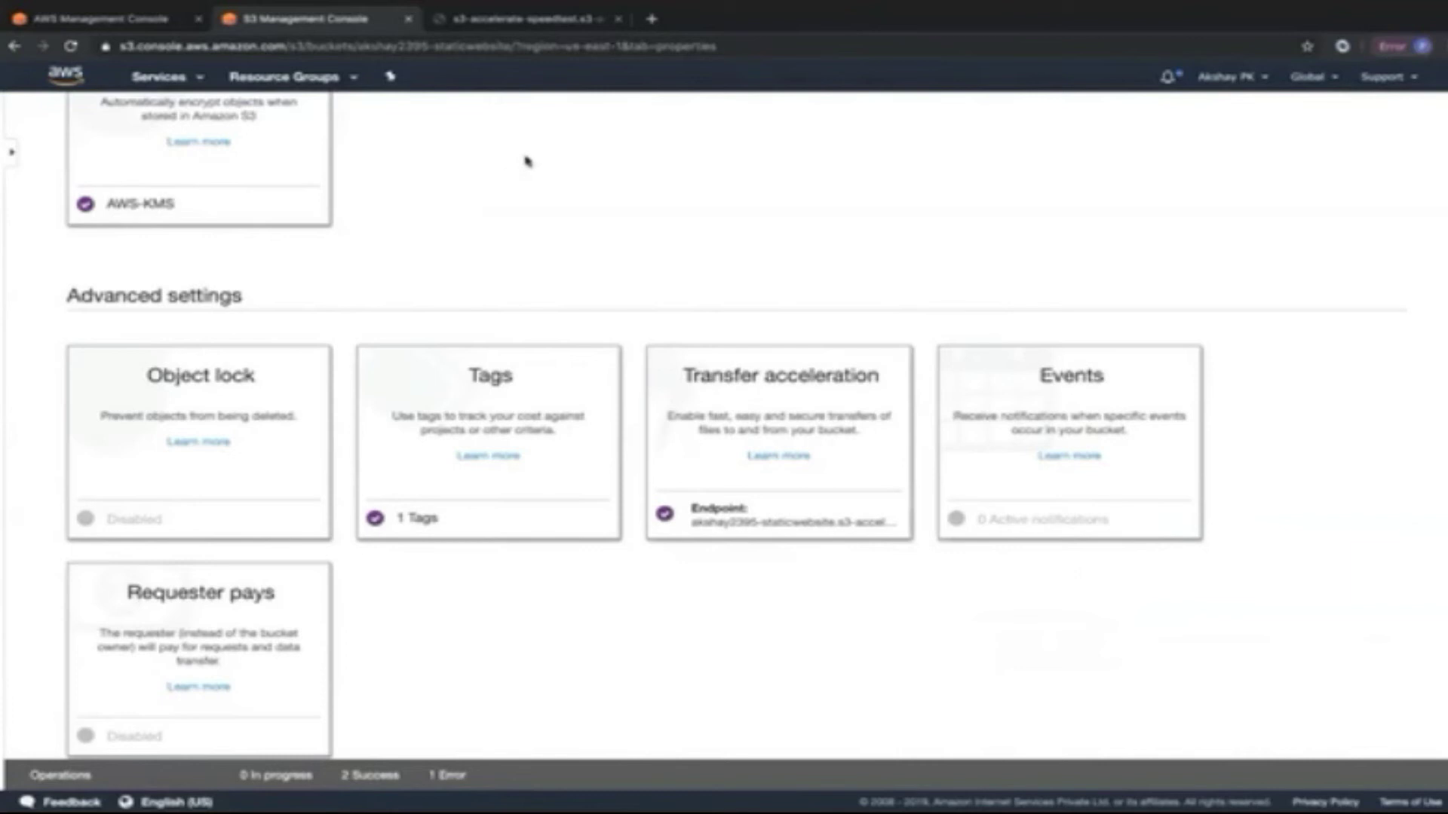
pyautogui.scroll(5, 551, 300)
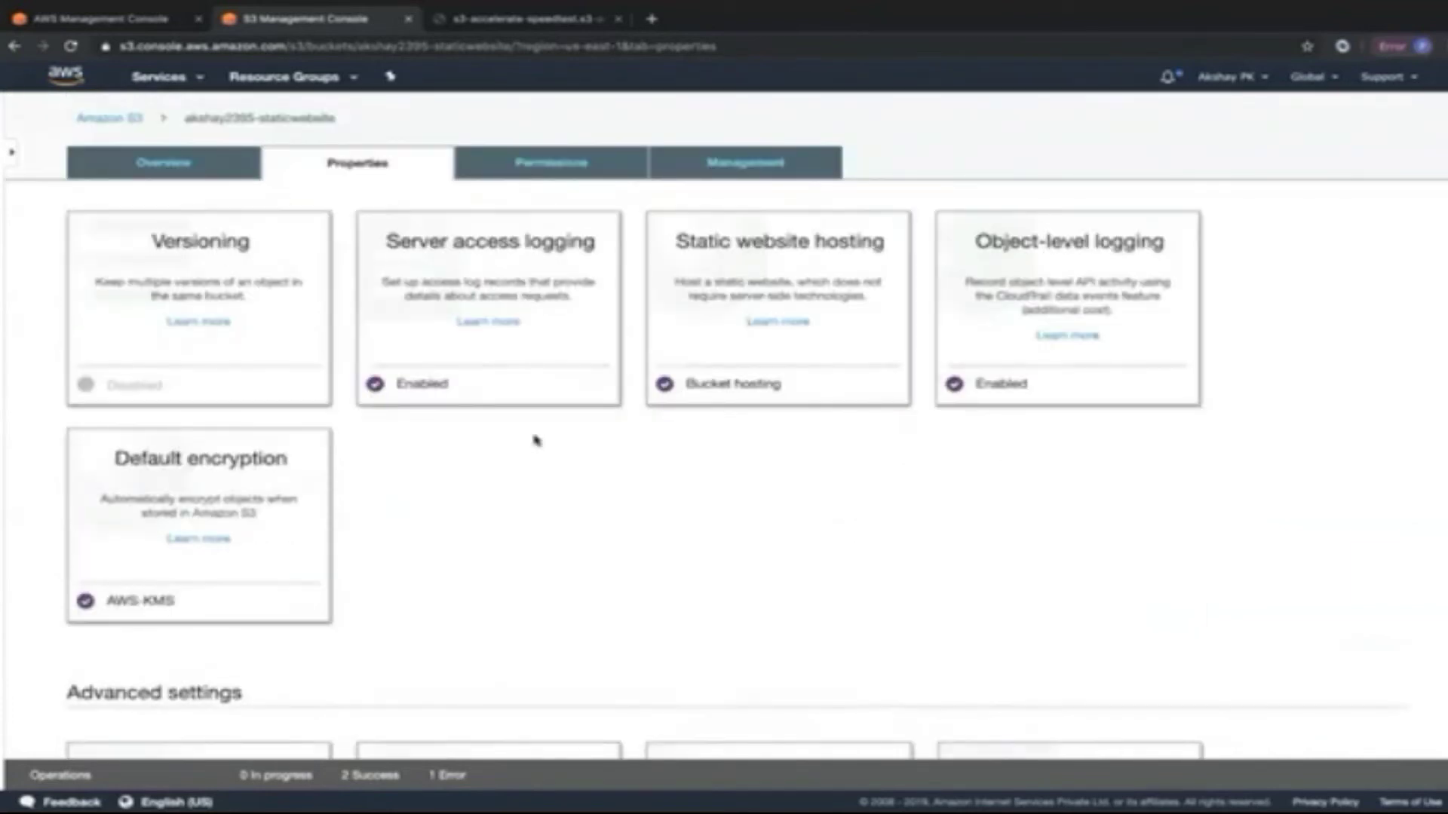
pyautogui.scroll(-3, 578, 478)
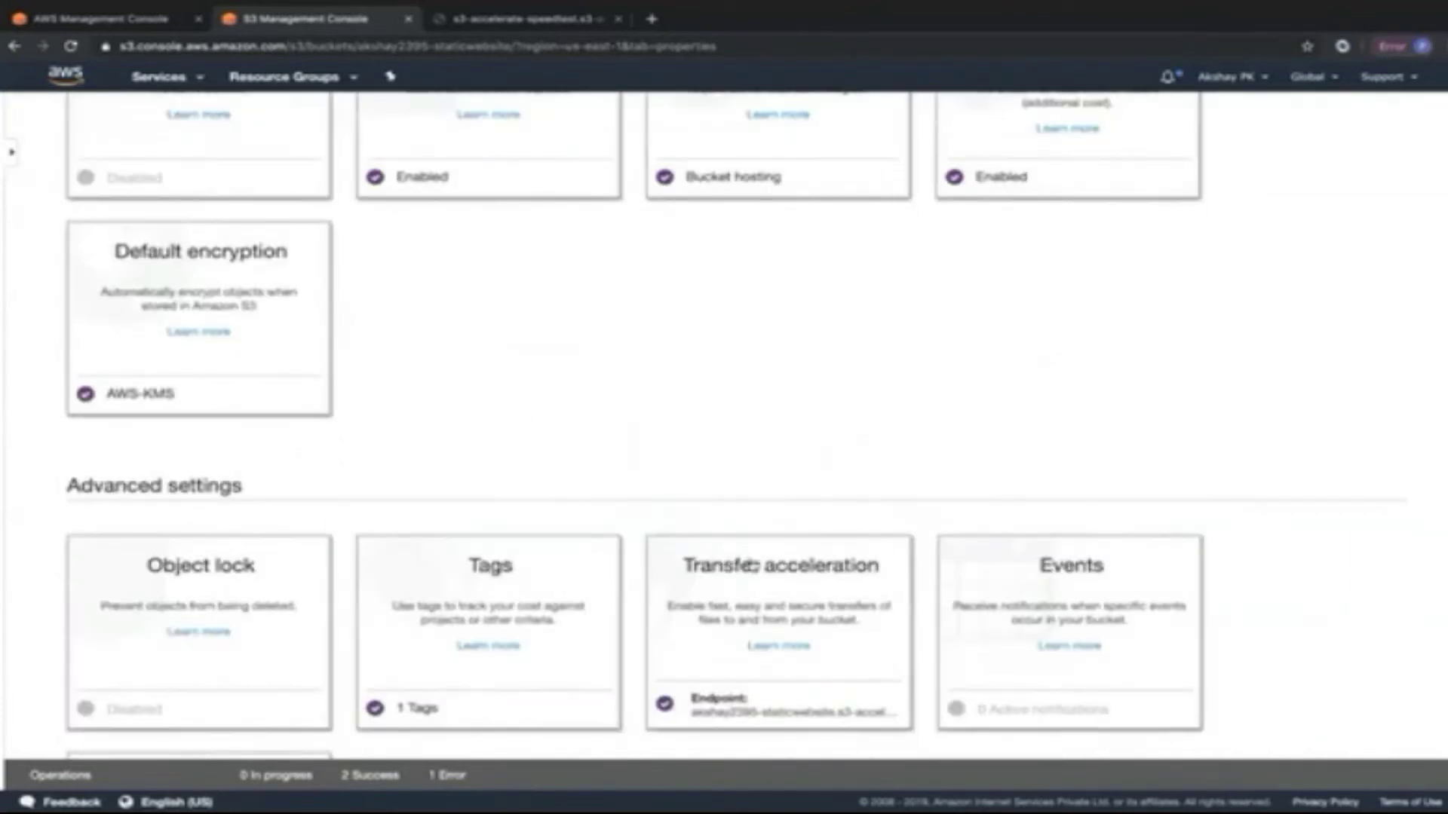
# Compare Virginia's direct and accelerated upload speeds, where acceleration is 90% faster.
pyautogui.click(543, 30)
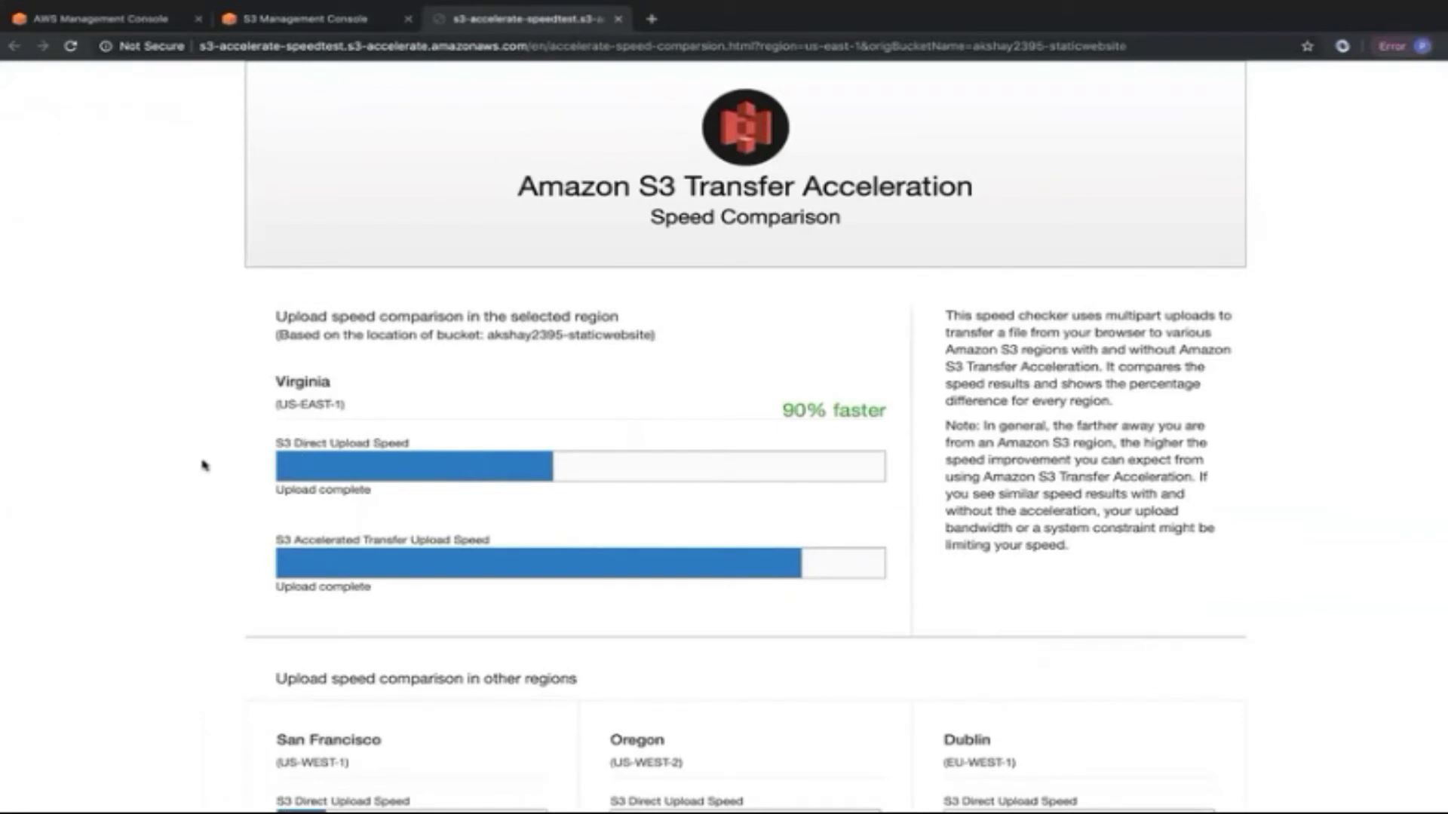
pyautogui.moveTo(271, 445); pyautogui.dragTo(451, 448)
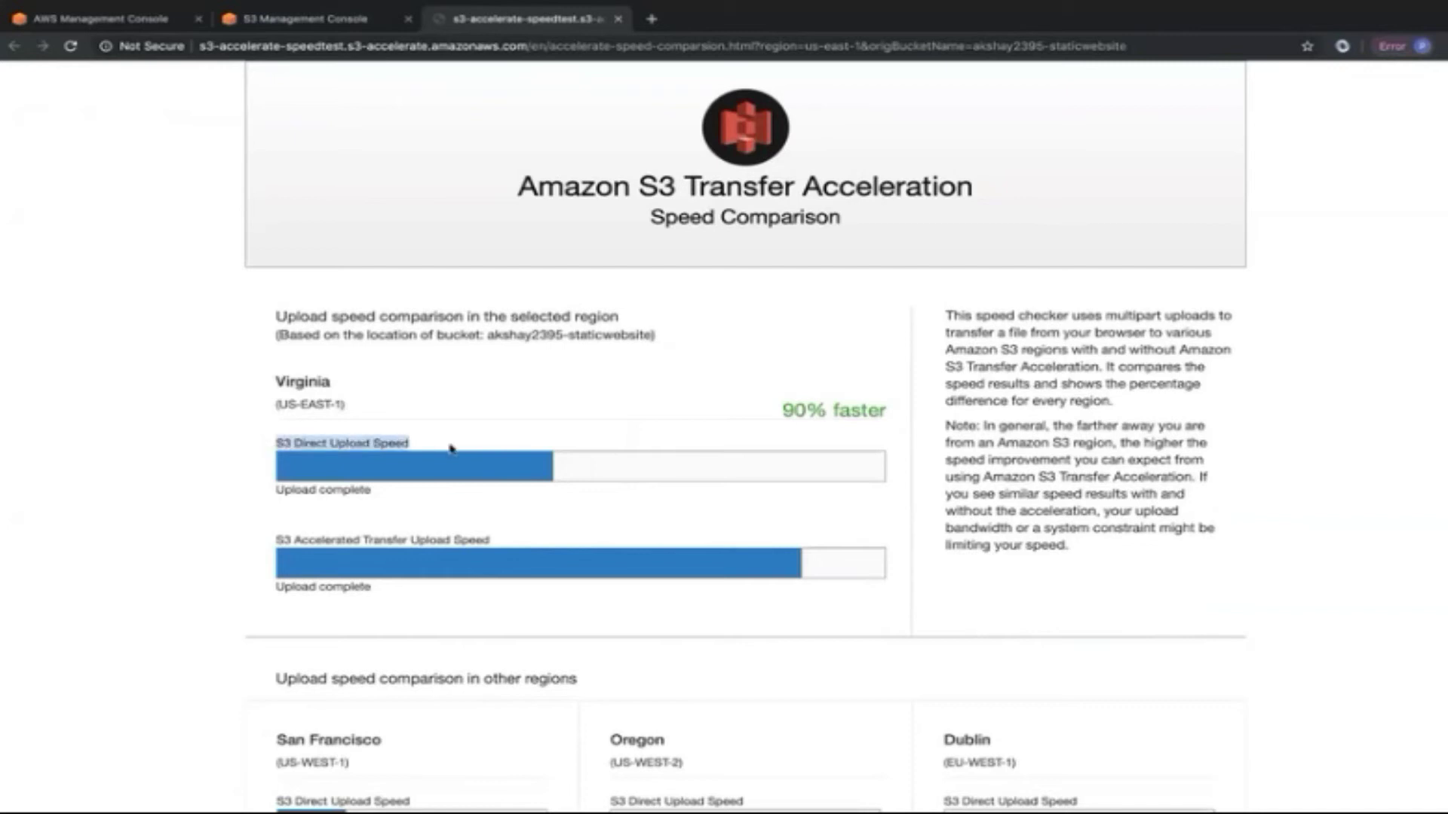
pyautogui.moveTo(491, 541); pyautogui.dragTo(239, 531)
pyautogui.click(211, 515)
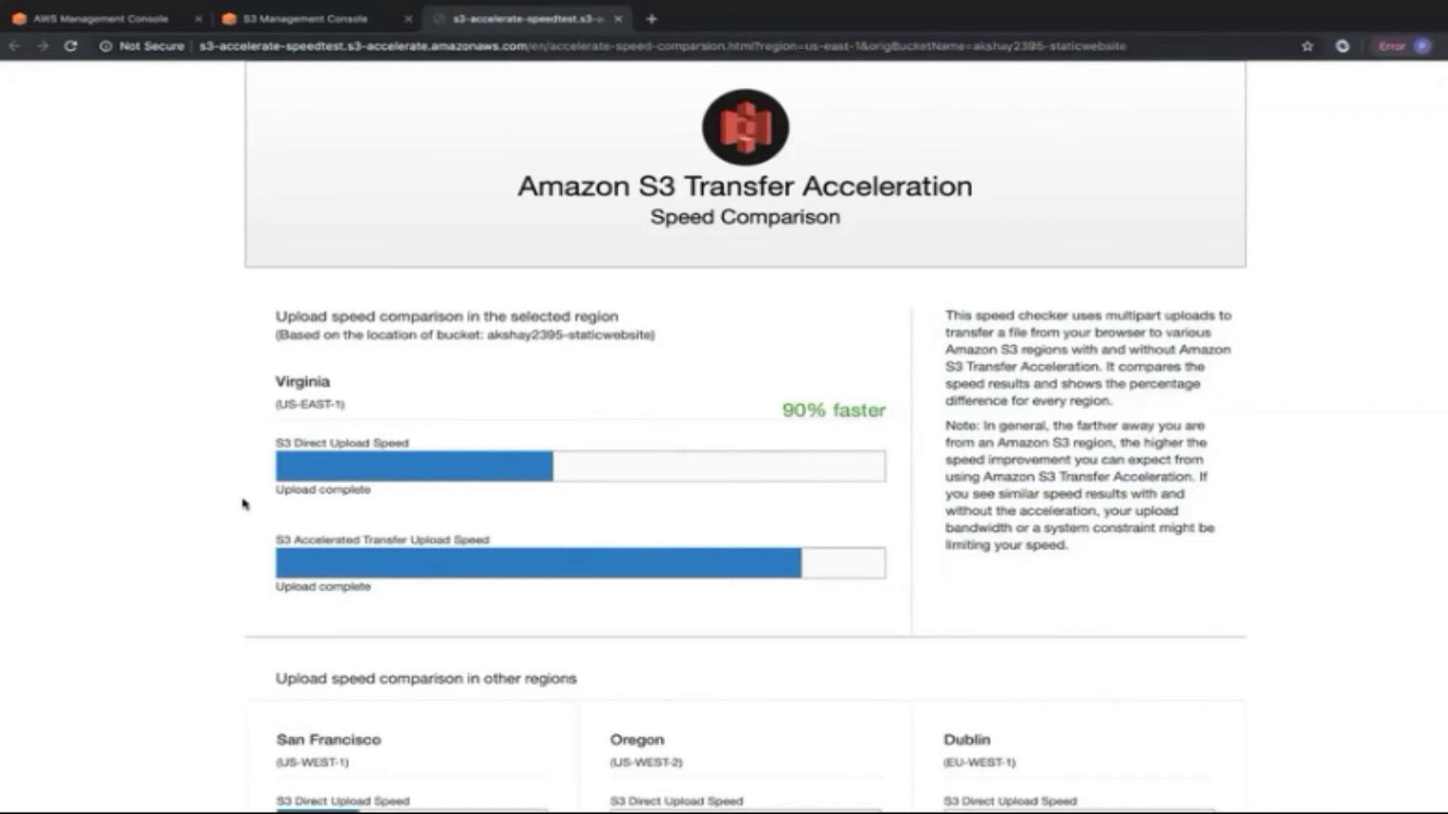
pyautogui.scroll(-3, 243, 501)
pyautogui.scroll(-12, 242, 504)
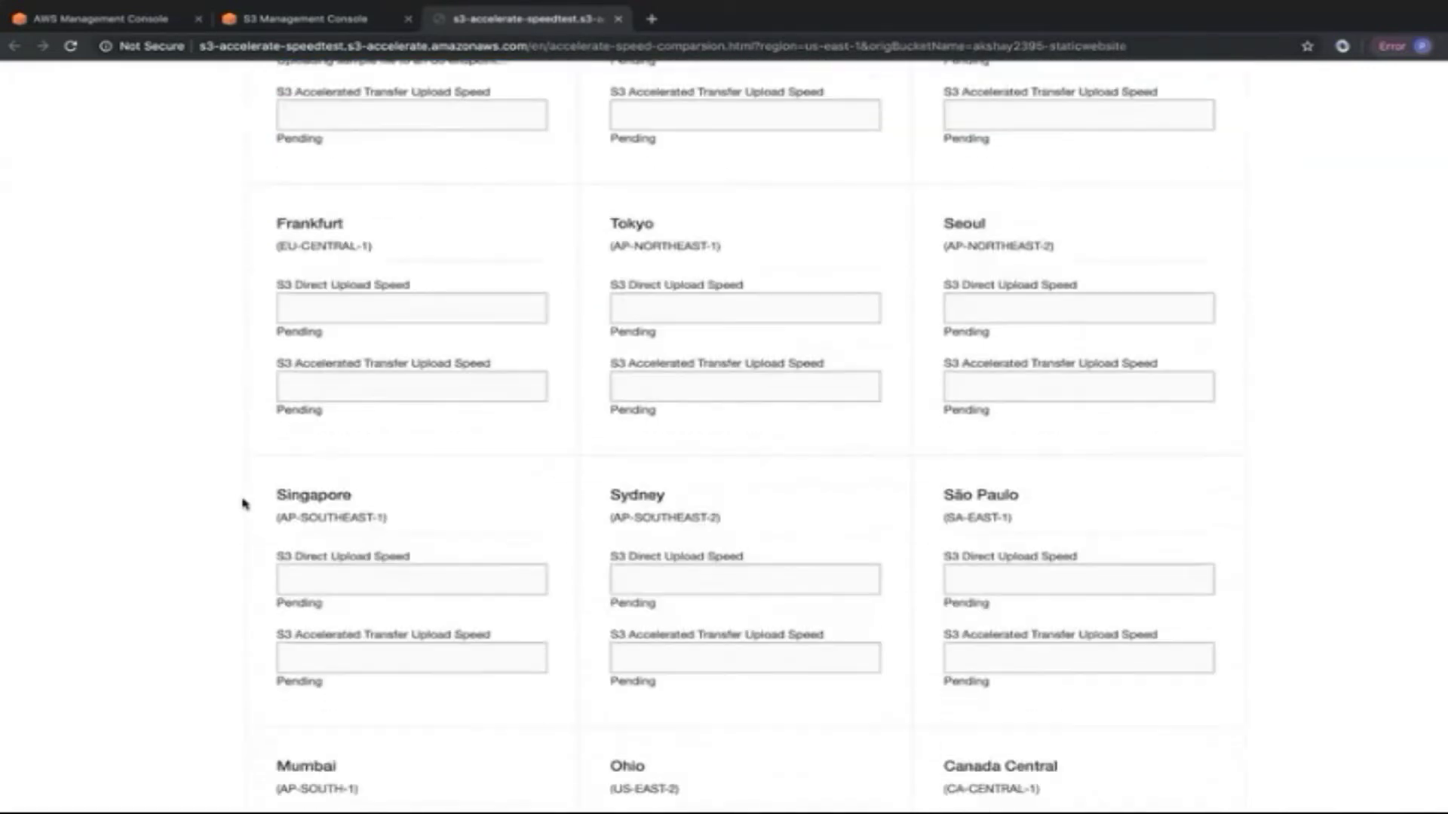
pyautogui.scroll(9, 243, 504)
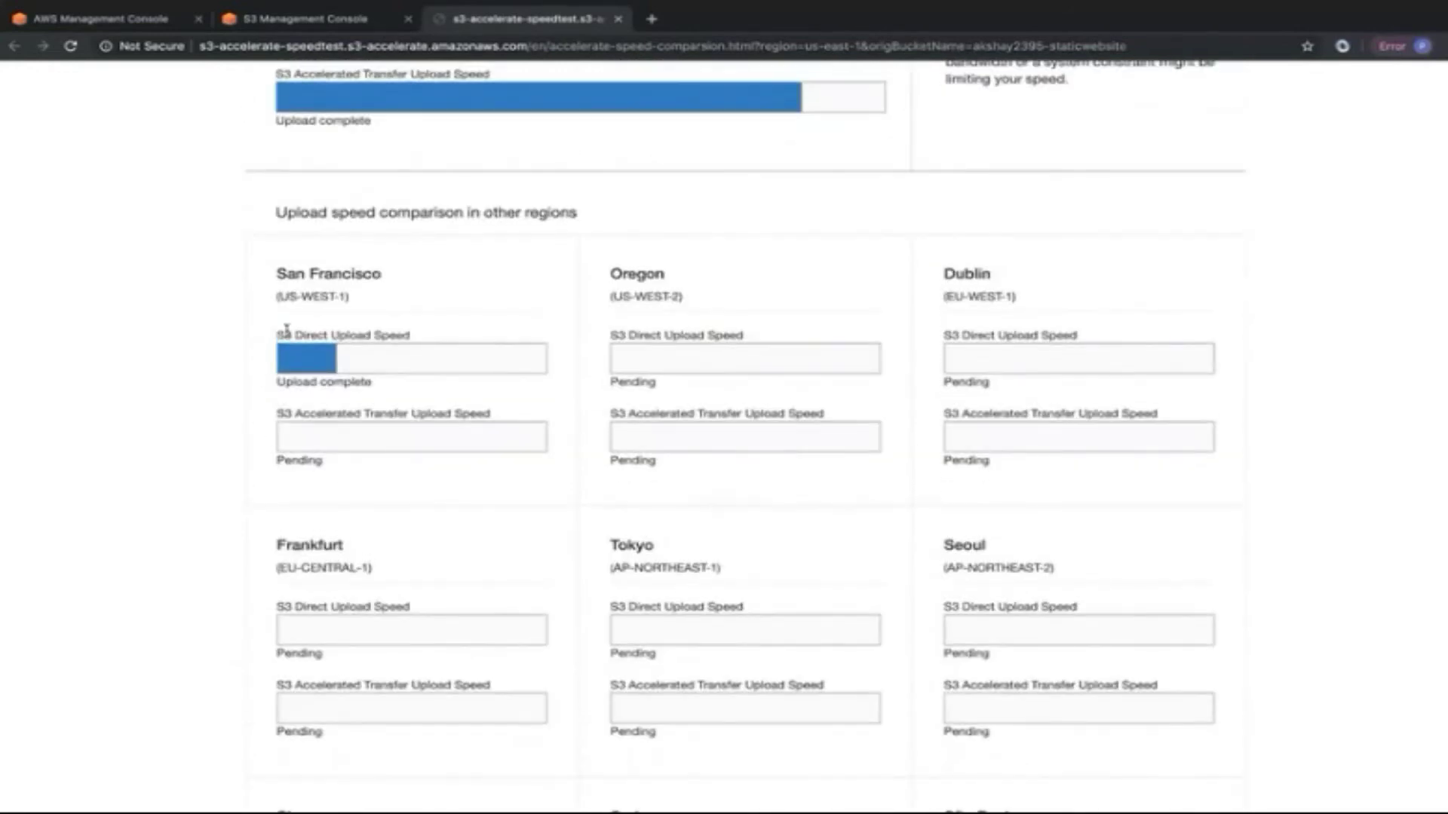
# Compare San Francisco's direct and accelerated upload speeds, where acceleration is 164% faster.
pyautogui.moveTo(285, 334); pyautogui.dragTo(417, 337)
pyautogui.moveTo(278, 413); pyautogui.dragTo(490, 414)
pyautogui.click(206, 420)
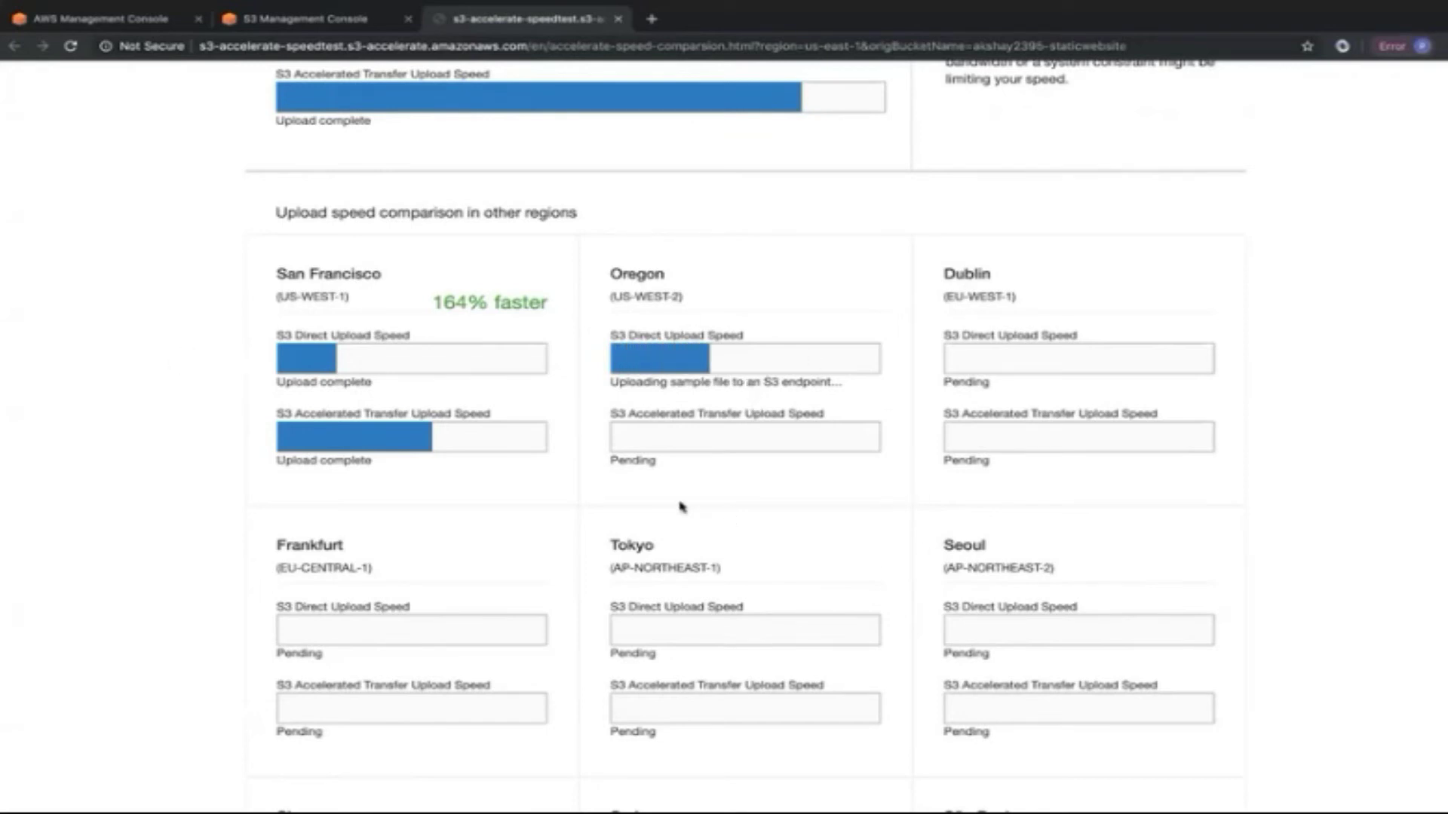
pyautogui.scroll(-9, 679, 501)
pyautogui.scroll(16, 680, 507)
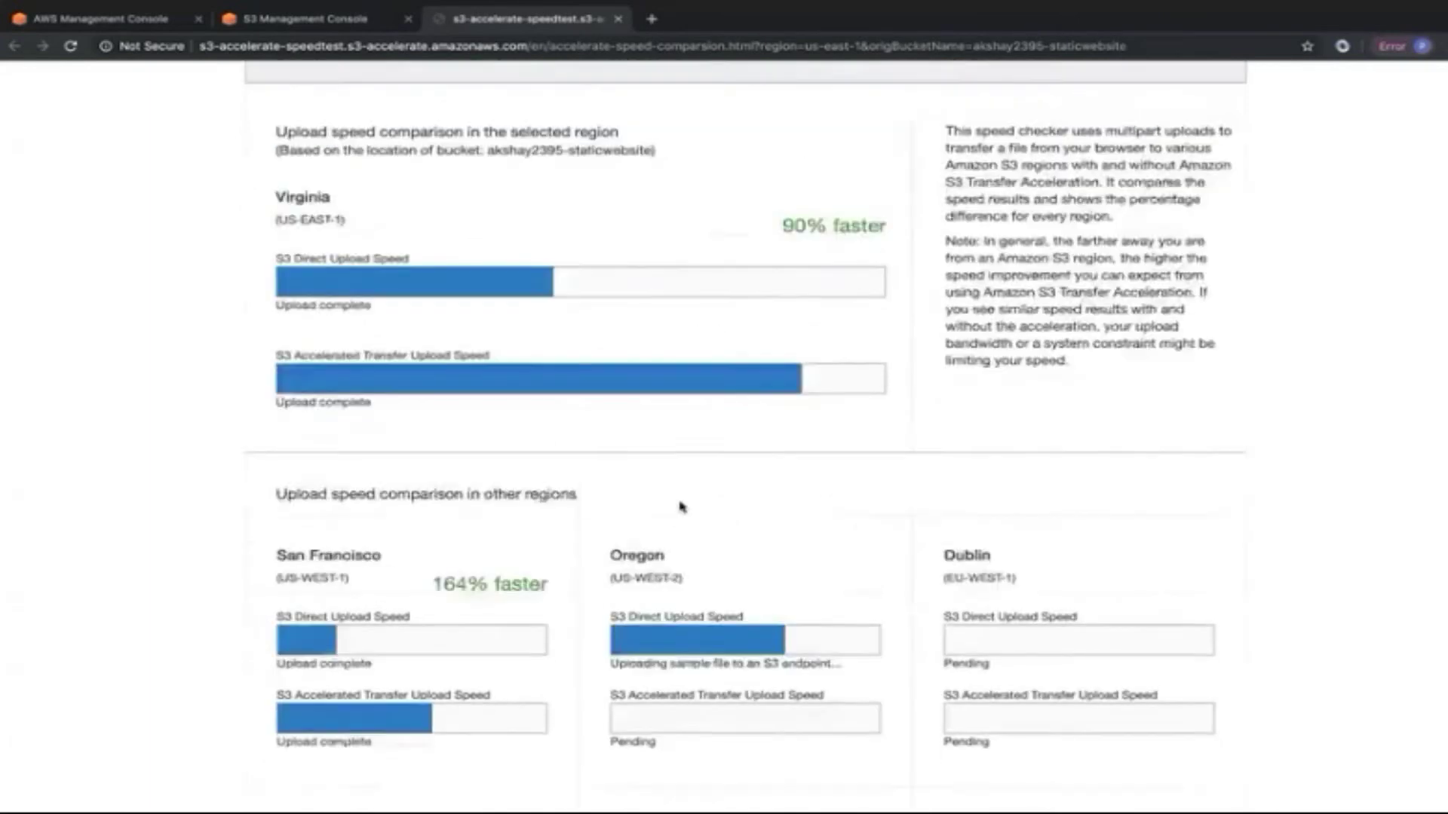
# Return to the S3 bucket list, then advance to the Events slide on SNS notifications.
pyautogui.click(317, 21)
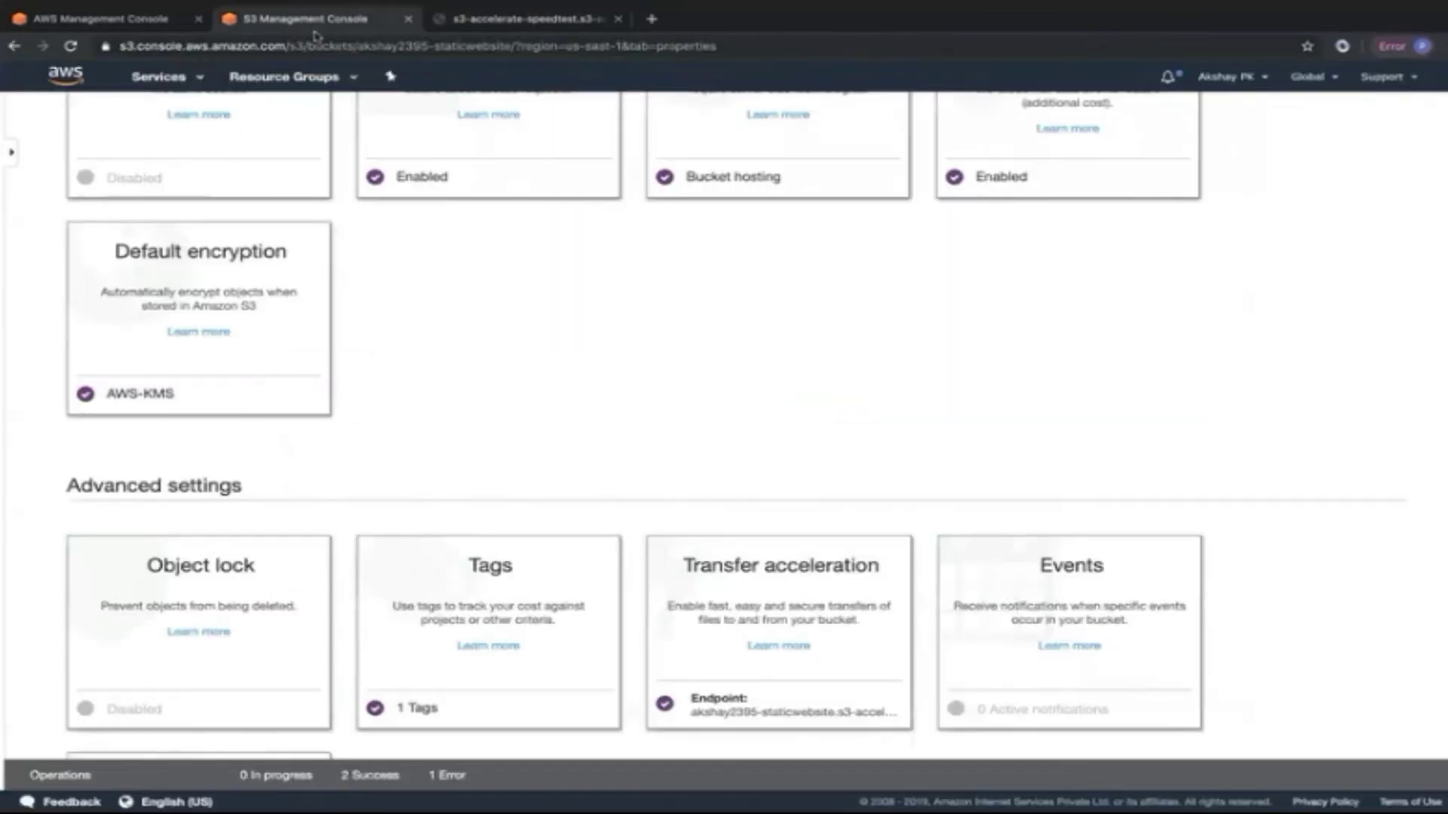
pyautogui.scroll(3, 677, 338)
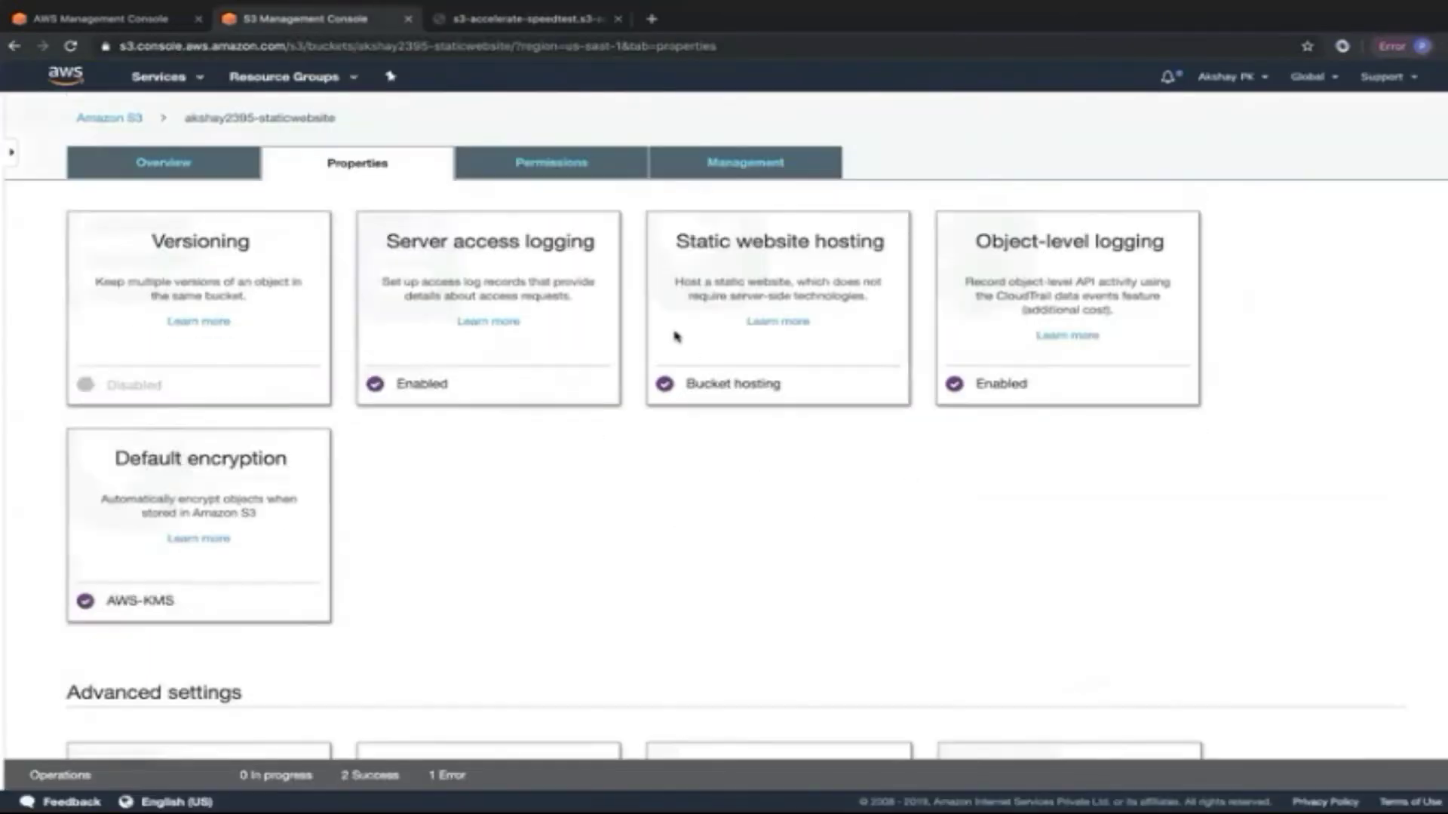
pyautogui.click(126, 121)
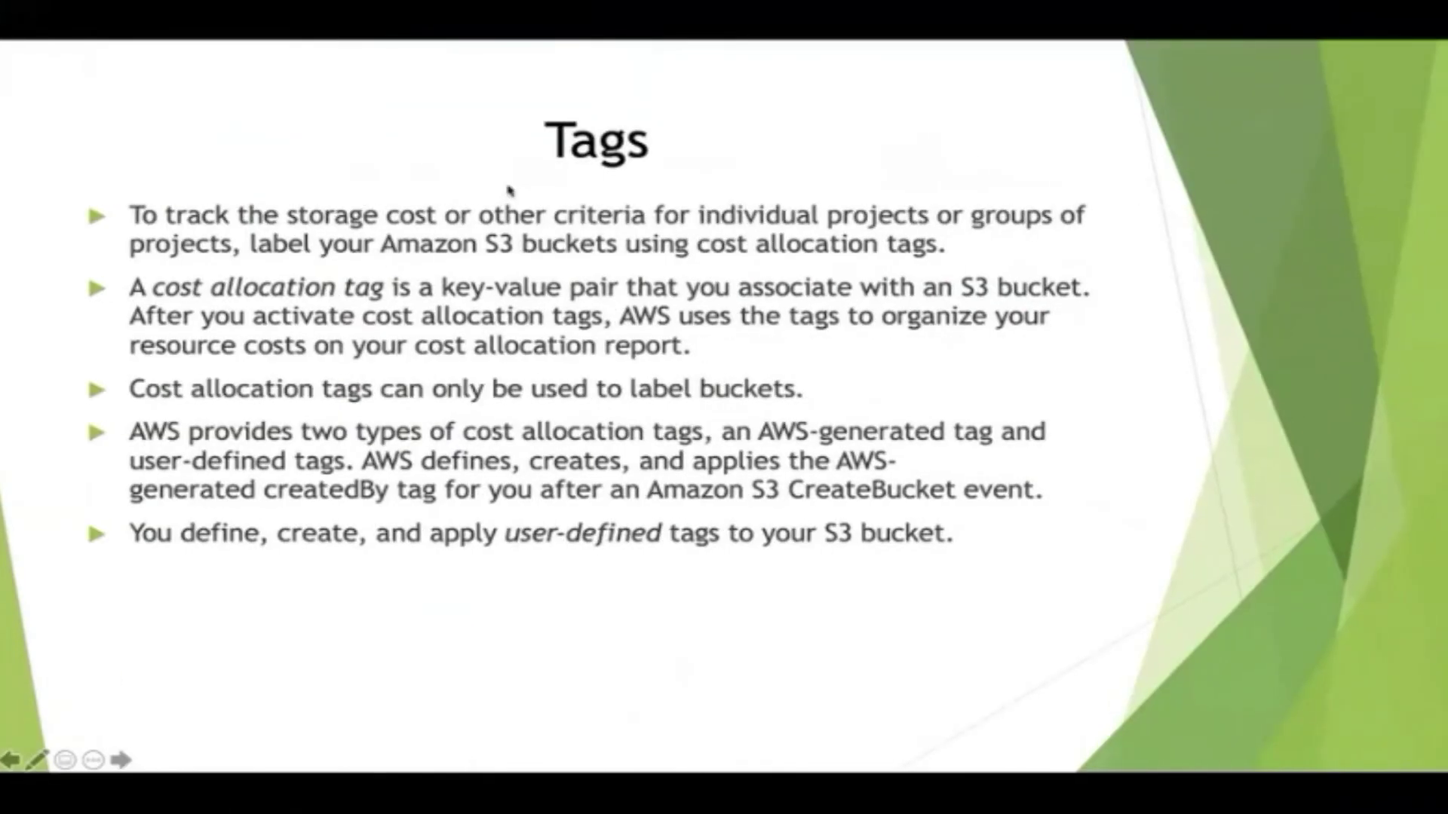
pyautogui.press('Right')
pyautogui.press('Right')
pyautogui.press('Right')
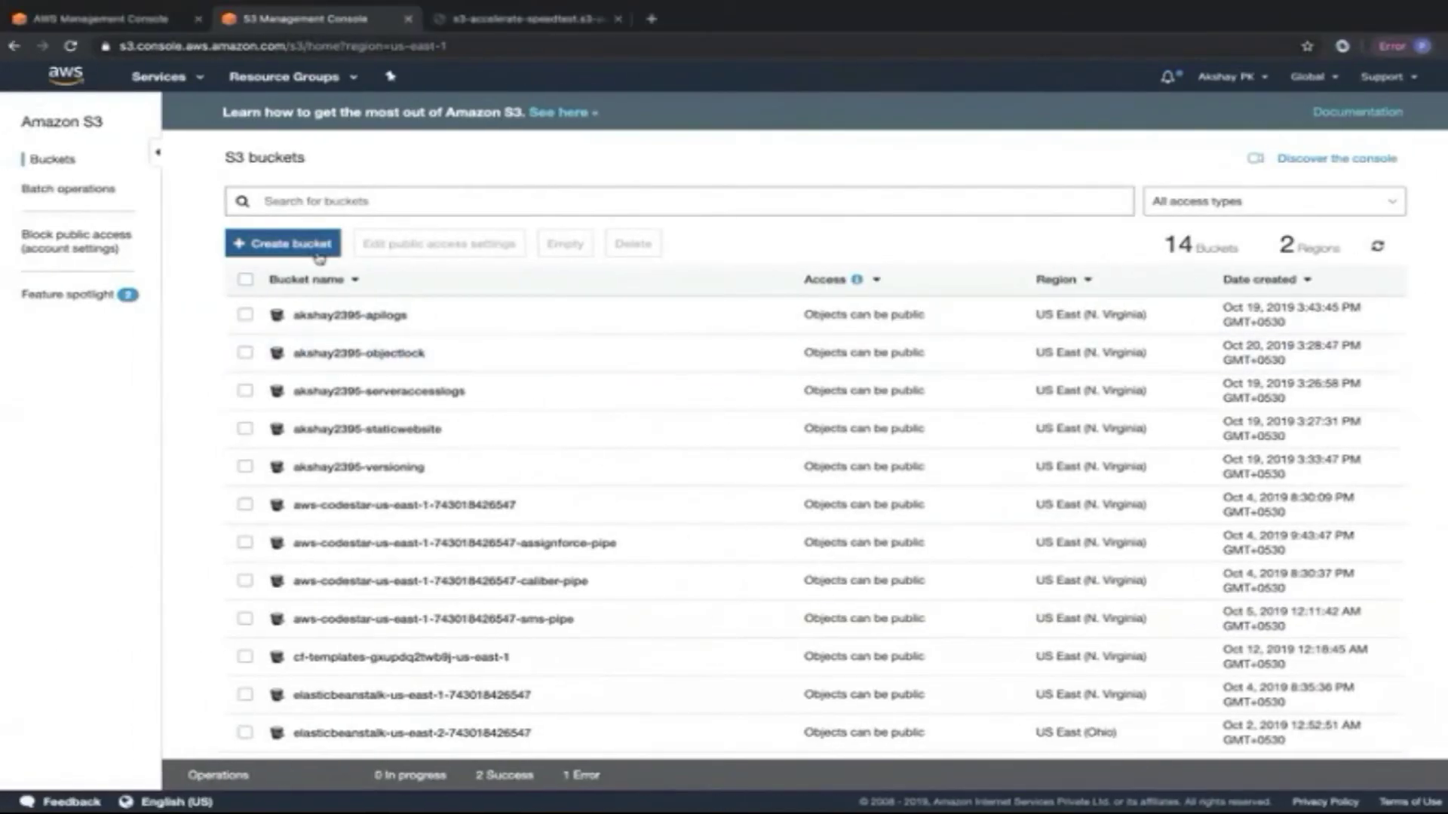
# Create bucket akshay2395-eventnotif with Block all public access turned off.
pyautogui.click(317, 244)
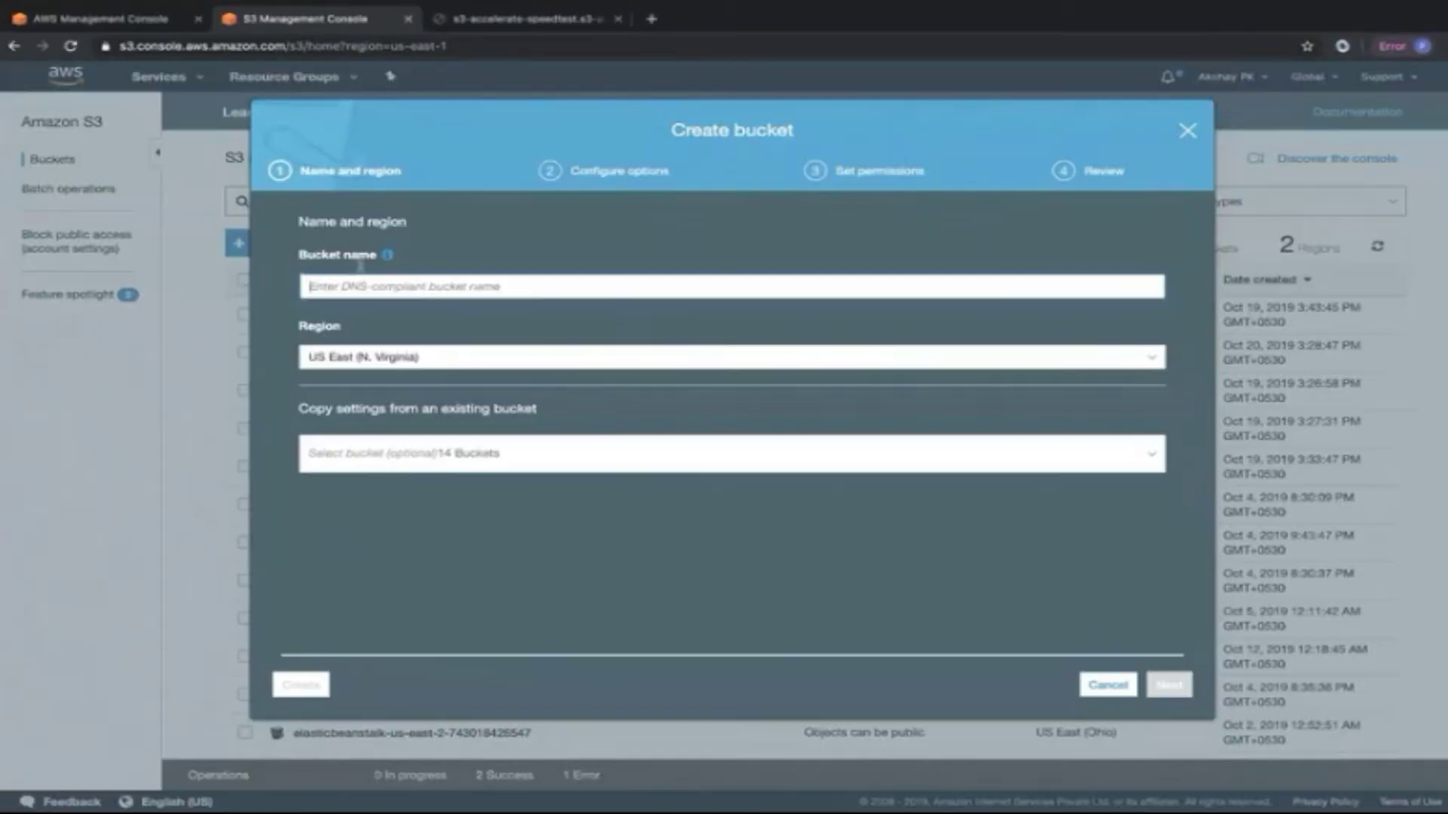
pyautogui.click(489, 285)
pyautogui.write('akshay2395-eventnotif')
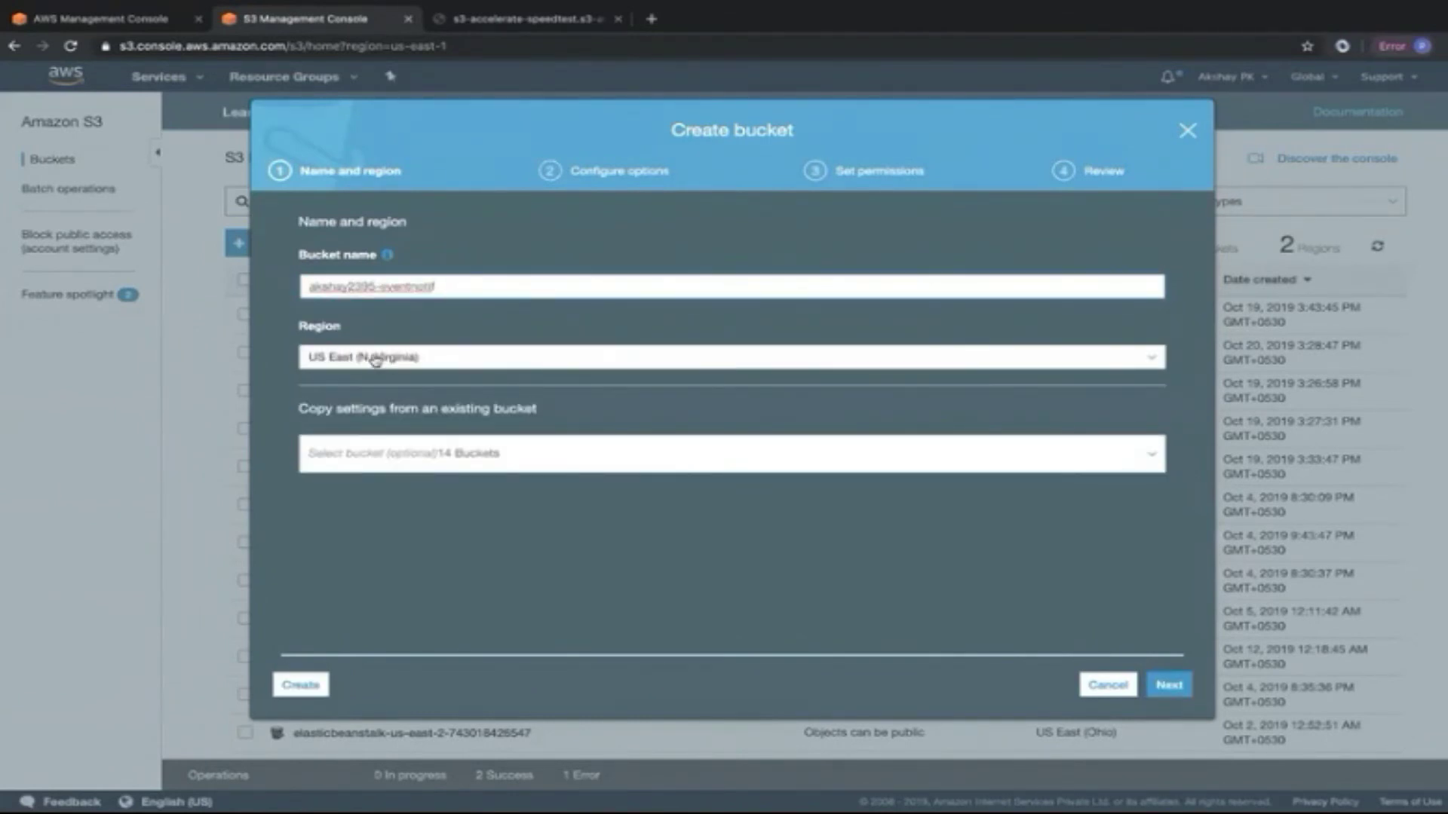
pyautogui.click(1152, 686)
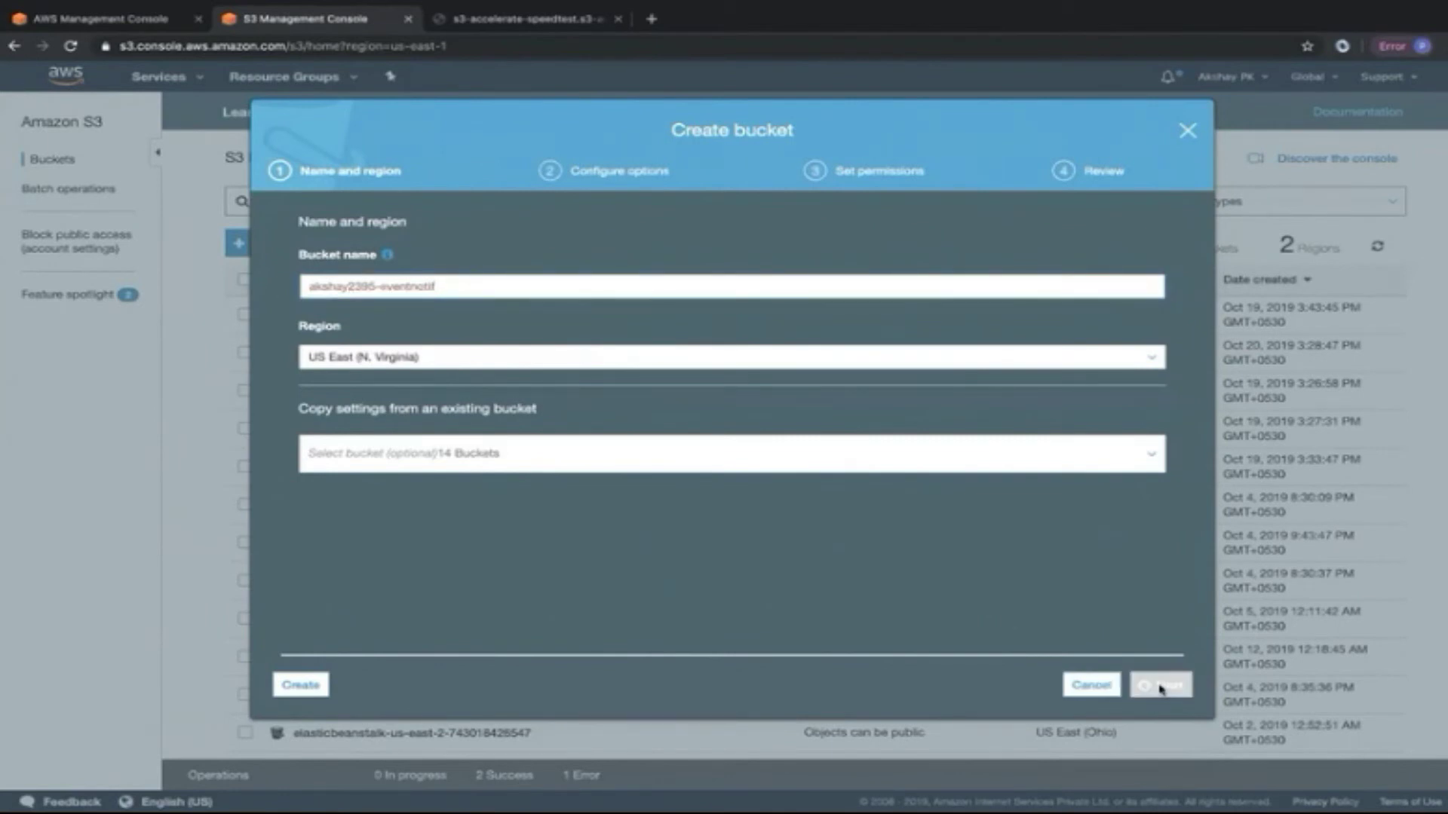
pyautogui.click(1148, 682)
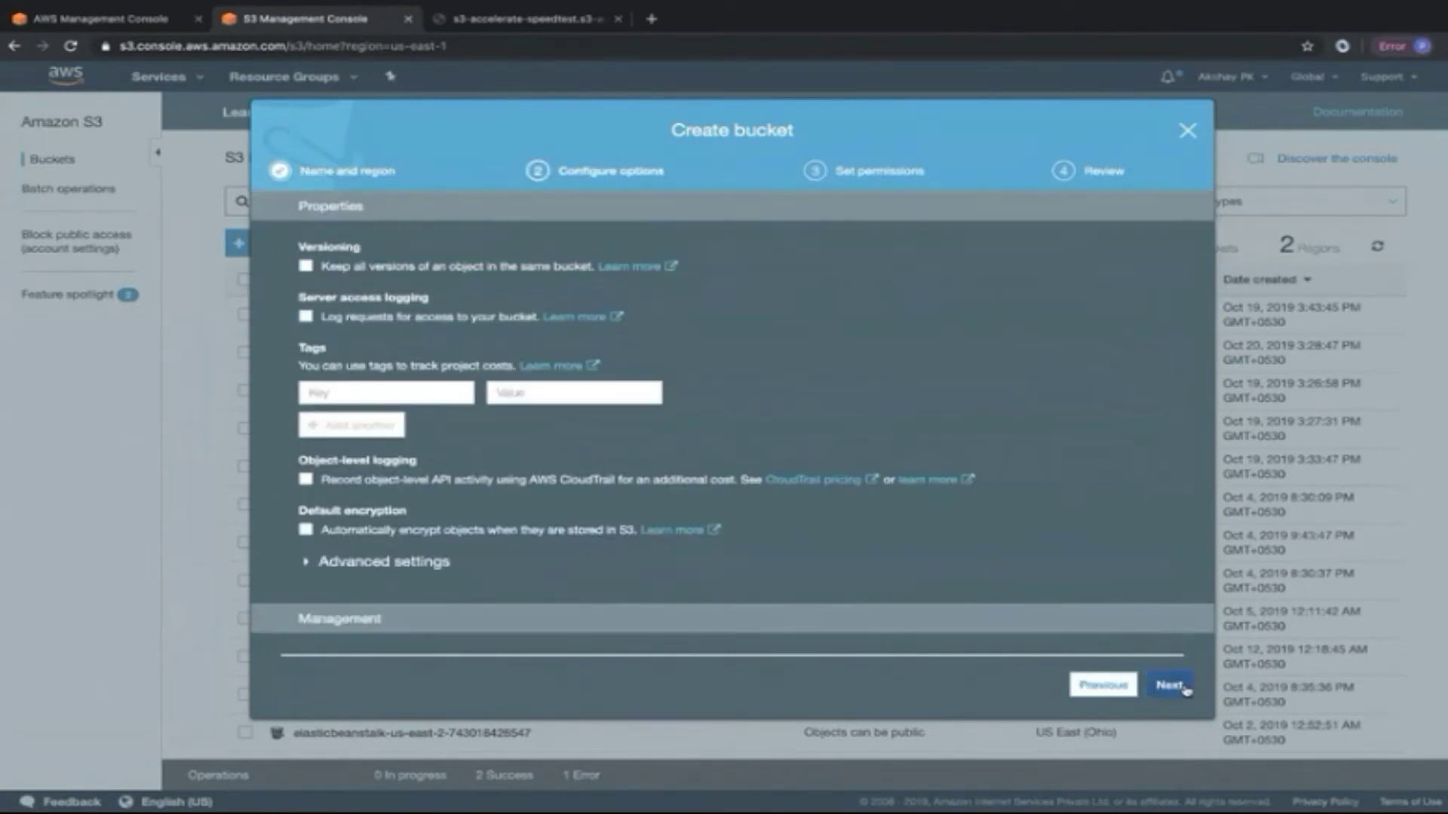
pyautogui.click(306, 349)
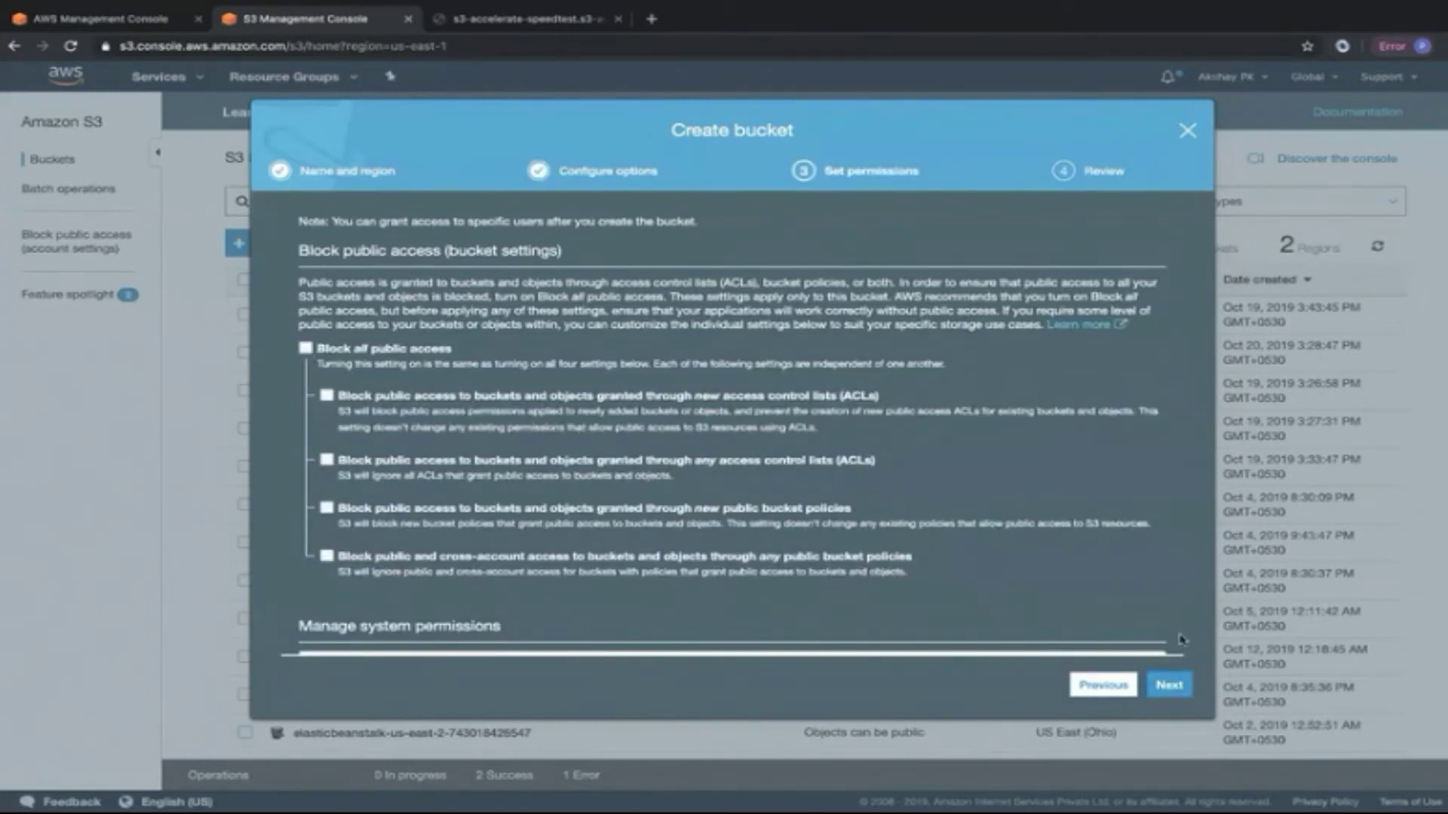
pyautogui.click(1170, 686)
pyautogui.click(1168, 690)
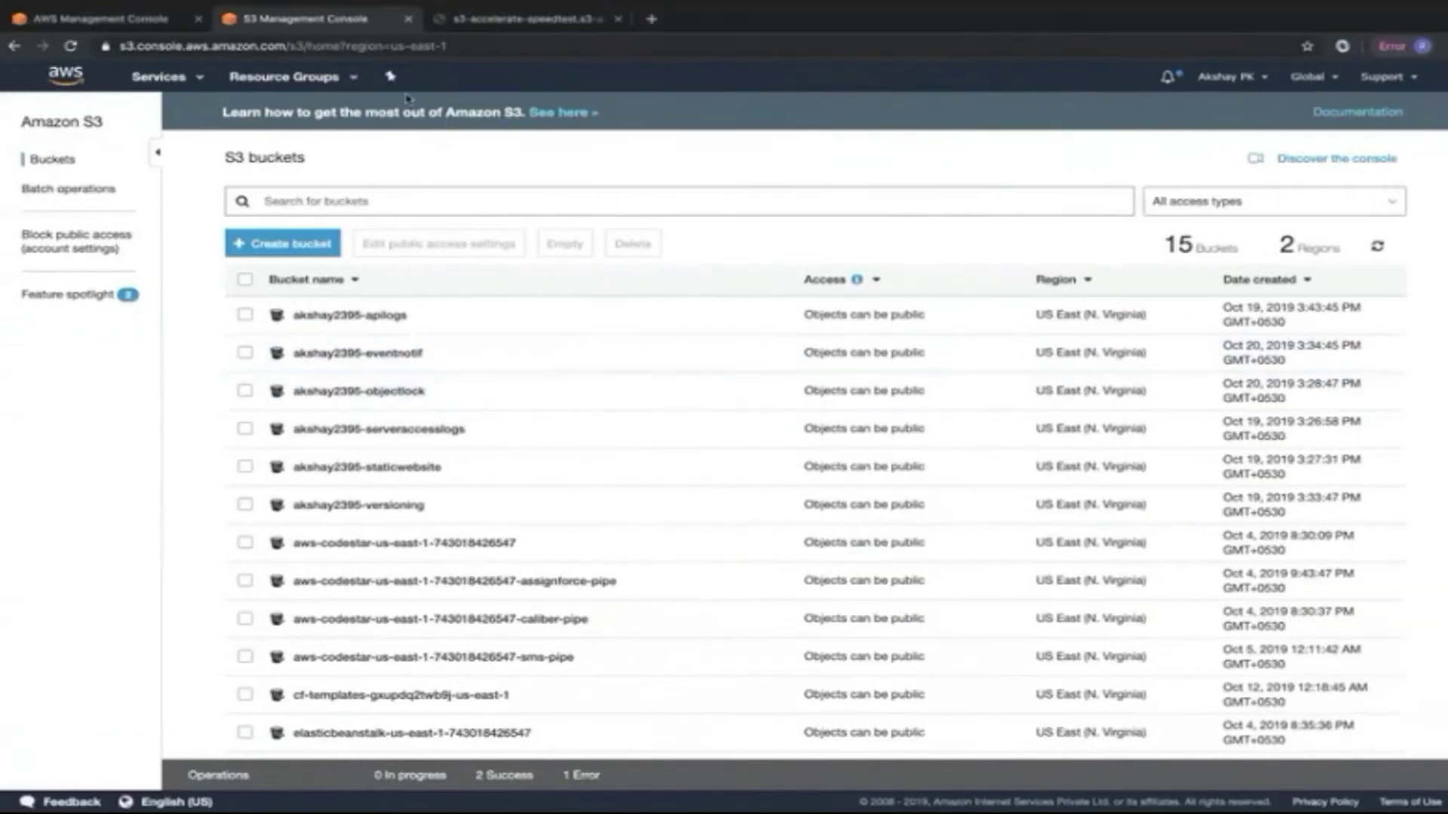
# Open the SNS console in a new browser tab from the Services search.
pyautogui.click(155, 77)
pyautogui.write('SNS')
pyautogui.rightClick(321, 174)
pyautogui.click(390, 178)
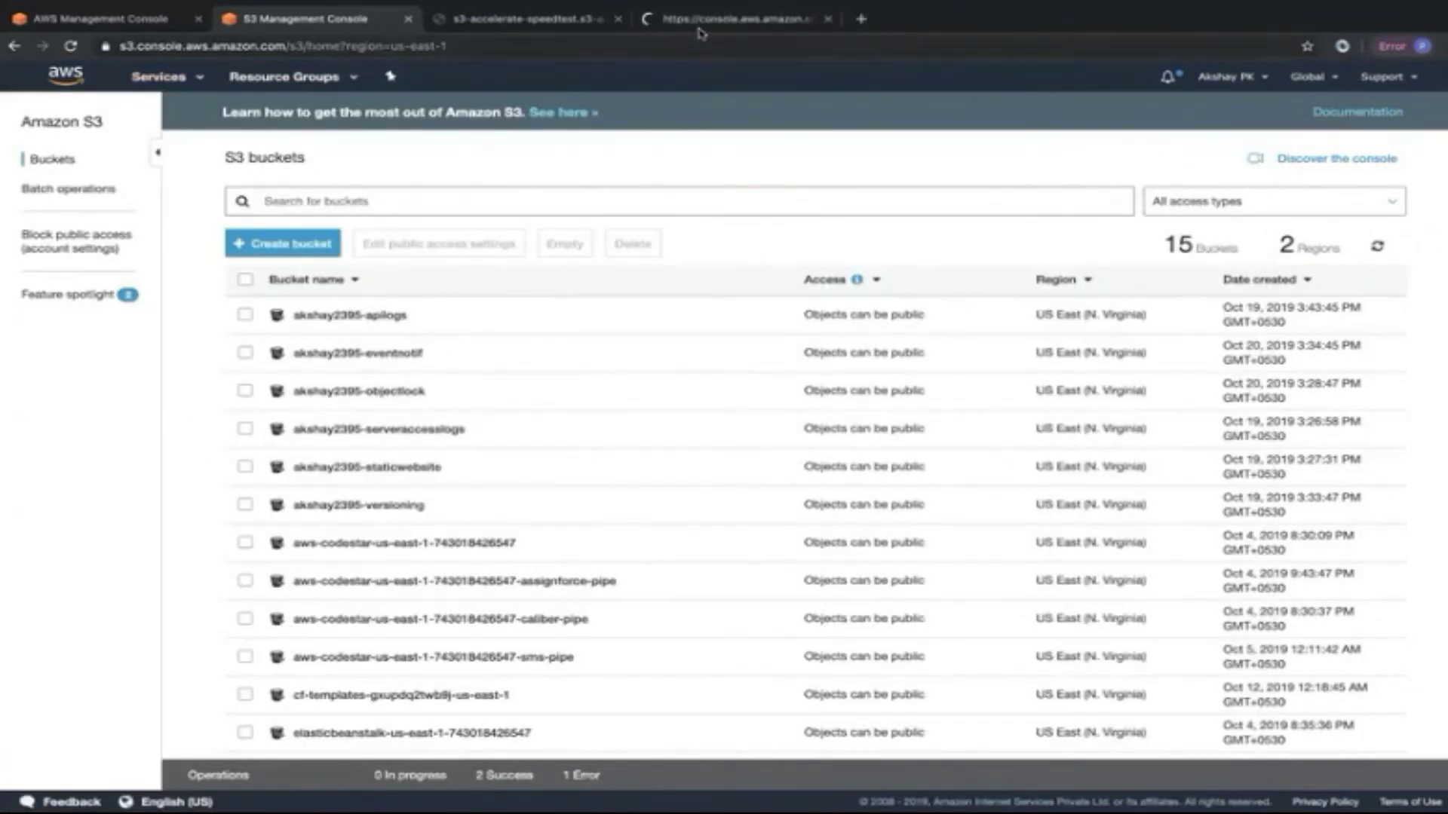
# Place the SNS tab beside the S3 console tab and switch to SNS.
pyautogui.moveTo(701, 22); pyautogui.dragTo(490, 26)
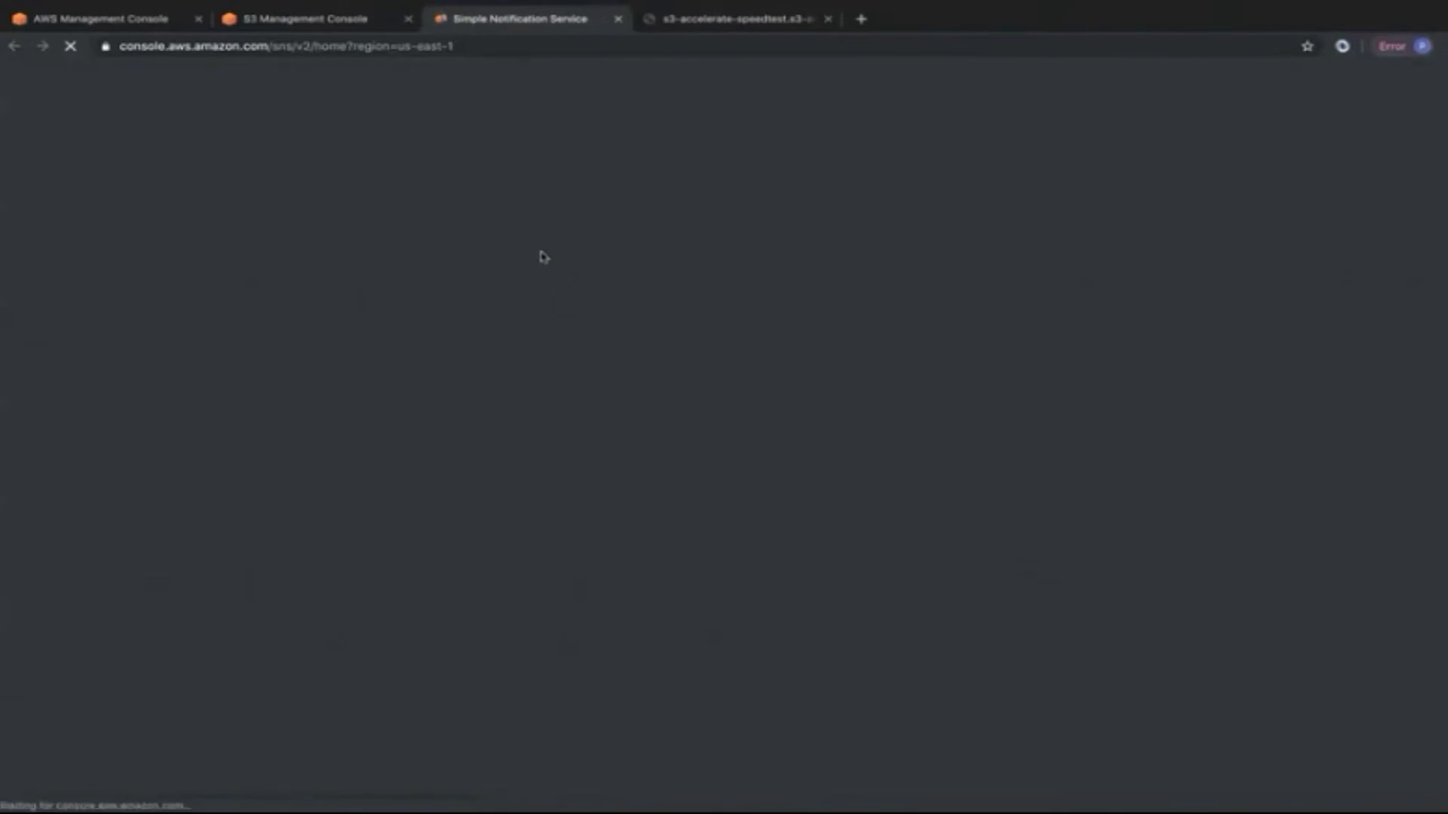
pyautogui.click(335, 20)
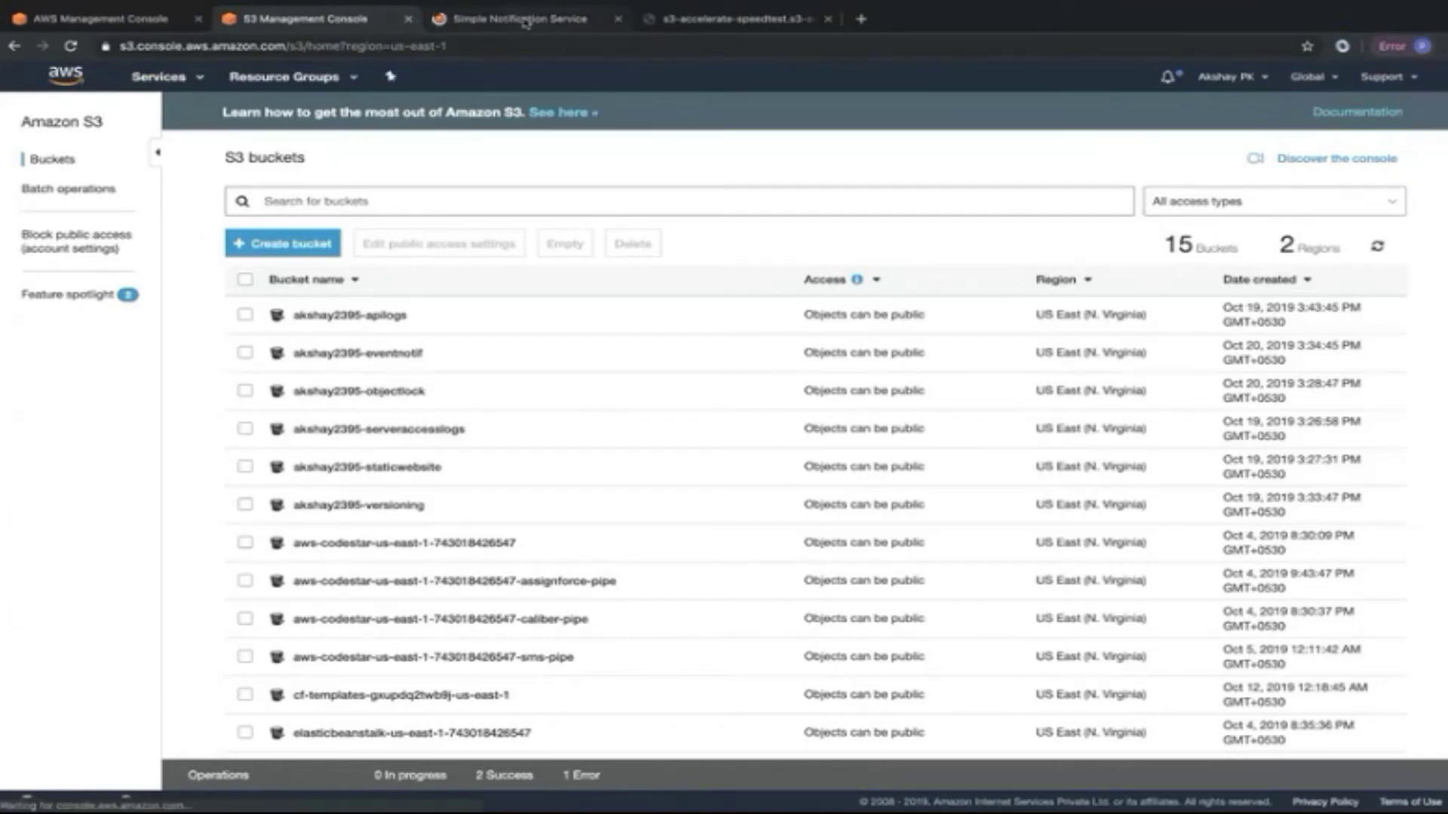
pyautogui.click(526, 21)
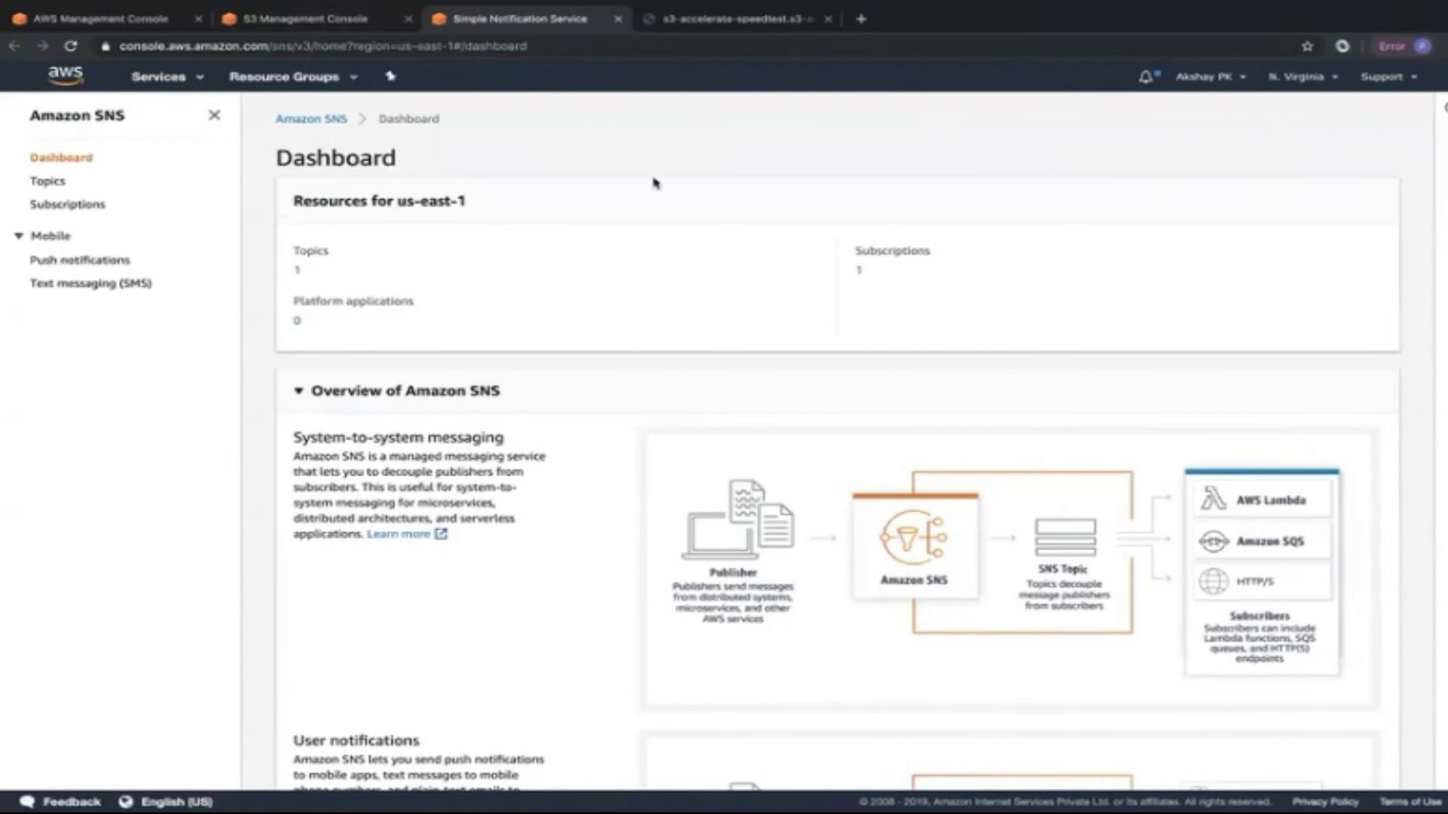
# Create SNS topic S3EventNotifs with display name S3Event.
pyautogui.click(47, 181)
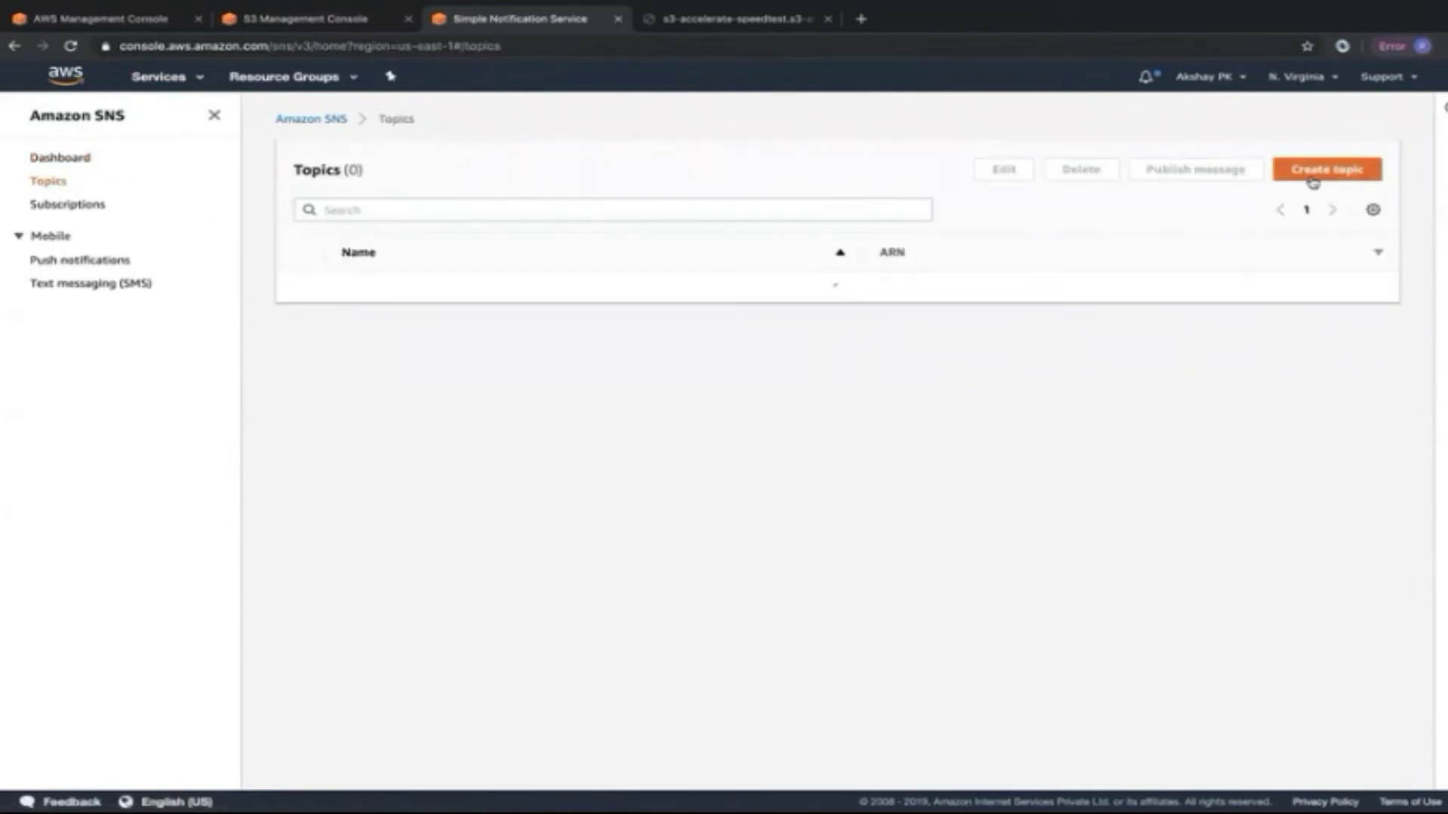
pyautogui.click(1313, 181)
pyautogui.click(118, 273)
pyautogui.write('s3')
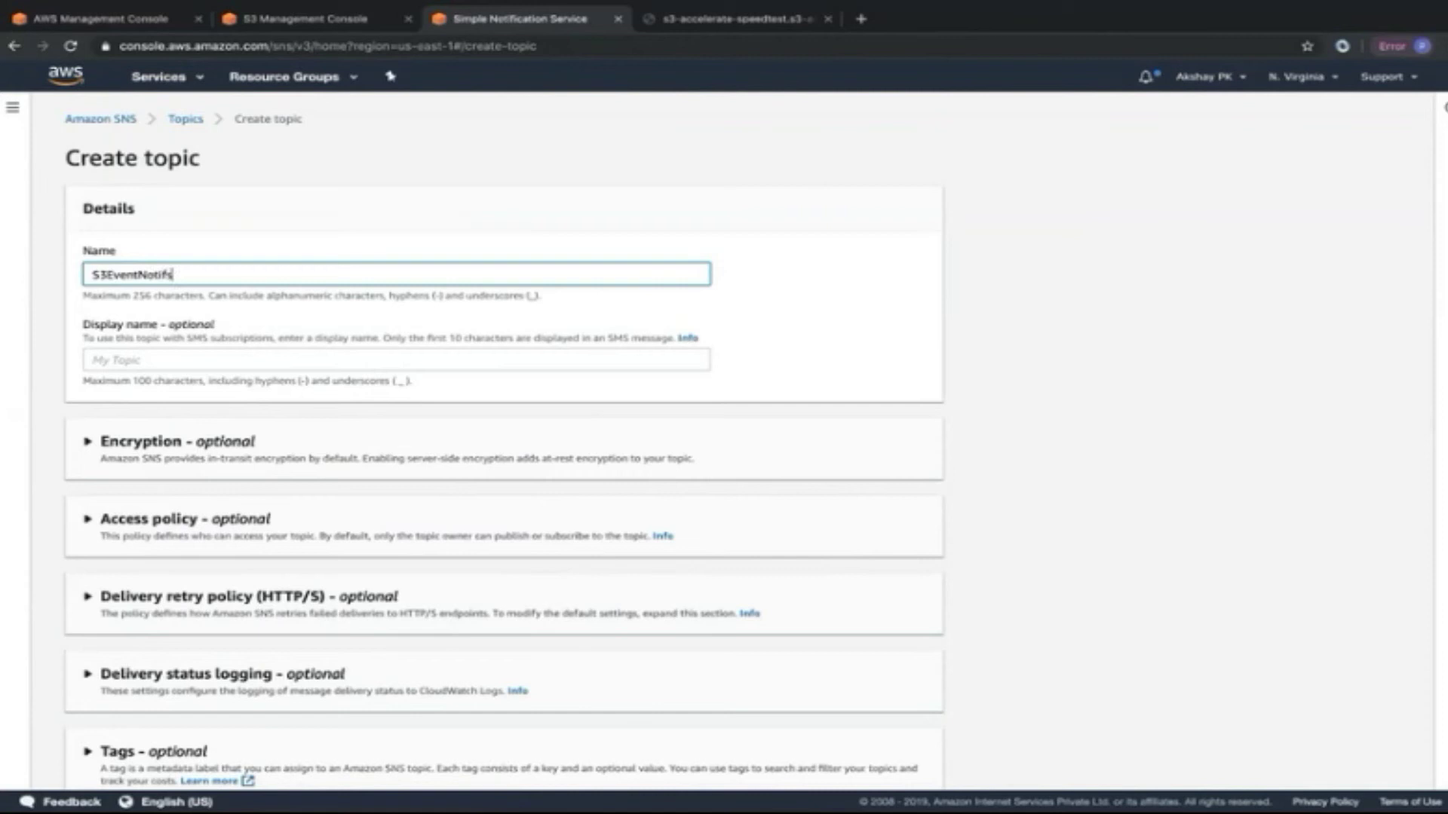
pyautogui.click(143, 360)
pyautogui.write('S3Event')
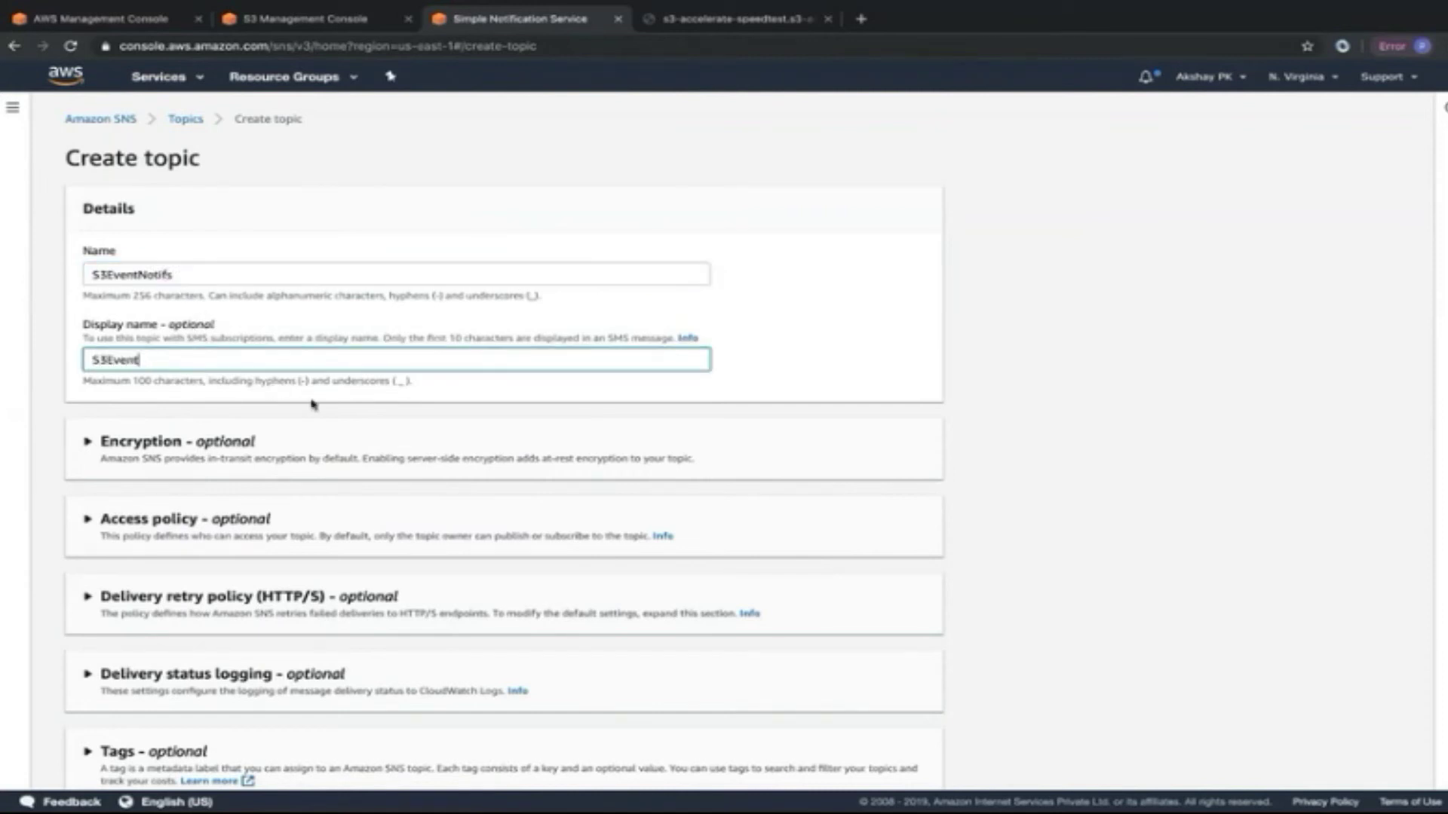
pyautogui.scroll(-1, 313, 405)
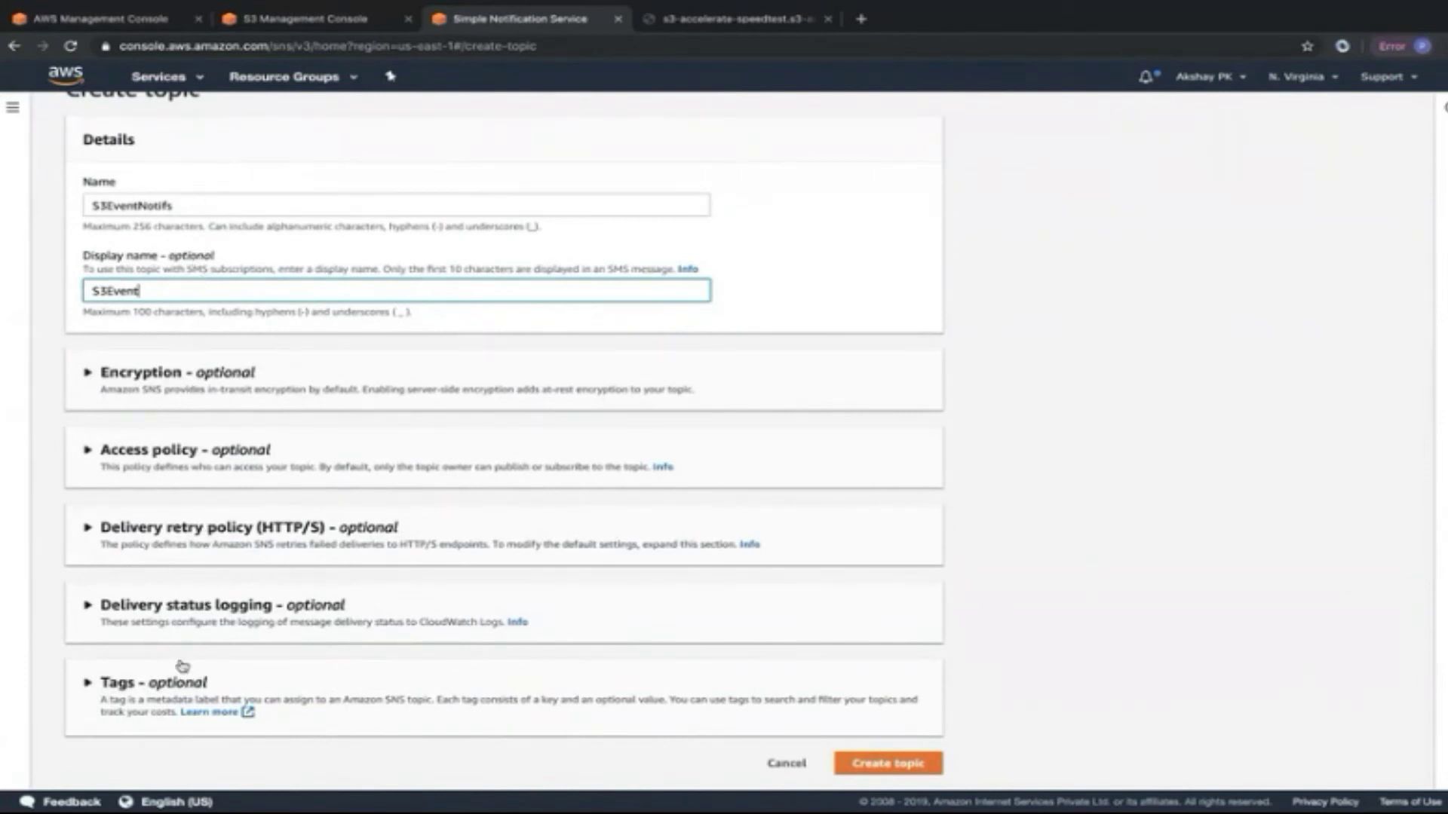
pyautogui.click(888, 764)
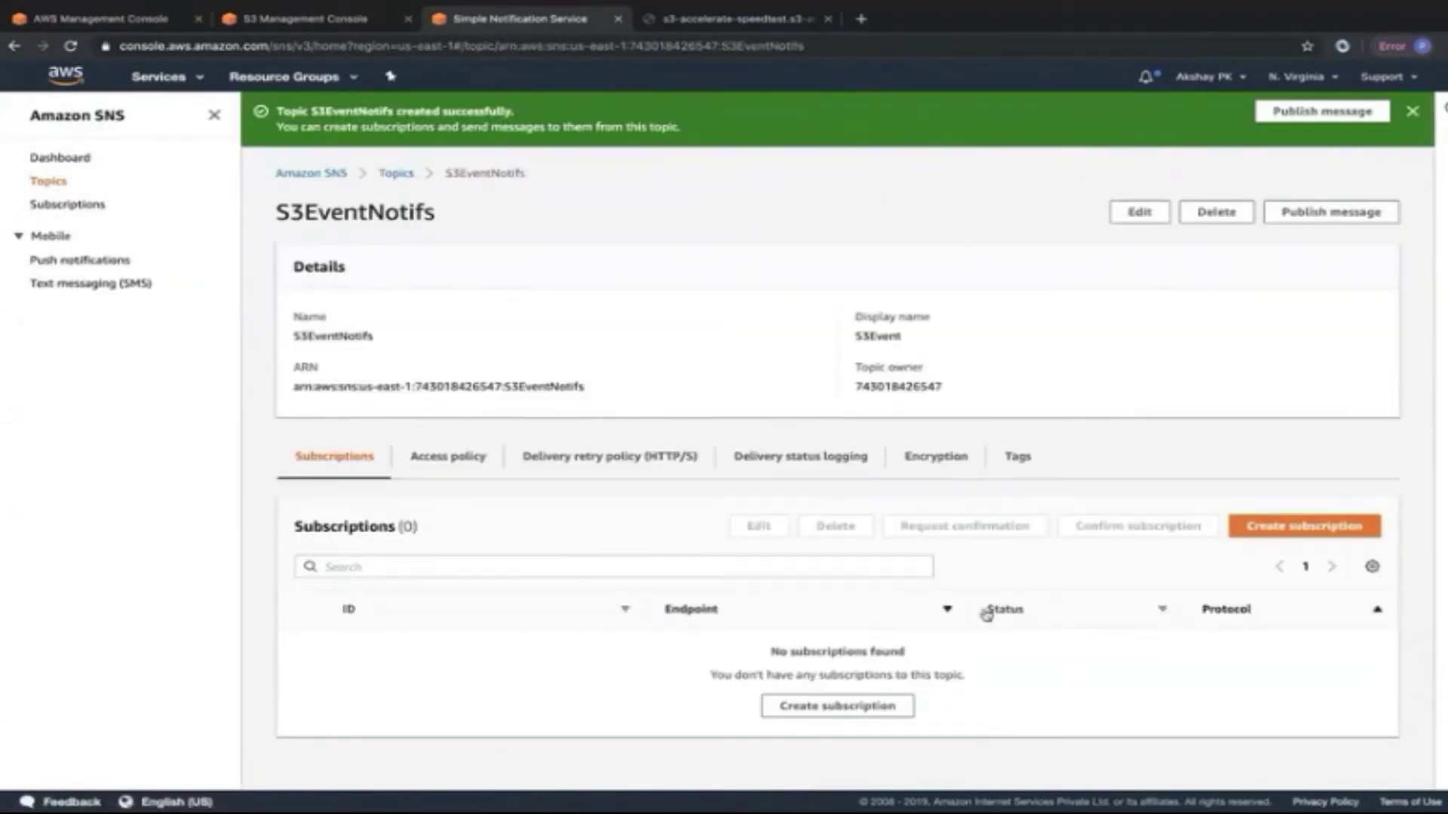
# Subscribe the subscriber's email address to S3EventNotifs using the Email protocol.
pyautogui.click(1265, 537)
pyautogui.click(249, 348)
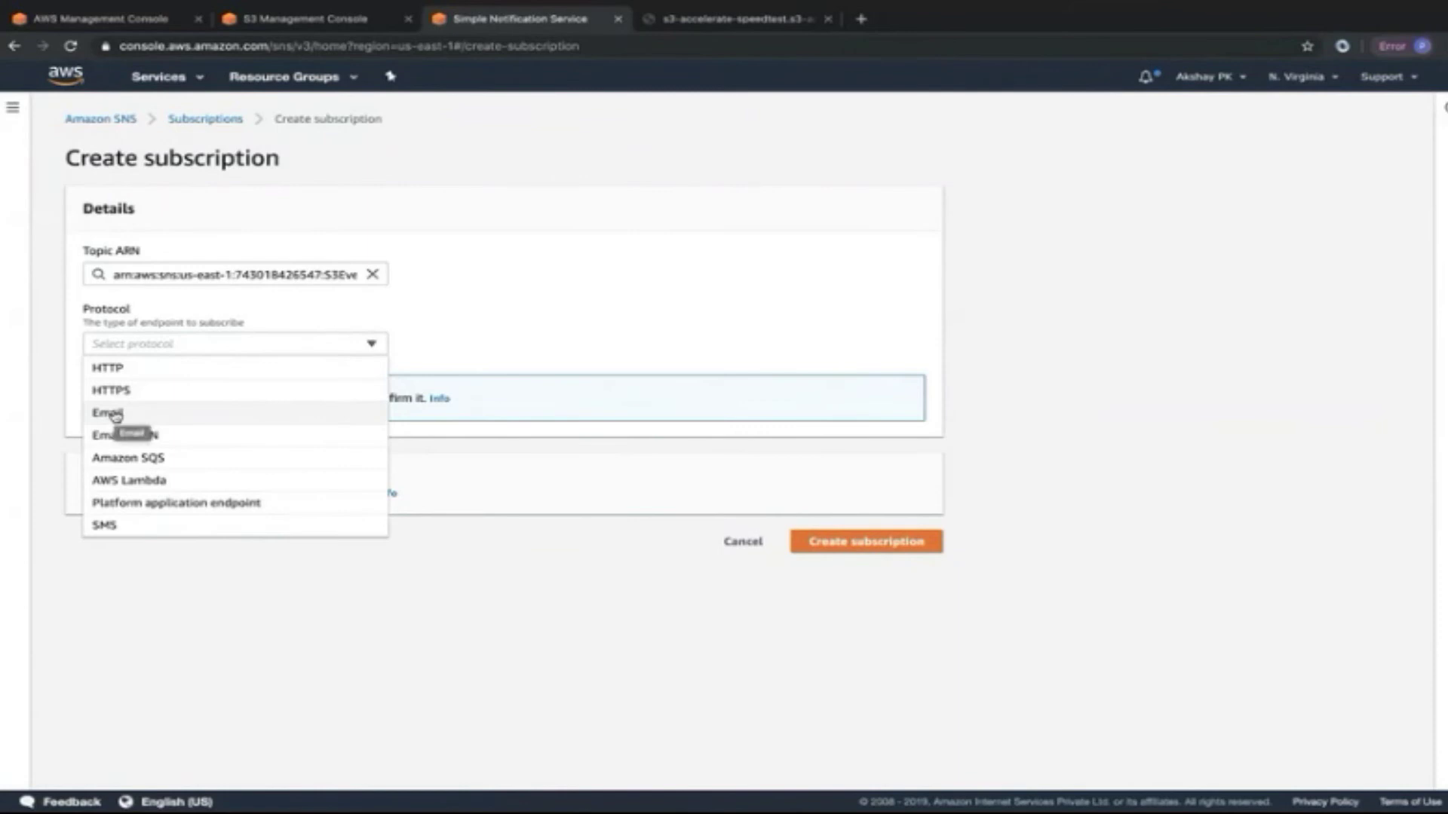
pyautogui.click(115, 414)
pyautogui.click(194, 417)
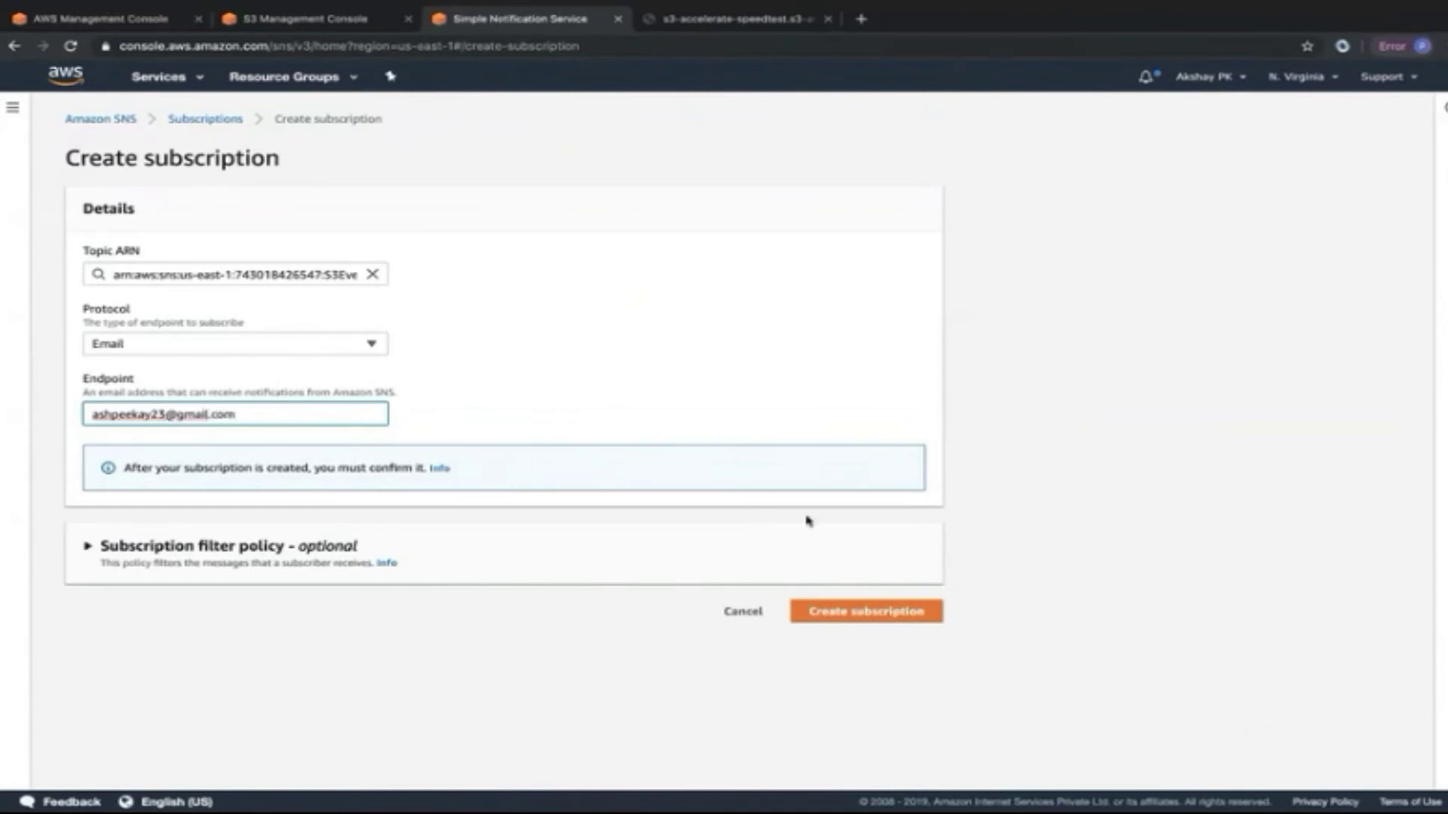
pyautogui.click(842, 610)
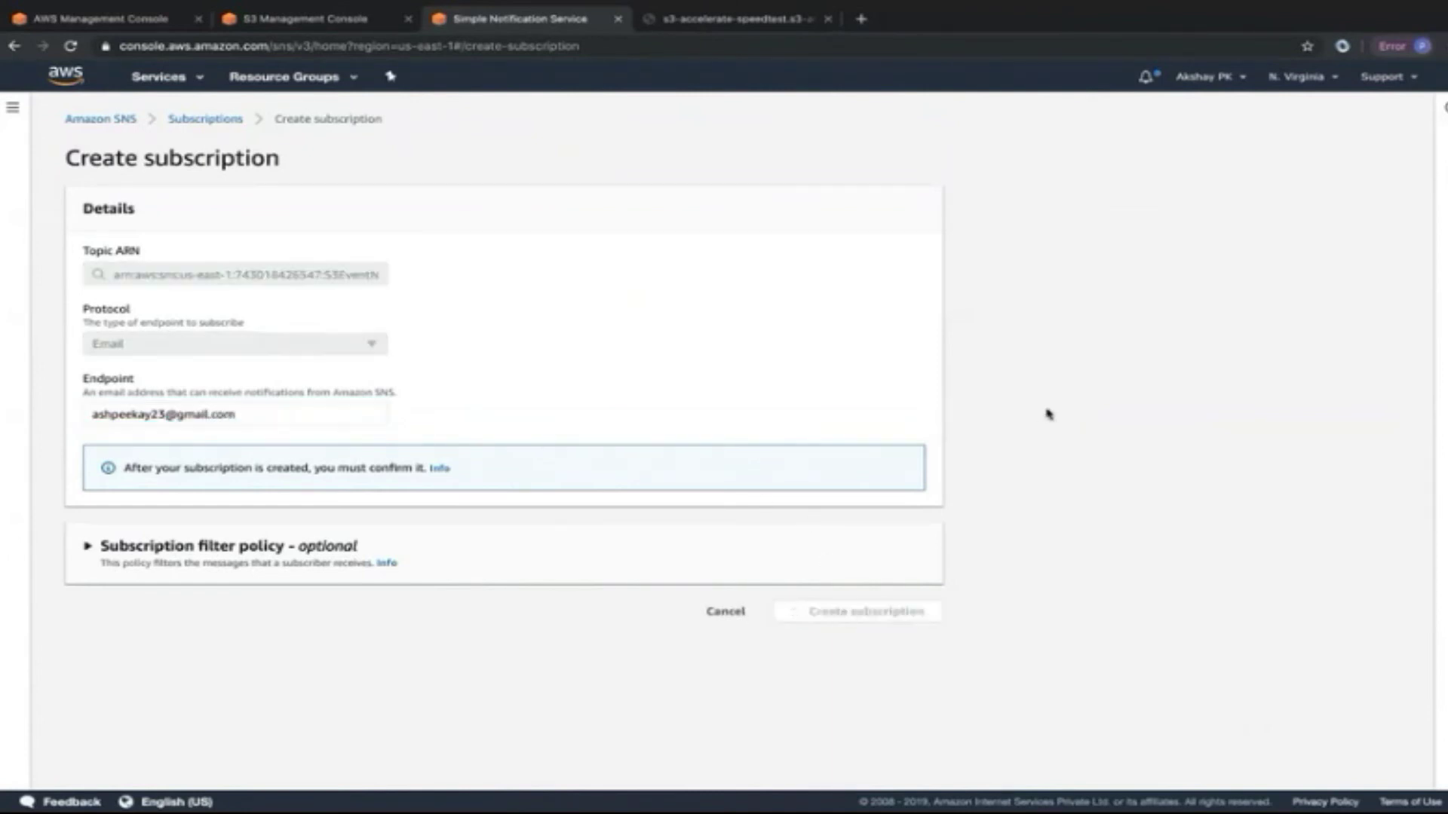
pyautogui.click(861, 19)
# Load the Gmail inbox and check the topic's subscription shows Pending confirmation.
pyautogui.write('awss')
pyautogui.press('Down')
pyautogui.press('Down')
pyautogui.press('Down')
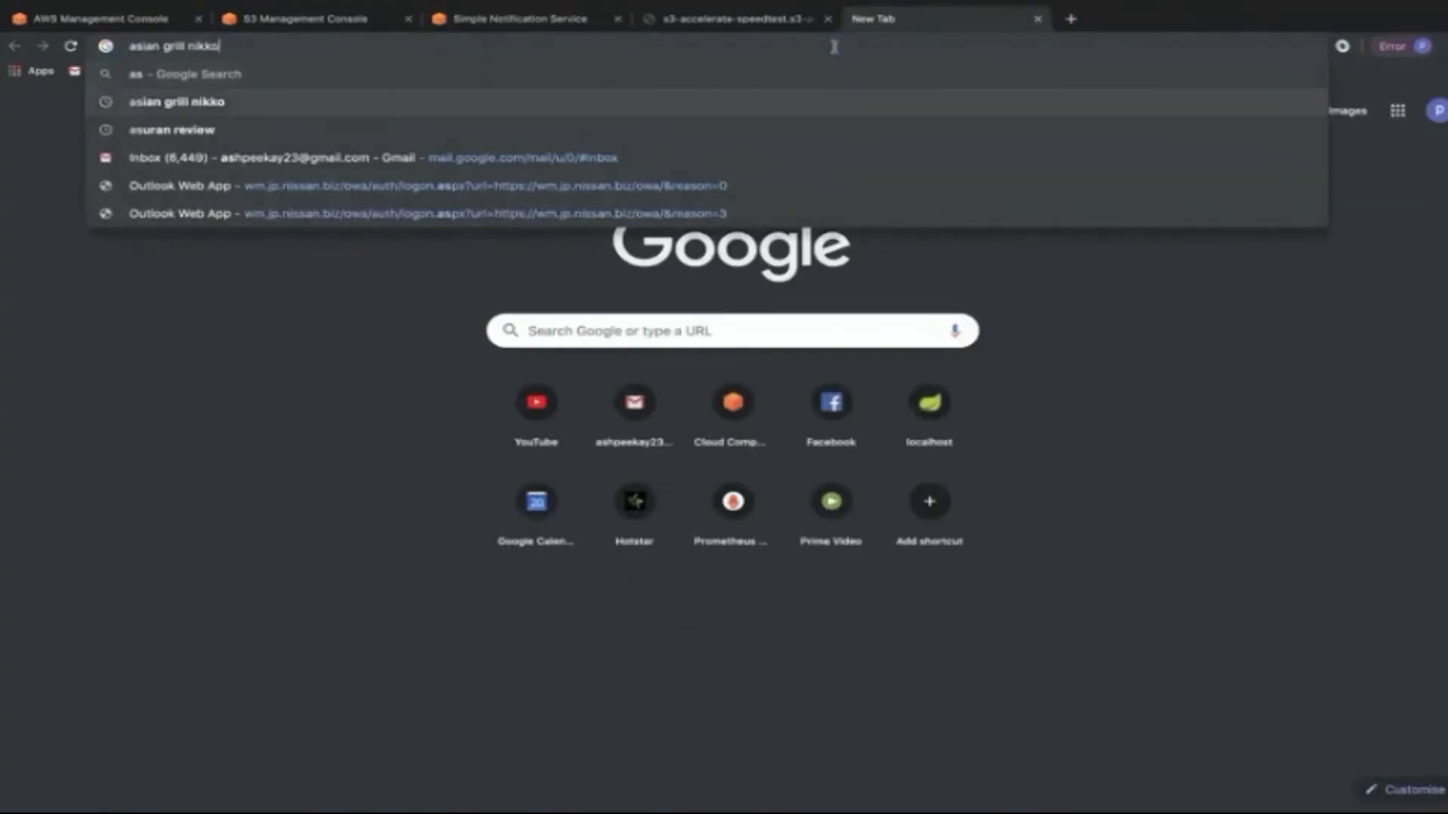
pyautogui.press('Return')
pyautogui.click(562, 23)
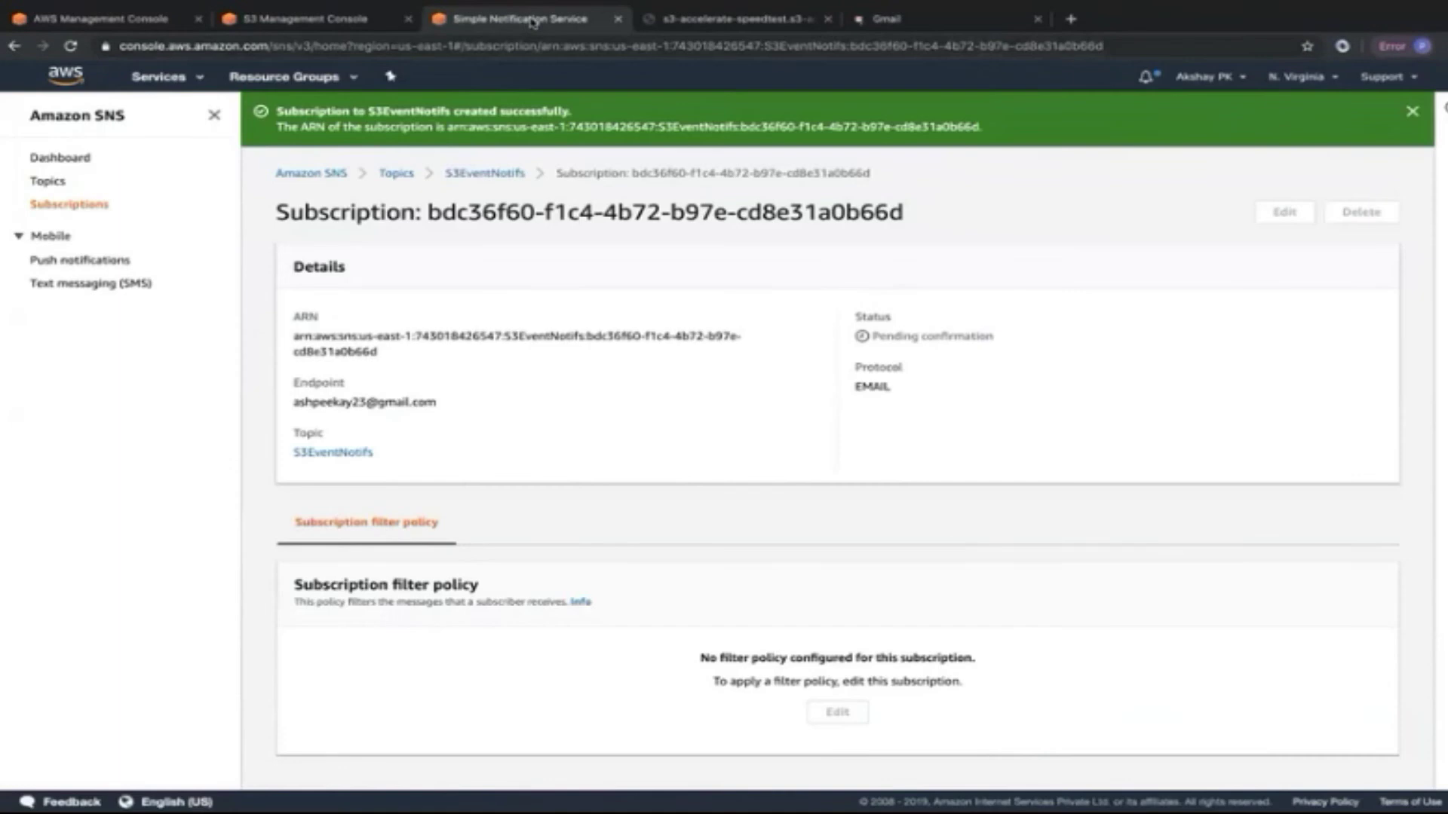
pyautogui.click(486, 173)
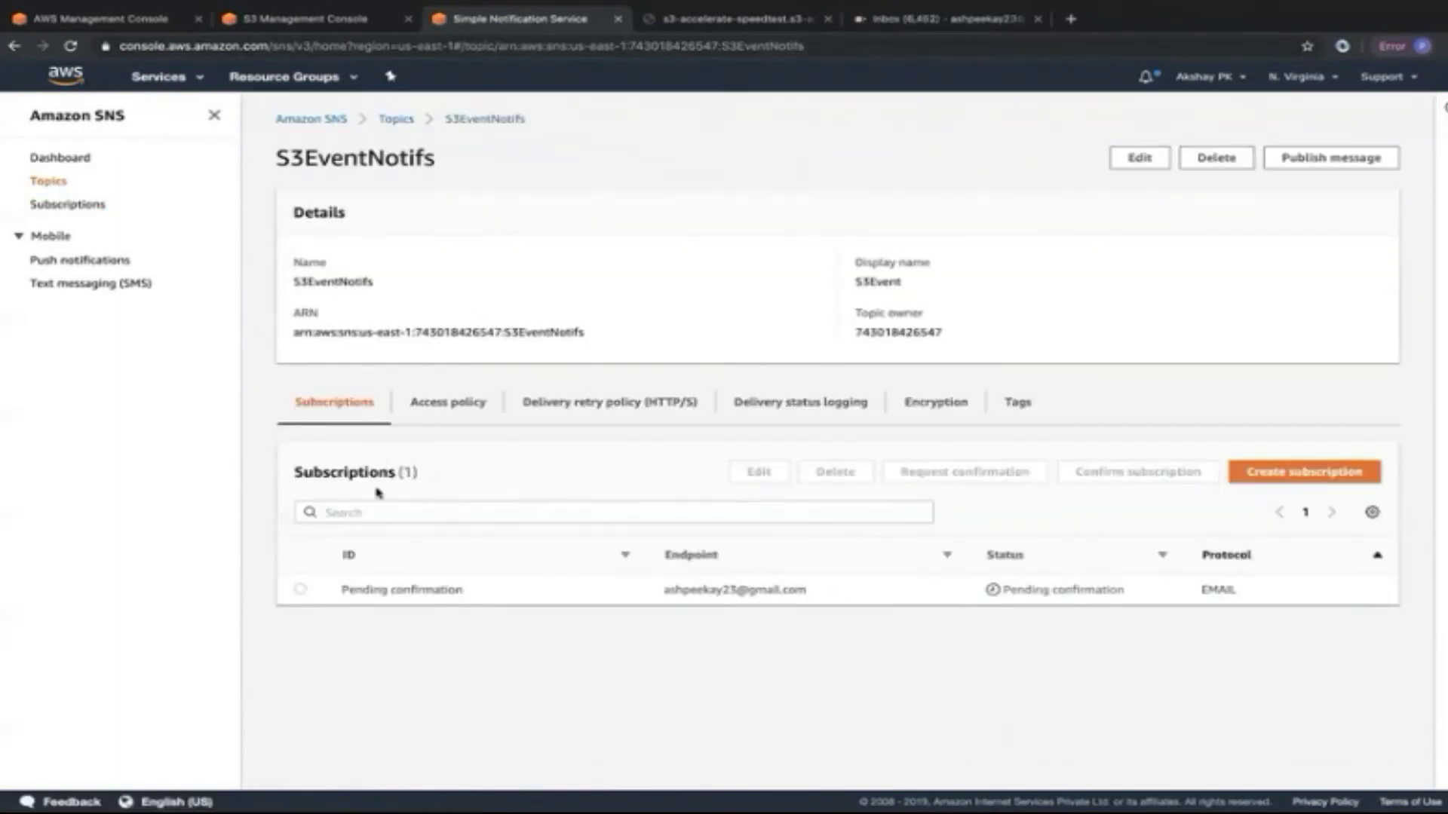
pyautogui.moveTo(343, 590); pyautogui.dragTo(480, 596)
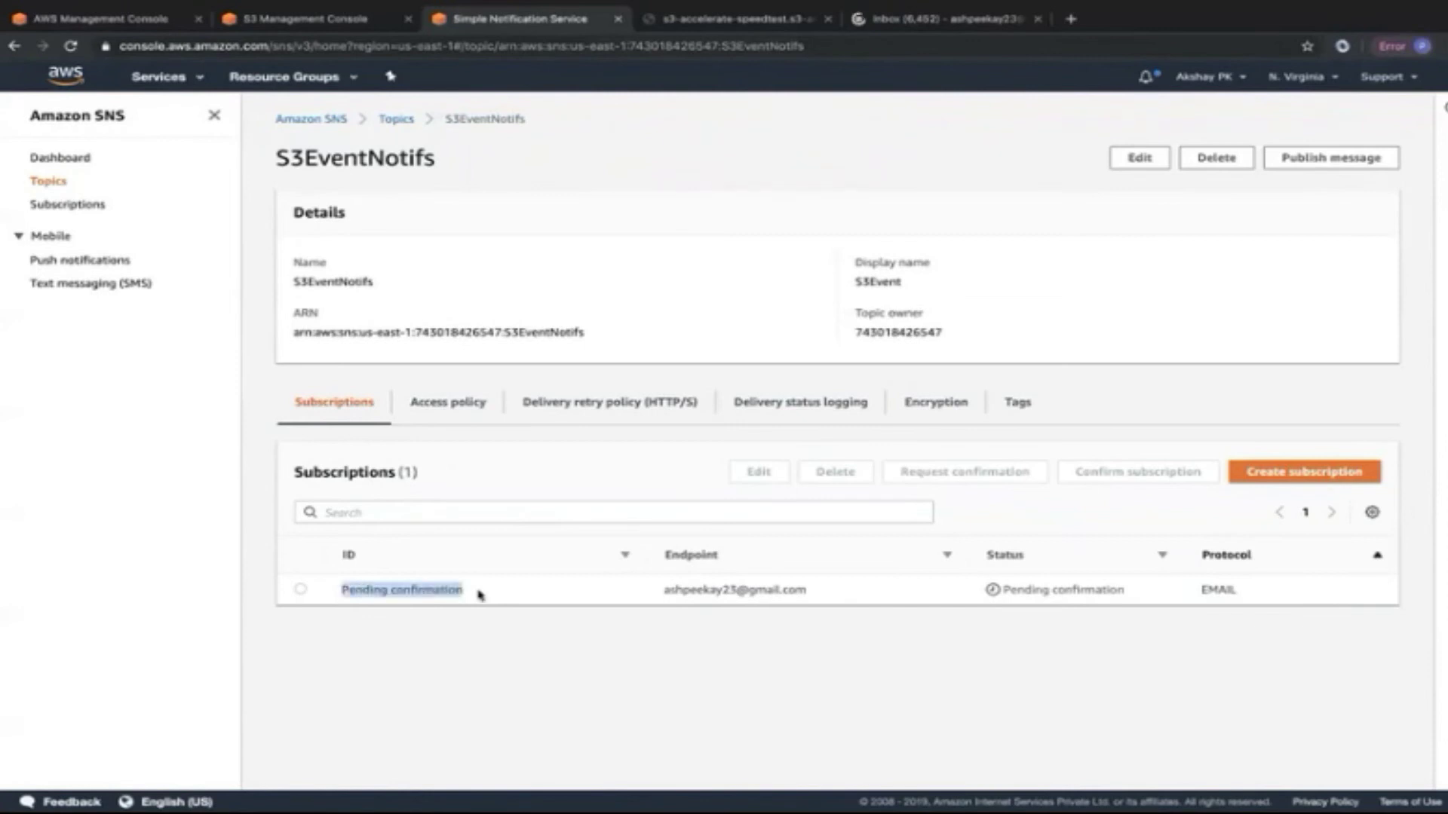
pyautogui.click(479, 595)
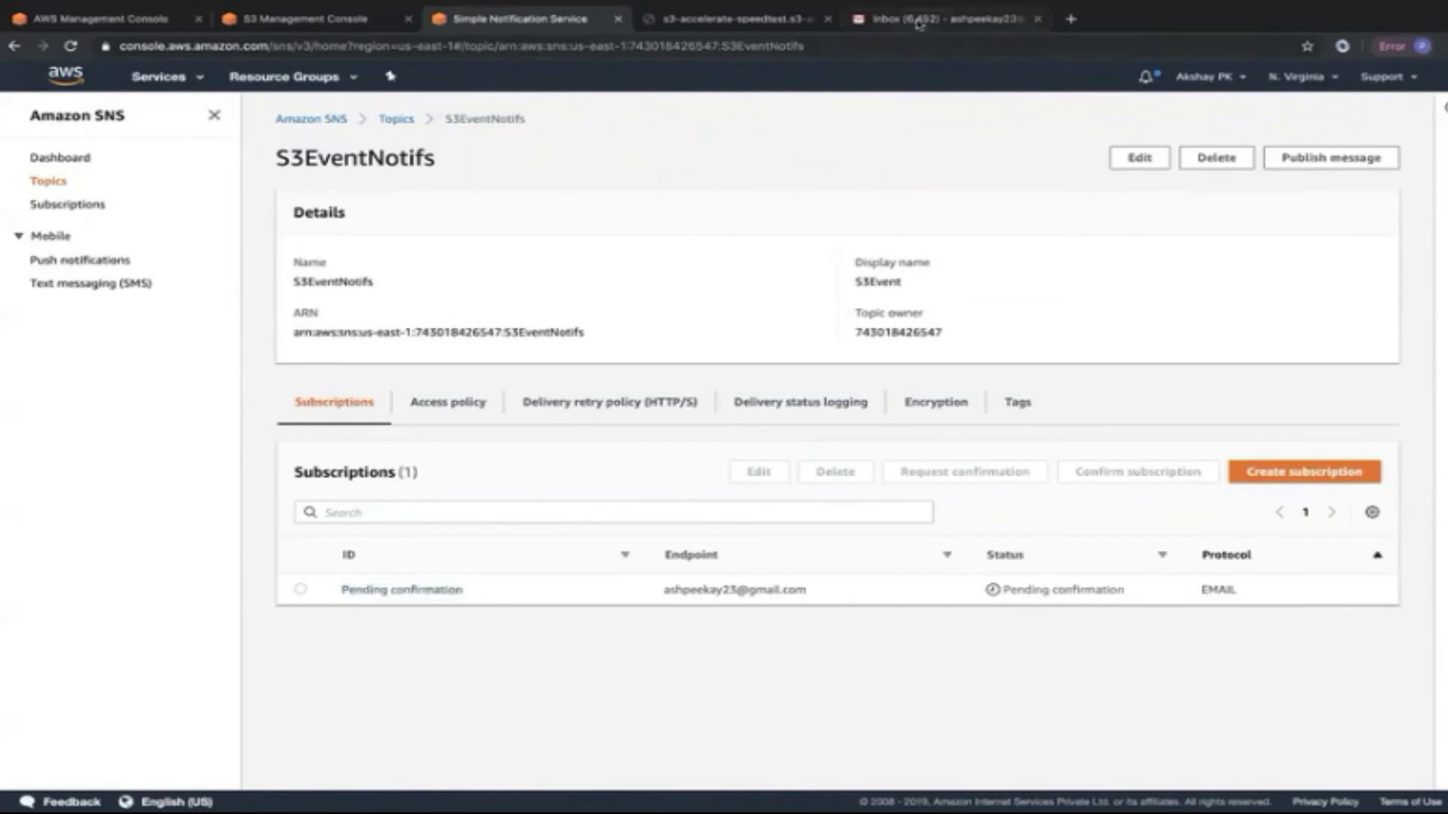
# Confirm the subscription via the AWS Notification email and return to the S3EventNotifs page.
pyautogui.click(897, 21)
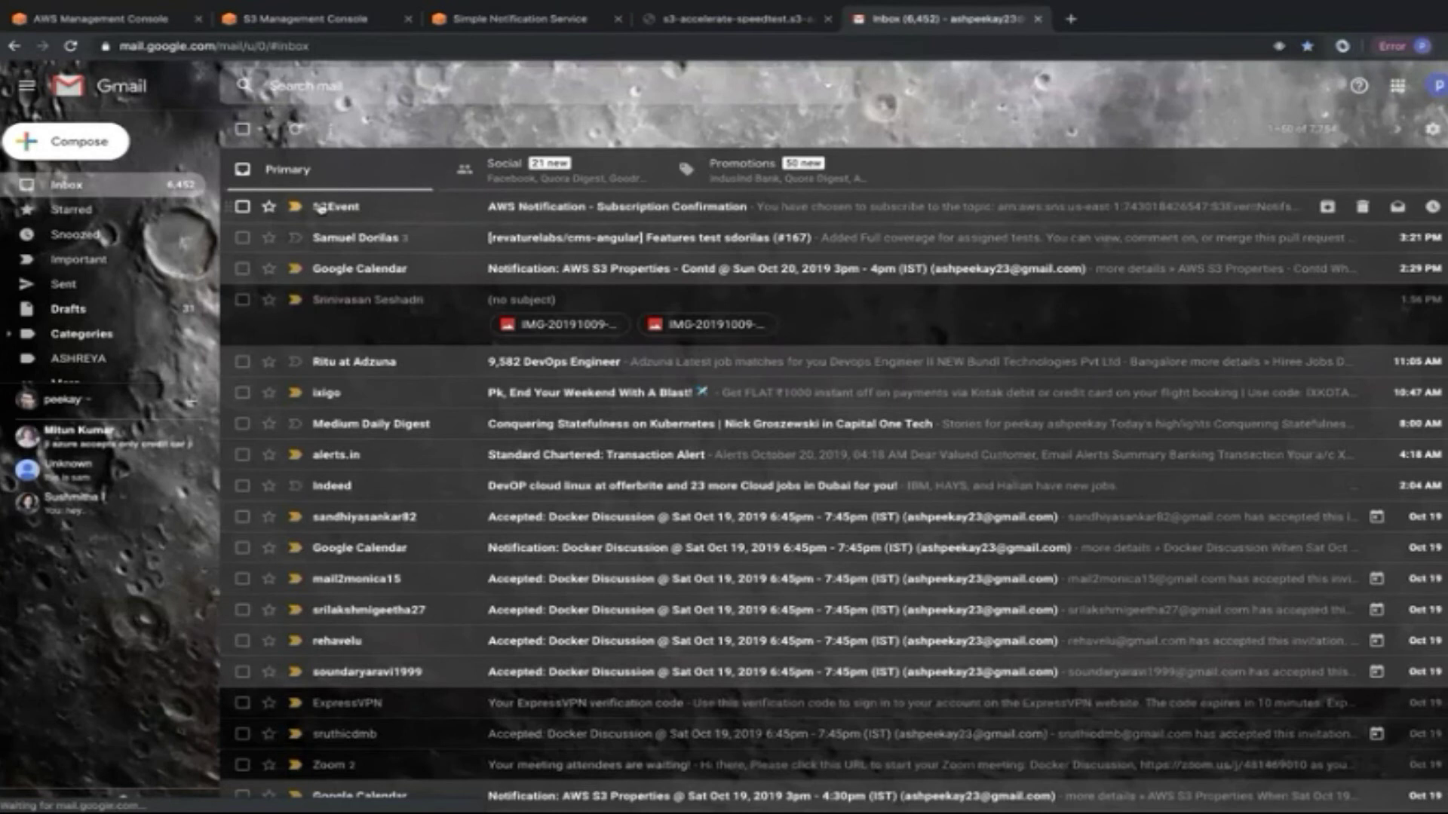
pyautogui.click(483, 208)
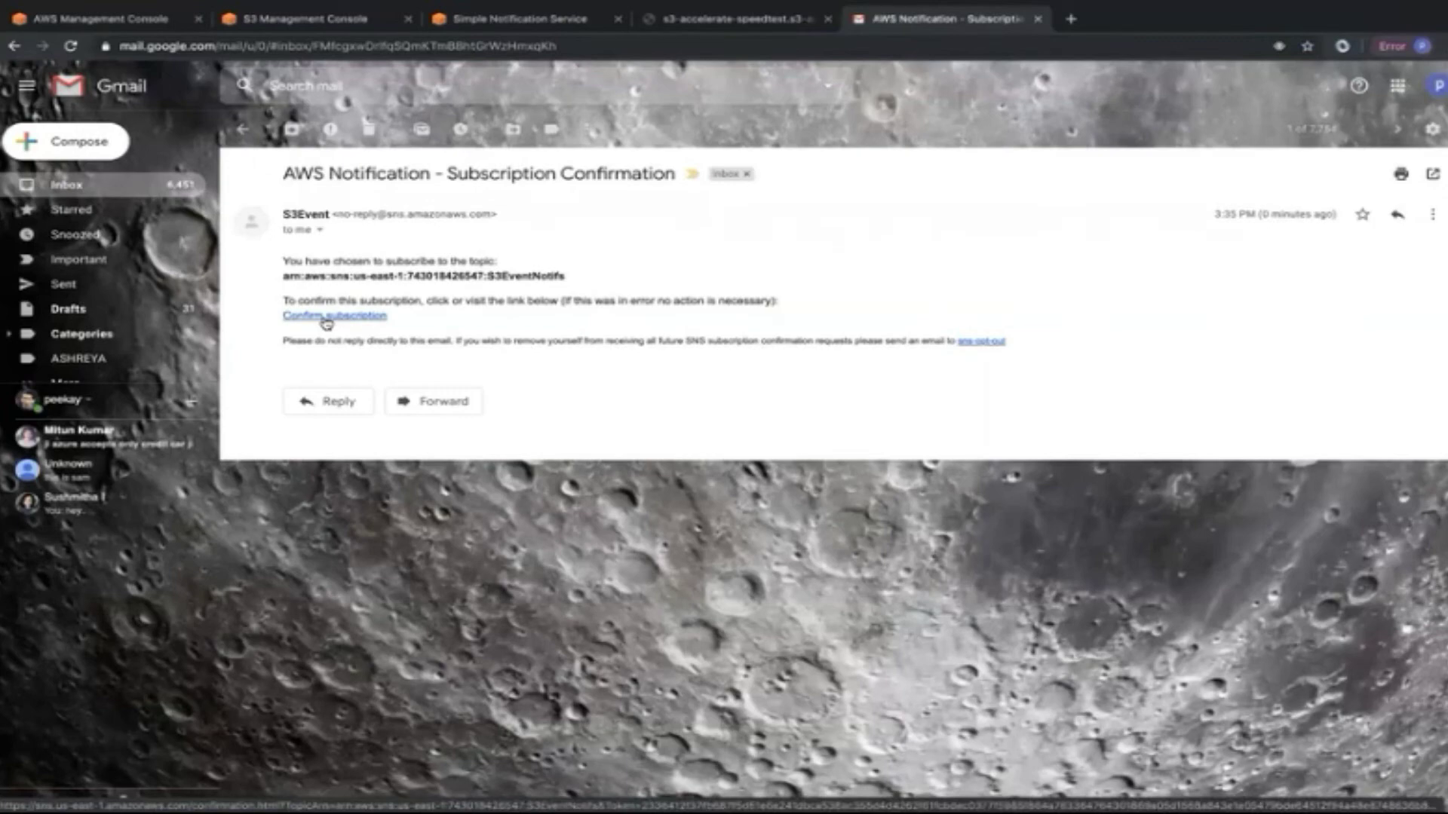
pyautogui.click(327, 317)
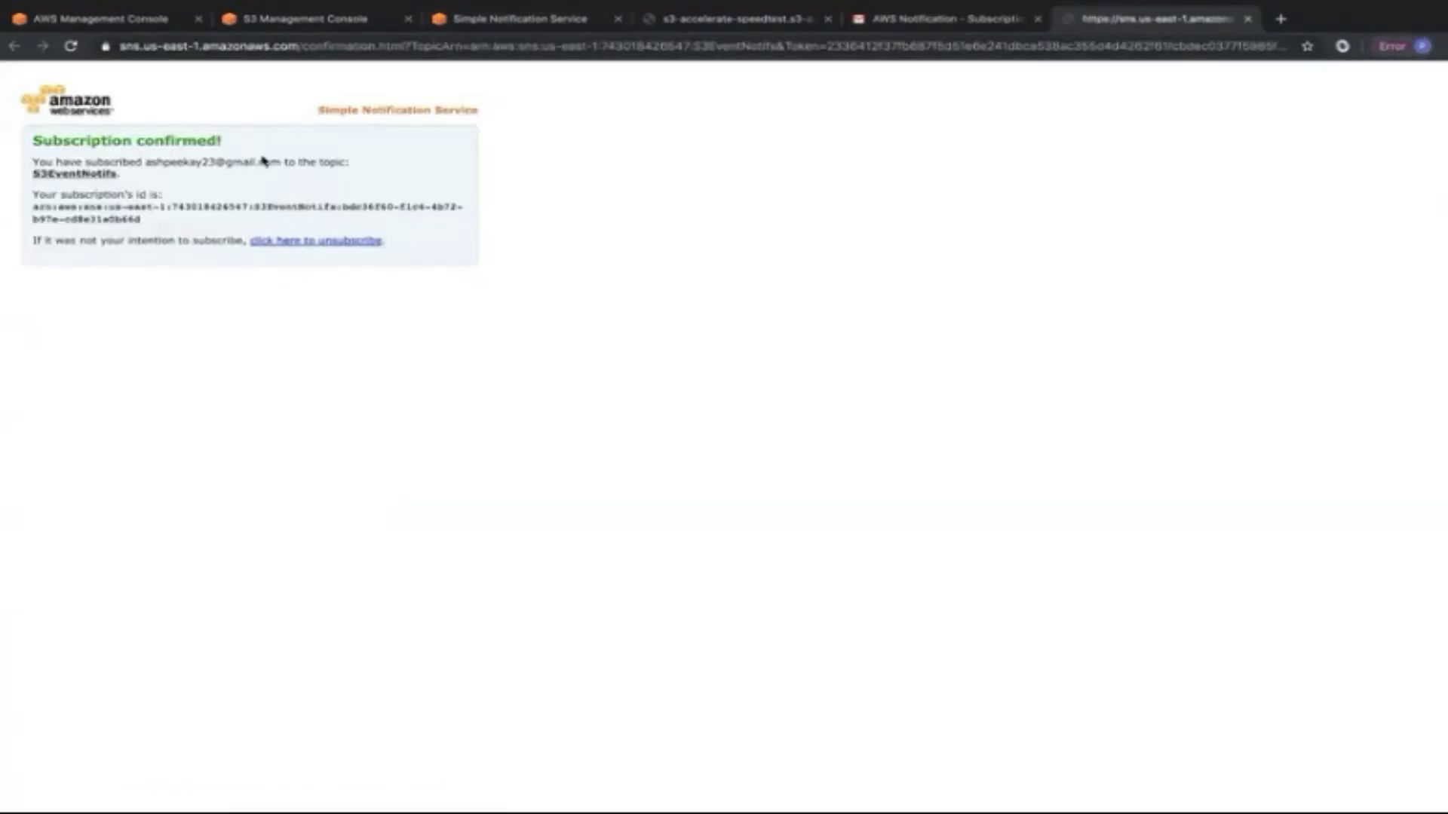
pyautogui.click(1247, 18)
pyautogui.click(493, 23)
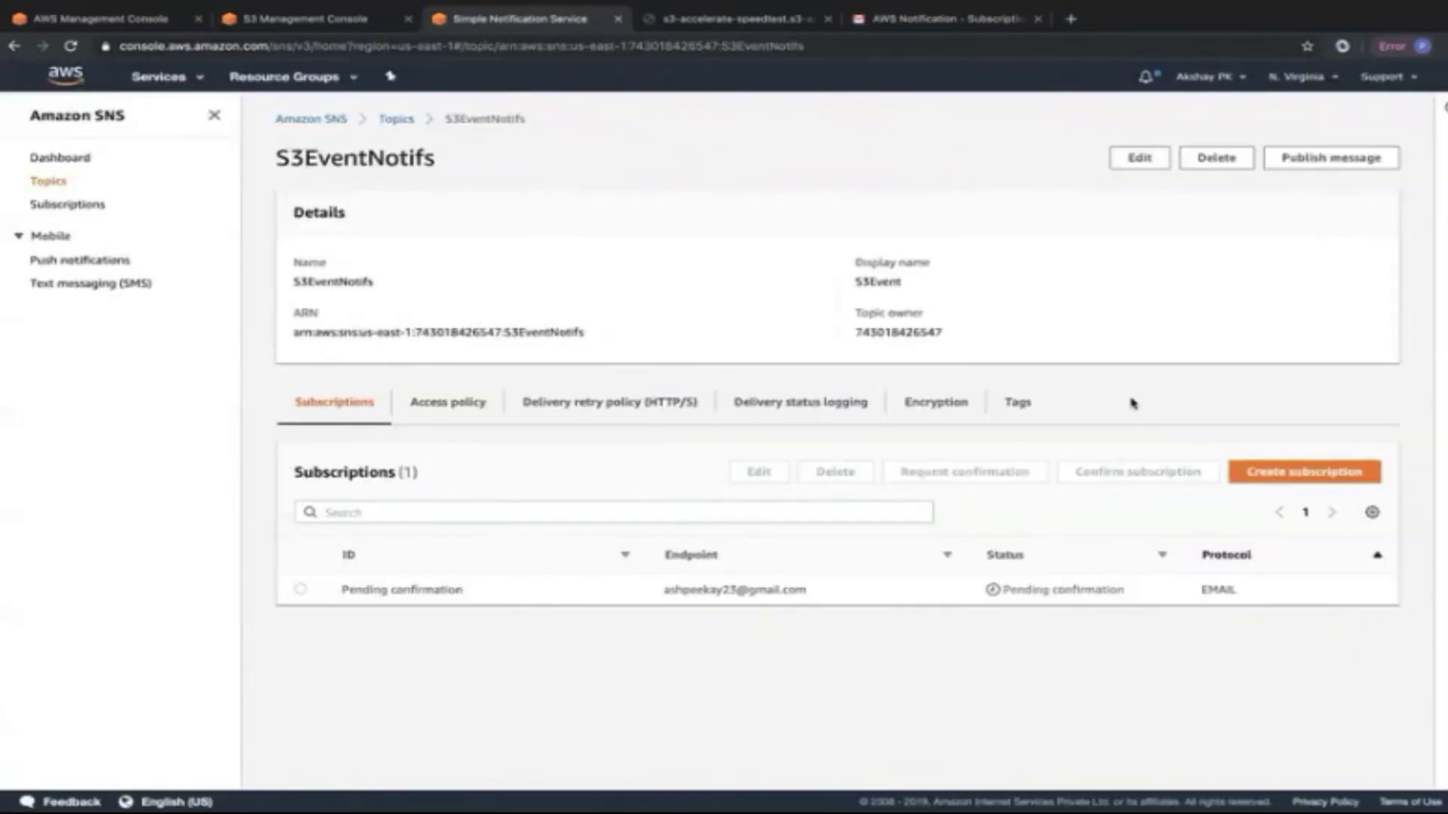
# Refresh the S3EventNotifs topic page to show the email subscription as Confirmed.
pyautogui.press('F5')
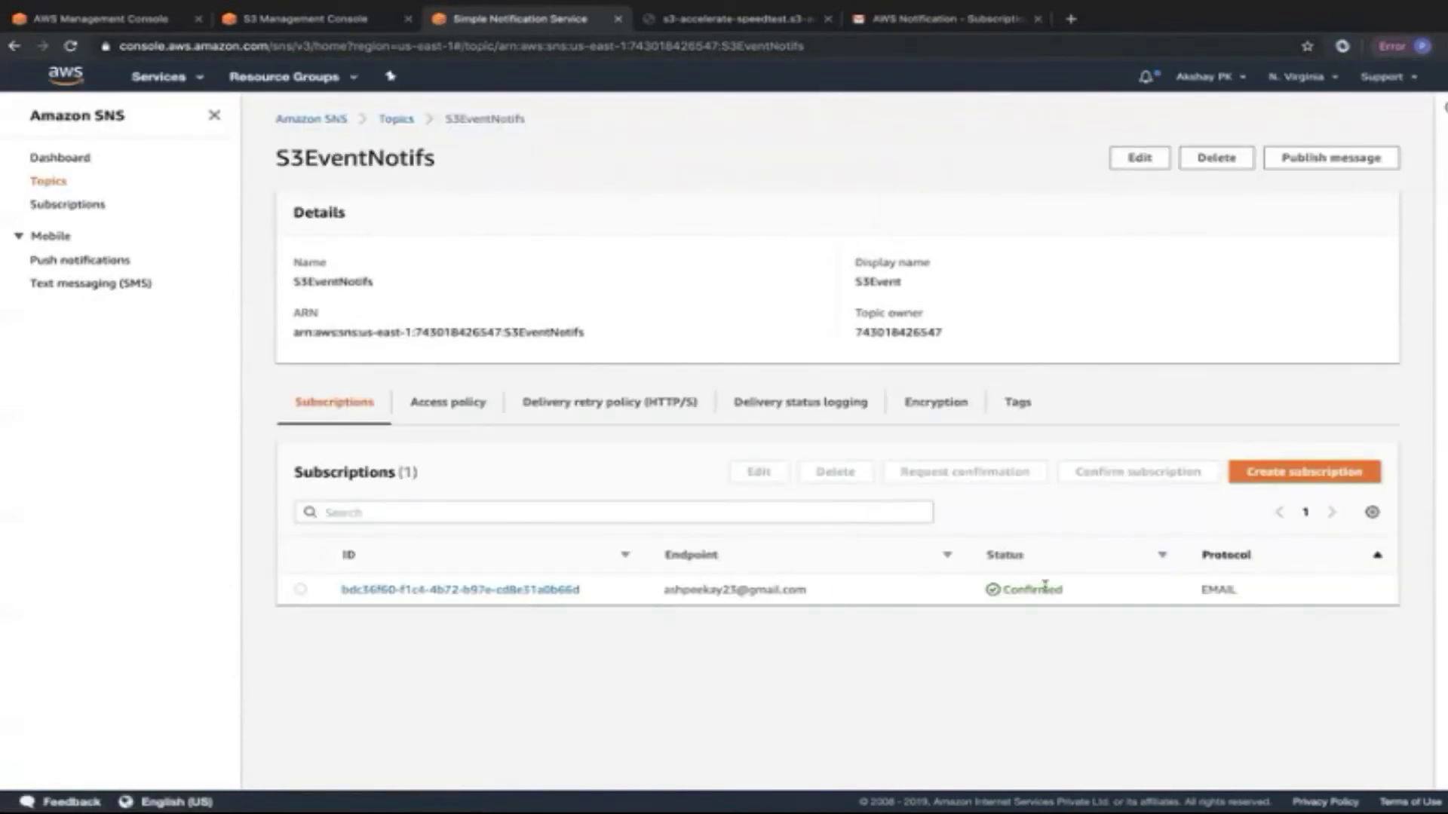
pyautogui.doubleClick(1029, 591)
pyautogui.click(1068, 598)
pyautogui.moveTo(1068, 598); pyautogui.dragTo(988, 593)
pyautogui.click(992, 594)
pyautogui.click(50, 182)
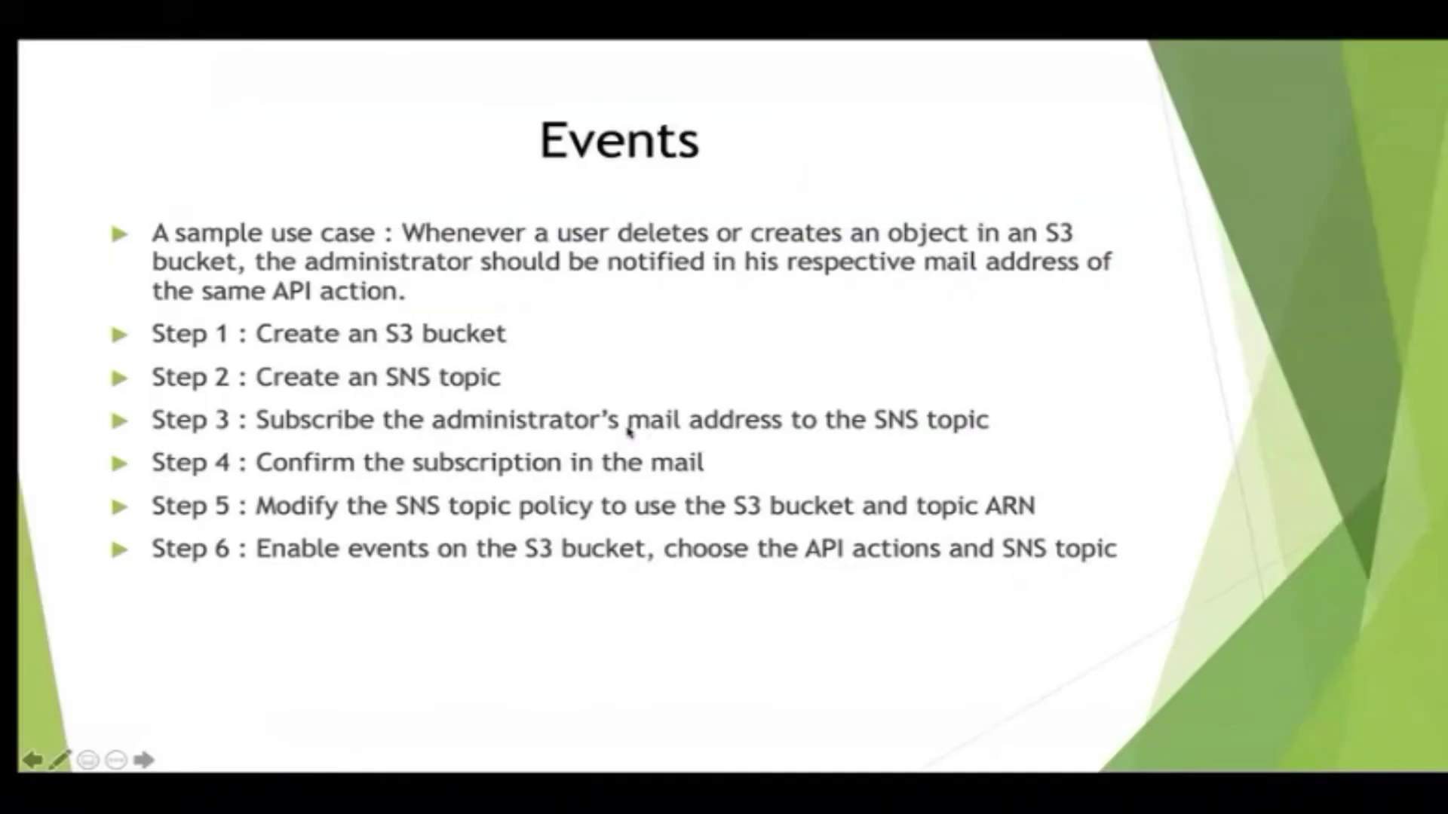
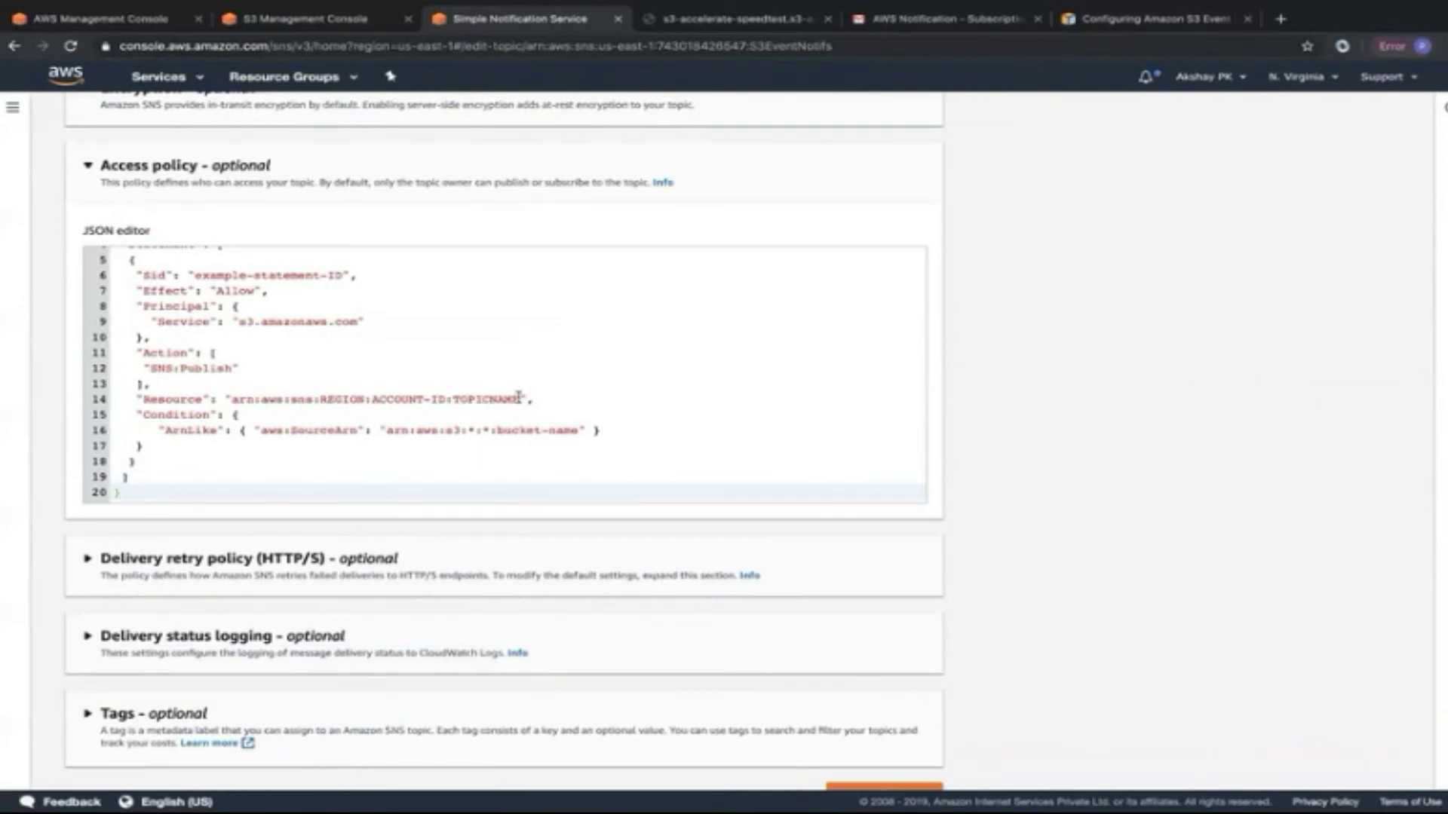
# Open Simple Notification Service in a new browser tab.
pyautogui.click(171, 77)
pyautogui.rightClick(54, 160)
pyautogui.click(74, 164)
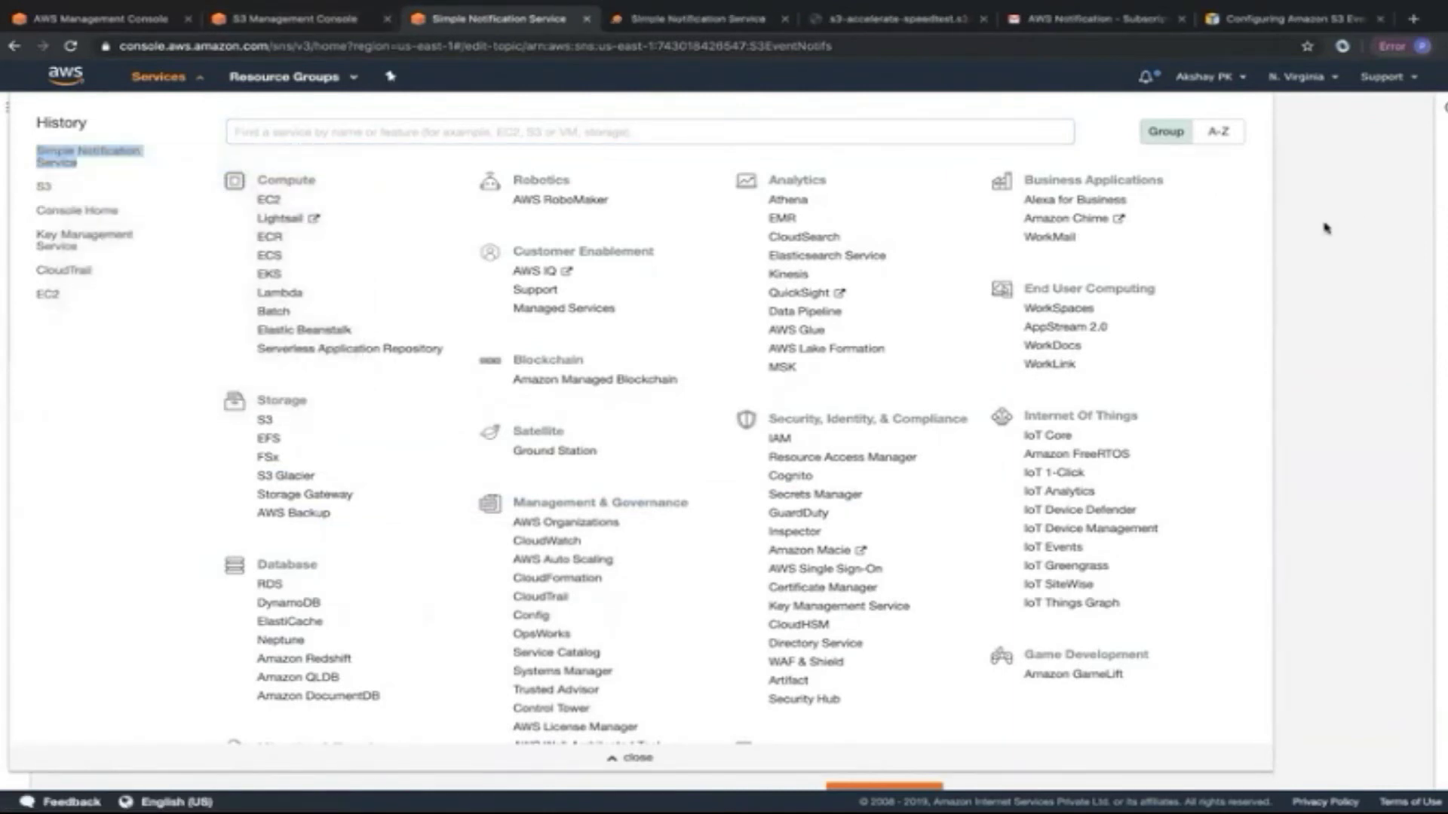
pyautogui.click(393, 67)
# Copy the eventnotif bucket's ARN and paste it over the placeholder on line 16.
pyautogui.click(332, 23)
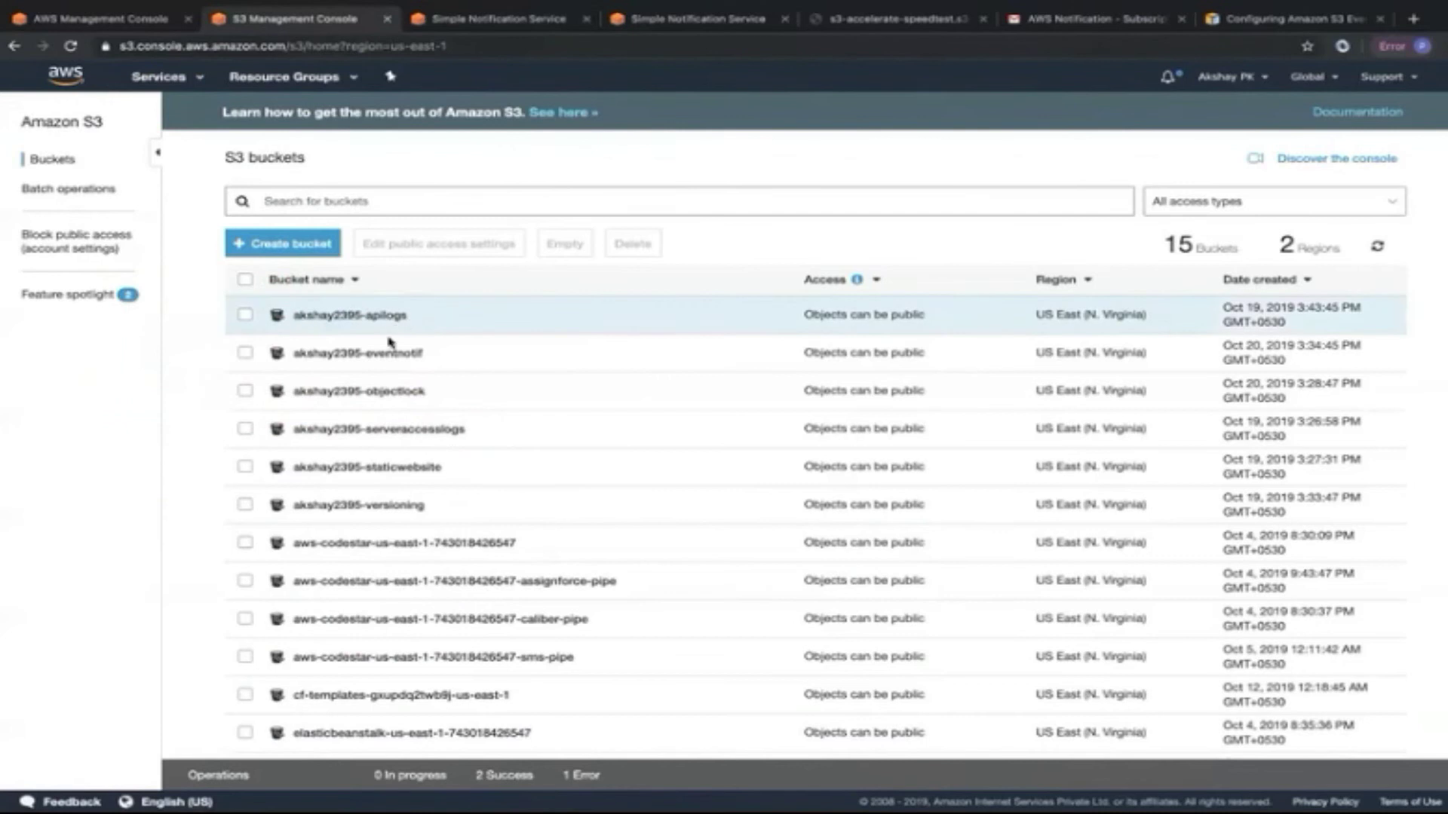
pyautogui.click(380, 359)
pyautogui.click(541, 174)
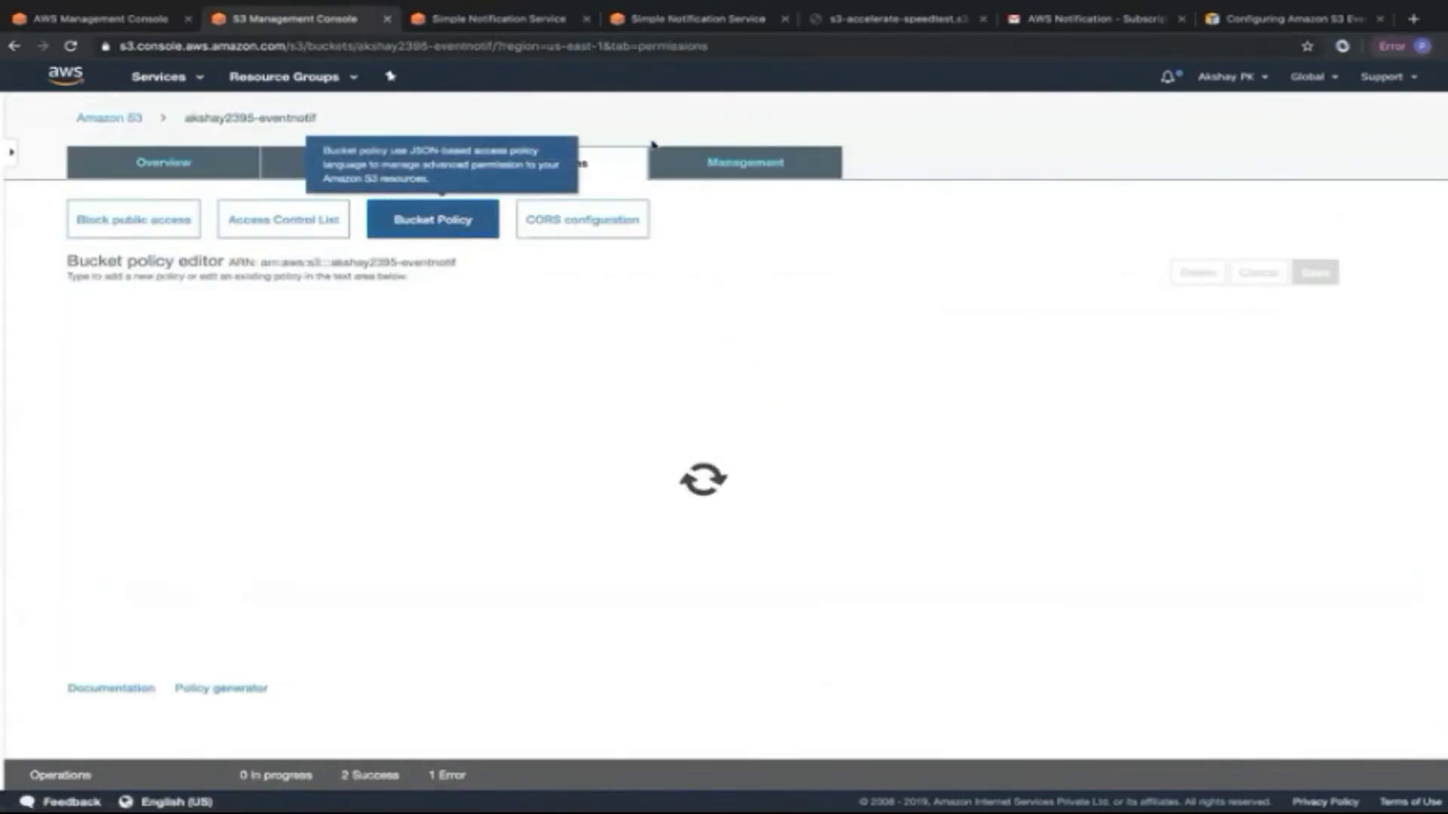
pyautogui.moveTo(457, 262); pyautogui.dragTo(261, 263)
pyautogui.hotkey('ctrl', 'c')
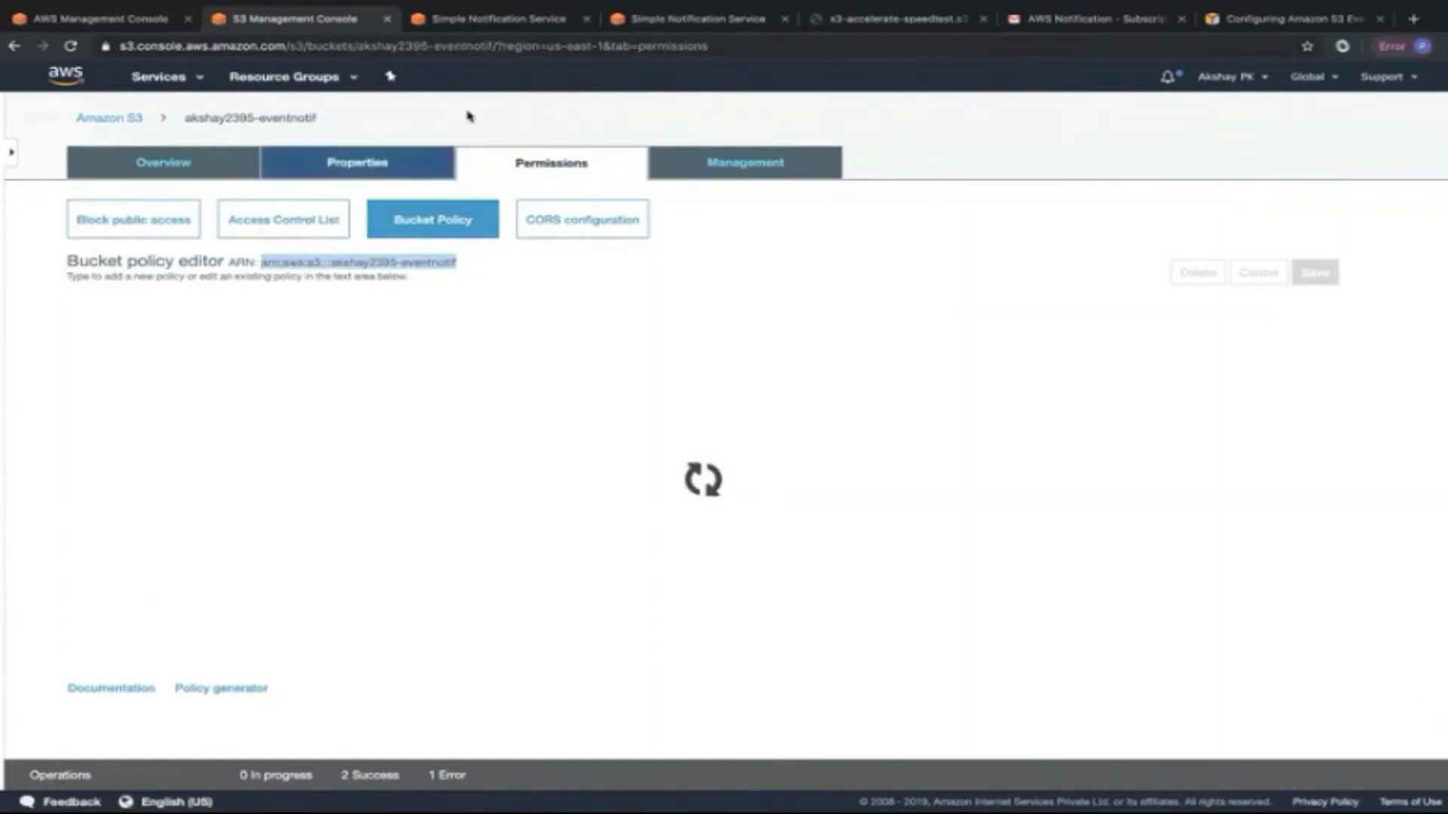
pyautogui.click(430, 21)
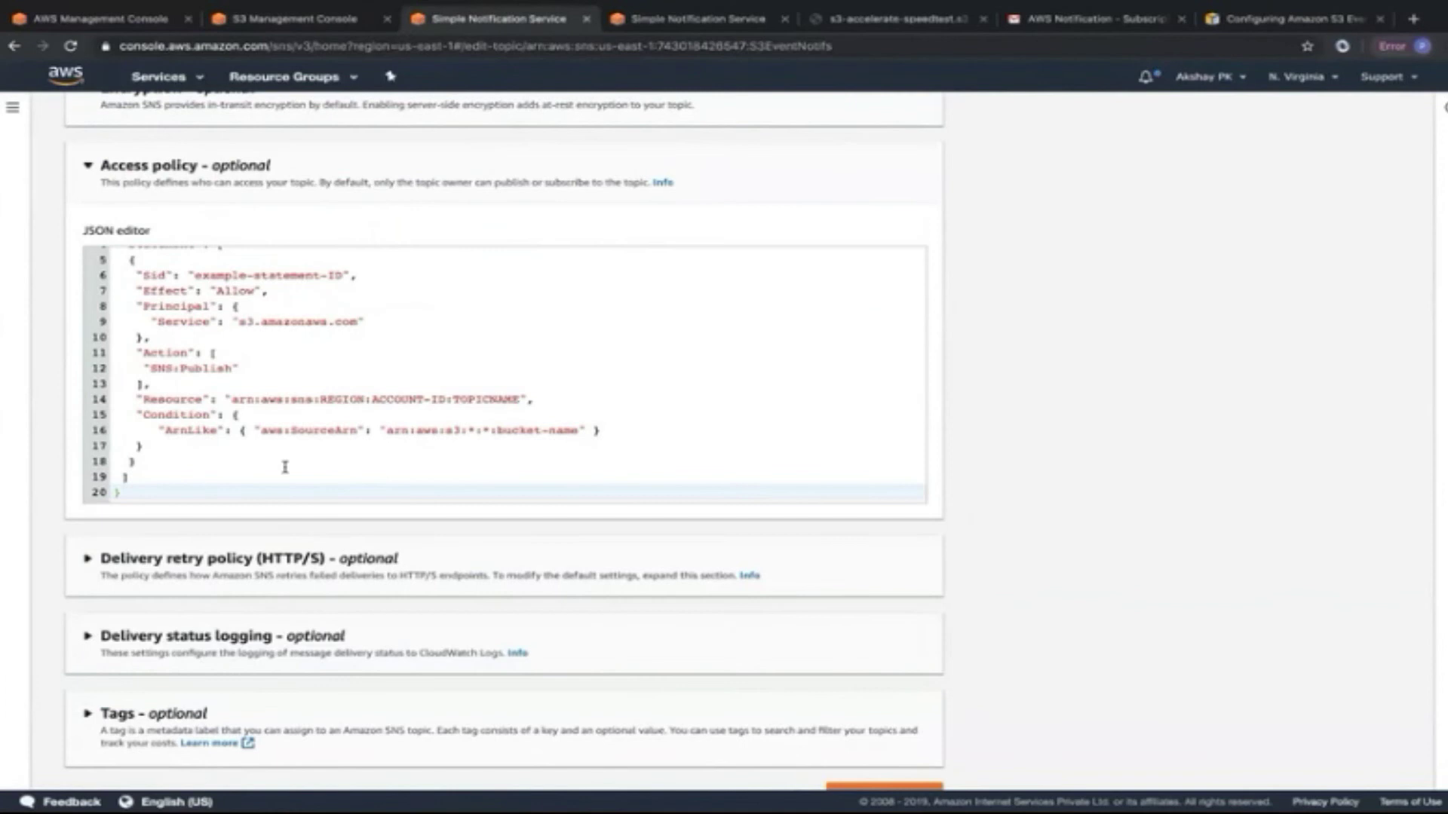
pyautogui.moveTo(578, 430); pyautogui.dragTo(384, 427)
pyautogui.hotkey('ctrl', 'v')
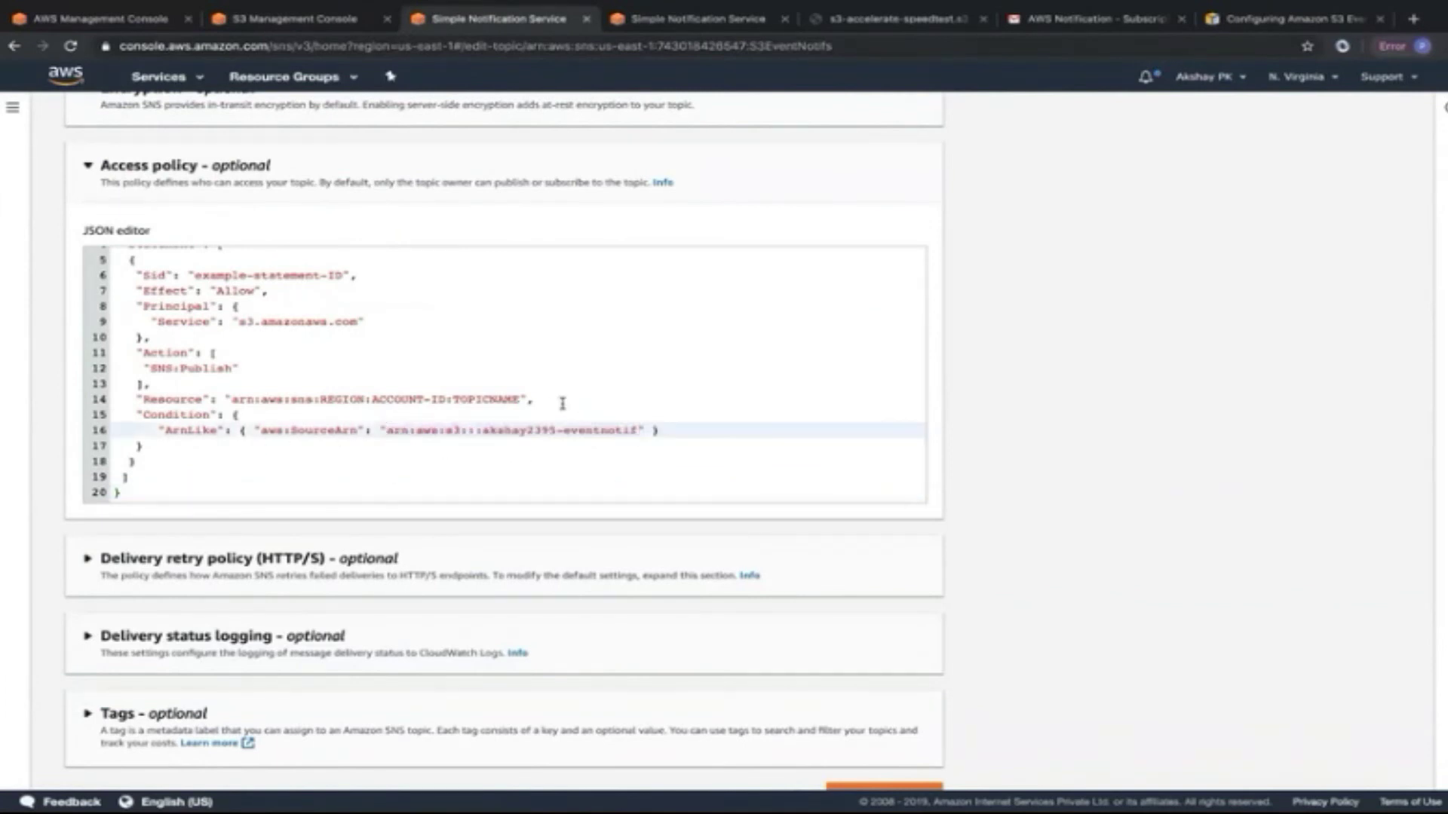
# Copy the S3EventNotifs topic ARN and paste it over the placeholder Resource on line 14.
pyautogui.click(673, 30)
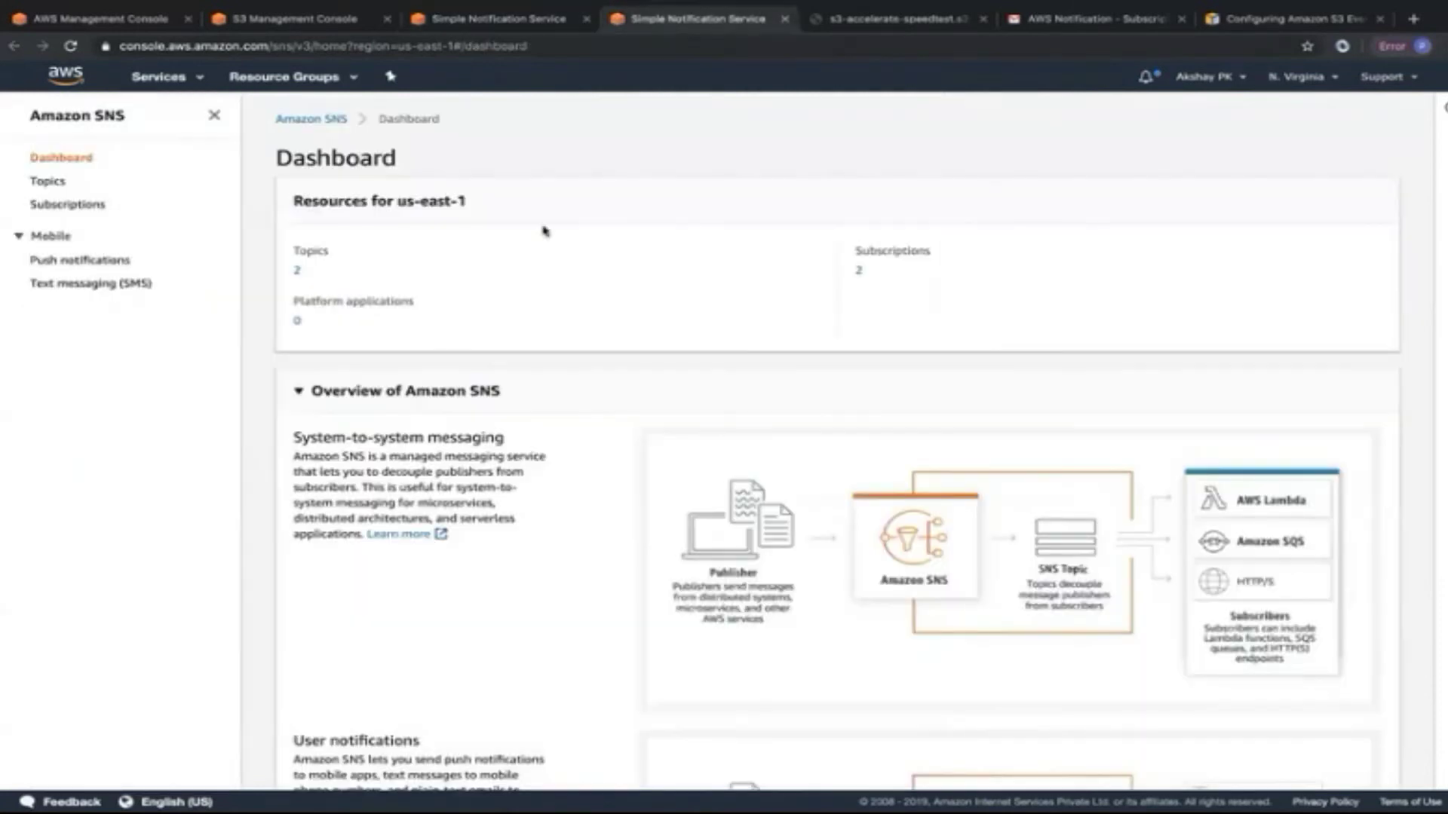
pyautogui.click(299, 271)
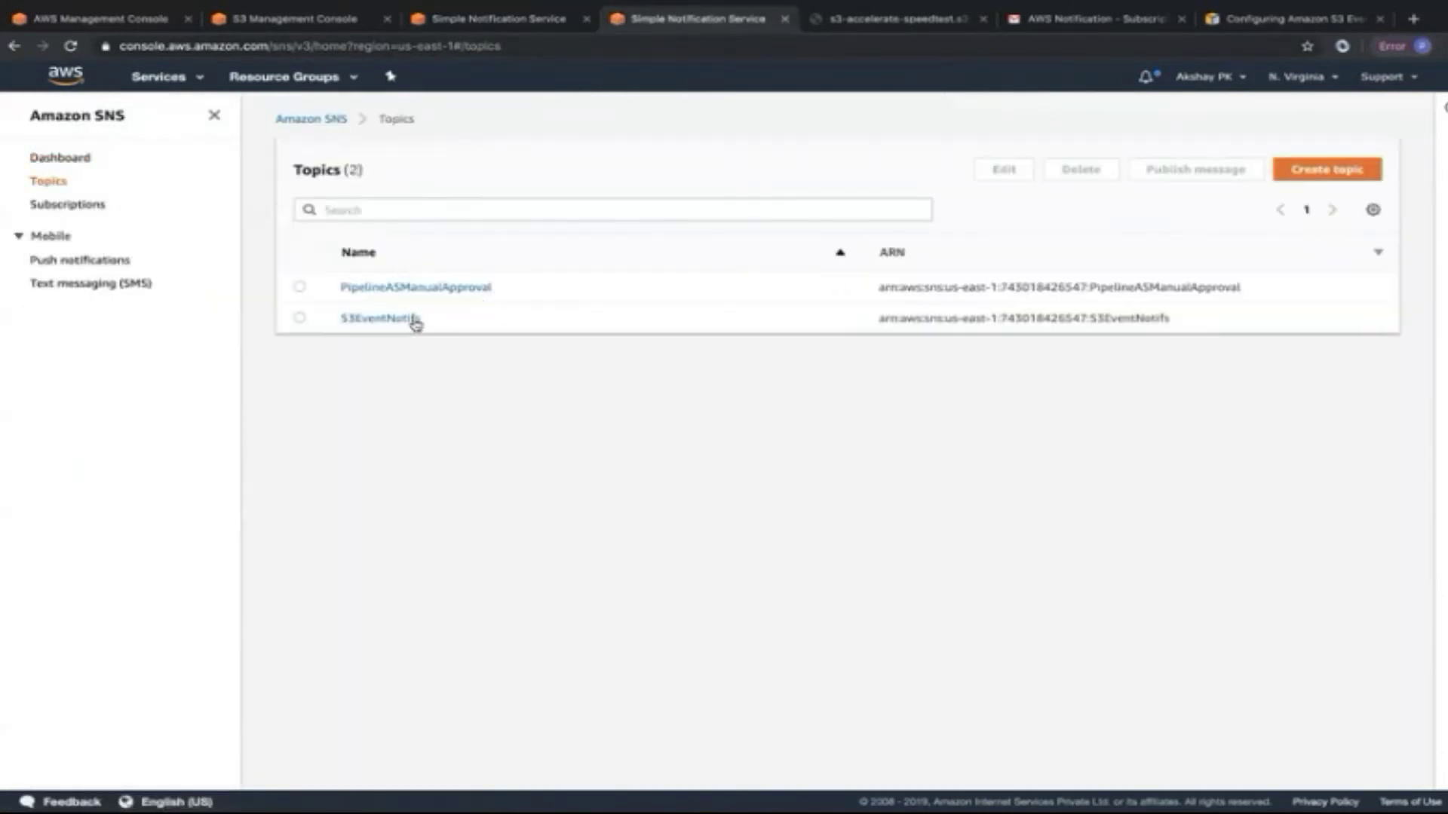
pyautogui.moveTo(1178, 322); pyautogui.dragTo(881, 332)
pyautogui.hotkey('ctrl', 'c')
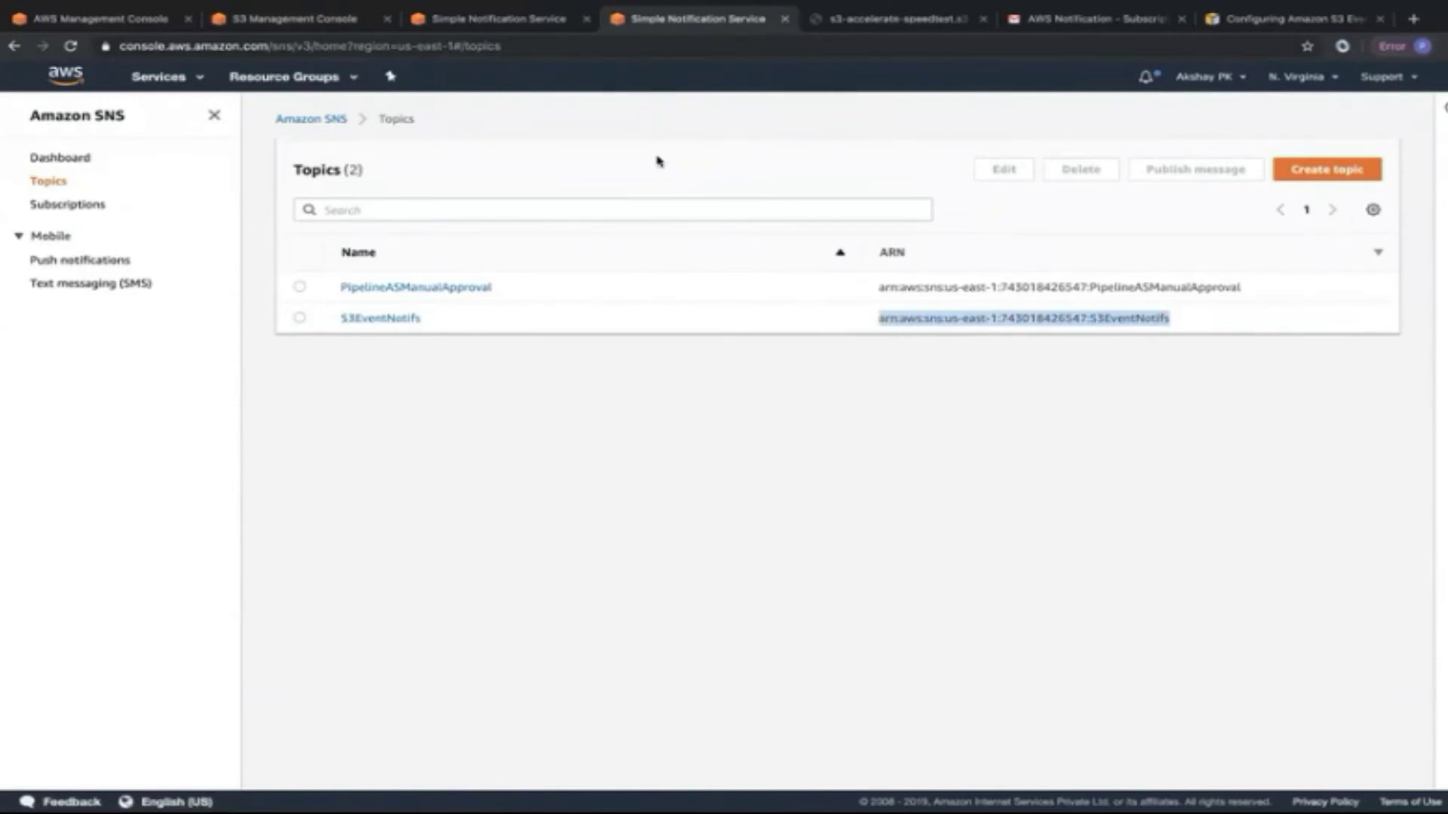
pyautogui.click(501, 28)
pyautogui.moveTo(516, 394); pyautogui.dragTo(230, 395)
pyautogui.hotkey('ctrl', 'v')
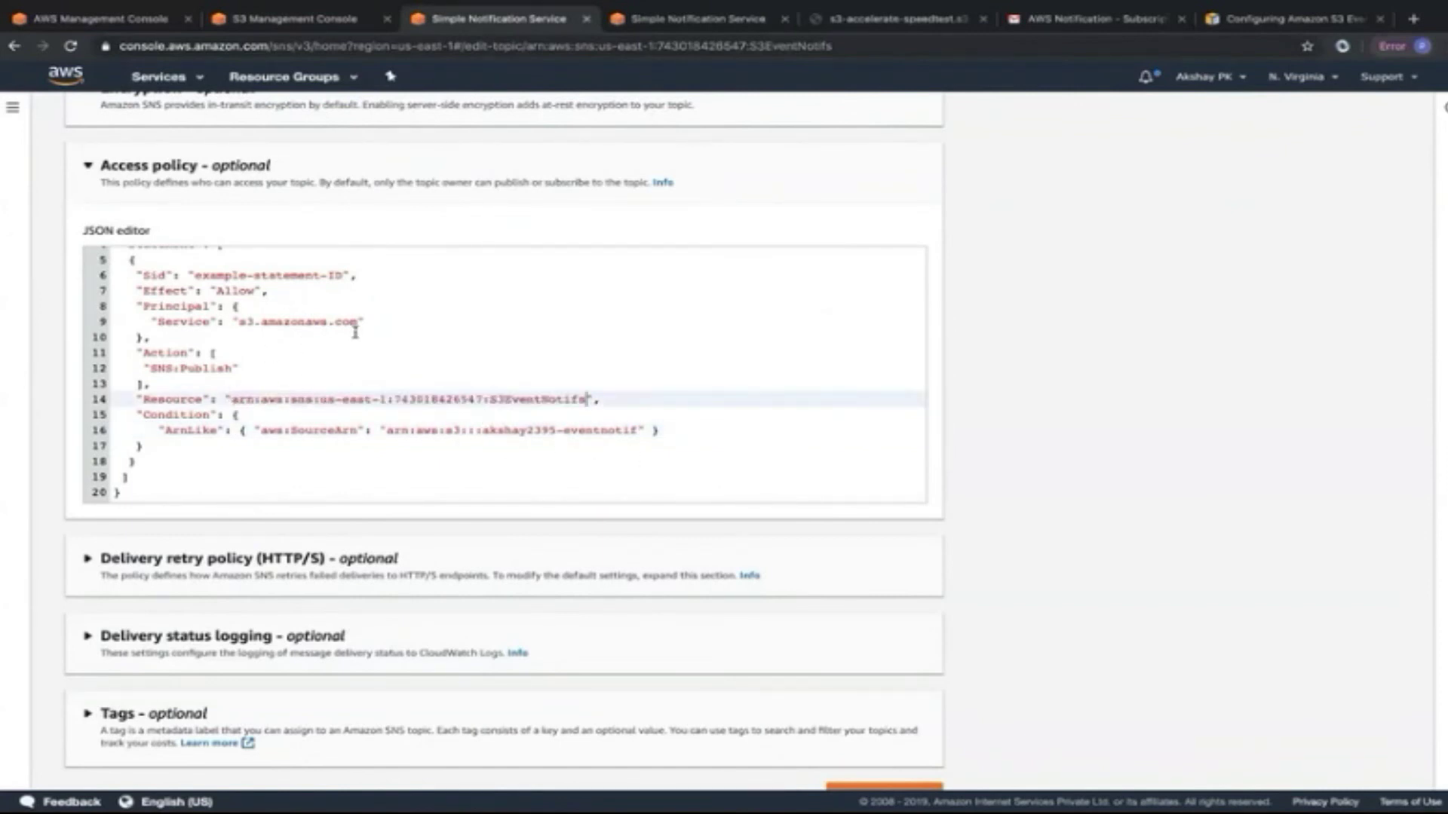
pyautogui.scroll(1, 356, 333)
pyautogui.scroll(-1, 355, 328)
pyautogui.scroll(-1, 1017, 546)
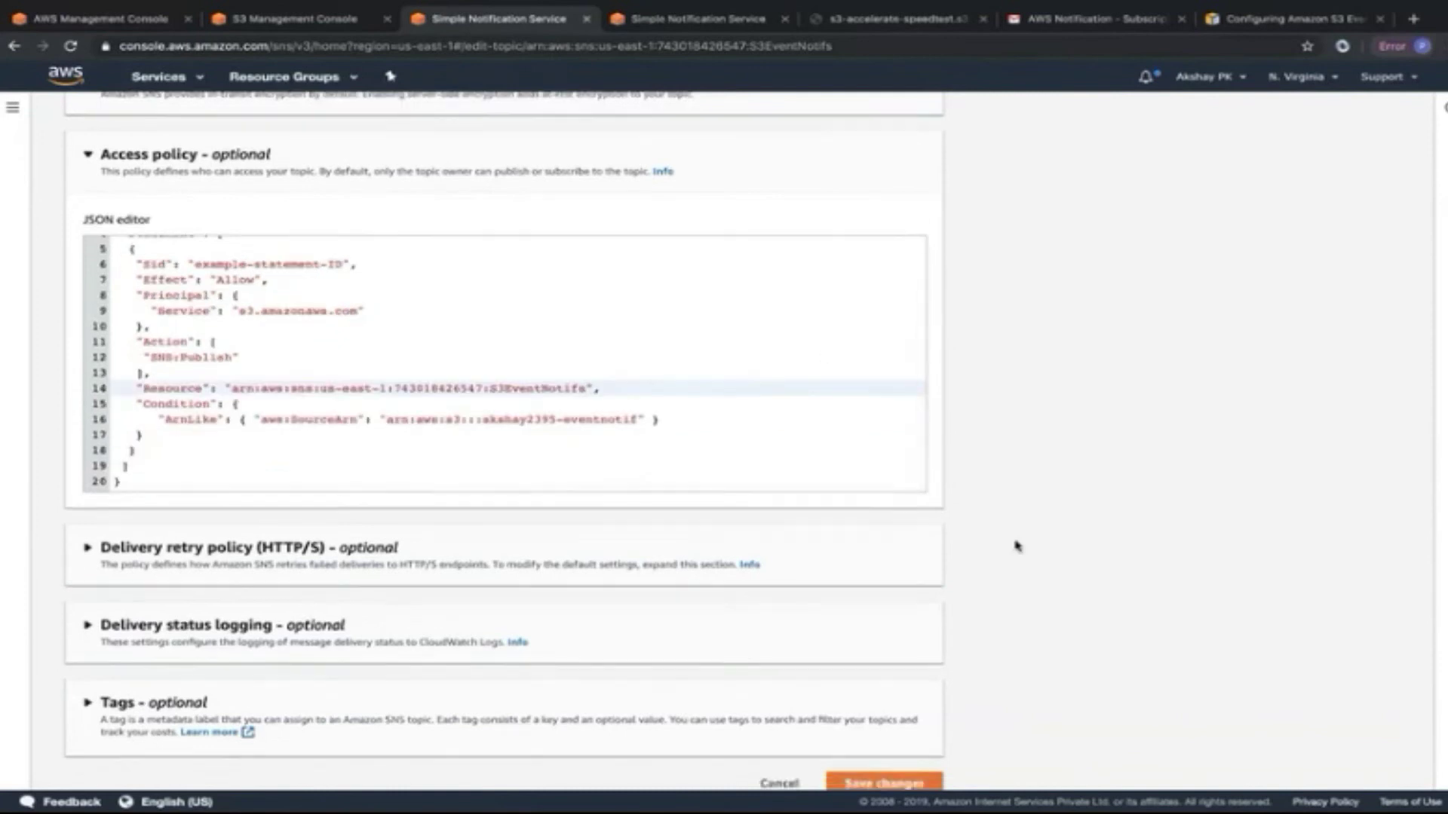
pyautogui.scroll(-1, 1017, 546)
# Save the S3EventNotifs access policy, review the saved JSON, and go back to S3.
pyautogui.click(891, 765)
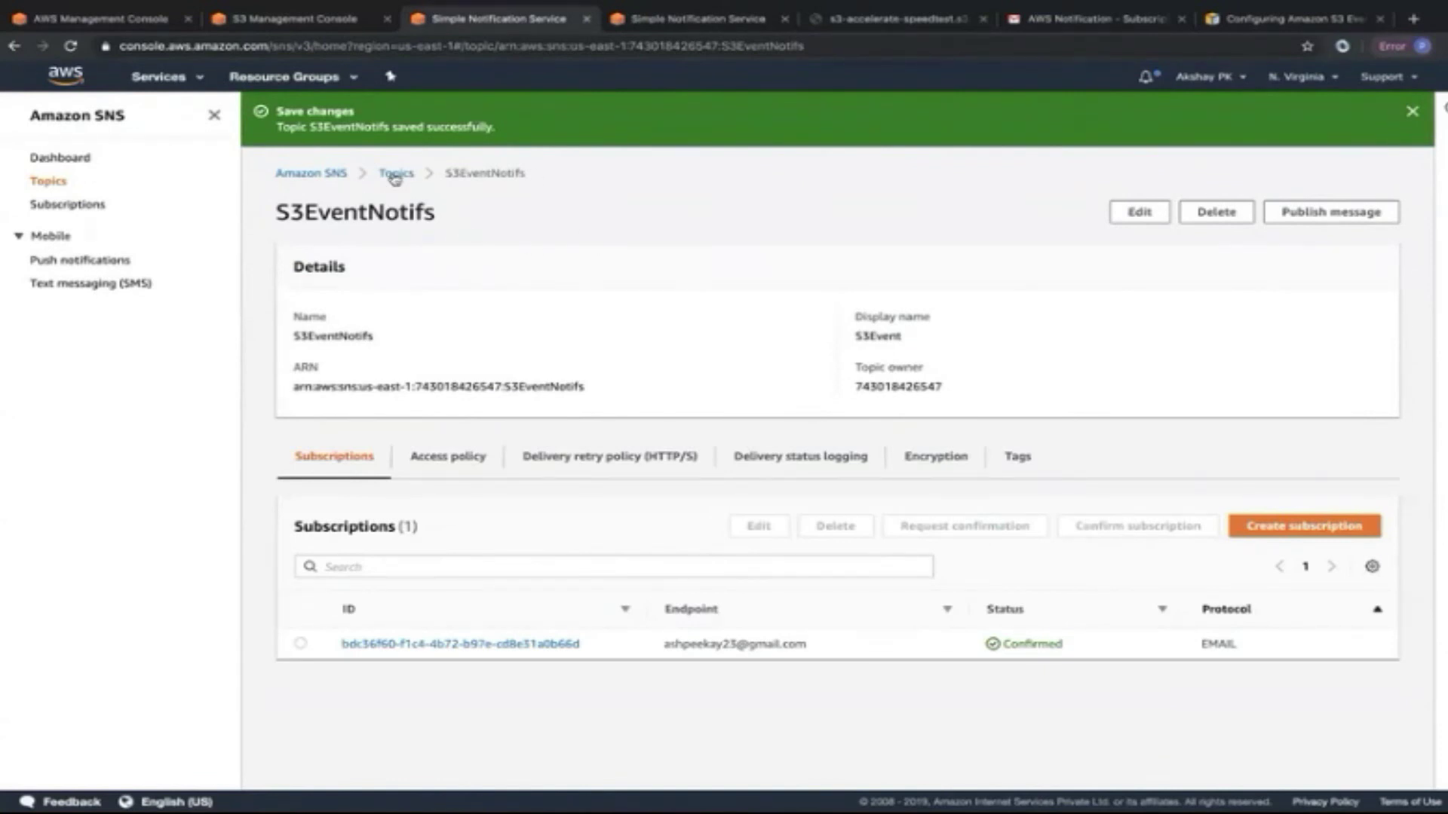
pyautogui.click(446, 458)
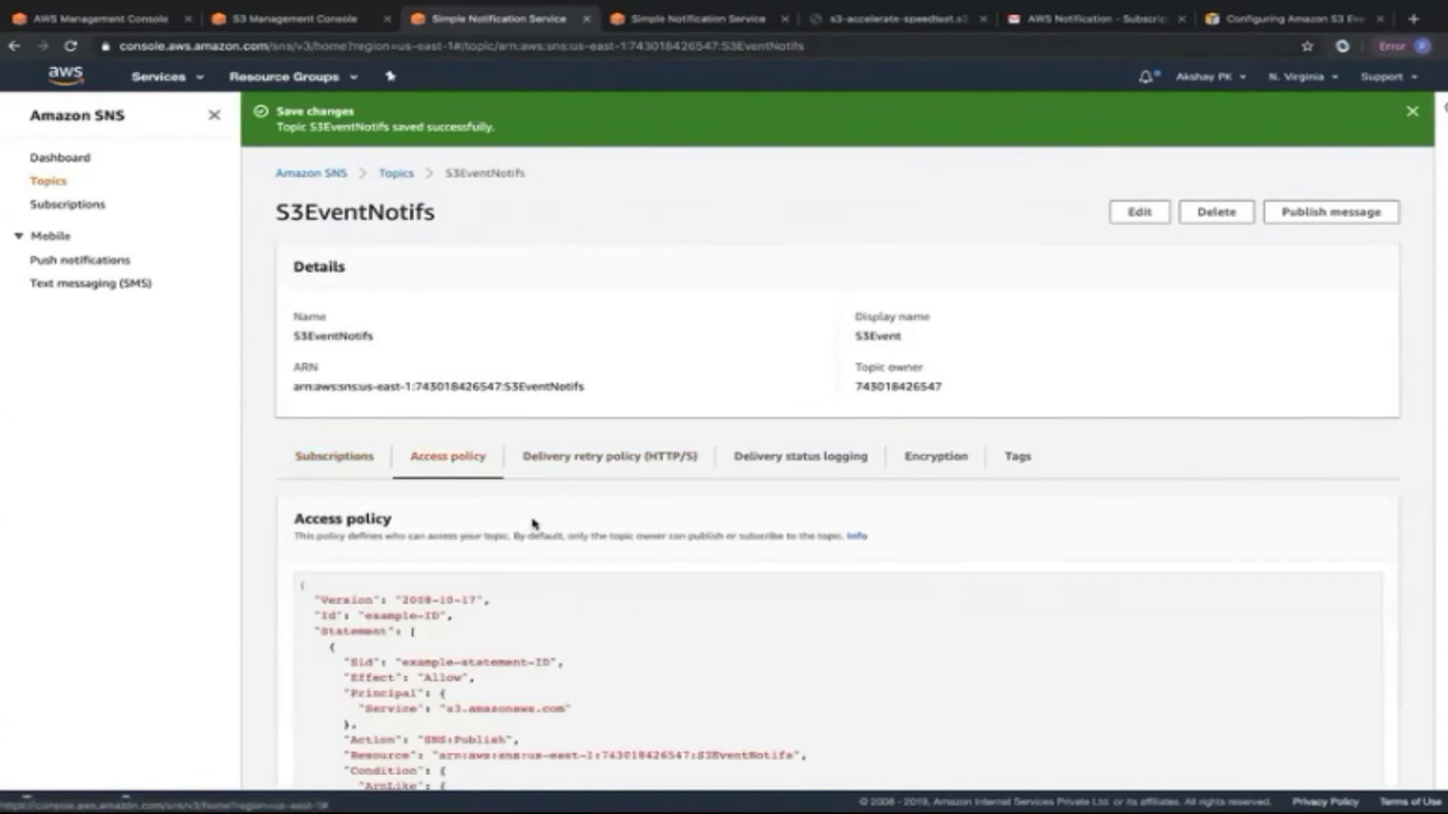
pyautogui.scroll(-2, 534, 523)
pyautogui.scroll(-2, 484, 623)
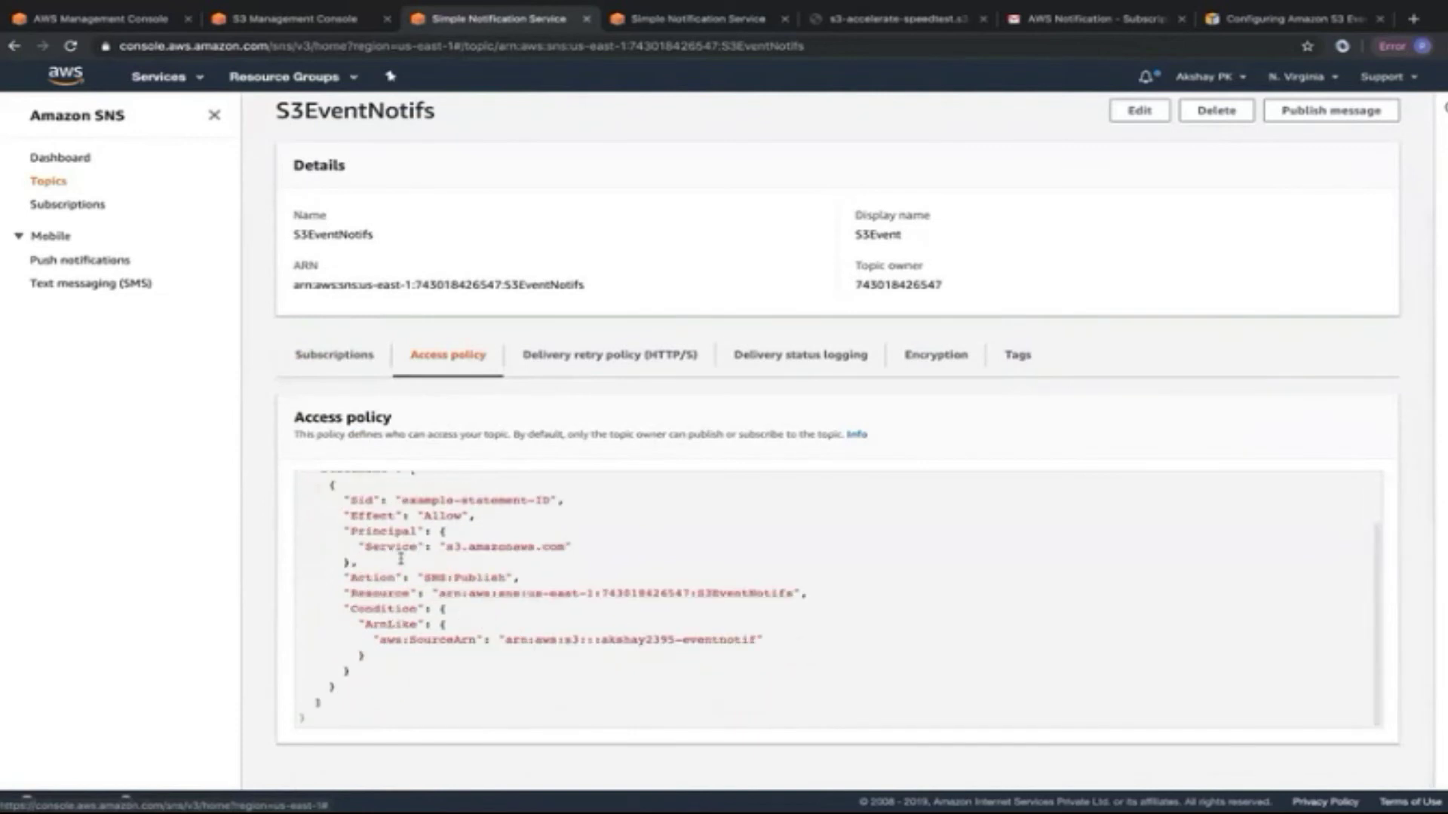
pyautogui.scroll(2, 495, 519)
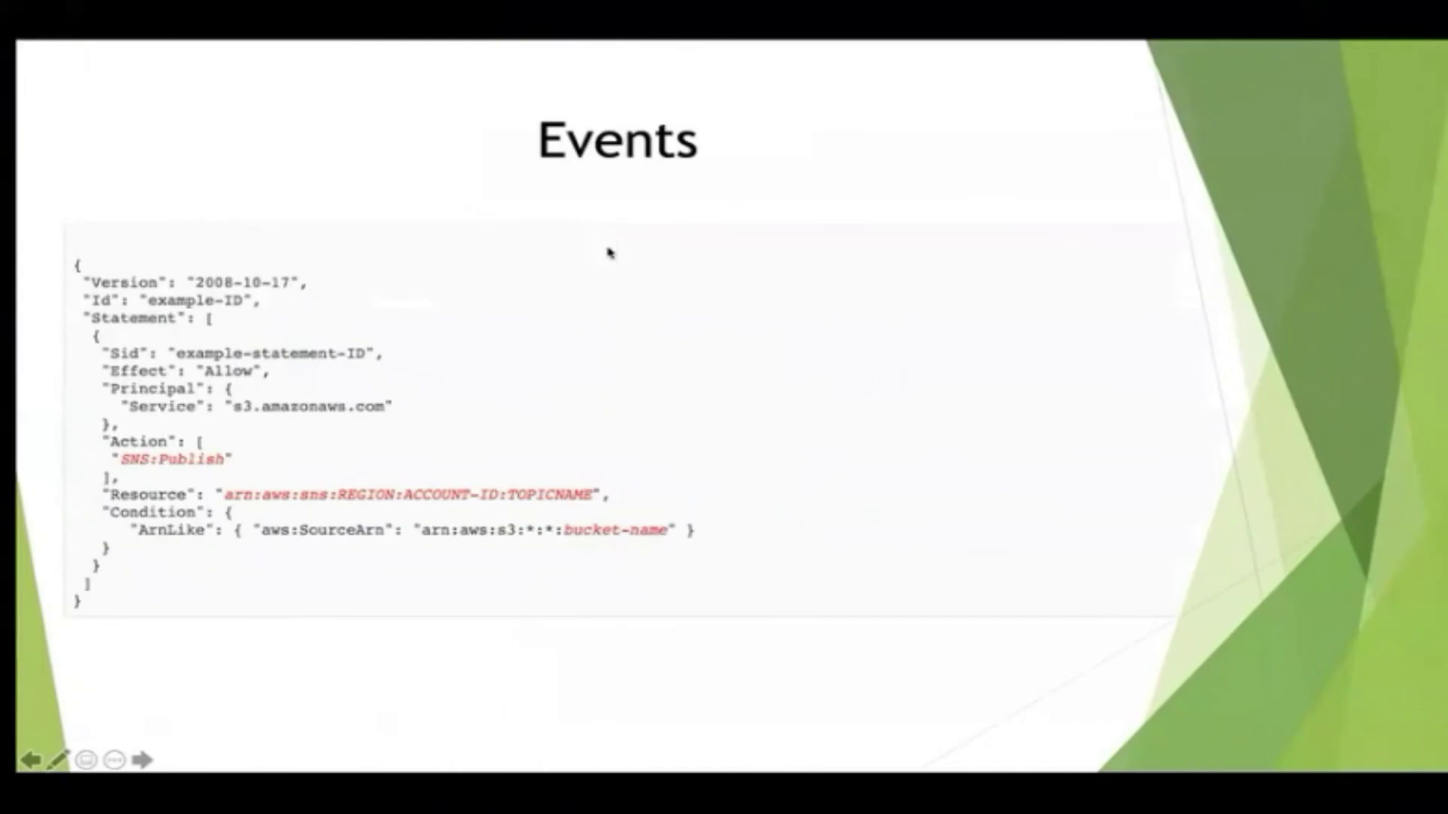
pyautogui.press('Left')
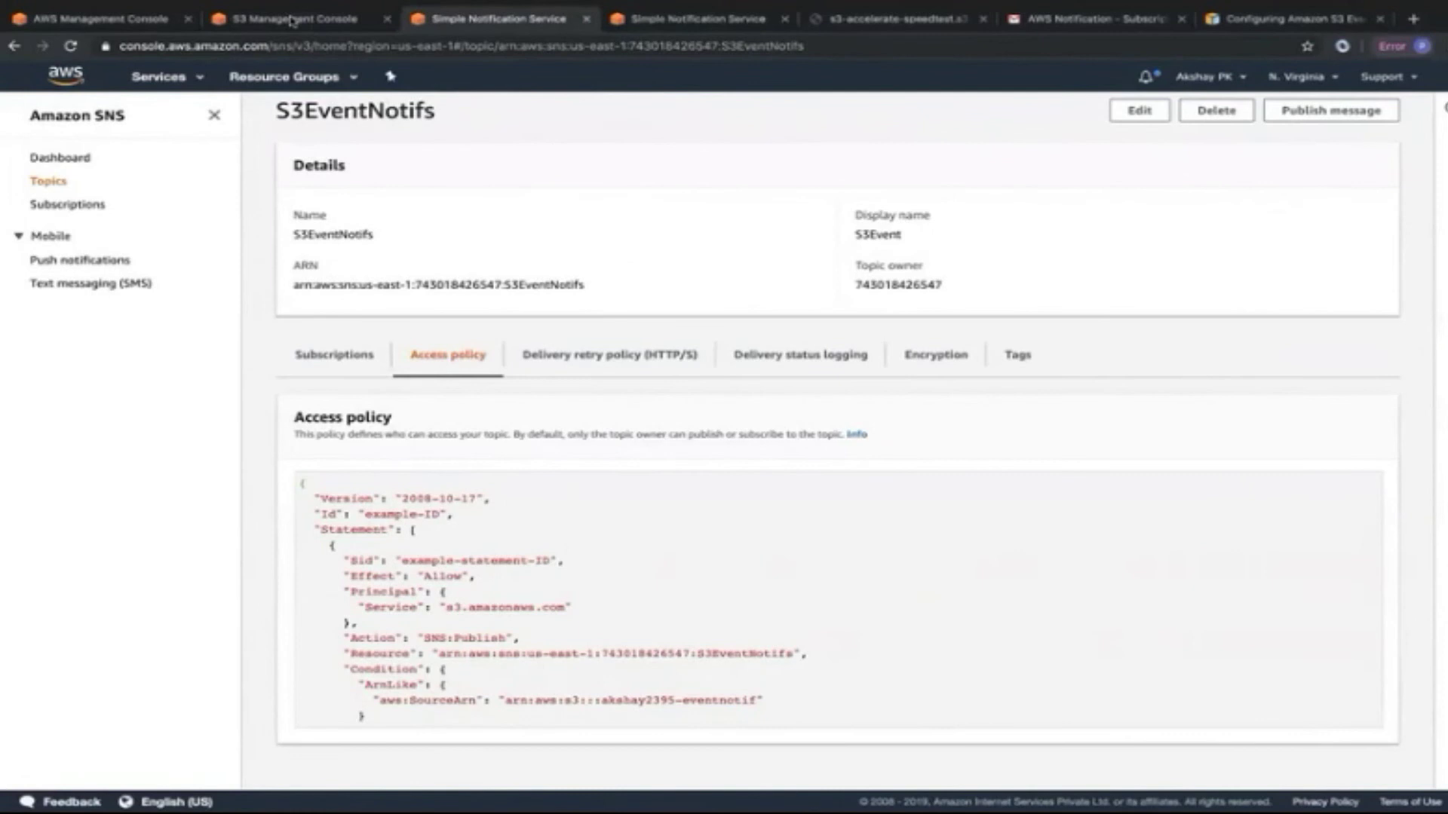
pyautogui.click(291, 20)
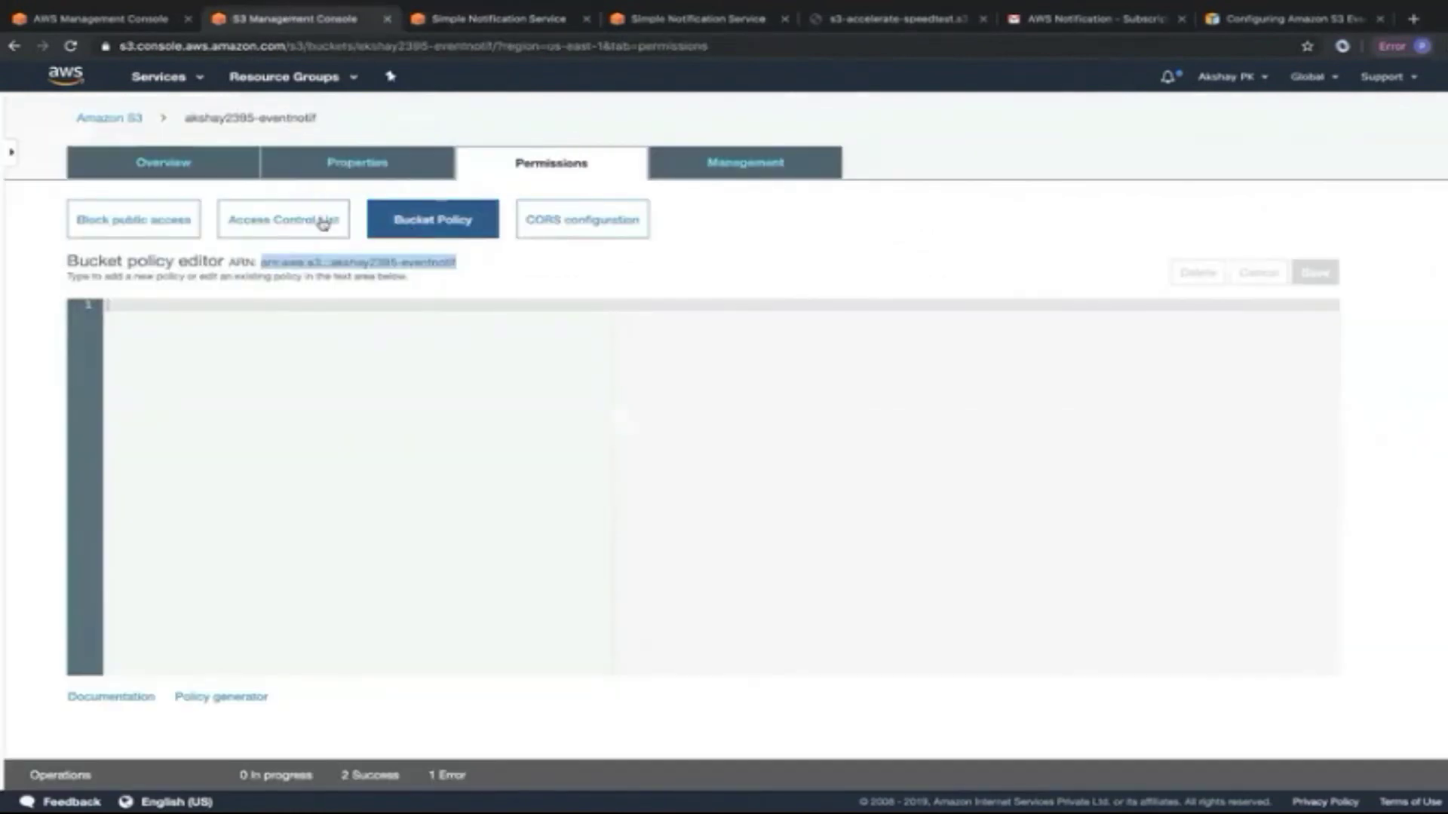
# In the eventnotif bucket's Properties, open Events and begin a new notification.
pyautogui.click(413, 169)
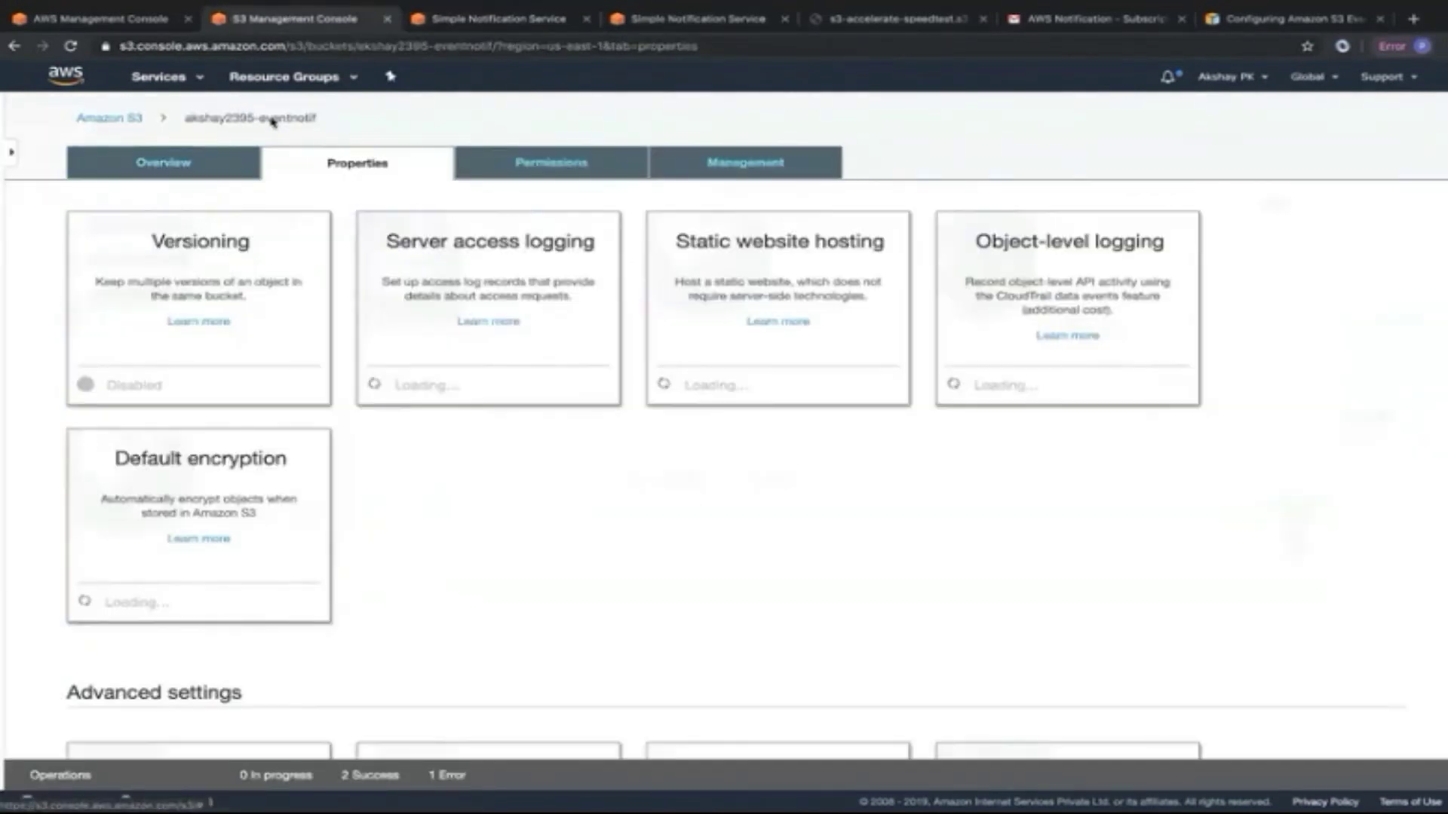
pyautogui.scroll(-2, 667, 509)
pyautogui.scroll(-2, 667, 509)
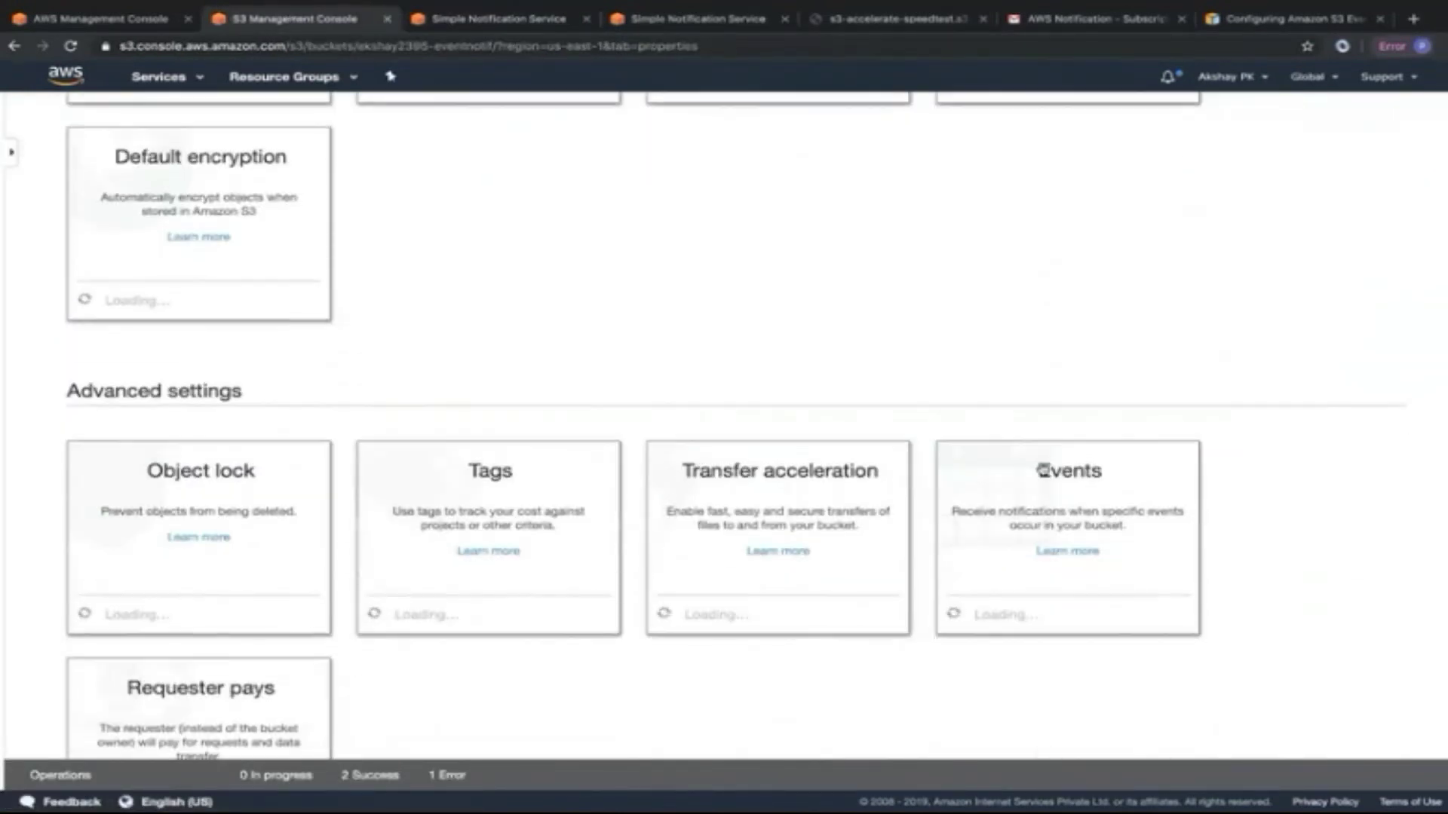
pyautogui.scroll(-2, 899, 513)
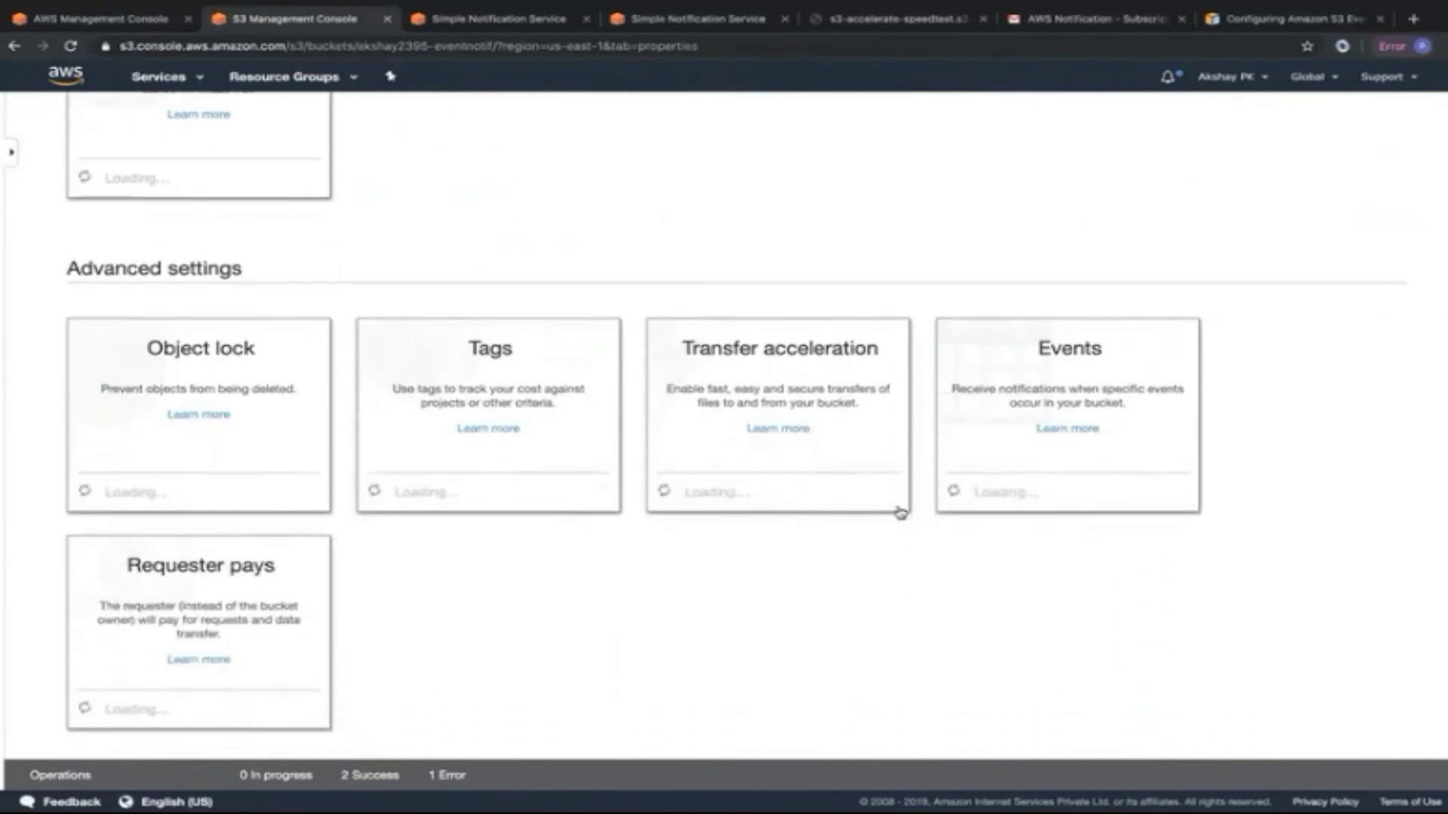
pyautogui.click(1048, 369)
pyautogui.scroll(-2, 743, 519)
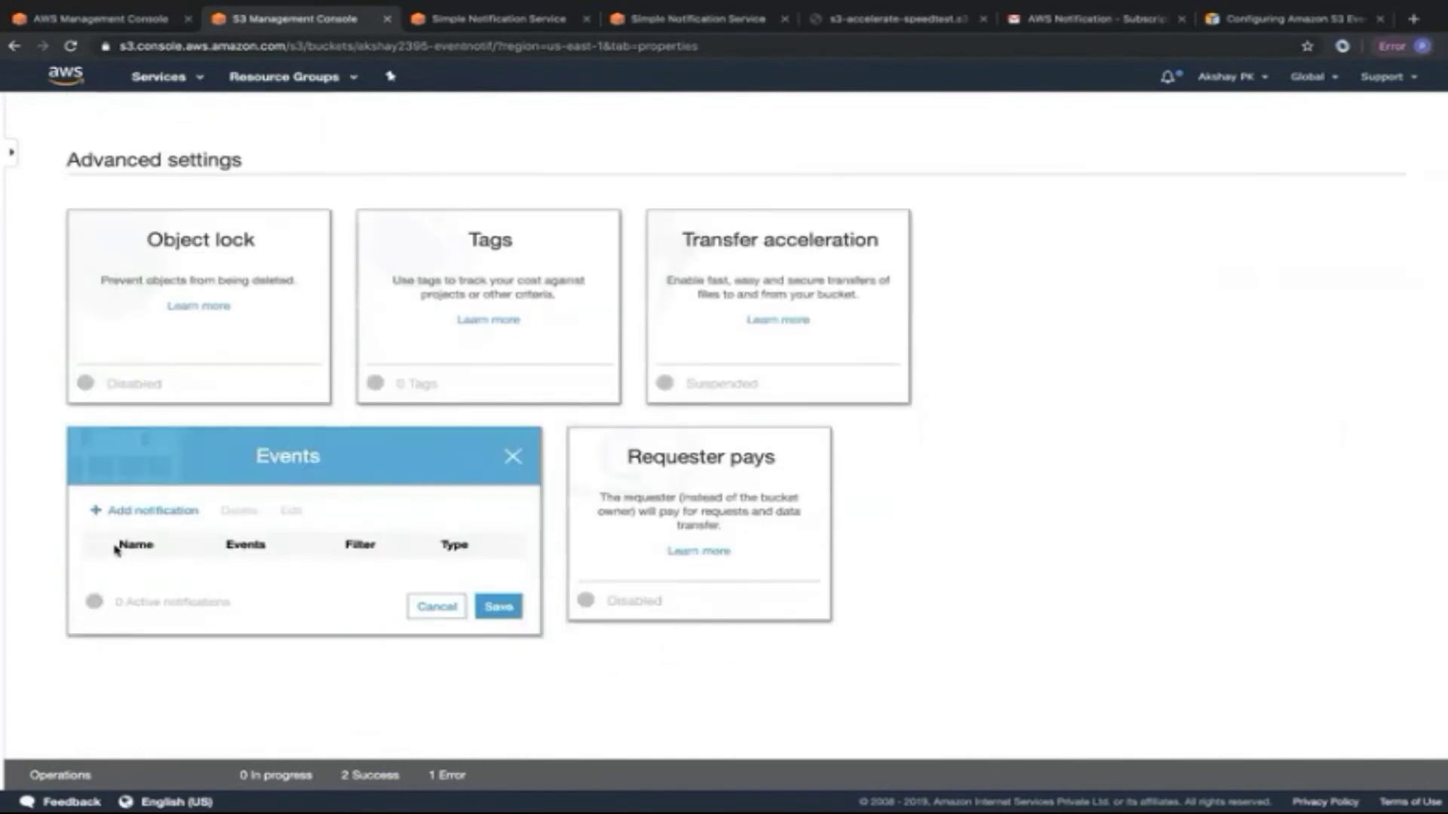
pyautogui.click(139, 512)
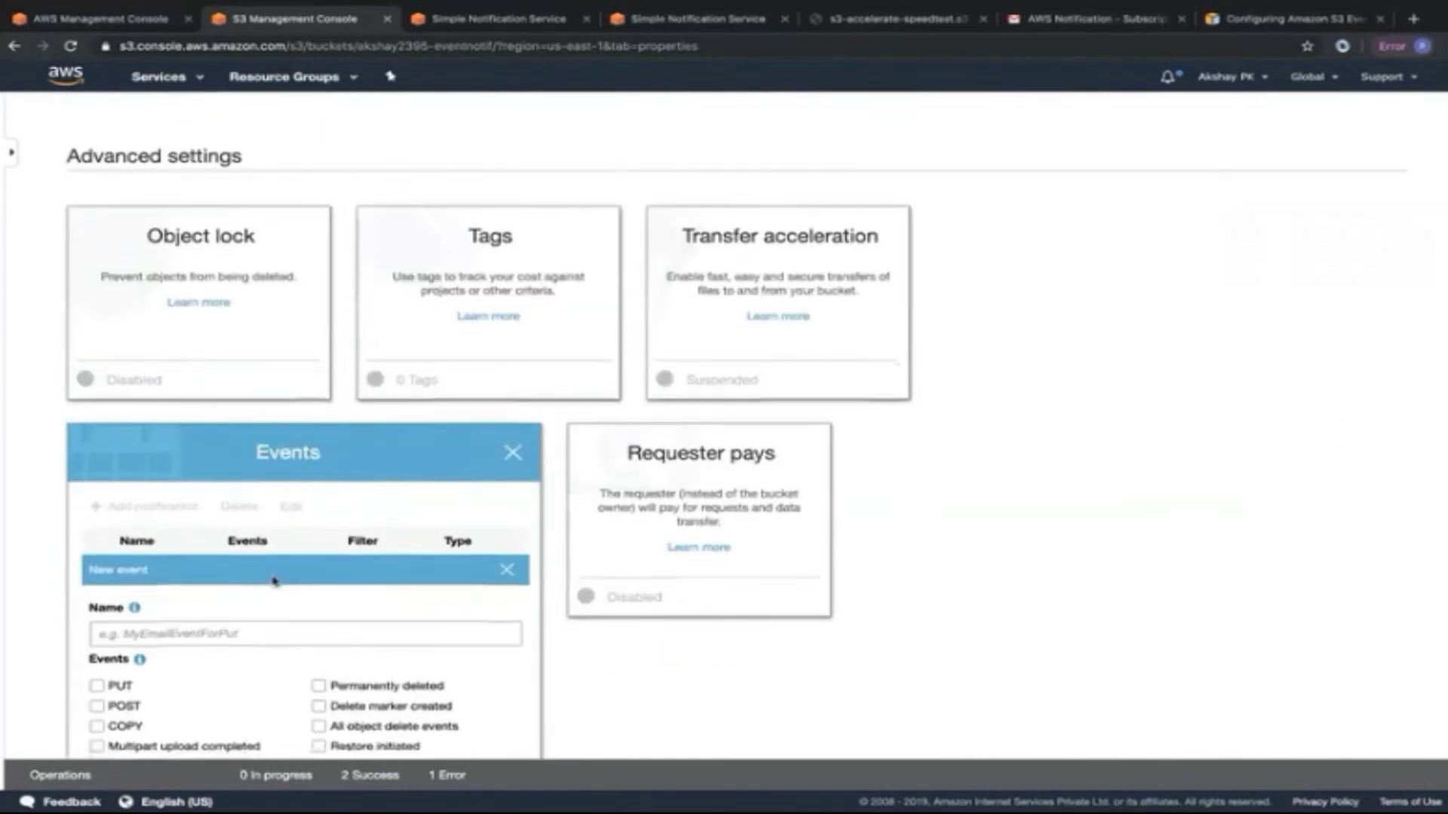
pyautogui.scroll(-3, 276, 582)
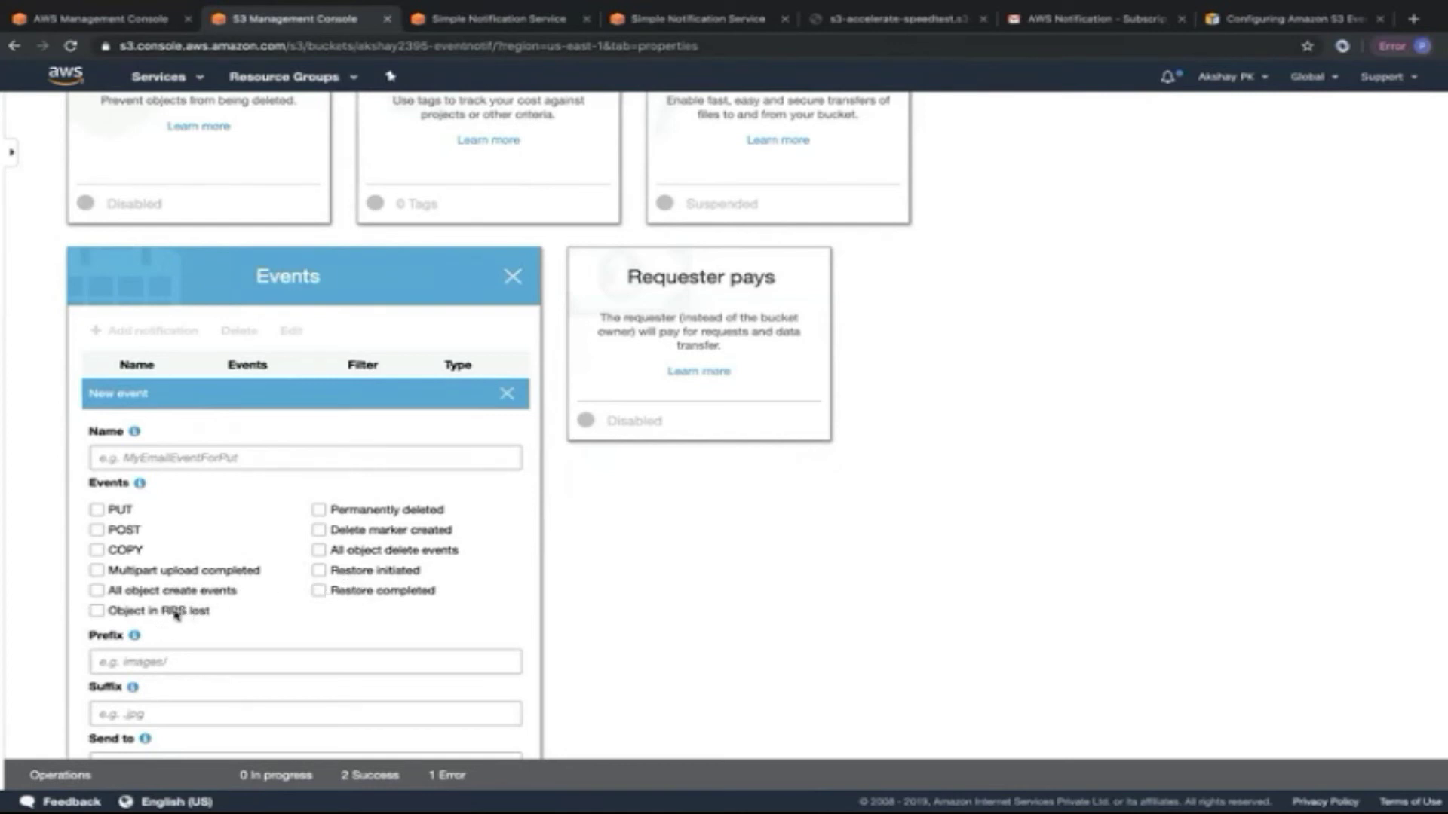
# Tick all object create, restore, RRS-lost, PUT, POST, COPY, multipart and delete-marker events.
pyautogui.click(97, 591)
pyautogui.click(318, 570)
pyautogui.click(318, 591)
pyautogui.click(96, 611)
pyautogui.click(97, 570)
pyautogui.click(97, 550)
pyautogui.click(97, 529)
pyautogui.click(96, 510)
pyautogui.click(319, 530)
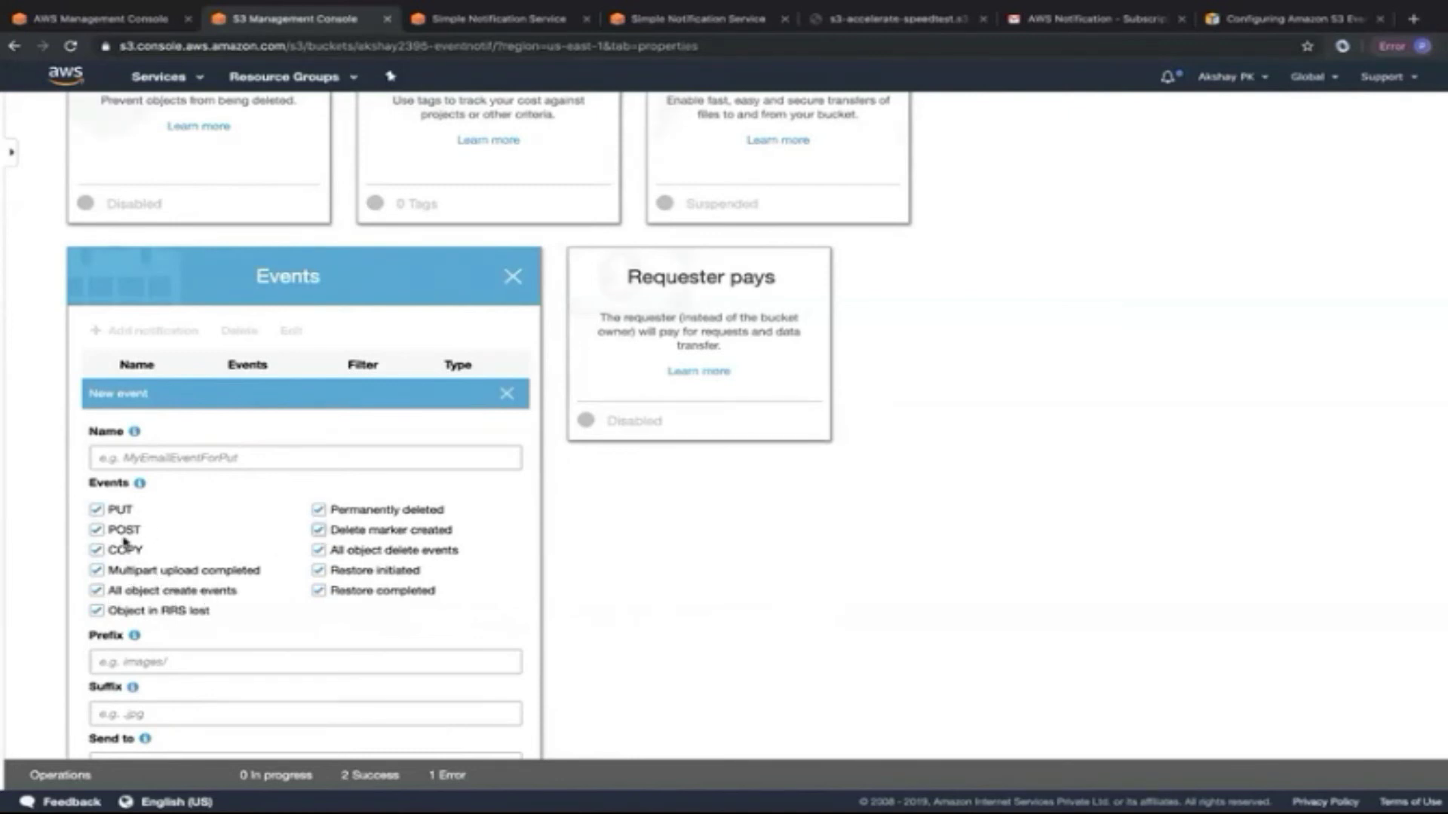
# Untick PUT, POST, COPY, multipart upload, delete-marker and permanently-deleted events.
pyautogui.click(96, 510)
pyautogui.click(96, 530)
pyautogui.click(97, 549)
pyautogui.click(97, 570)
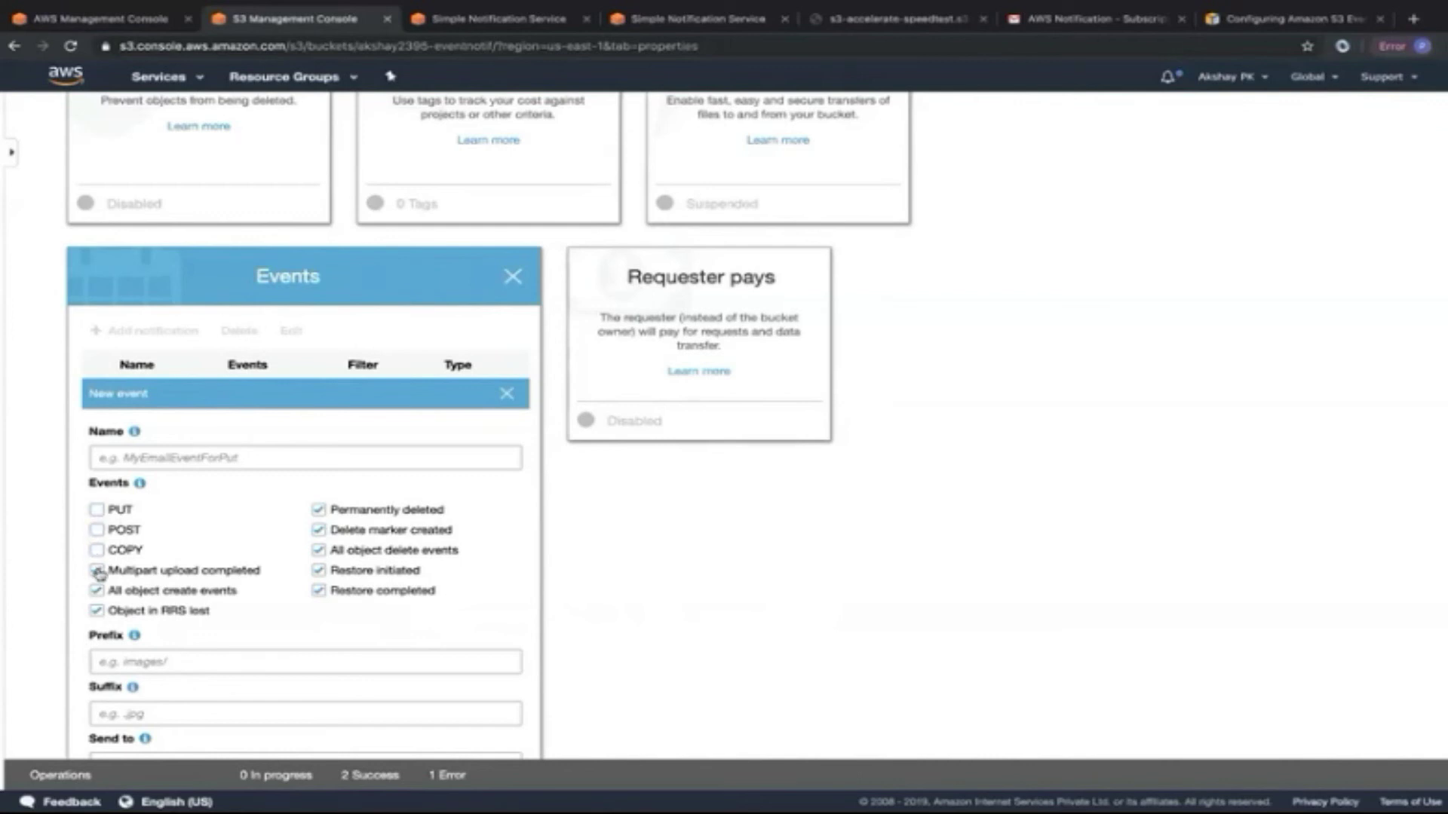
pyautogui.click(318, 531)
pyautogui.click(319, 510)
pyautogui.scroll(-2, 249, 610)
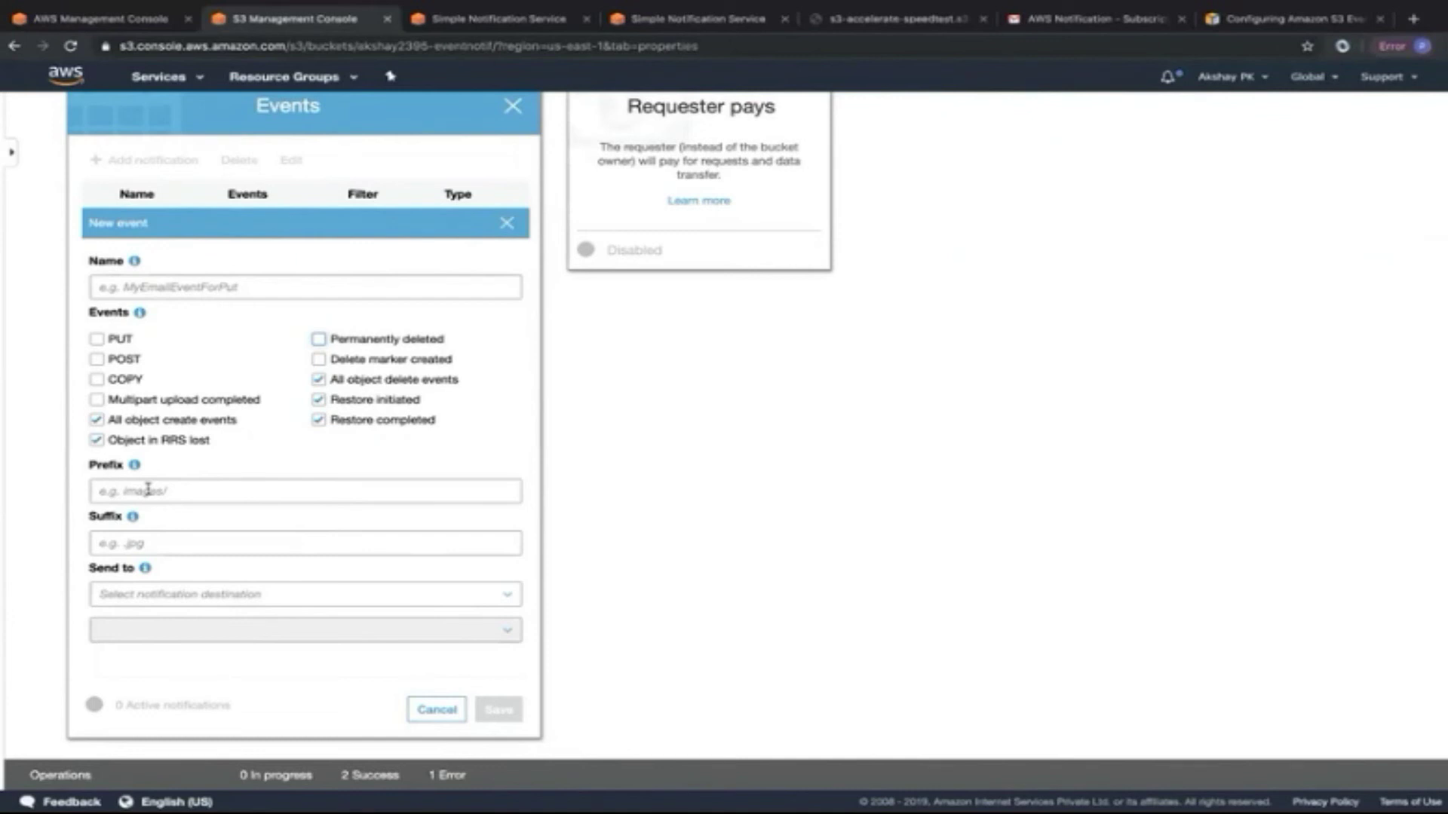
# Leave the suffix and prefix filters empty, set Send to SNS Topic, and reload the page.
pyautogui.click(137, 542)
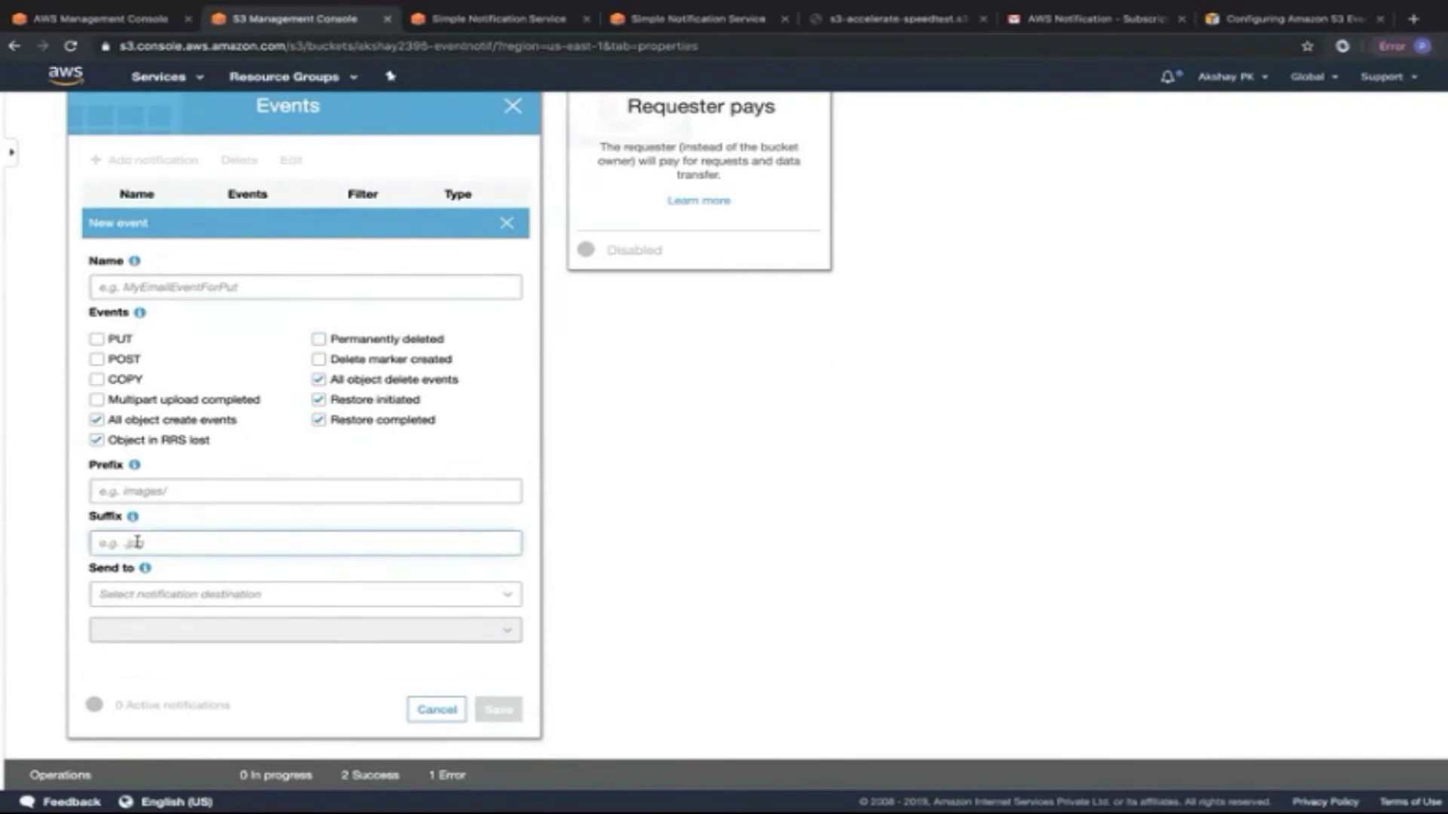
pyautogui.write('.')
pyautogui.press('BackSpace')
pyautogui.press('BackSpace')
pyautogui.press('BackSpace')
pyautogui.press('BackSpace')
pyautogui.press('BackSpace')
pyautogui.press('BackSpace')
pyautogui.press('BackSpace')
pyautogui.press('BackSpace')
pyautogui.click(133, 490)
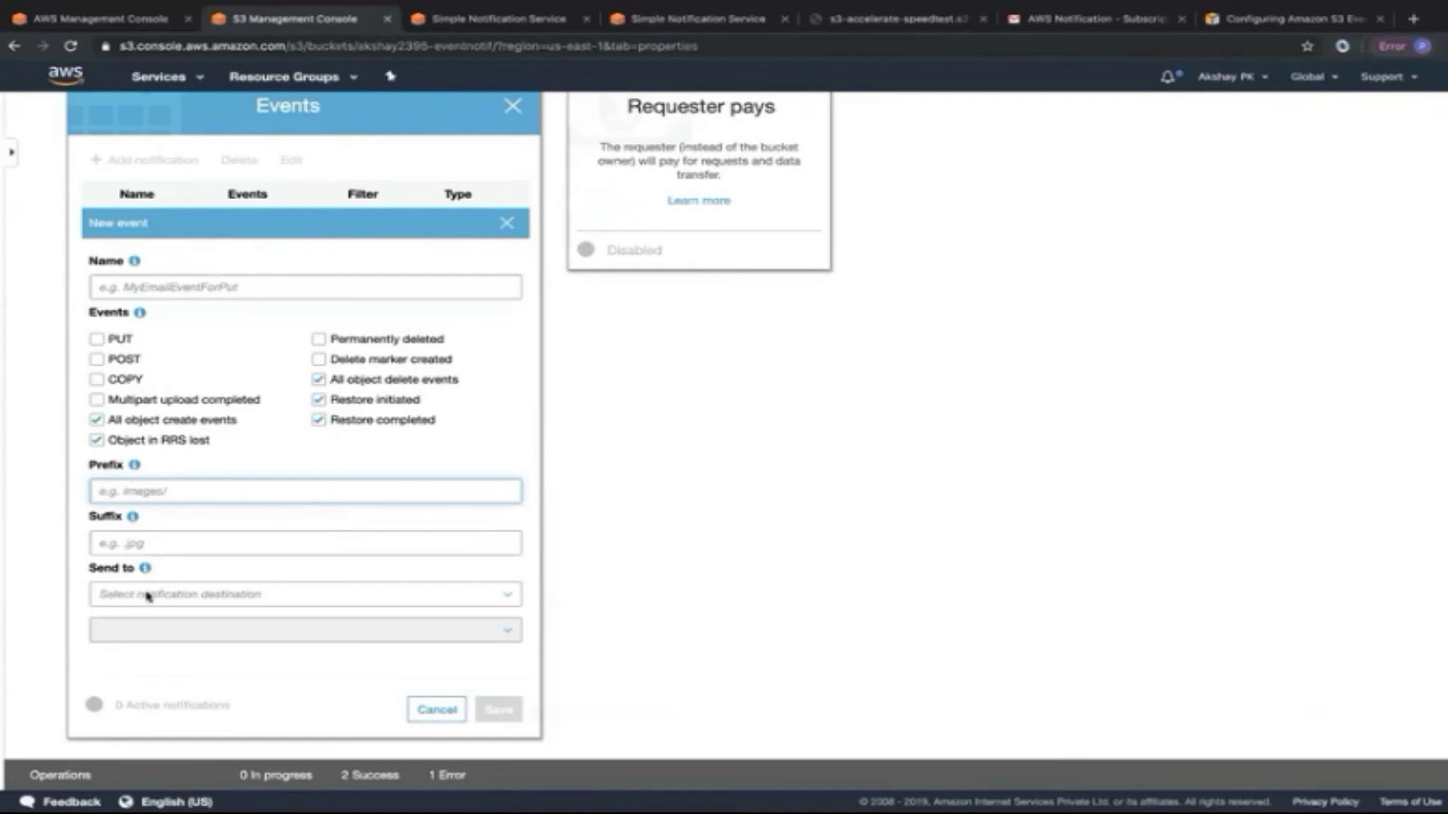
pyautogui.click(223, 595)
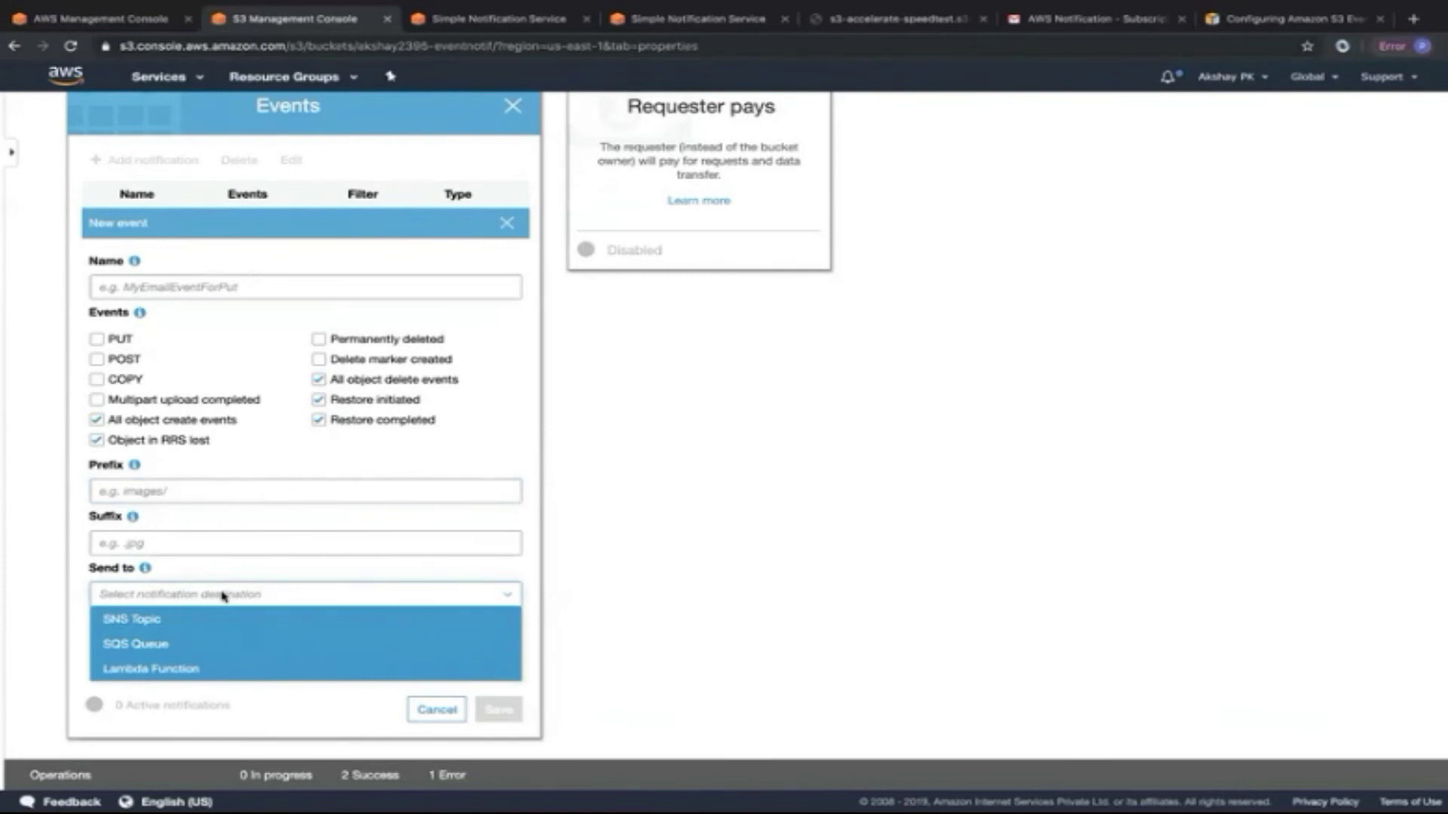
pyautogui.click(178, 622)
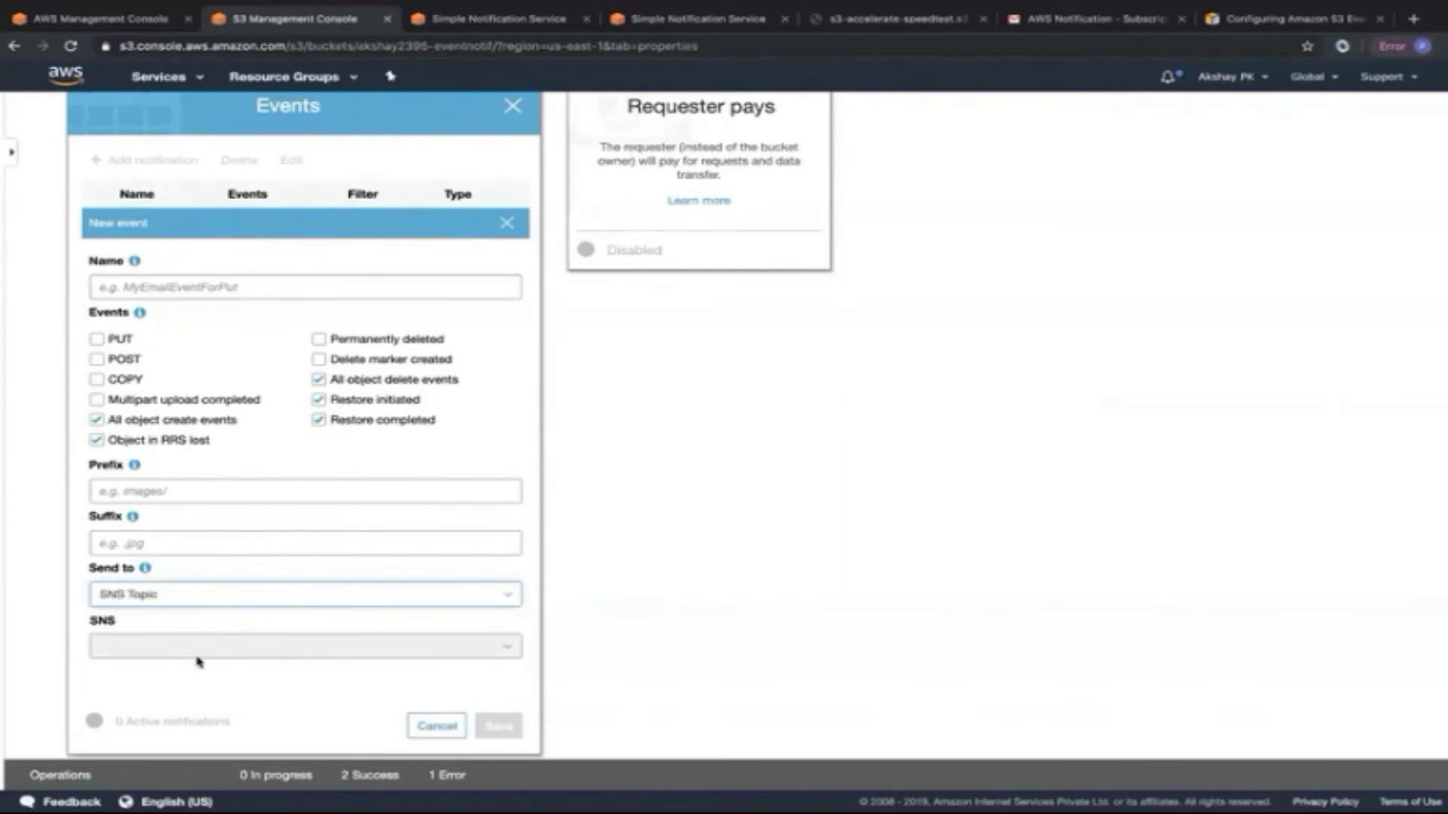
pyautogui.click(429, 619)
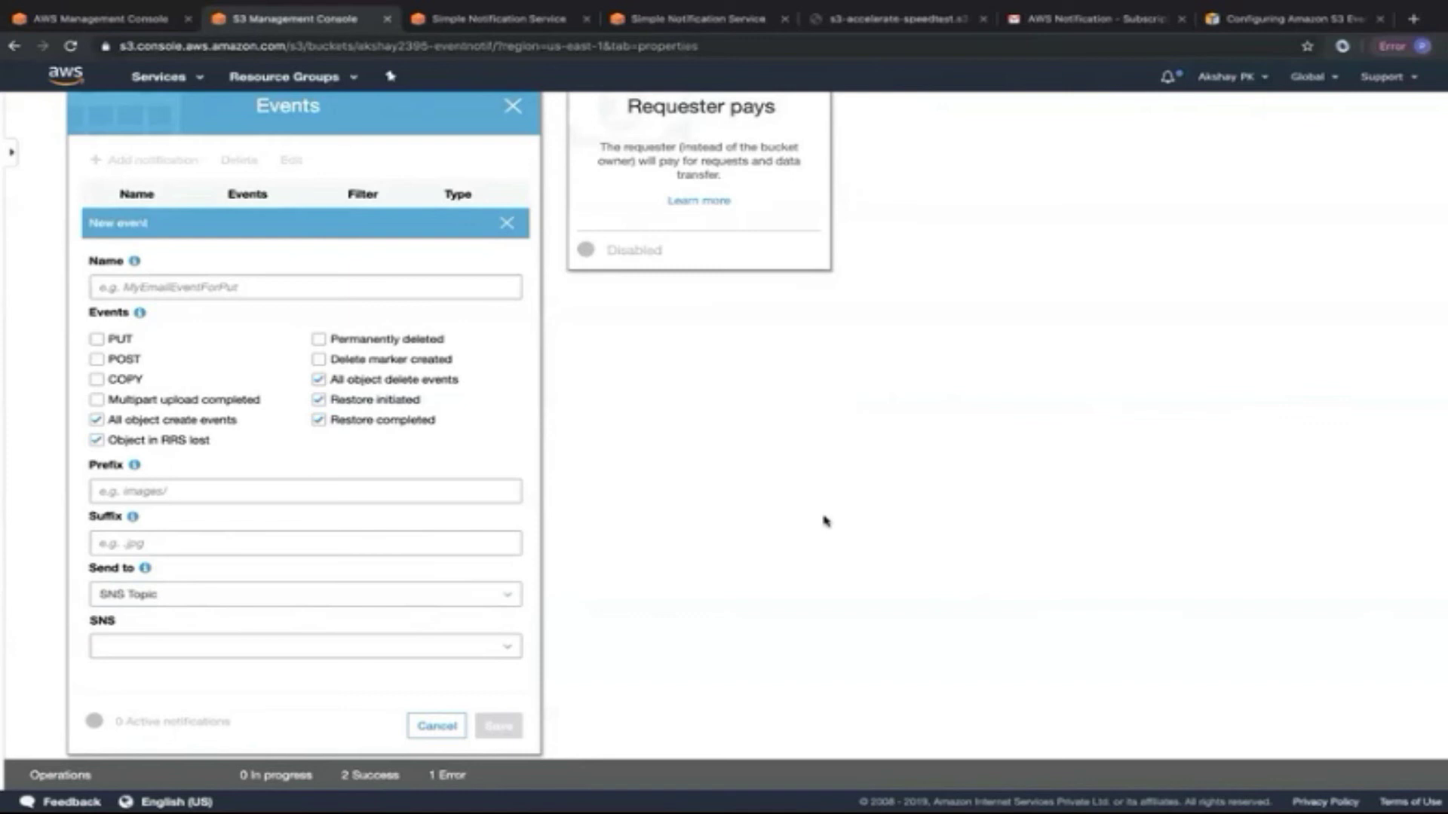
pyautogui.press('super+r')
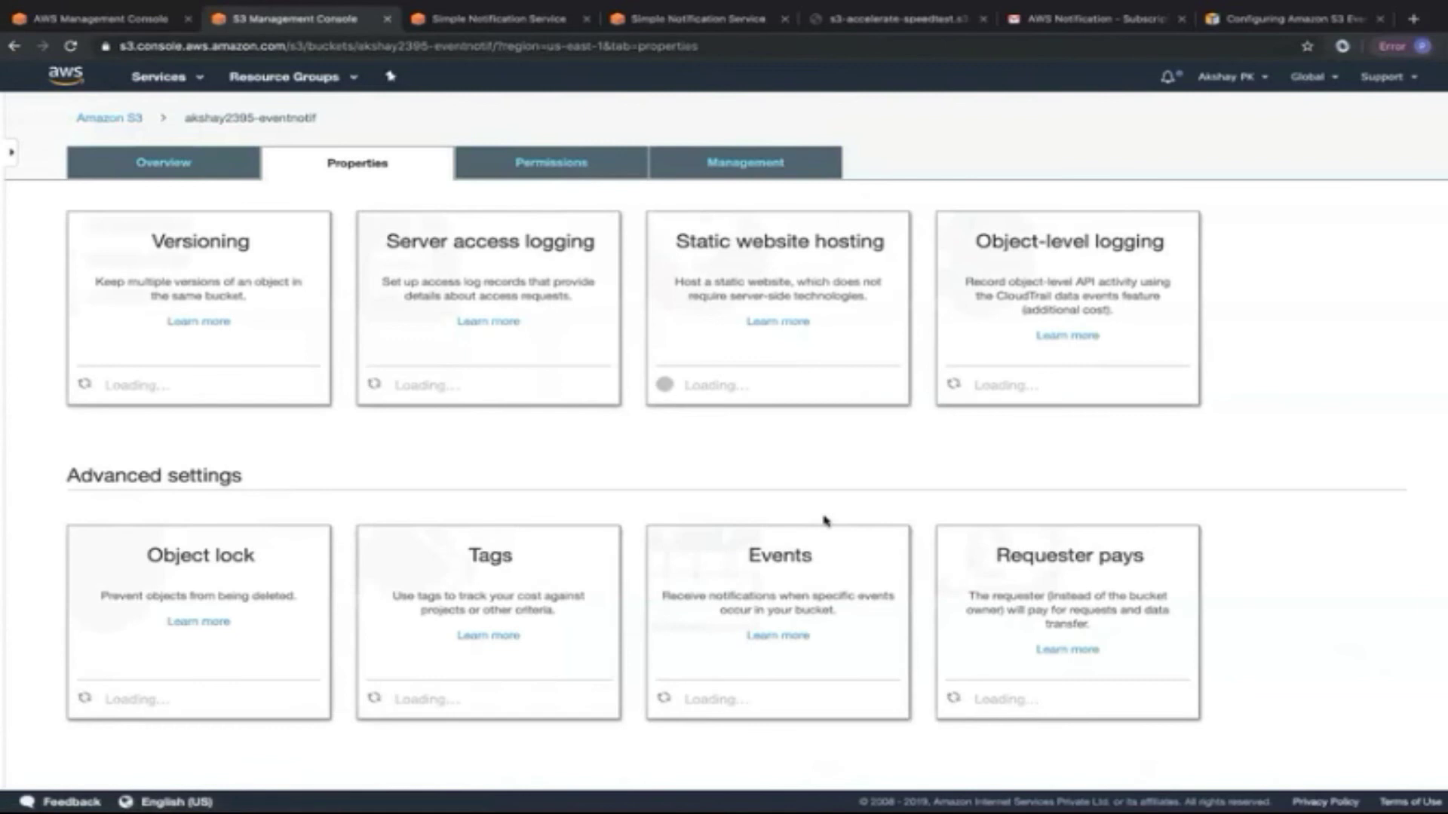
# Add a new event notification ticking create, delete, multipart, RRS-lost and restore events.
pyautogui.scroll(-3, 826, 520)
pyautogui.scroll(-4, 826, 520)
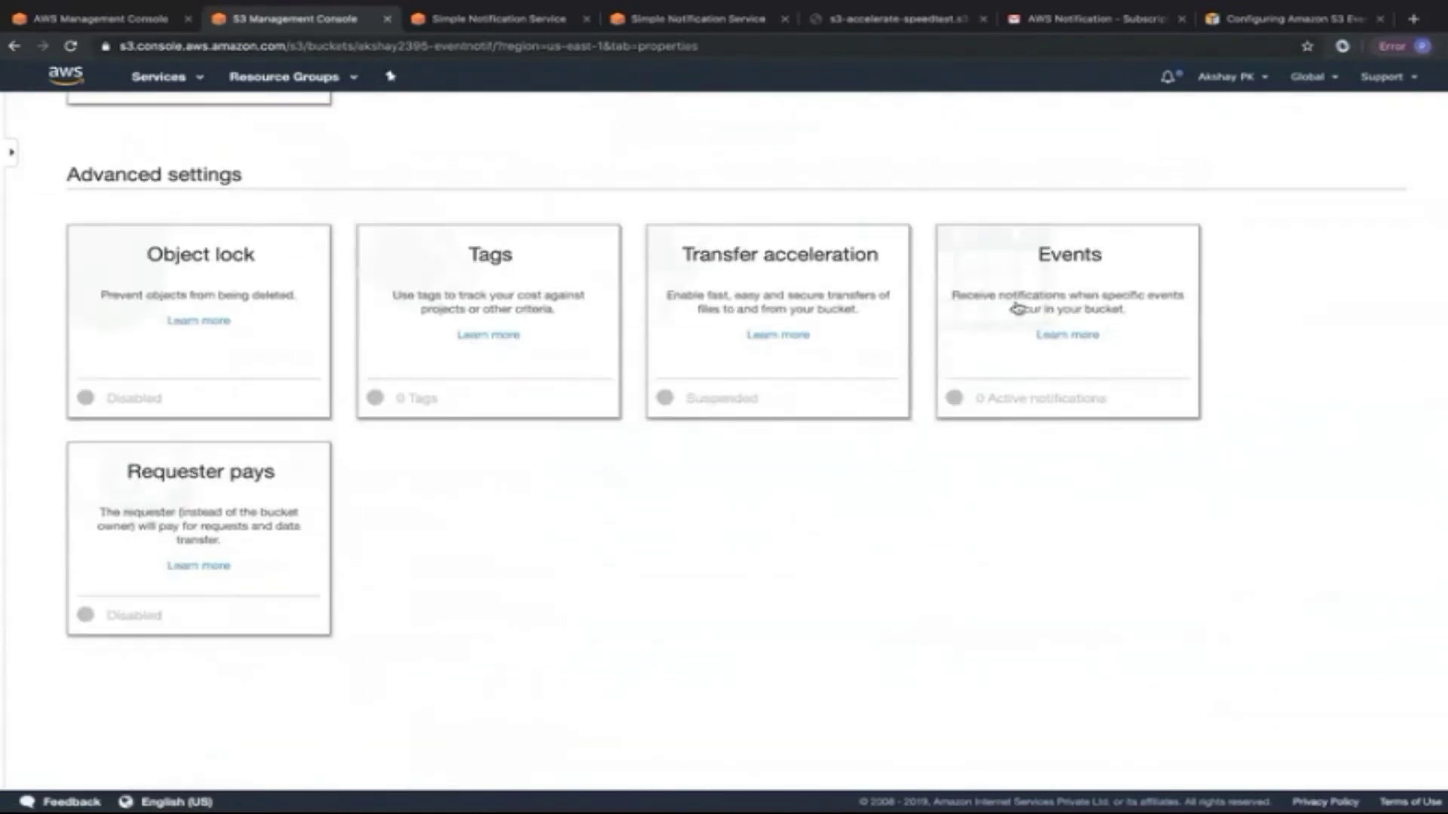
pyautogui.click(1102, 249)
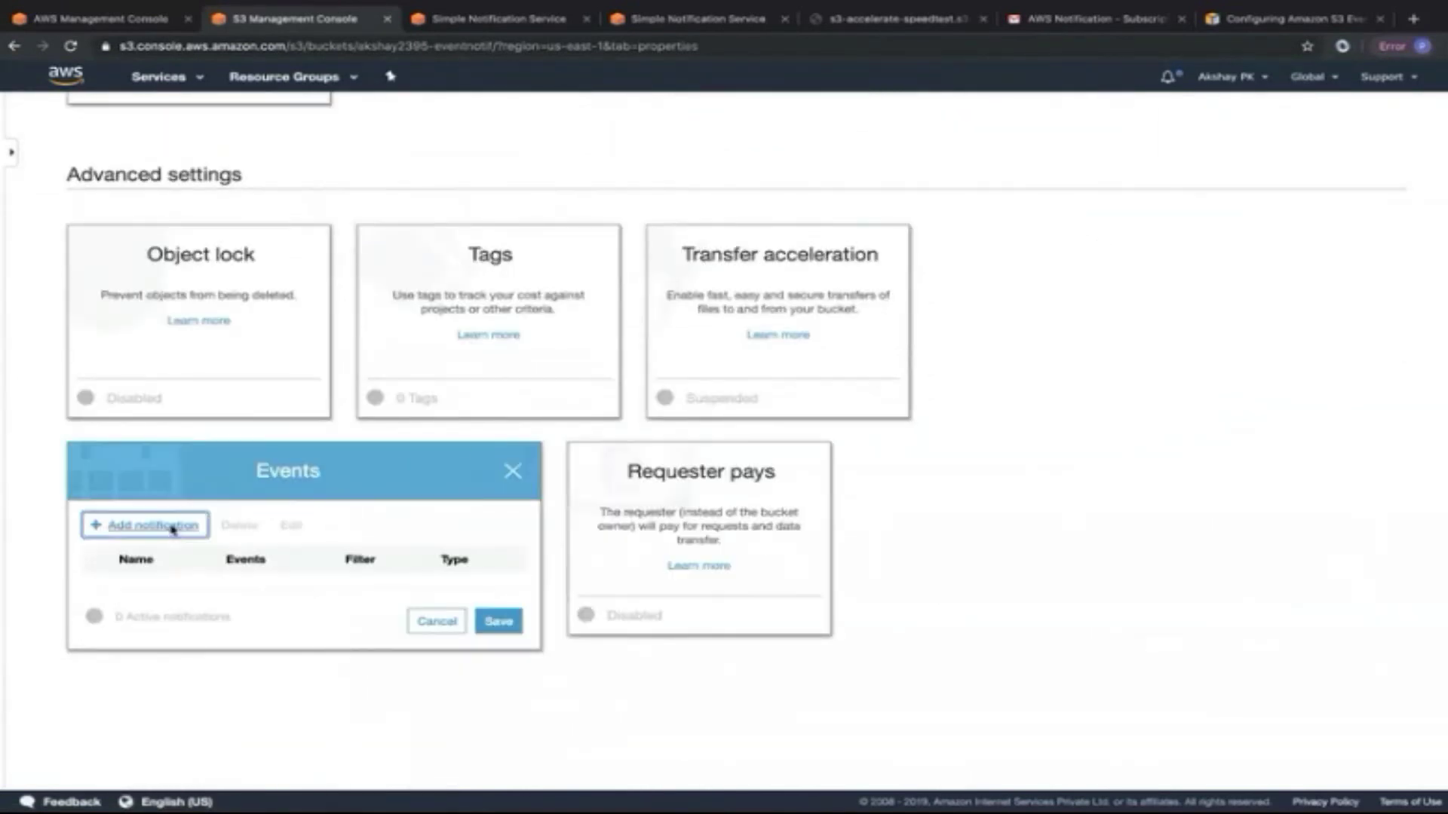
pyautogui.click(153, 525)
pyautogui.scroll(-3, 181, 588)
pyautogui.click(102, 579)
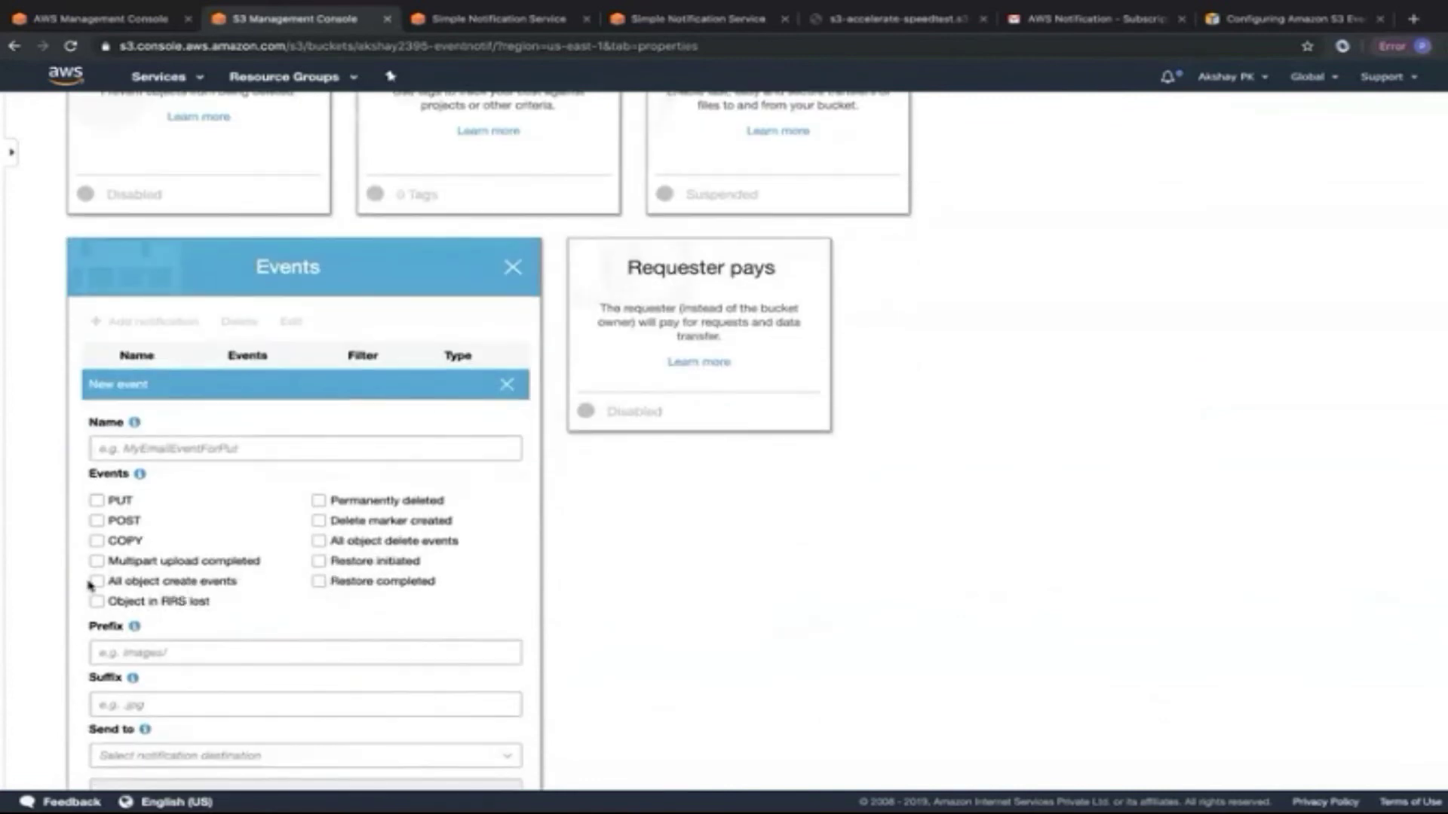
pyautogui.click(318, 541)
pyautogui.click(97, 561)
pyautogui.click(96, 601)
pyautogui.click(318, 561)
pyautogui.click(319, 581)
pyautogui.scroll(-4, 309, 558)
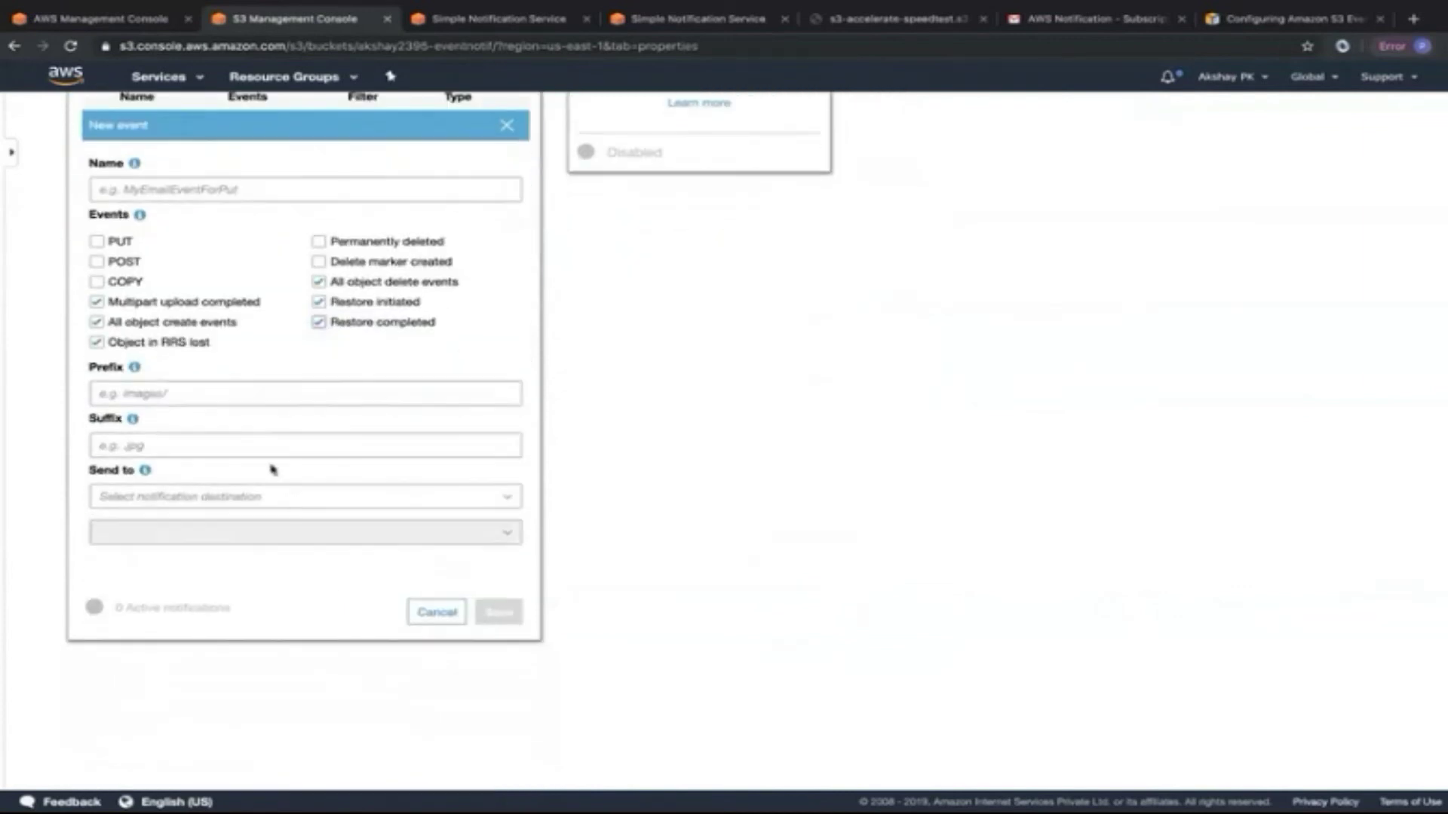
# Set the destination to the S3EventNotifs SNS topic and attempt to save.
pyautogui.click(184, 498)
pyautogui.click(184, 520)
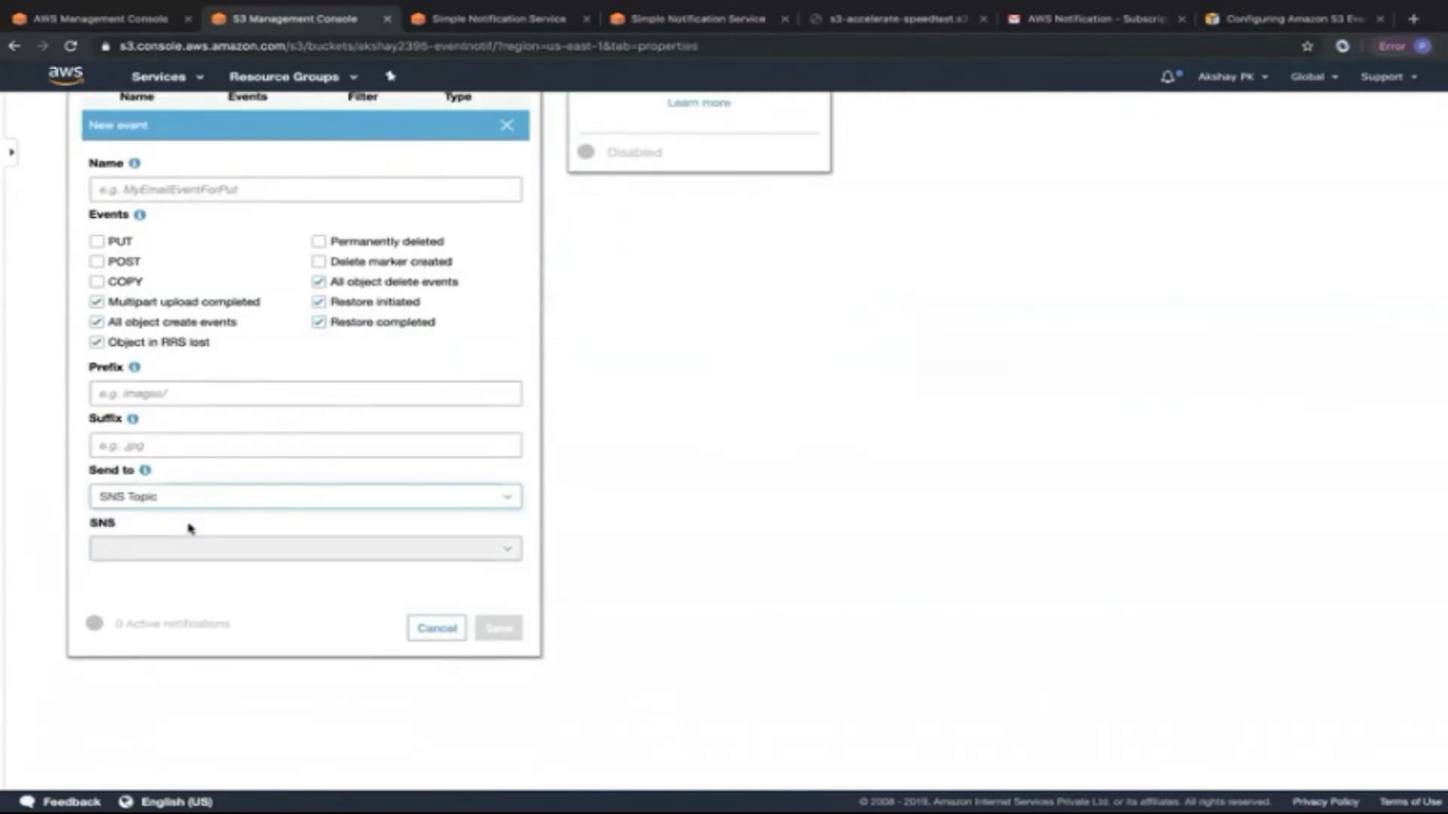
pyautogui.click(190, 550)
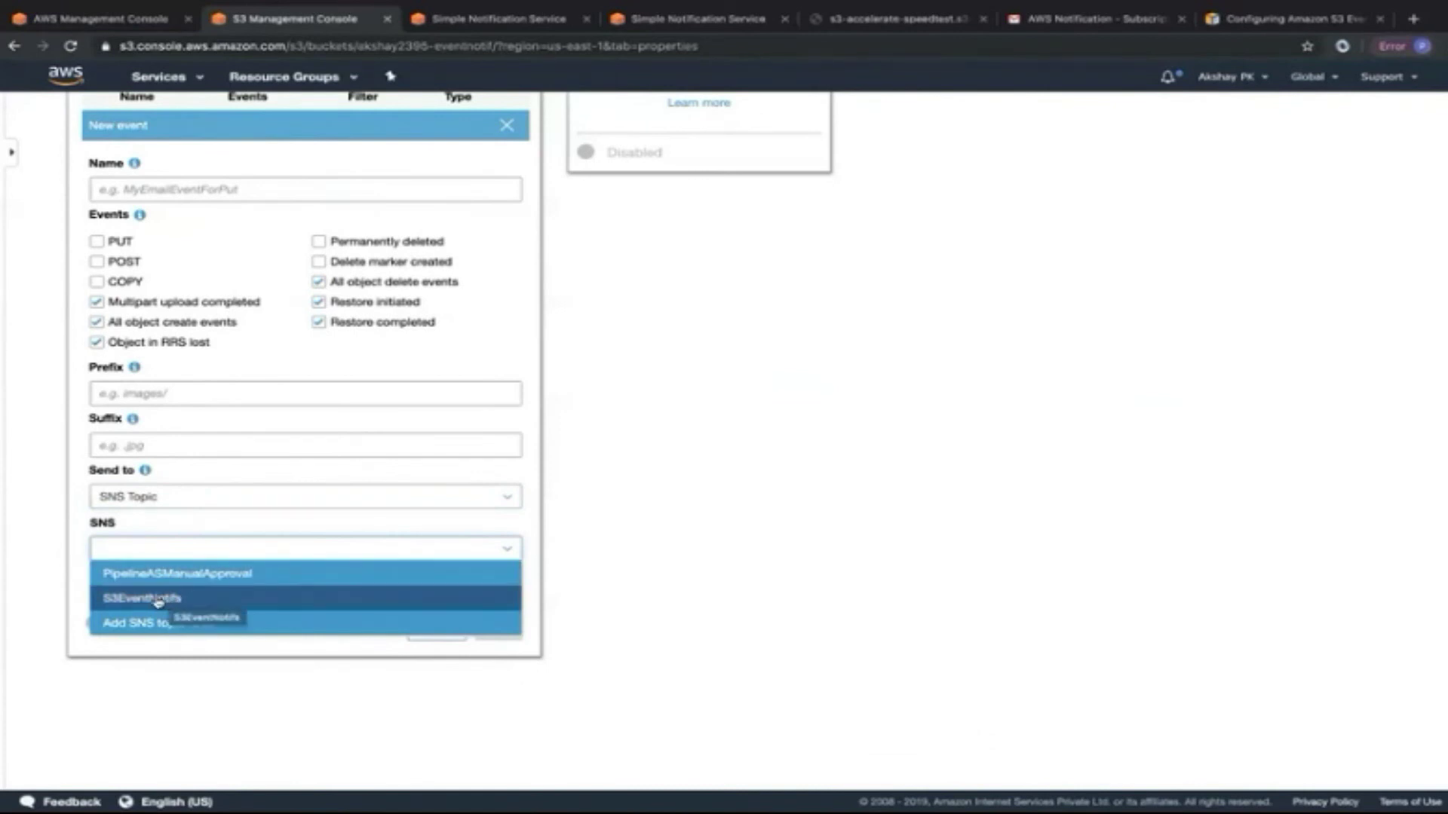
pyautogui.click(157, 600)
pyautogui.click(491, 628)
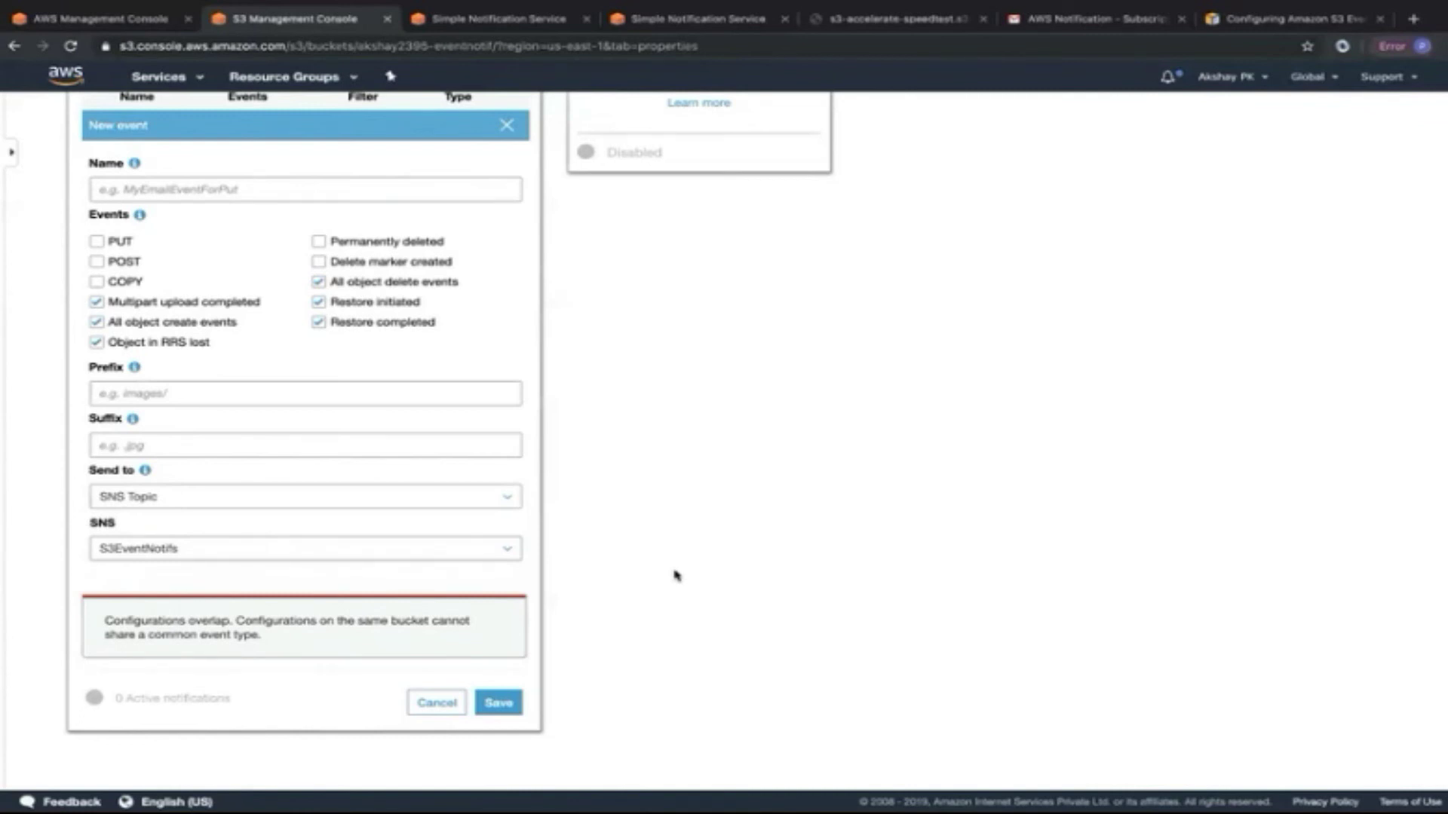
# Keep only all object create events, name it S3EventNotification, and save.
pyautogui.click(96, 303)
pyautogui.click(96, 341)
pyautogui.click(318, 301)
pyautogui.click(319, 322)
pyautogui.click(319, 282)
pyautogui.click(193, 190)
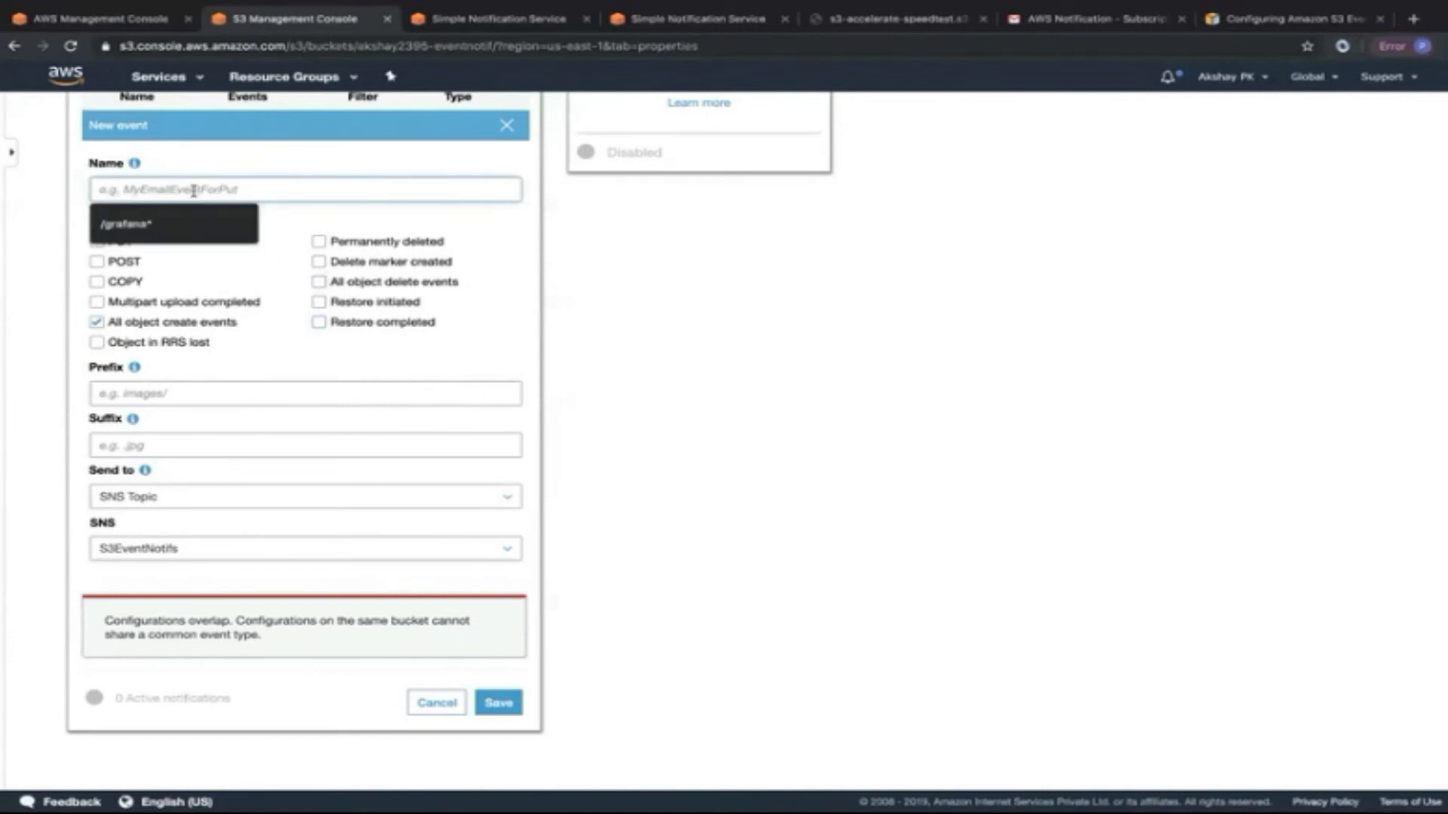
pyautogui.write('S3Events')
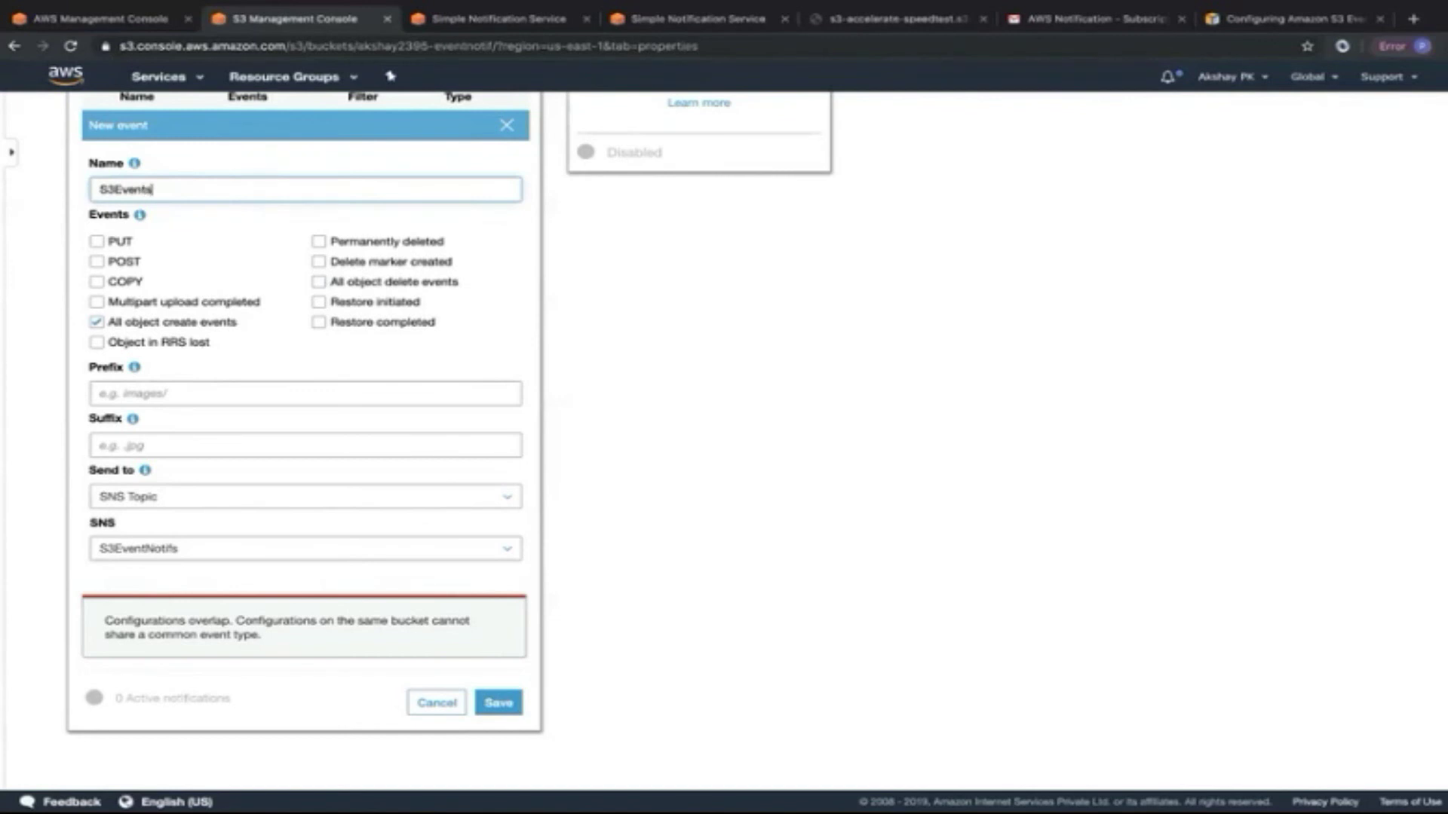
pyautogui.write('tNotificat')
pyautogui.click(497, 694)
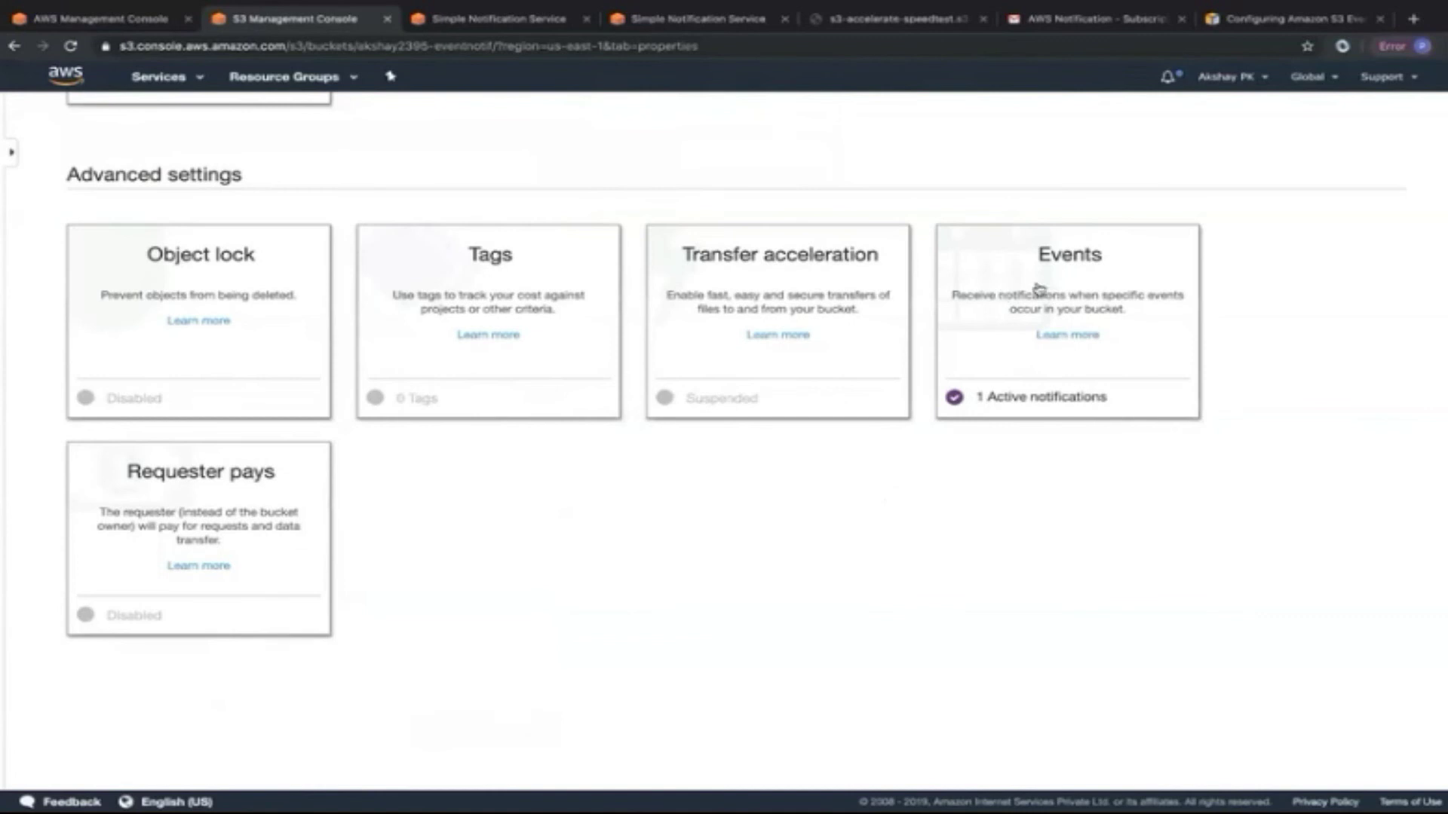
# Edit S3EventNotification to add RRS-lost, all object delete, restore initiated and restore completed events.
pyautogui.click(1039, 291)
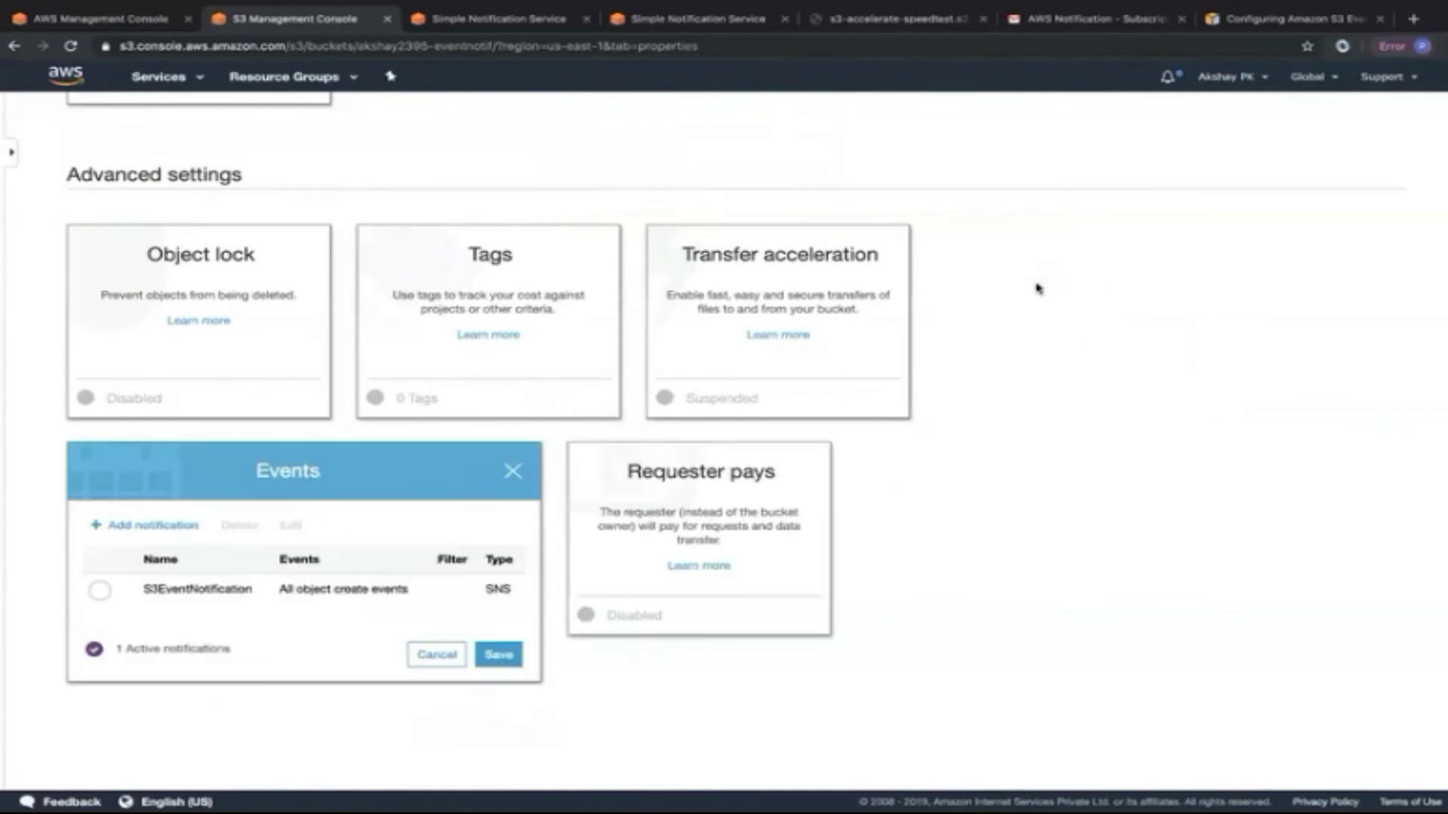
pyautogui.click(101, 592)
pyautogui.click(292, 527)
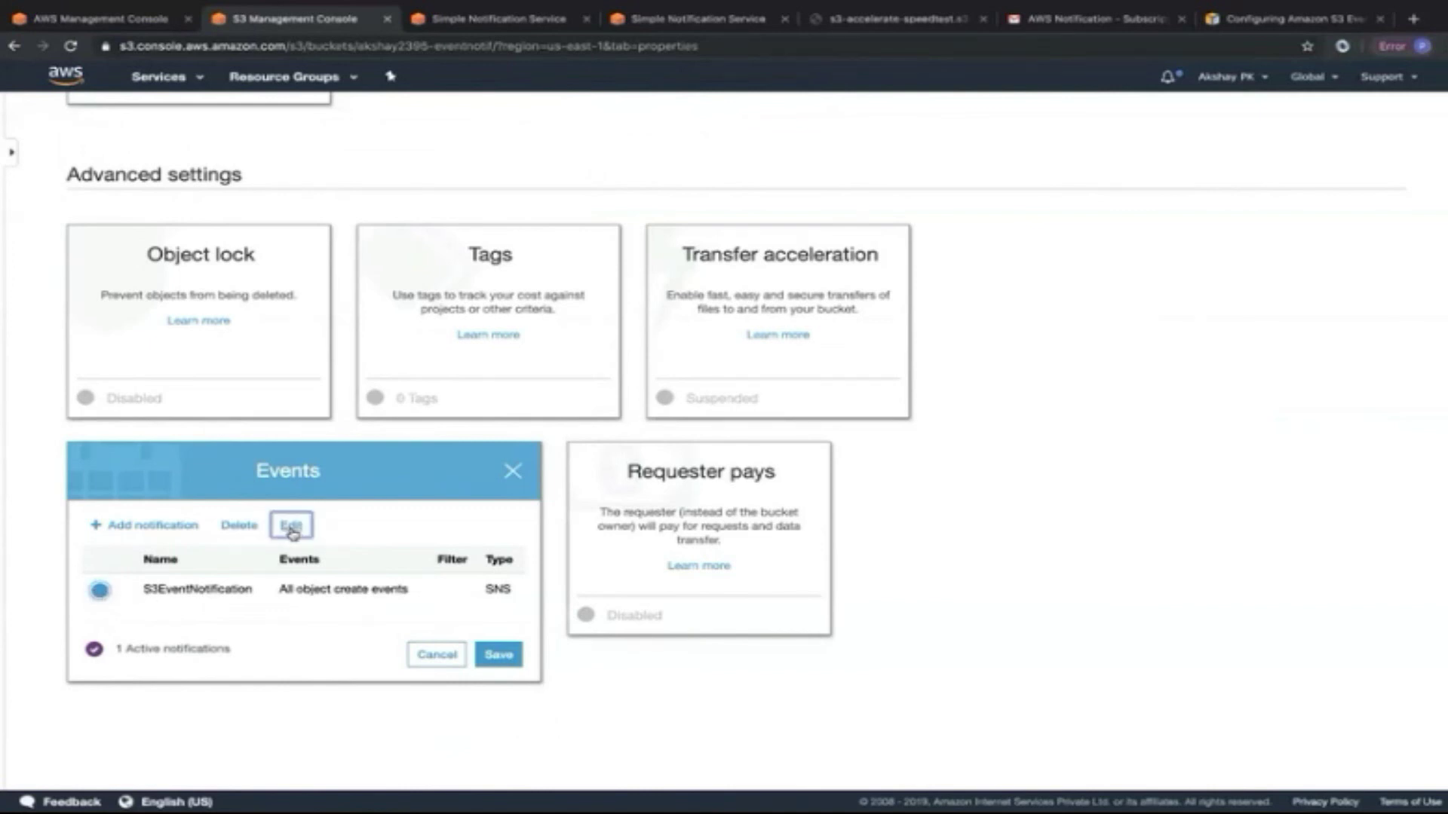
pyautogui.scroll(-2, 124, 678)
pyautogui.click(97, 662)
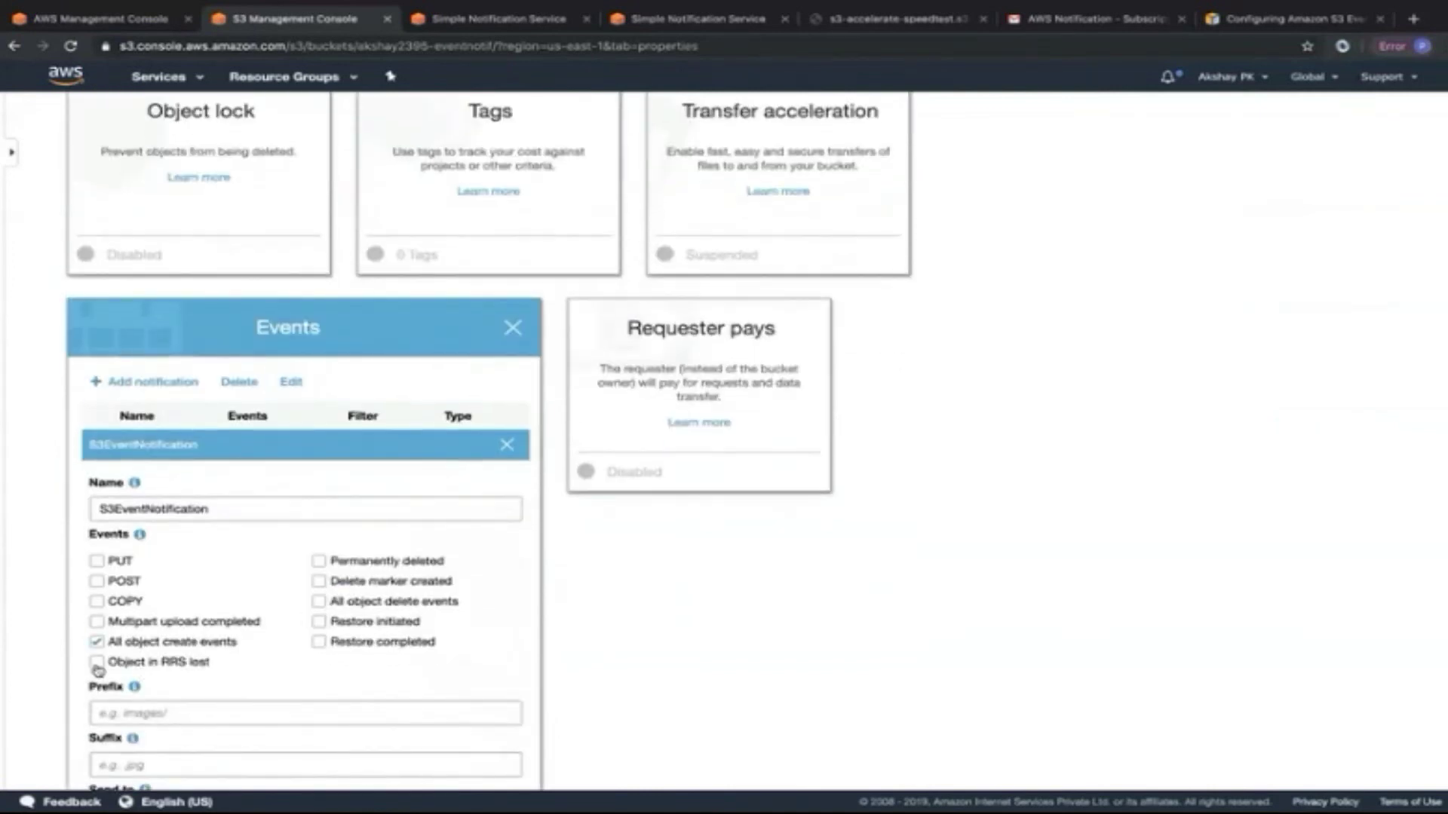
pyautogui.click(319, 602)
pyautogui.click(319, 622)
pyautogui.click(319, 642)
pyautogui.scroll(-3, 450, 649)
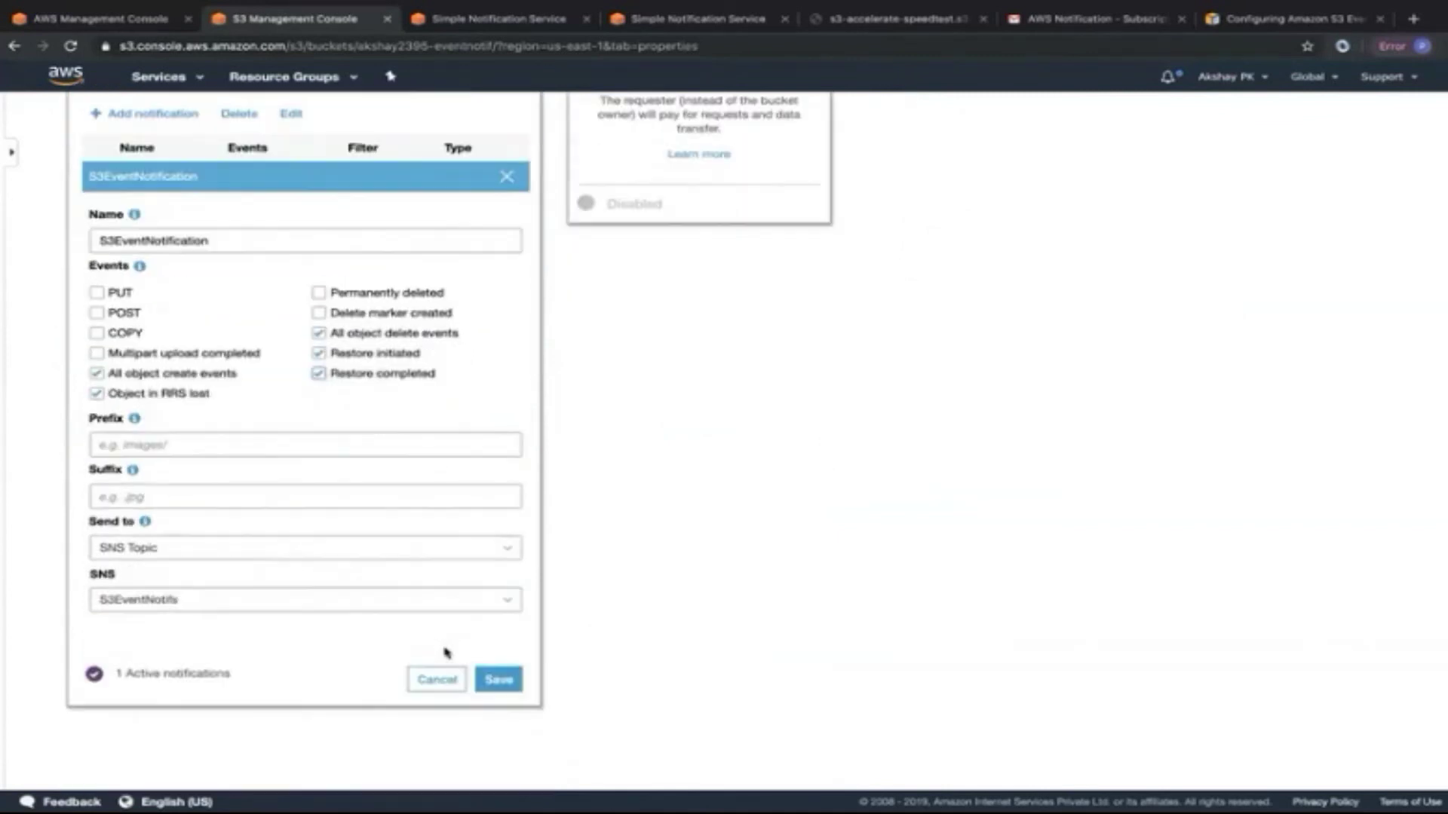
pyautogui.click(503, 677)
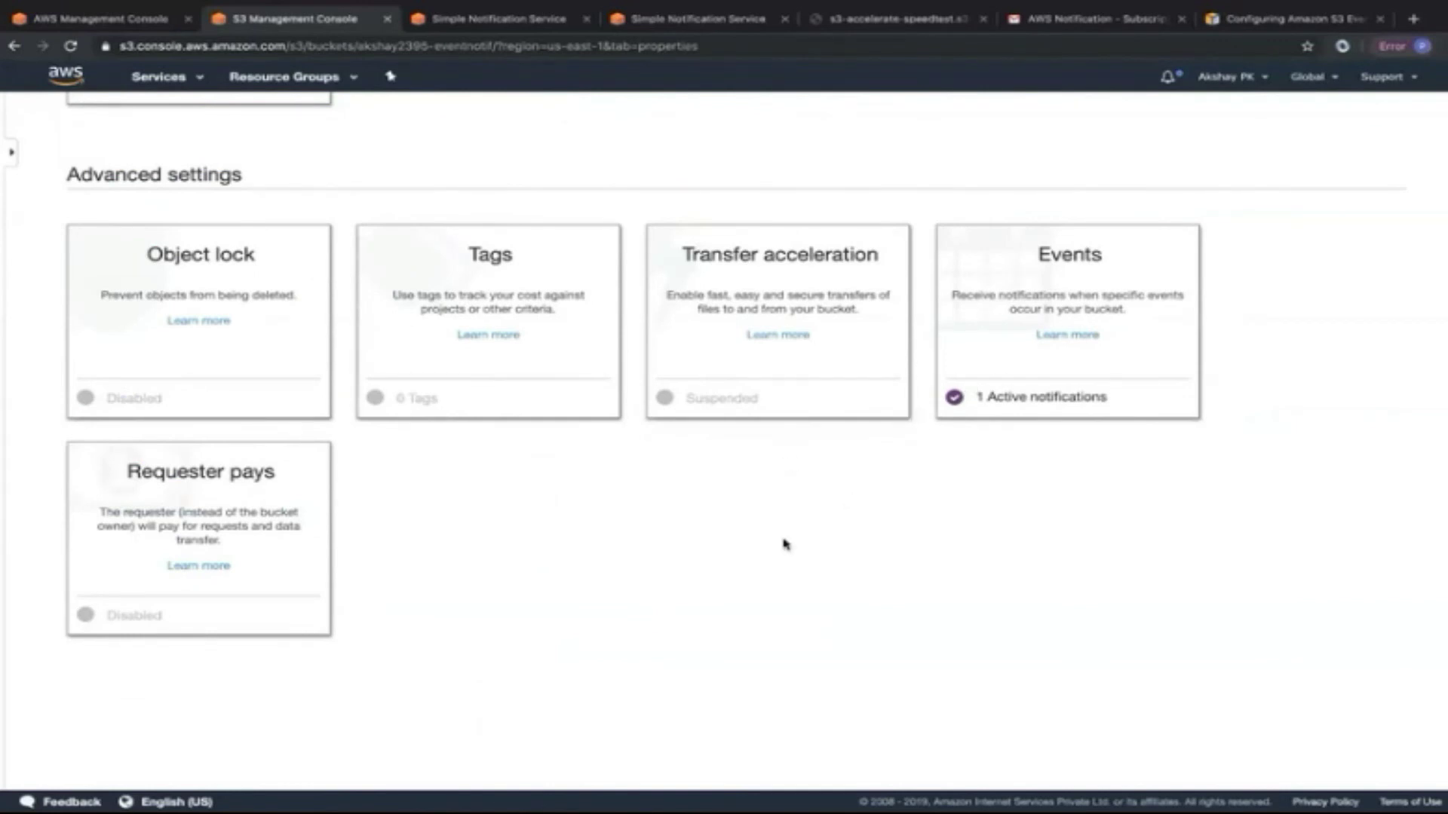
# Recheck the SNS topic's access policy against the bucket's properties.
pyautogui.click(503, 26)
pyautogui.scroll(-1, 414, 607)
pyautogui.scroll(2, 416, 599)
pyautogui.scroll(-2, 420, 586)
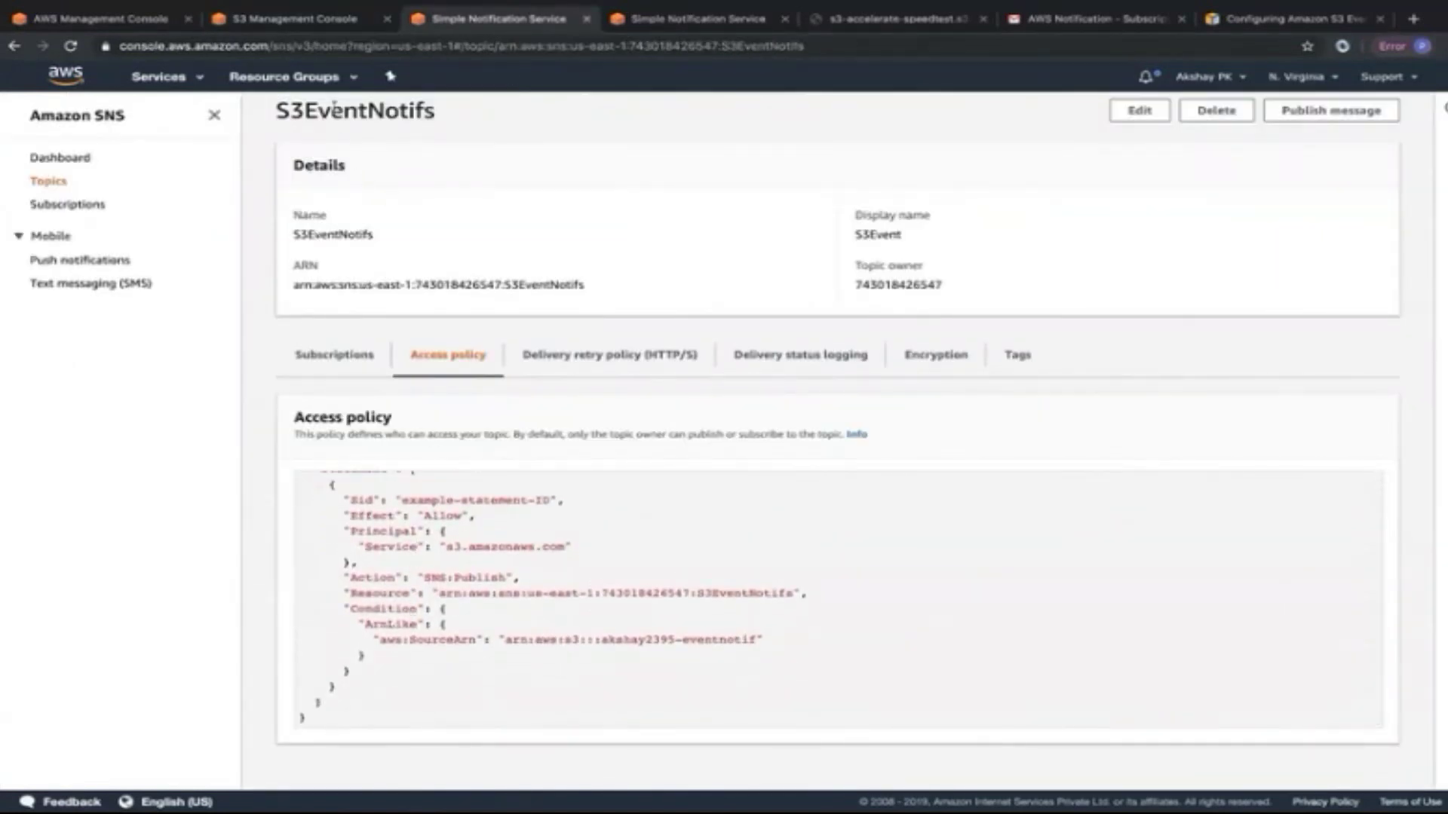
pyautogui.click(313, 20)
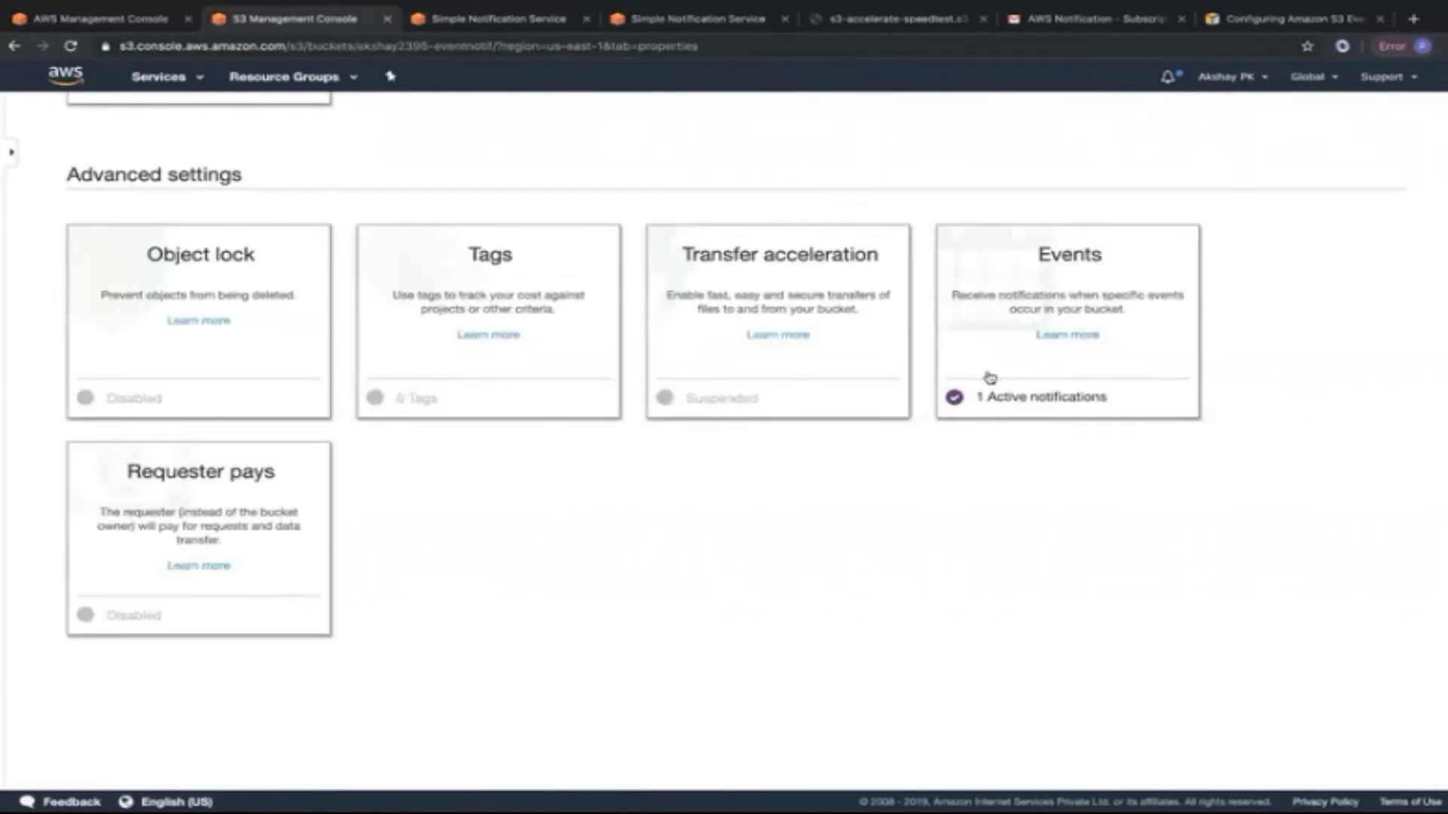
pyautogui.click(494, 19)
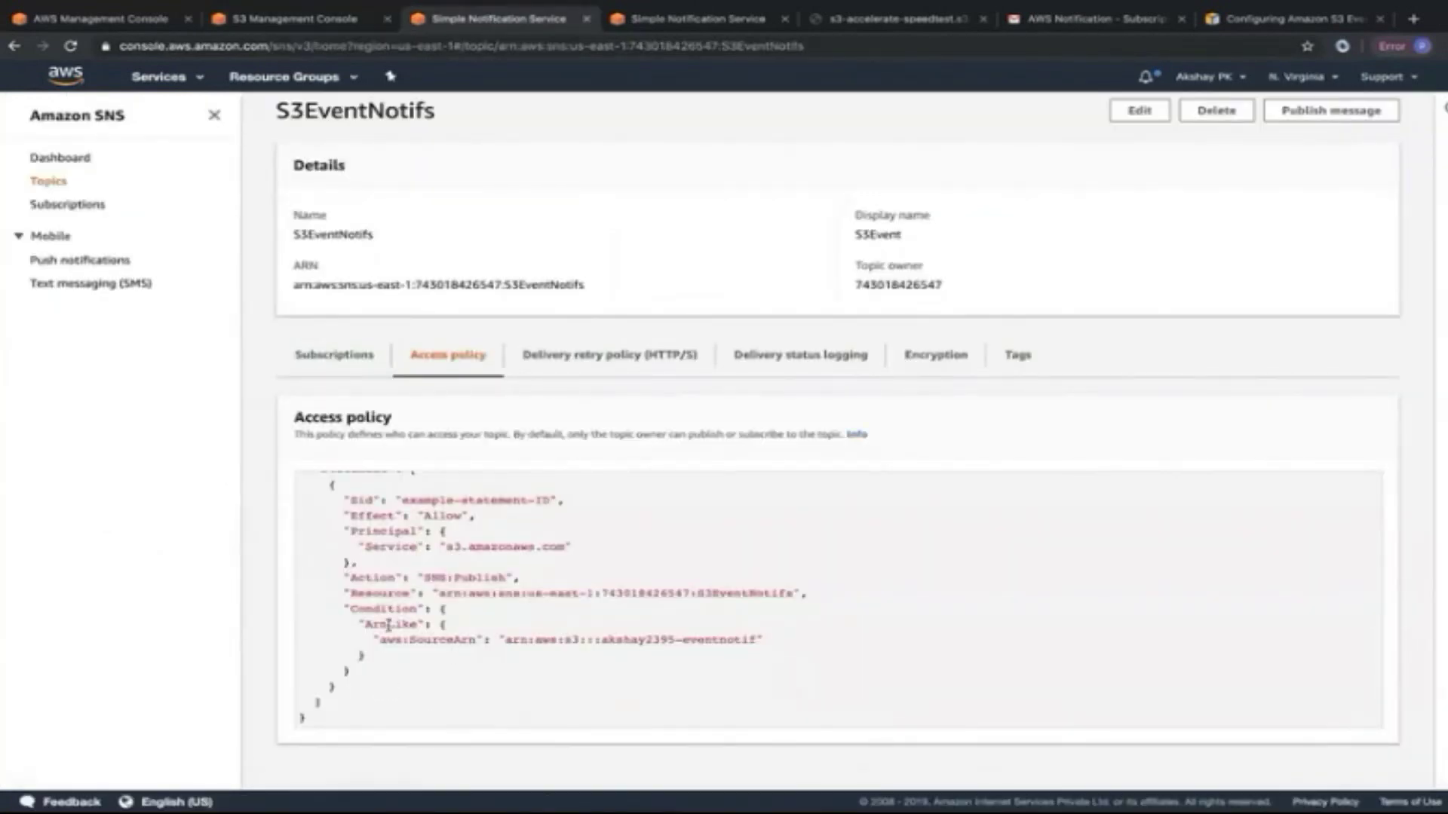
pyautogui.click(294, 19)
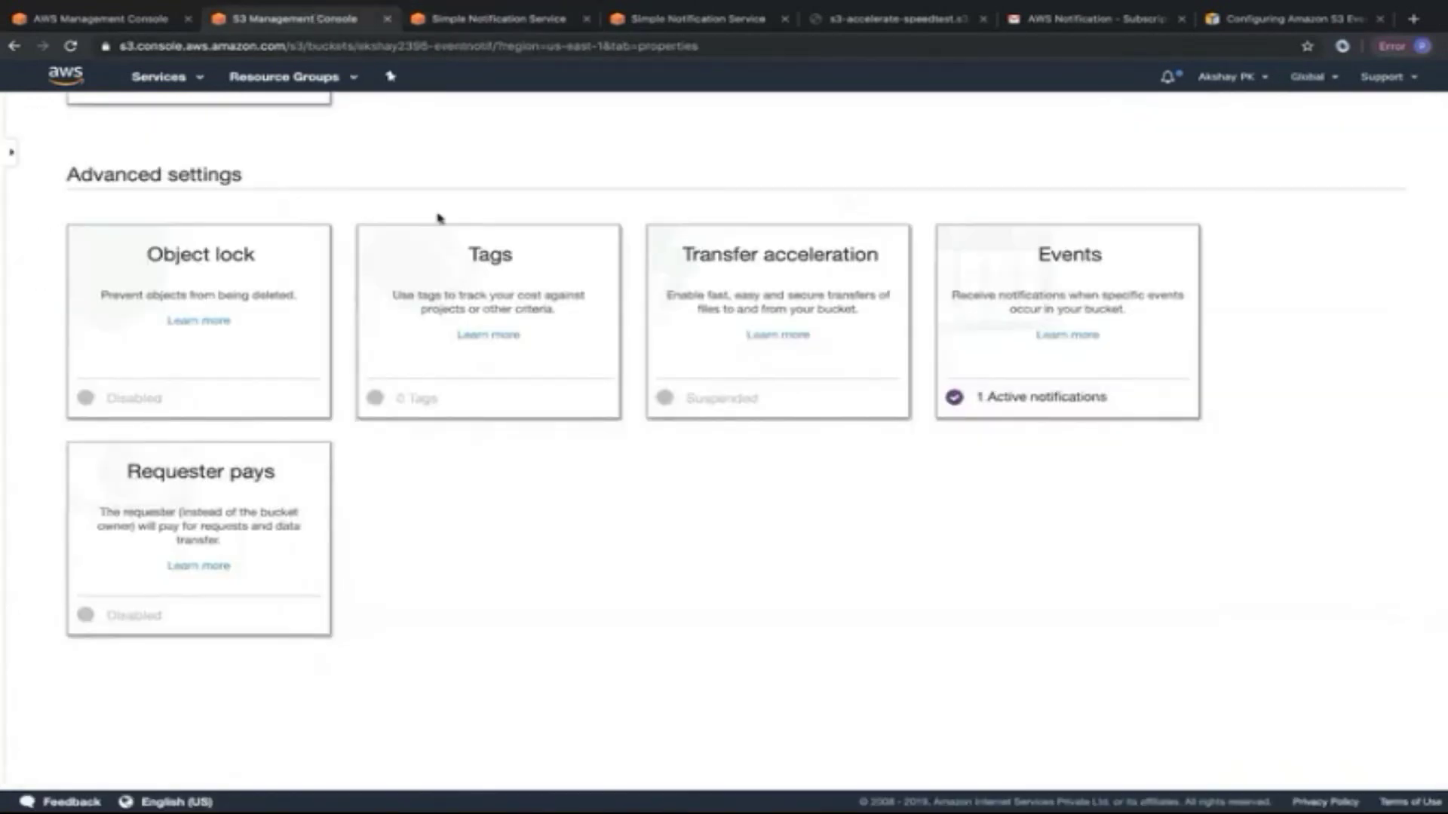
pyautogui.scroll(5, 437, 220)
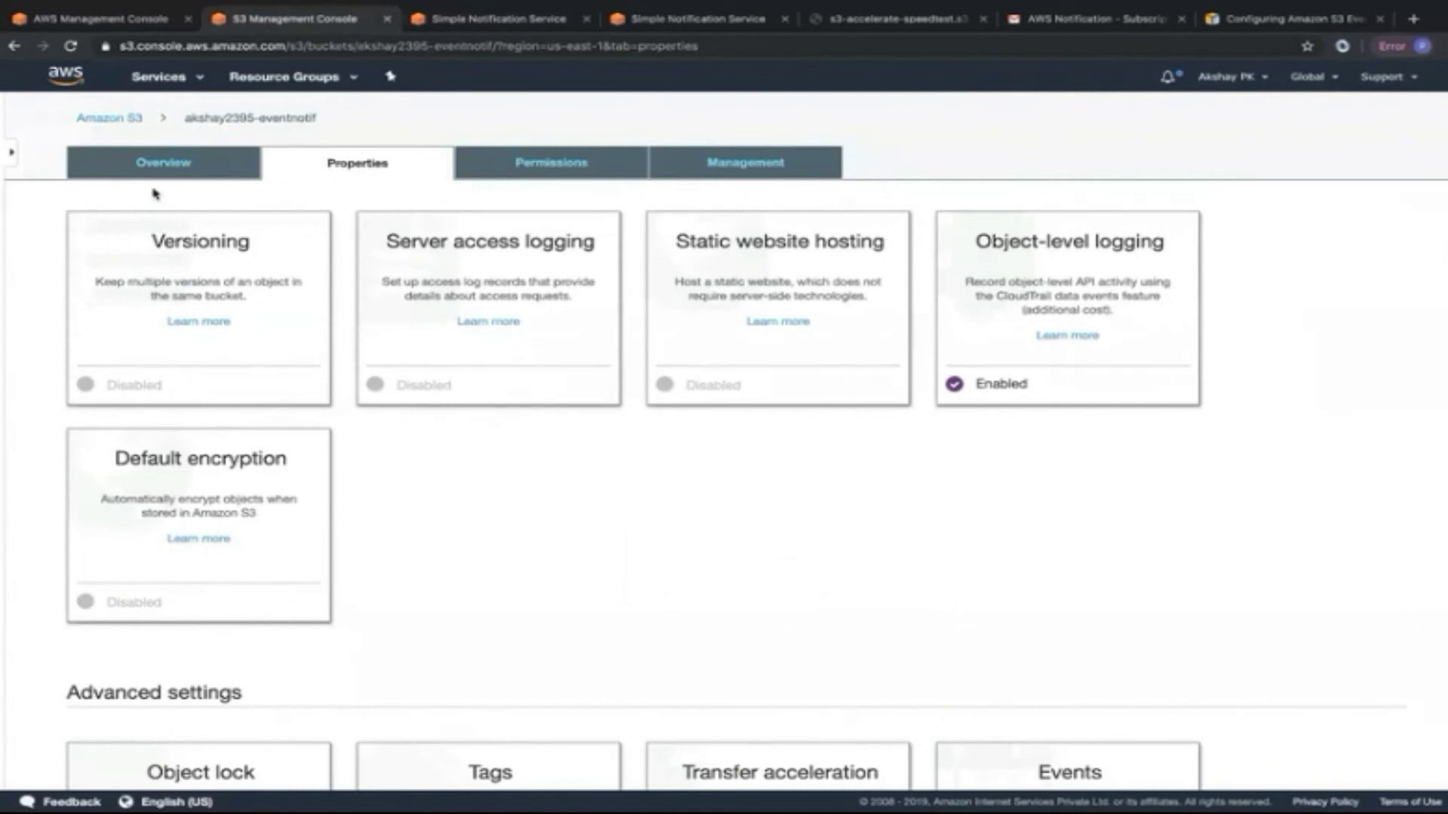
# Upload index.html from Downloads to the eventnotif bucket, then switch to Gmail.
pyautogui.click(130, 167)
pyautogui.click(103, 233)
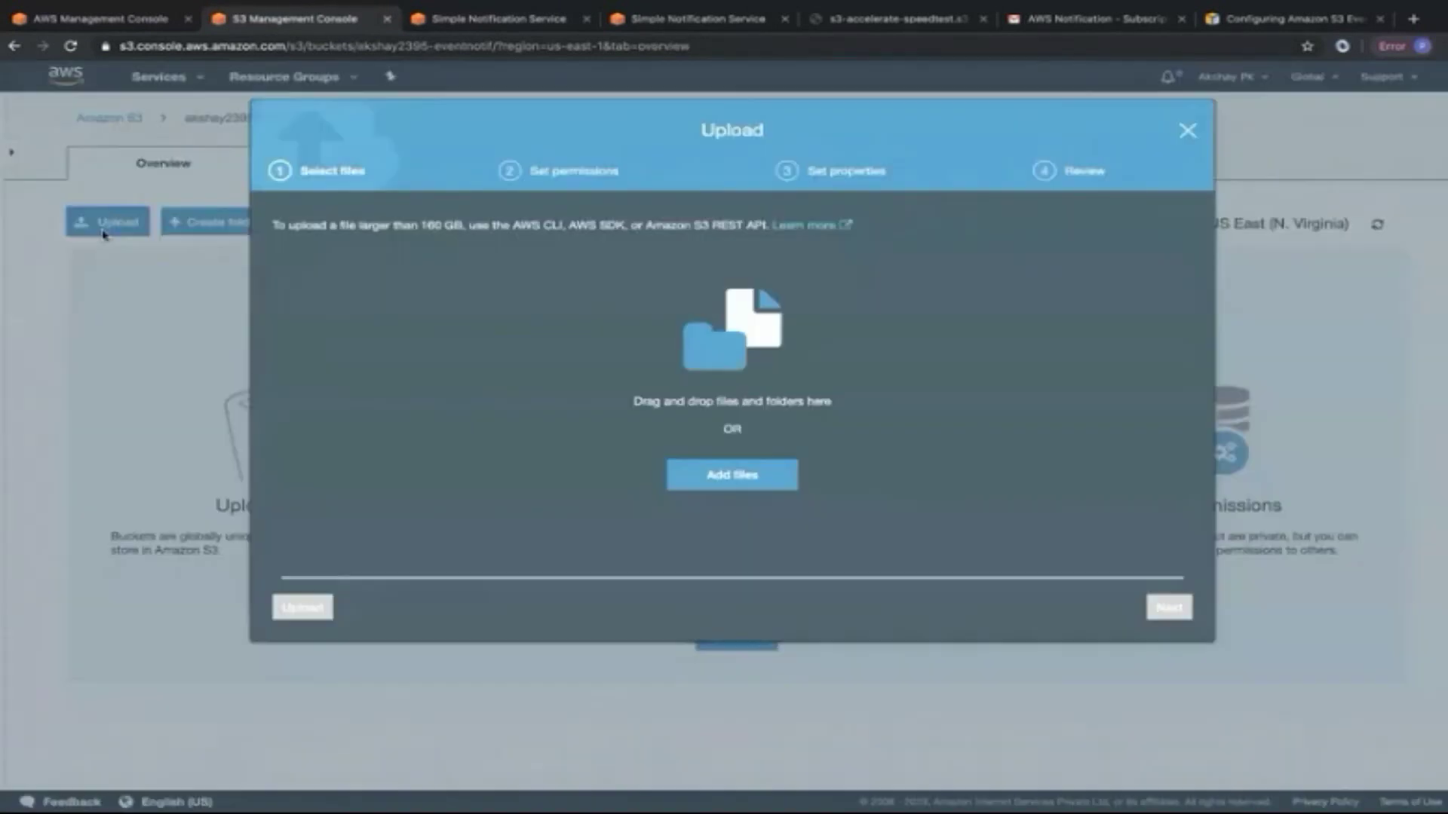
pyautogui.click(732, 475)
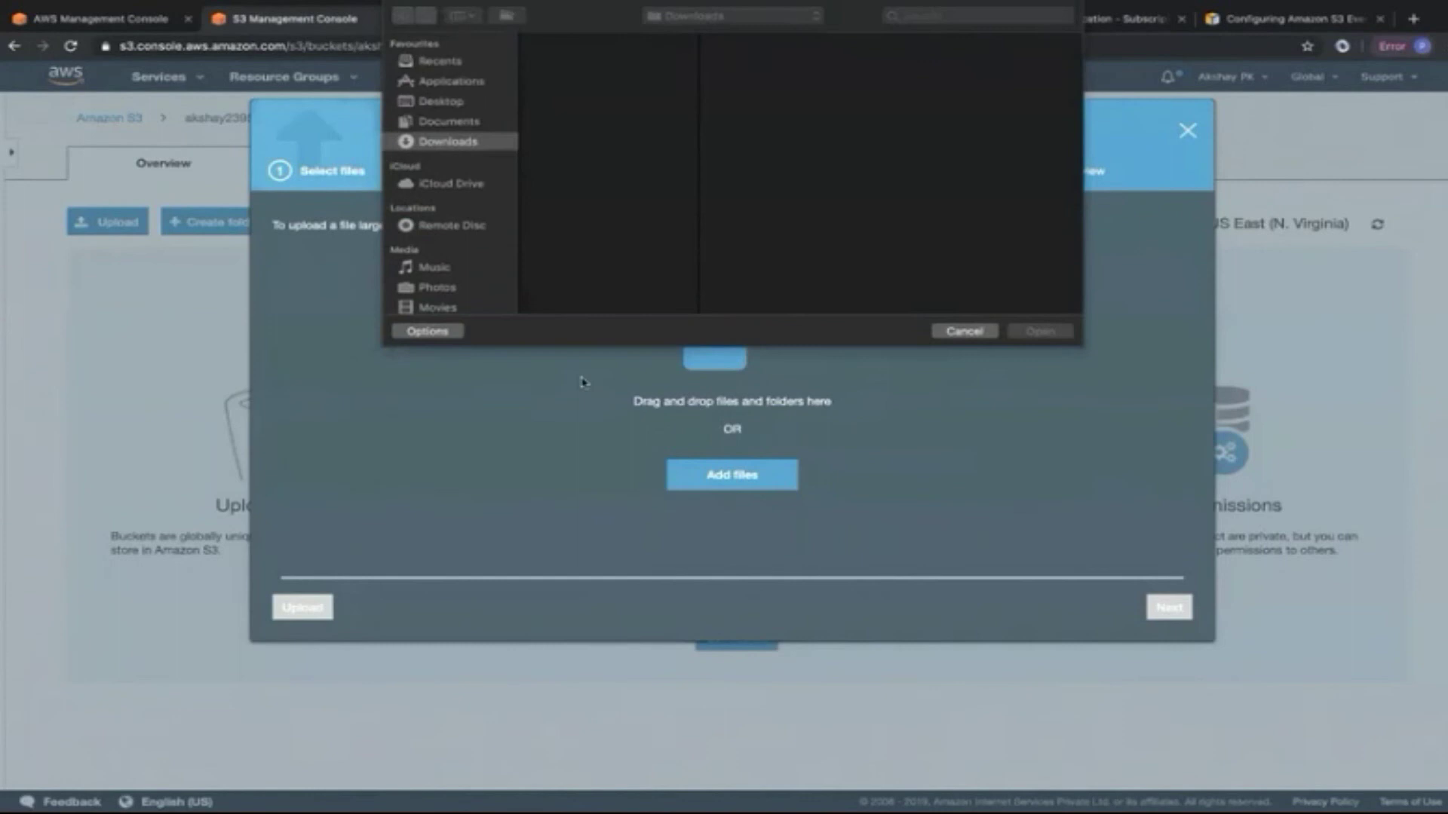
pyautogui.scroll(-5, 534, 221)
pyautogui.scroll(2, 534, 220)
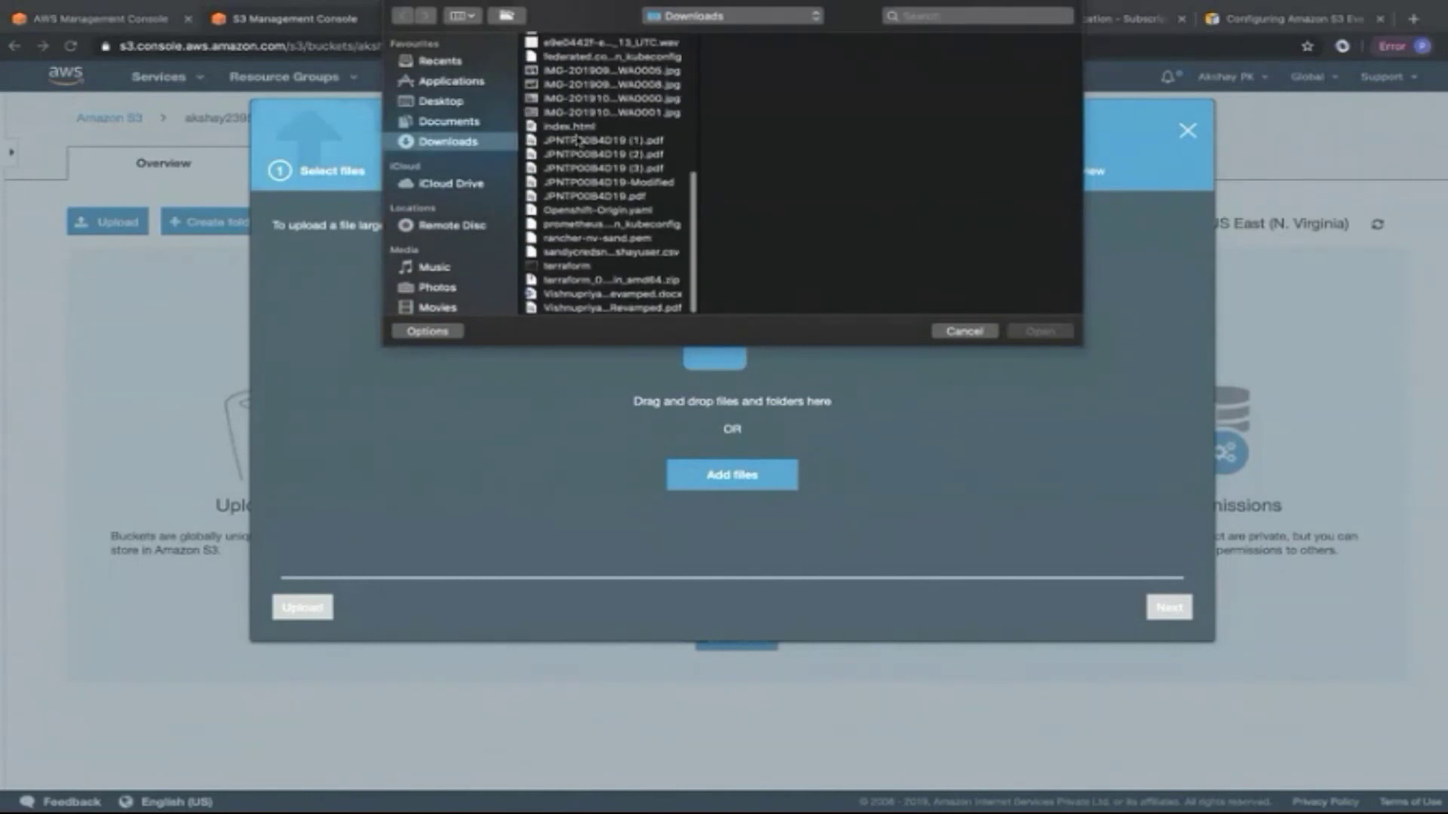
pyautogui.click(573, 126)
pyautogui.click(1003, 329)
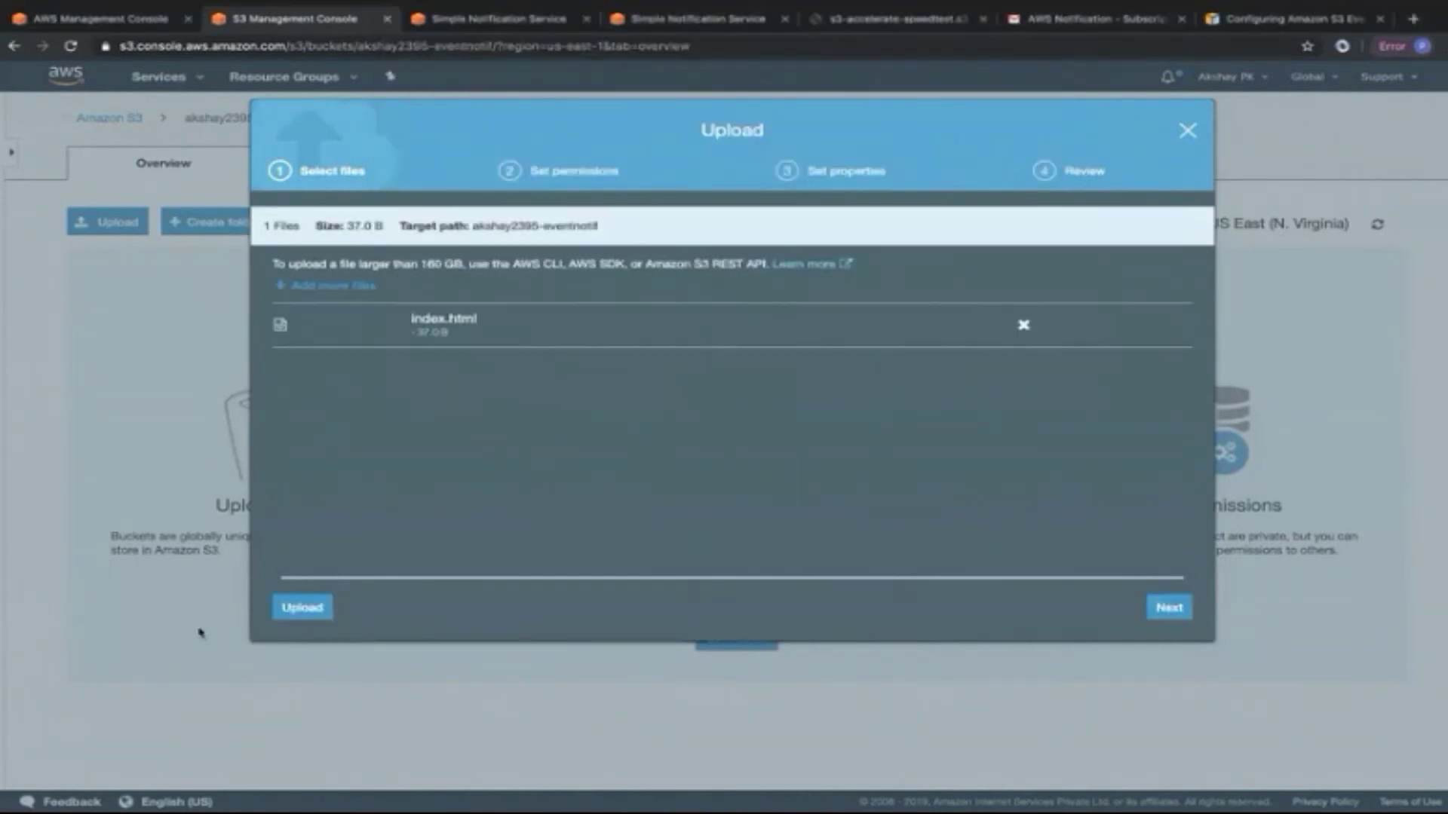
pyautogui.click(285, 610)
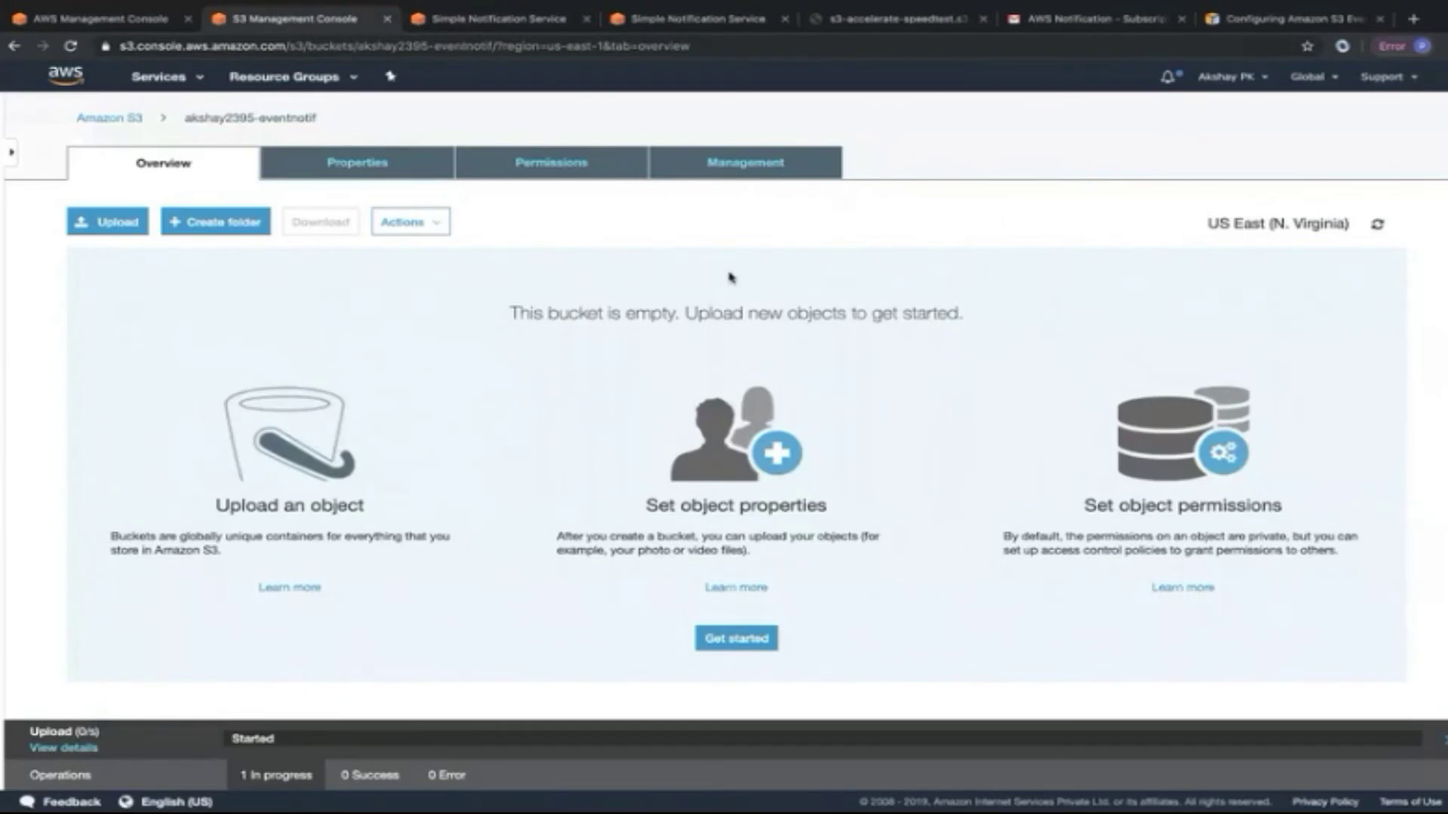
pyautogui.click(1054, 18)
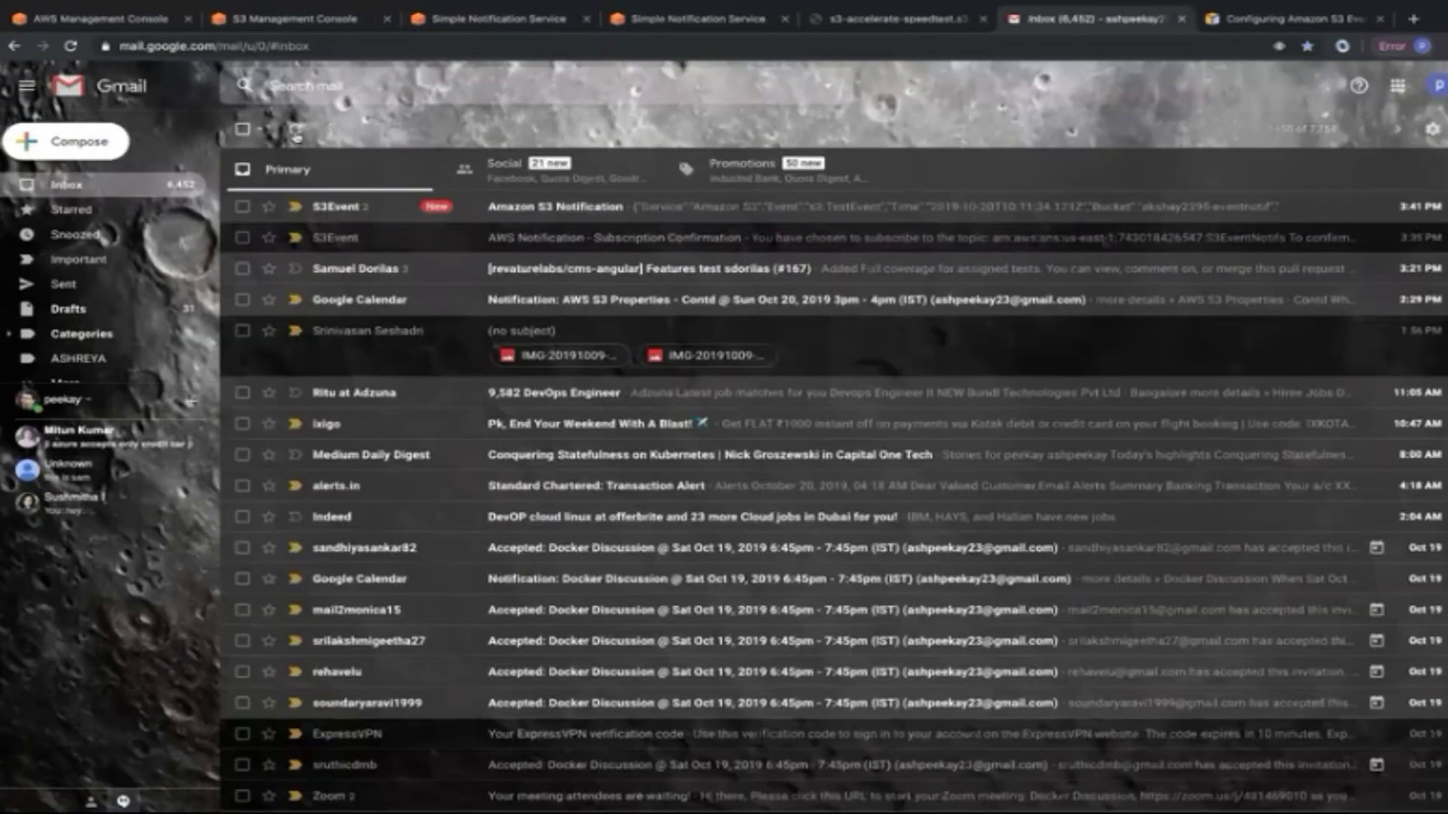
# Open the Amazon S3 Notification email and select the third message's full event JSON.
pyautogui.click(242, 129)
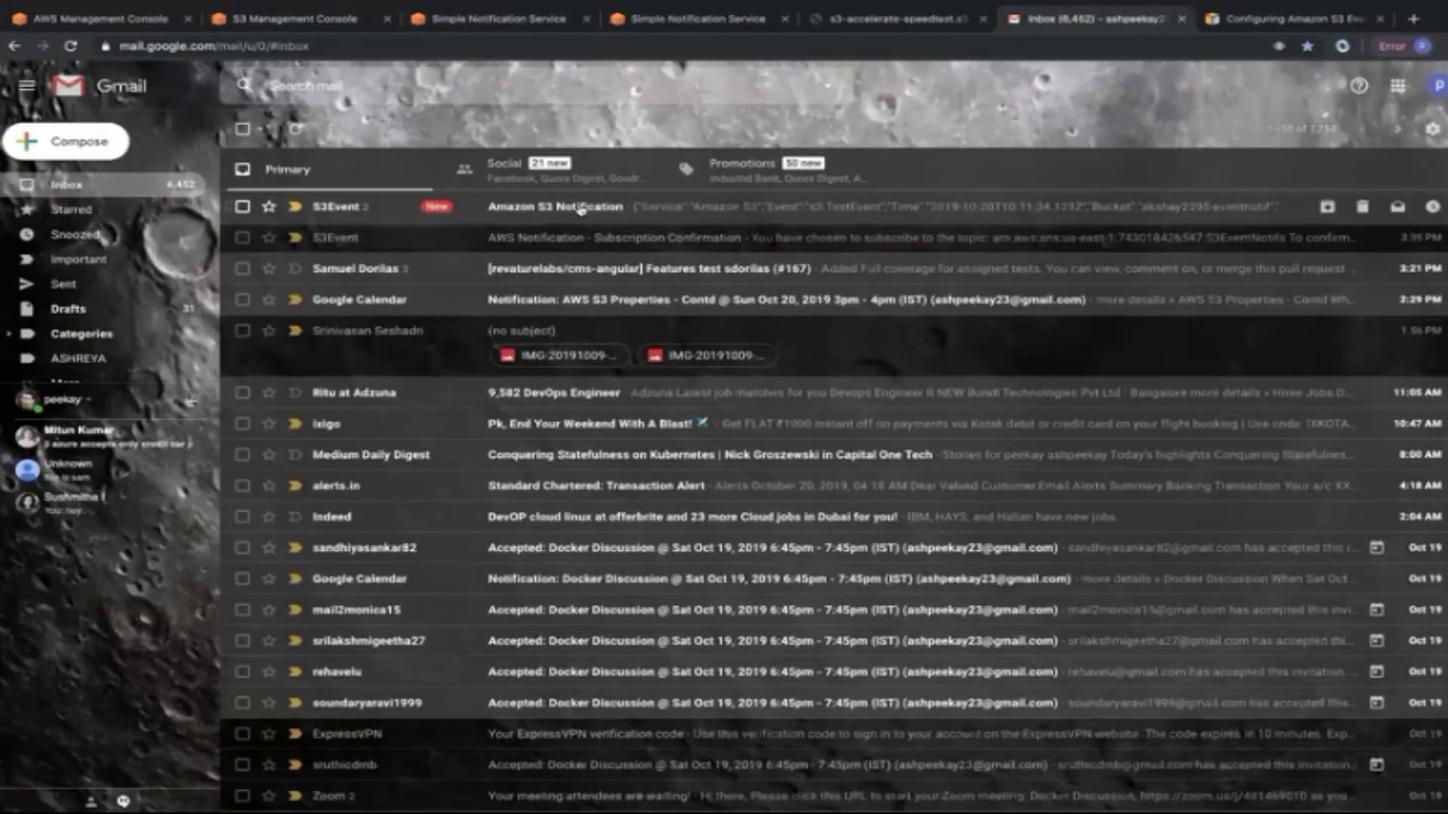
pyautogui.click(557, 206)
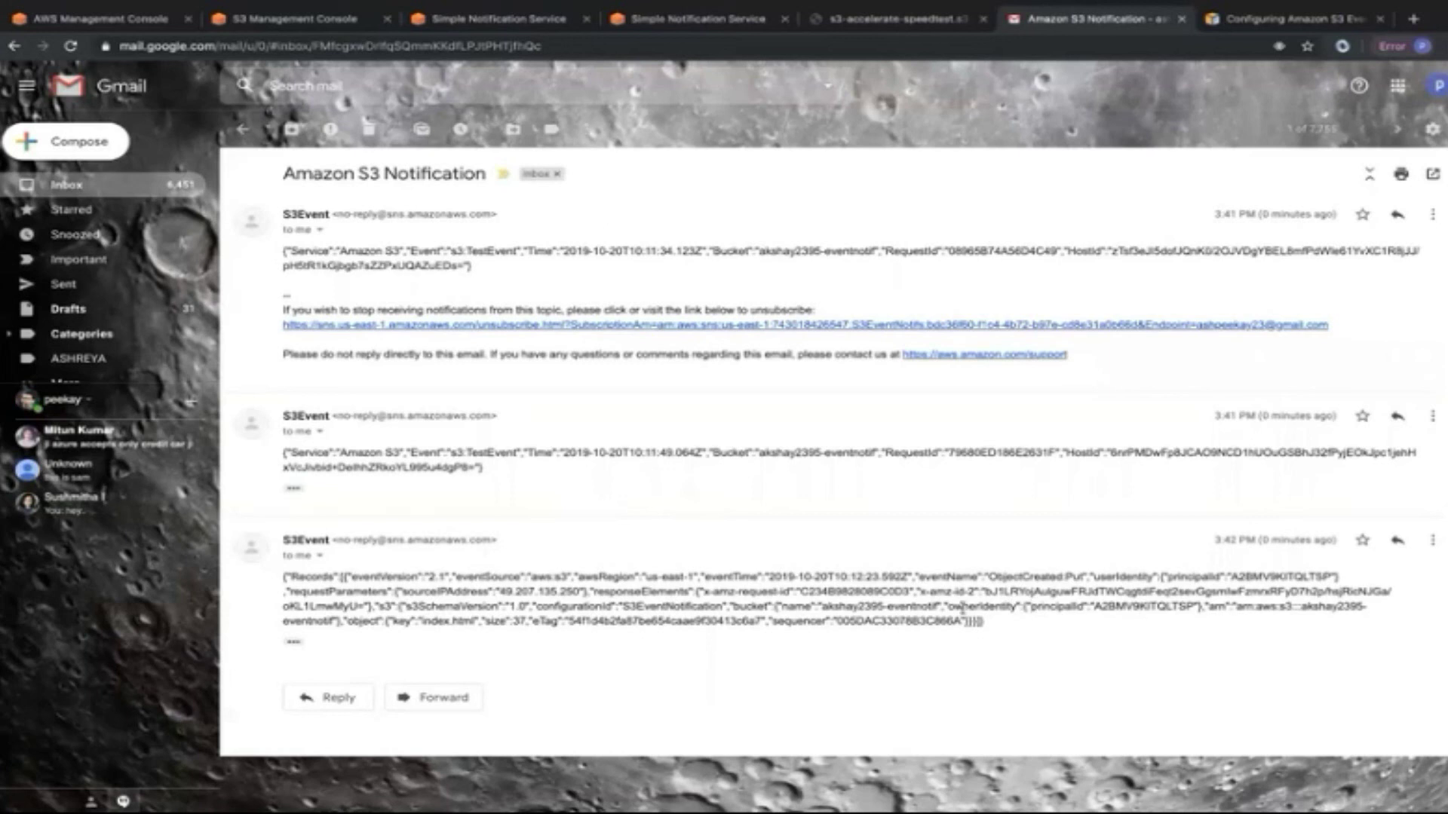
pyautogui.moveTo(420, 619); pyautogui.dragTo(481, 619)
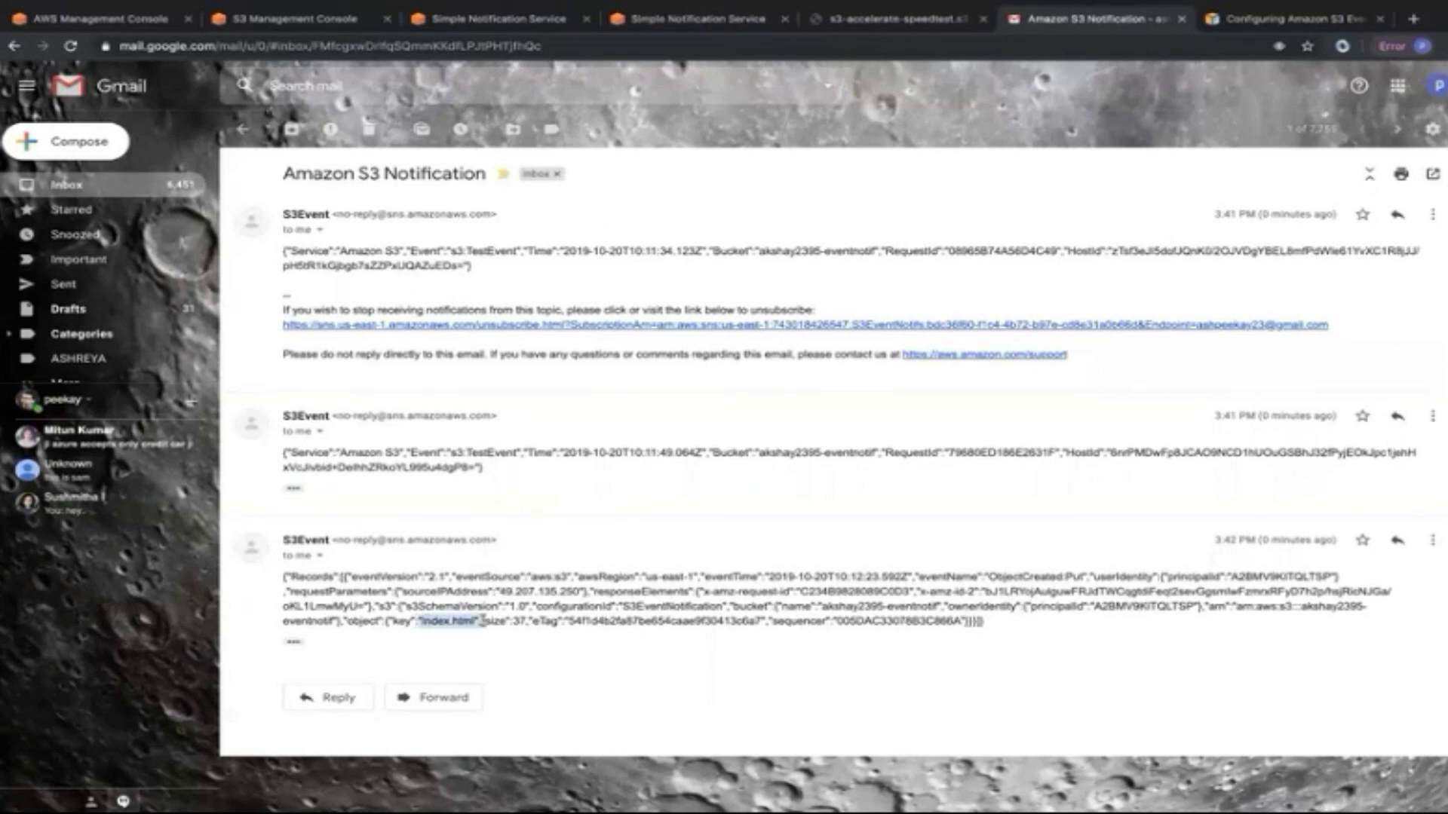
pyautogui.click(481, 620)
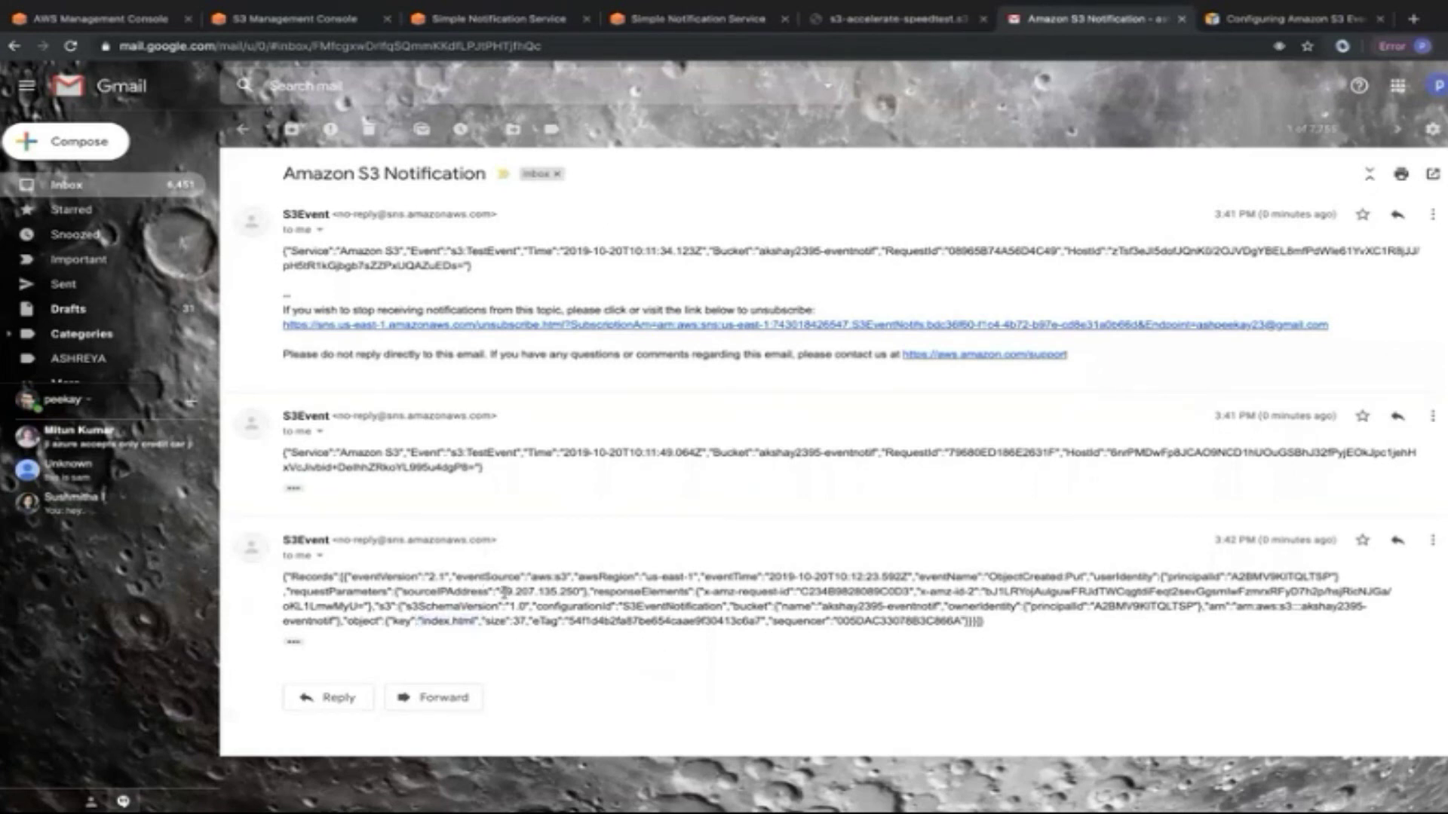
pyautogui.moveTo(585, 591); pyautogui.dragTo(481, 586)
pyautogui.click(707, 669)
pyautogui.moveTo(996, 622); pyautogui.dragTo(298, 571)
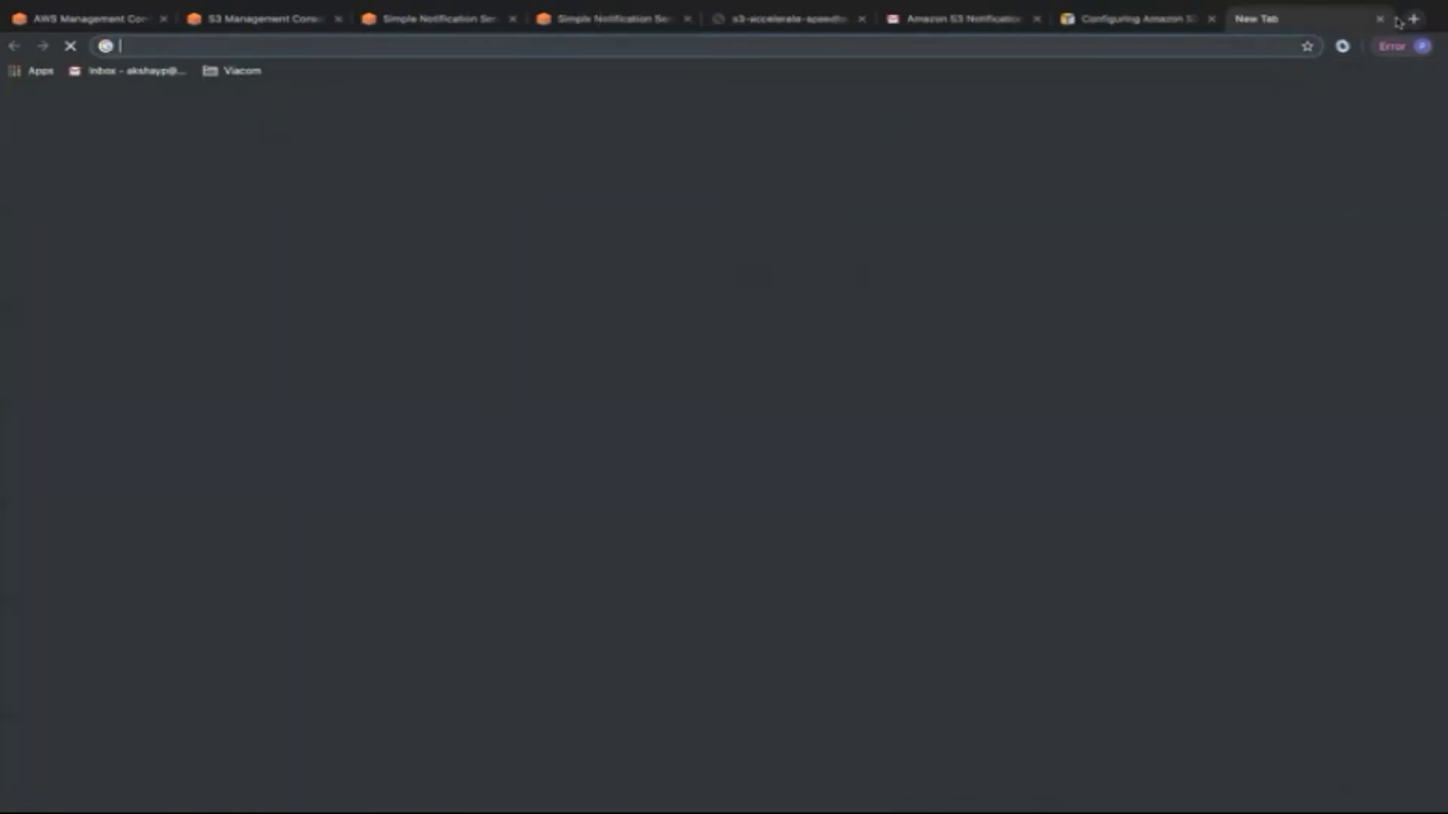
# Find JSONLint via a 'jsonvalidator' search, paste the S3 event JSON, and validate it.
pyautogui.click(1414, 18)
pyautogui.write('jsonvalidator')
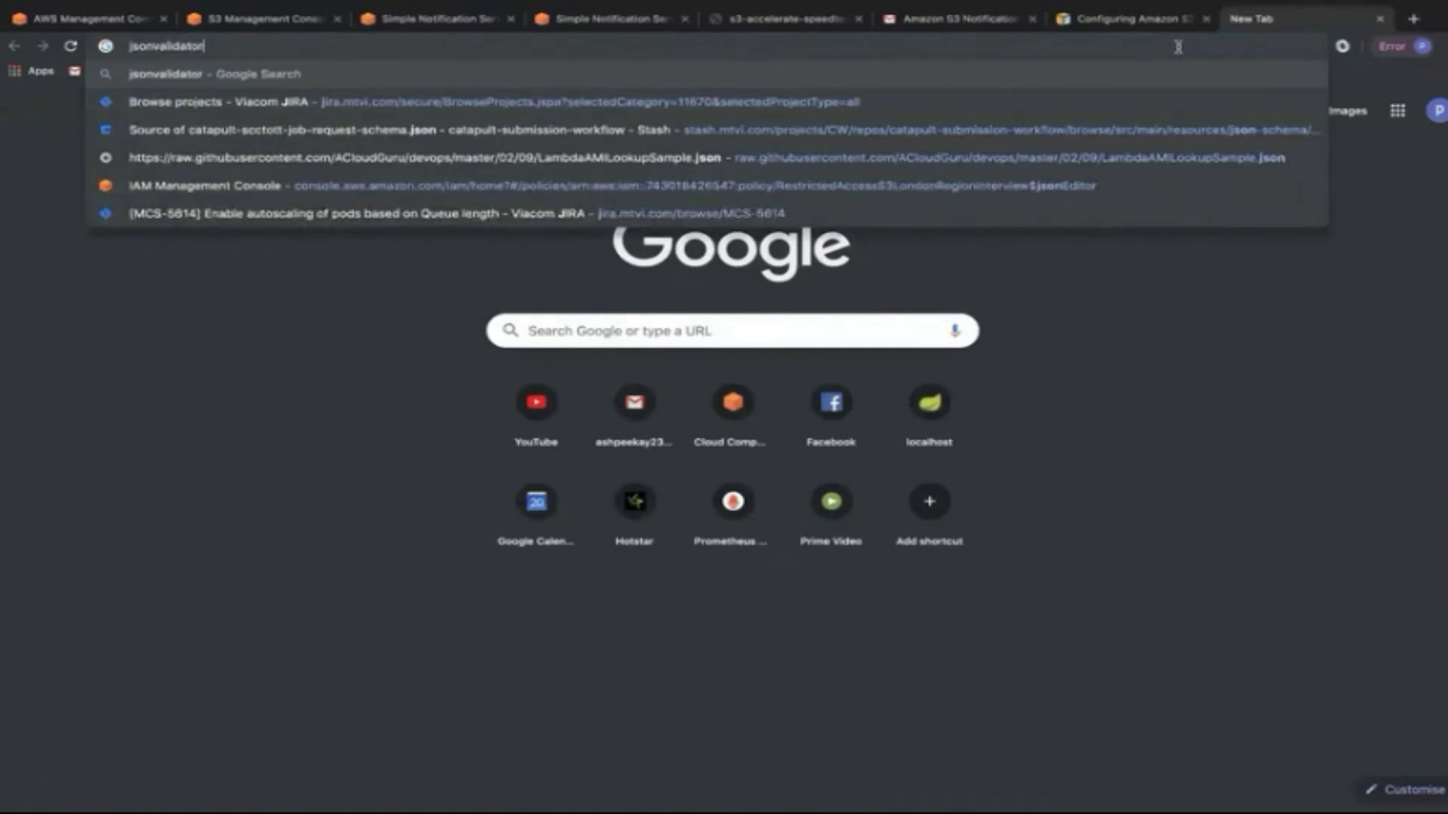
pyautogui.press('Return')
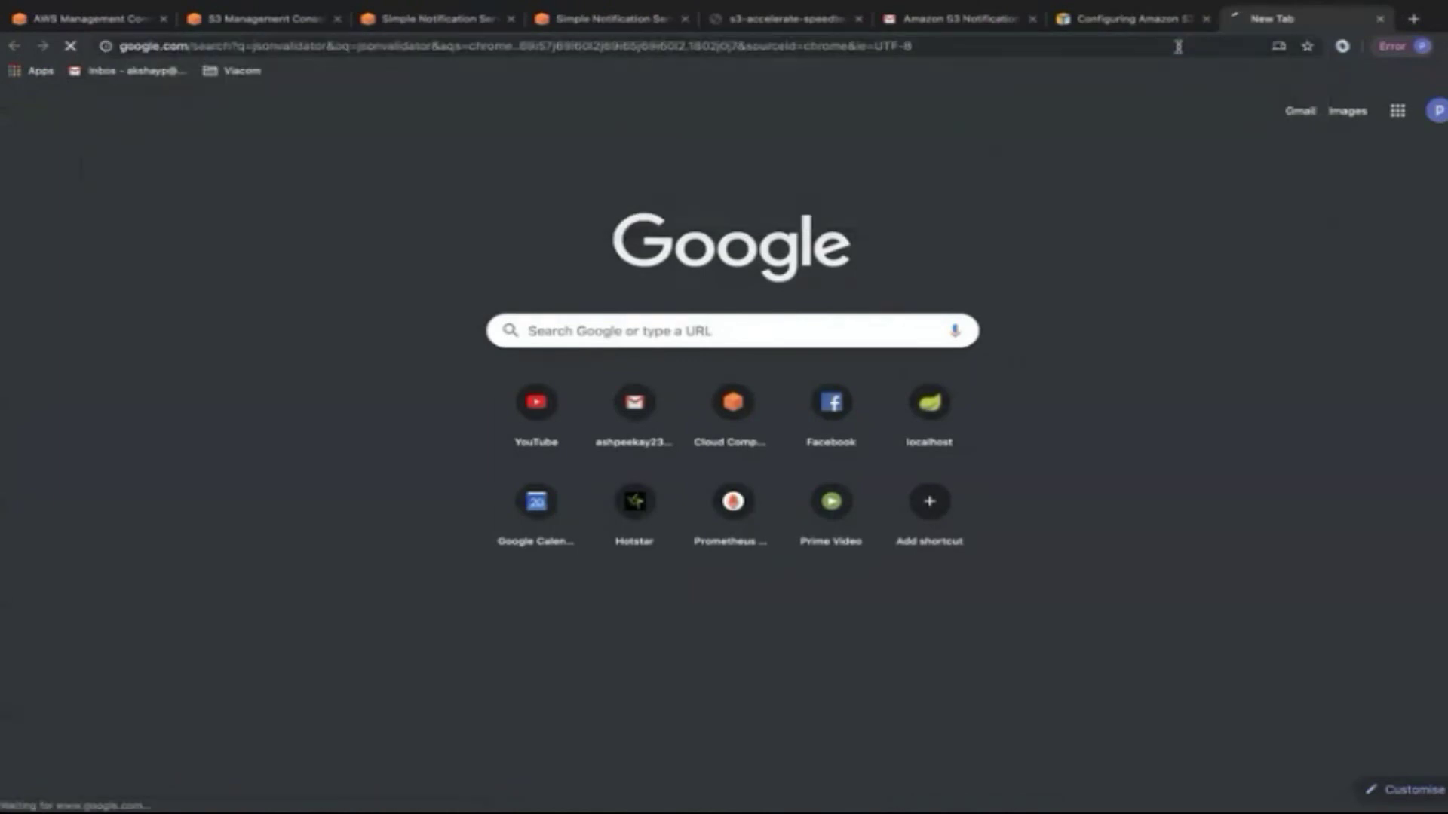
pyautogui.click(293, 264)
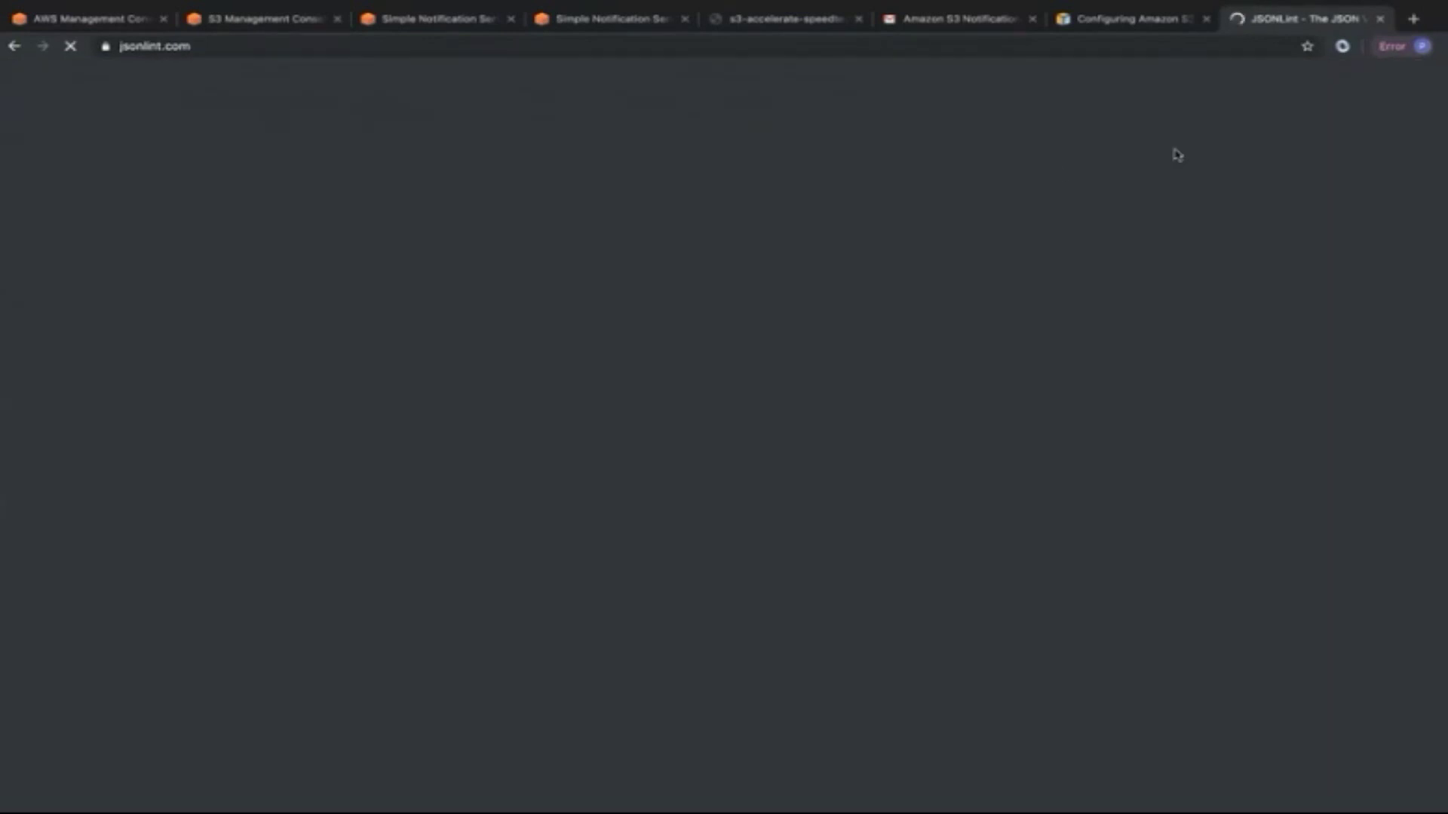
pyautogui.hotkey('ctrl', 'v')
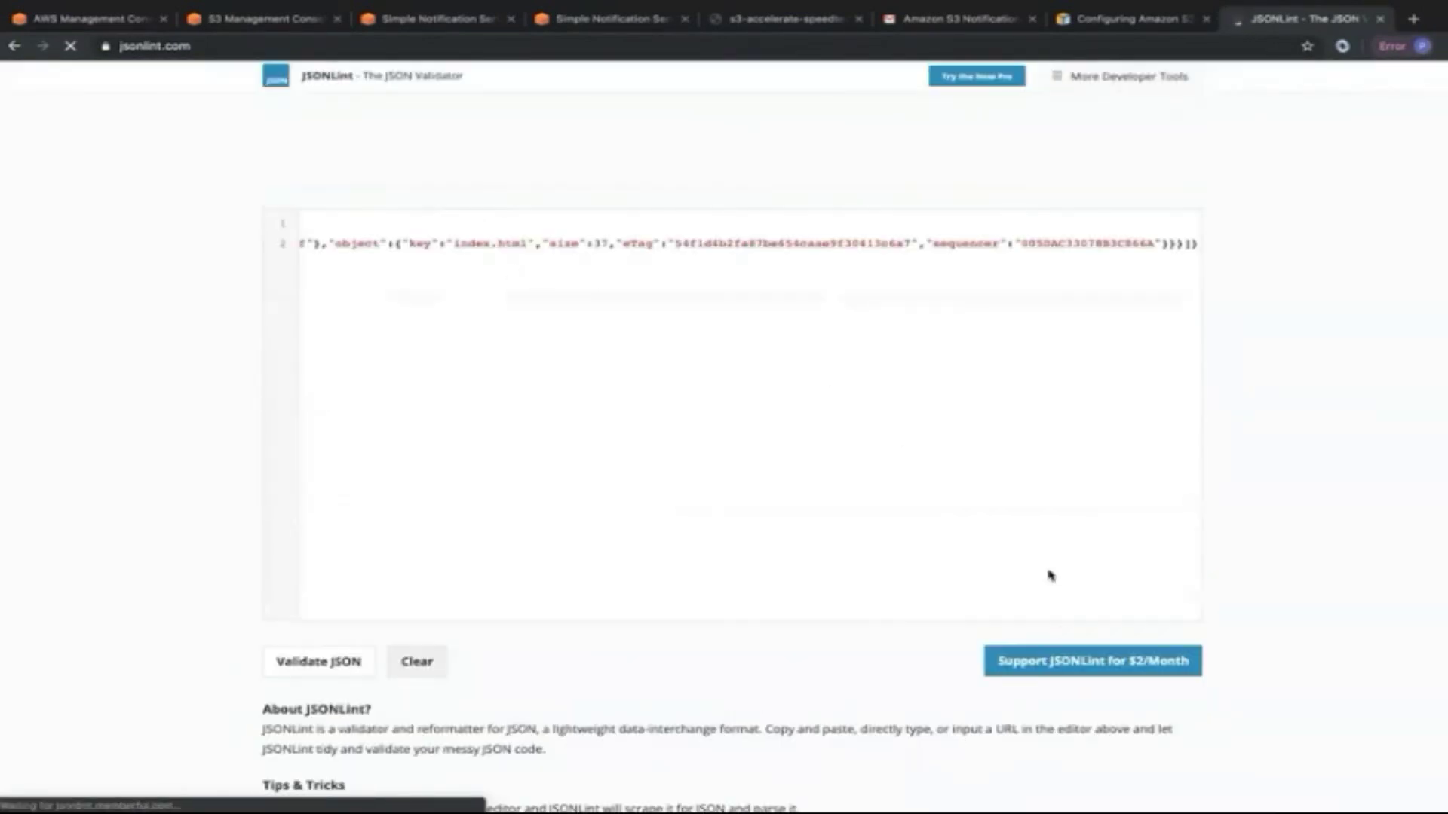
pyautogui.click(318, 661)
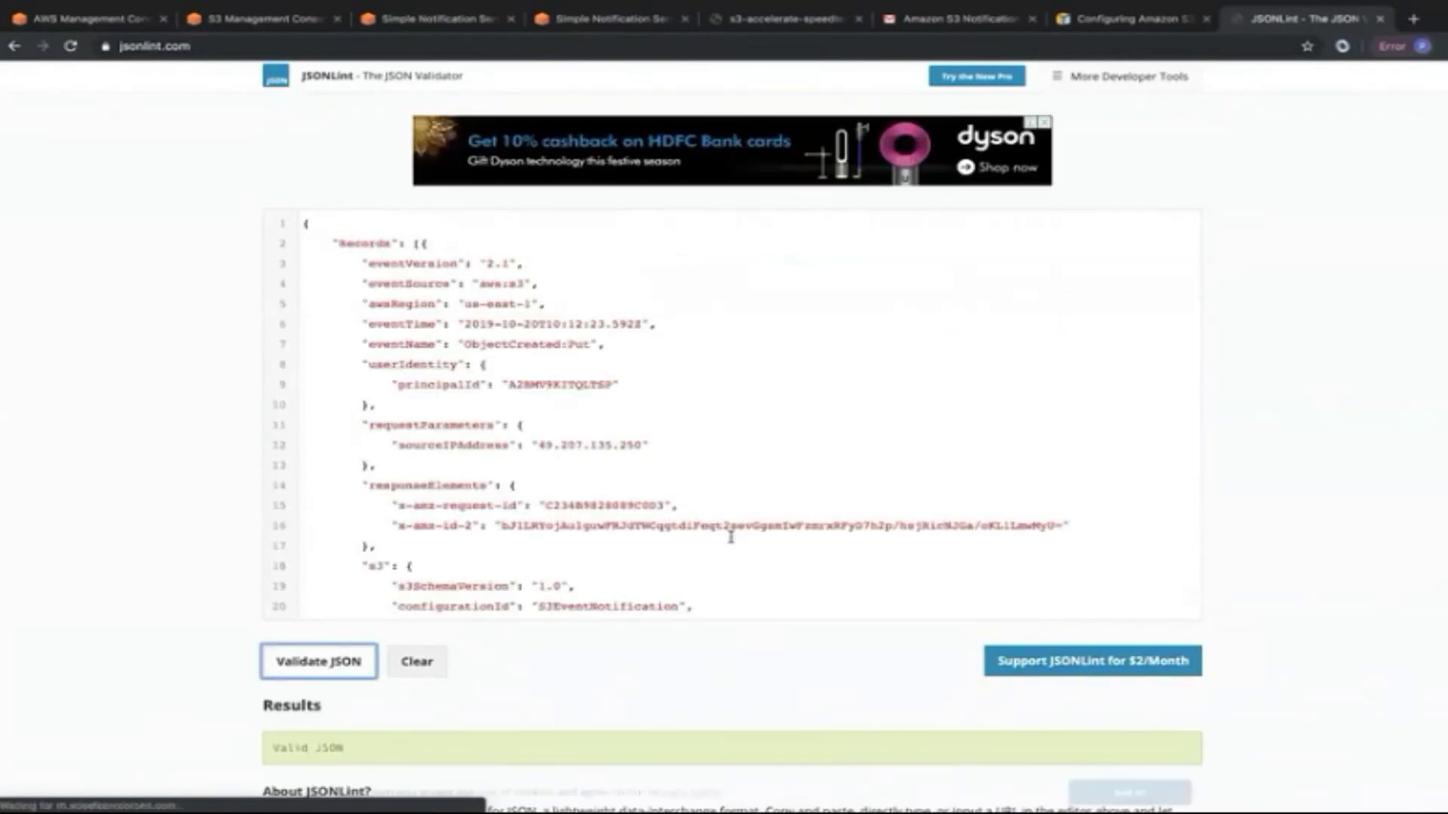
# Inspect the formatted JSON's eventSource aws:s3, sourceIPAddress and object key index.html.
pyautogui.click(510, 348)
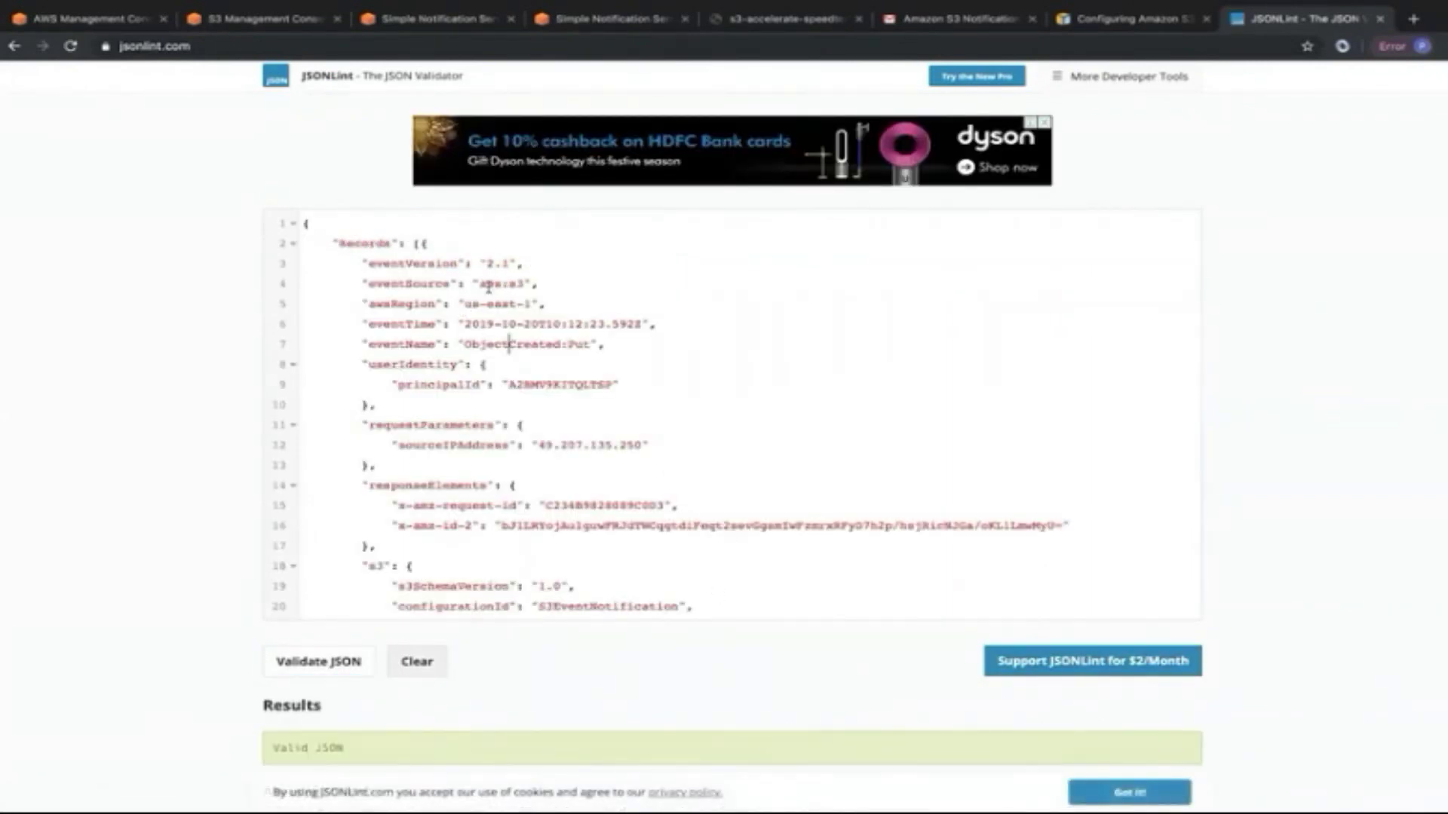
pyautogui.moveTo(482, 283); pyautogui.dragTo(529, 283)
pyautogui.click(480, 301)
pyautogui.moveTo(539, 445); pyautogui.dragTo(625, 443)
pyautogui.click(626, 444)
pyautogui.scroll(-5, 626, 443)
pyautogui.scroll(3, 626, 444)
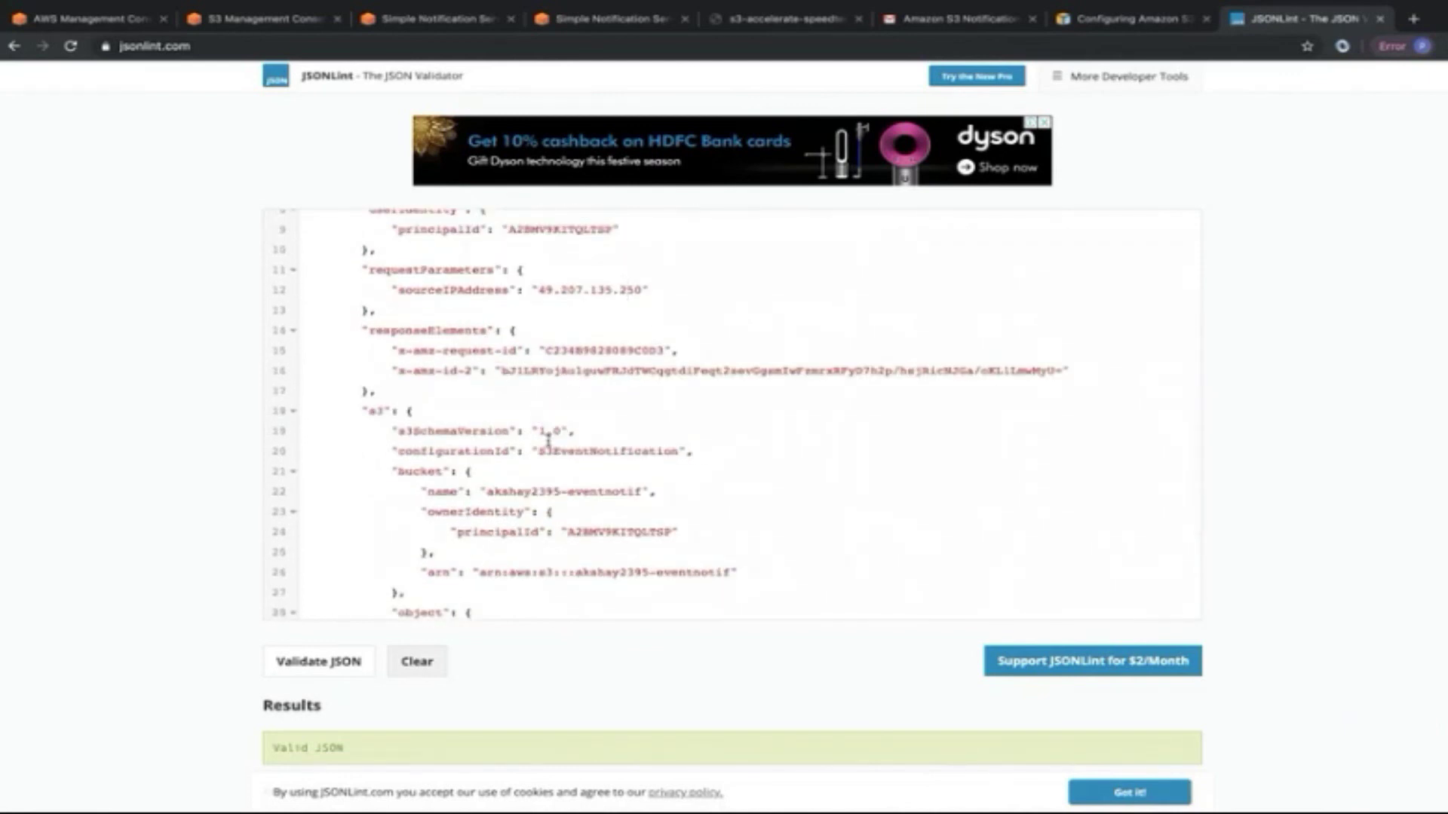
pyautogui.scroll(-2, 543, 430)
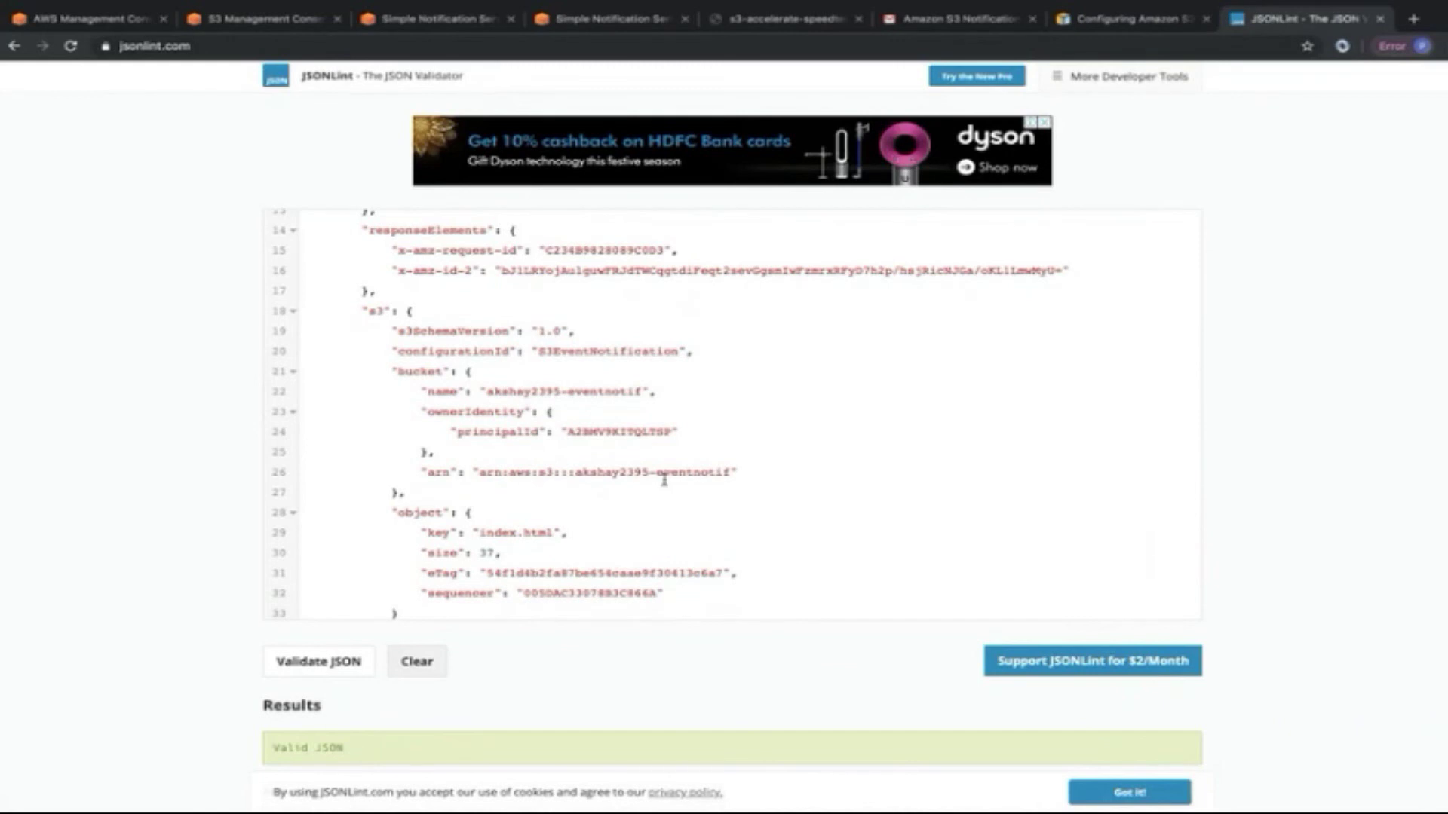
pyautogui.scroll(-2, 663, 476)
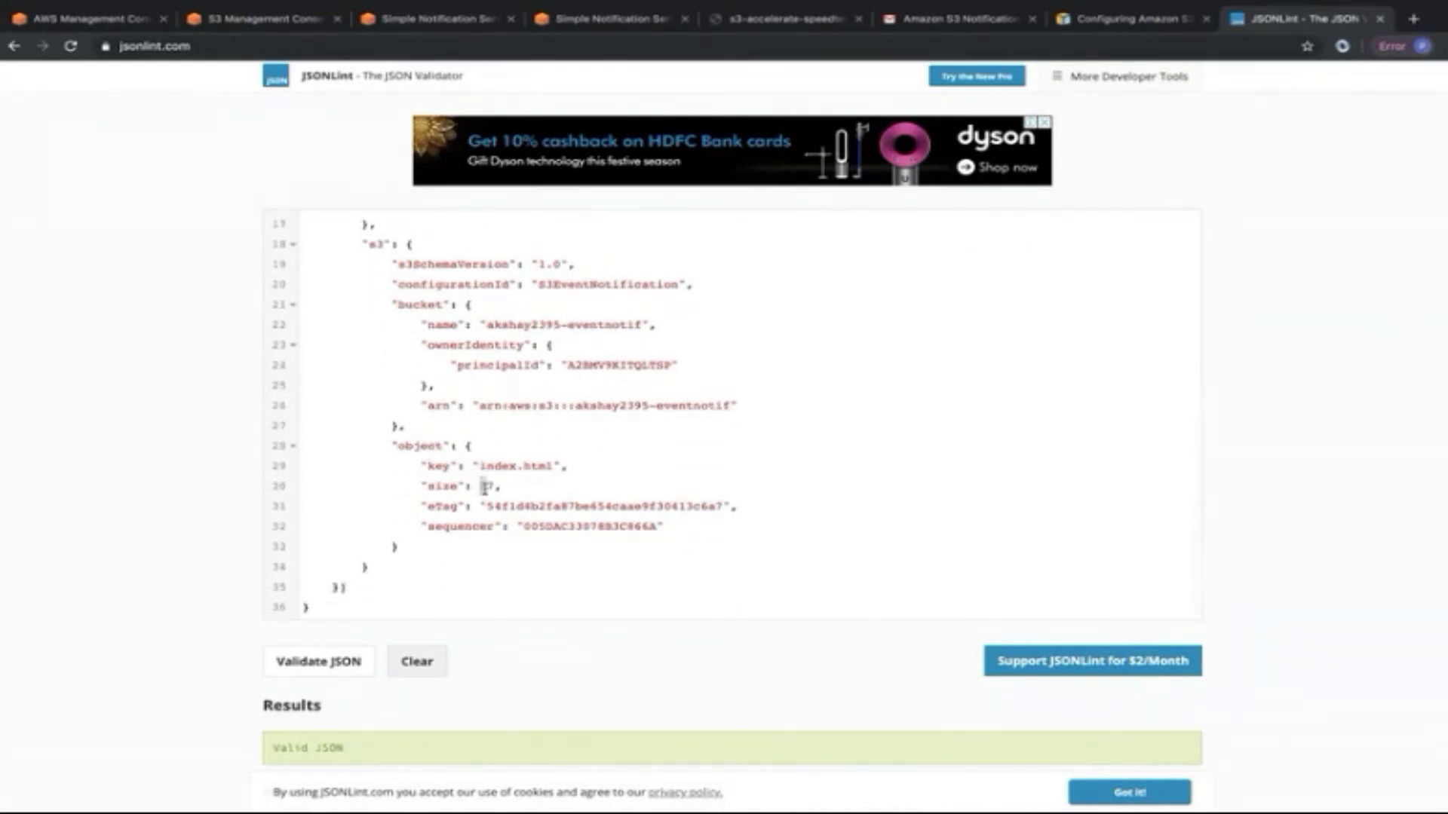
pyautogui.moveTo(480, 466); pyautogui.dragTo(551, 466)
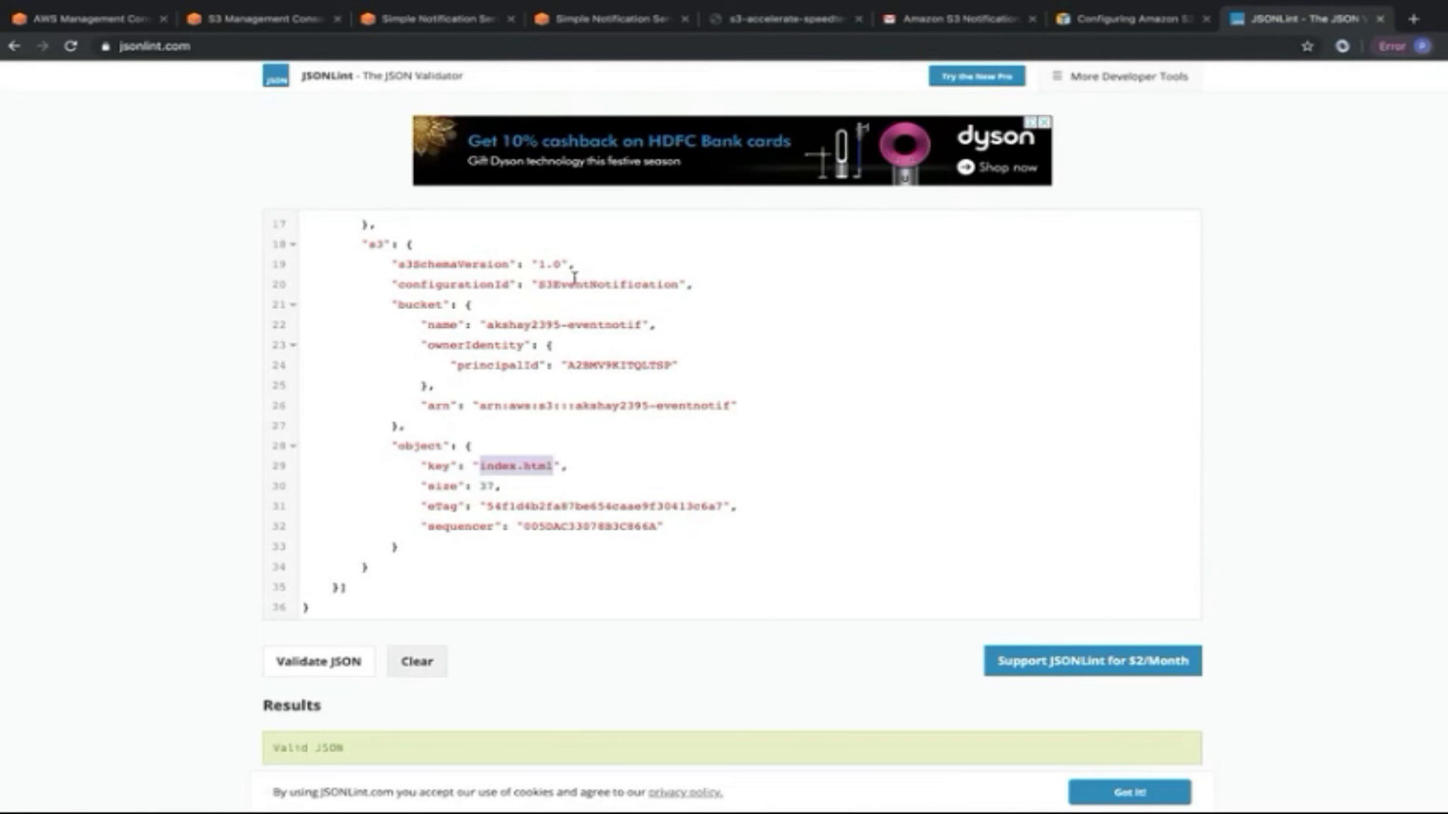
# Return through the Gmail inbox to the S3EventNotifs topic page.
pyautogui.click(963, 21)
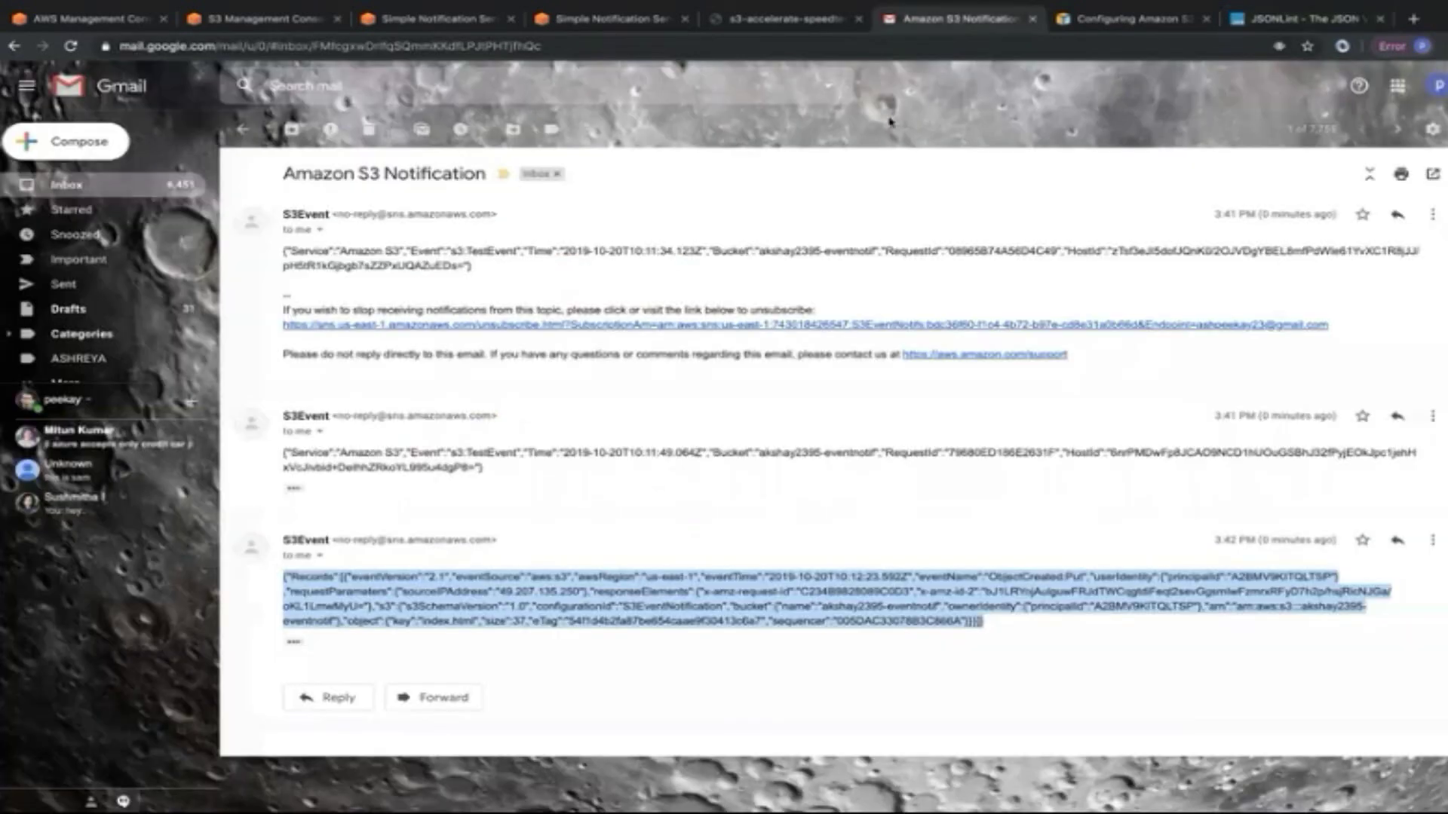
pyautogui.click(581, 494)
pyautogui.click(242, 129)
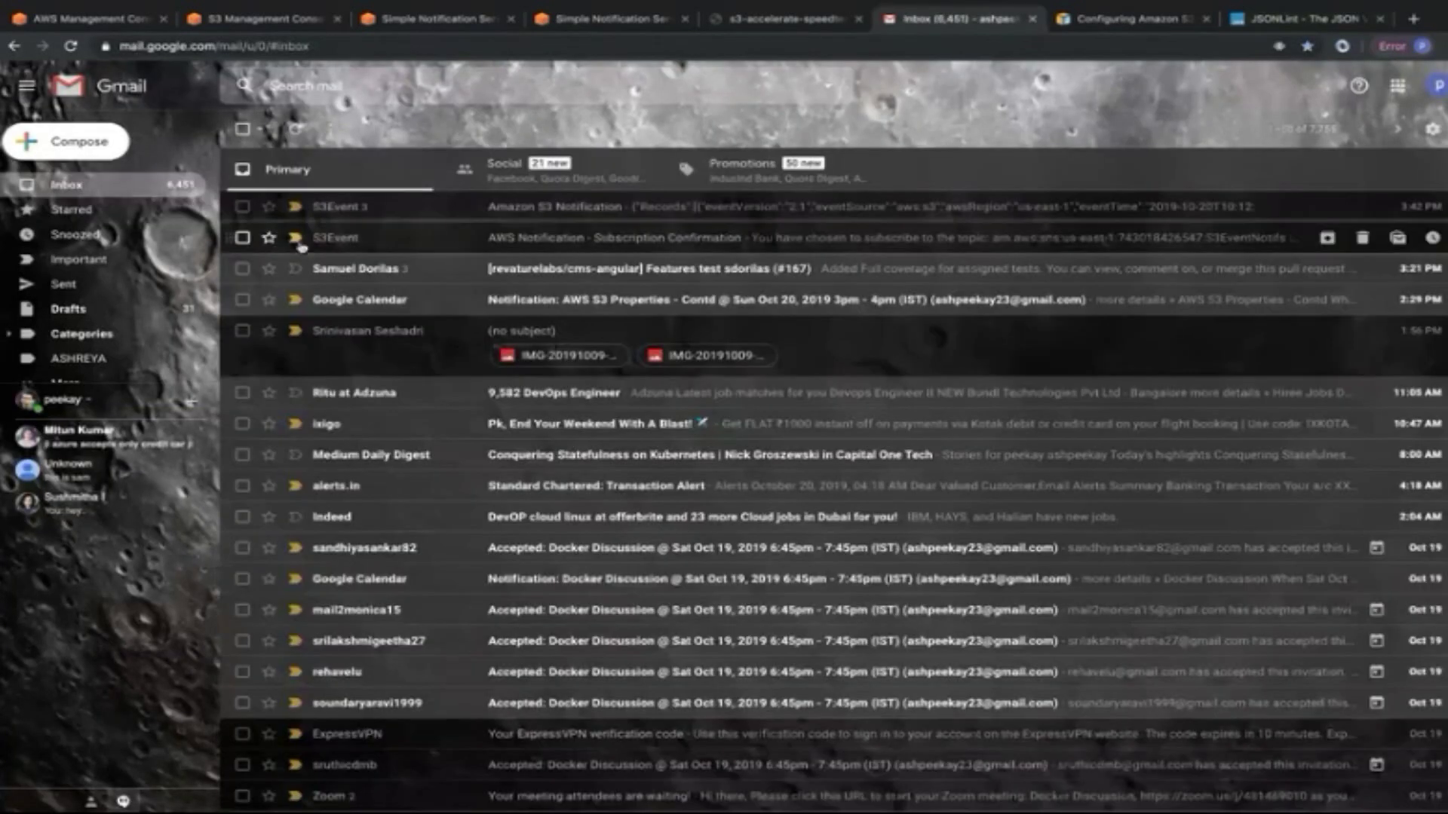
pyautogui.click(407, 19)
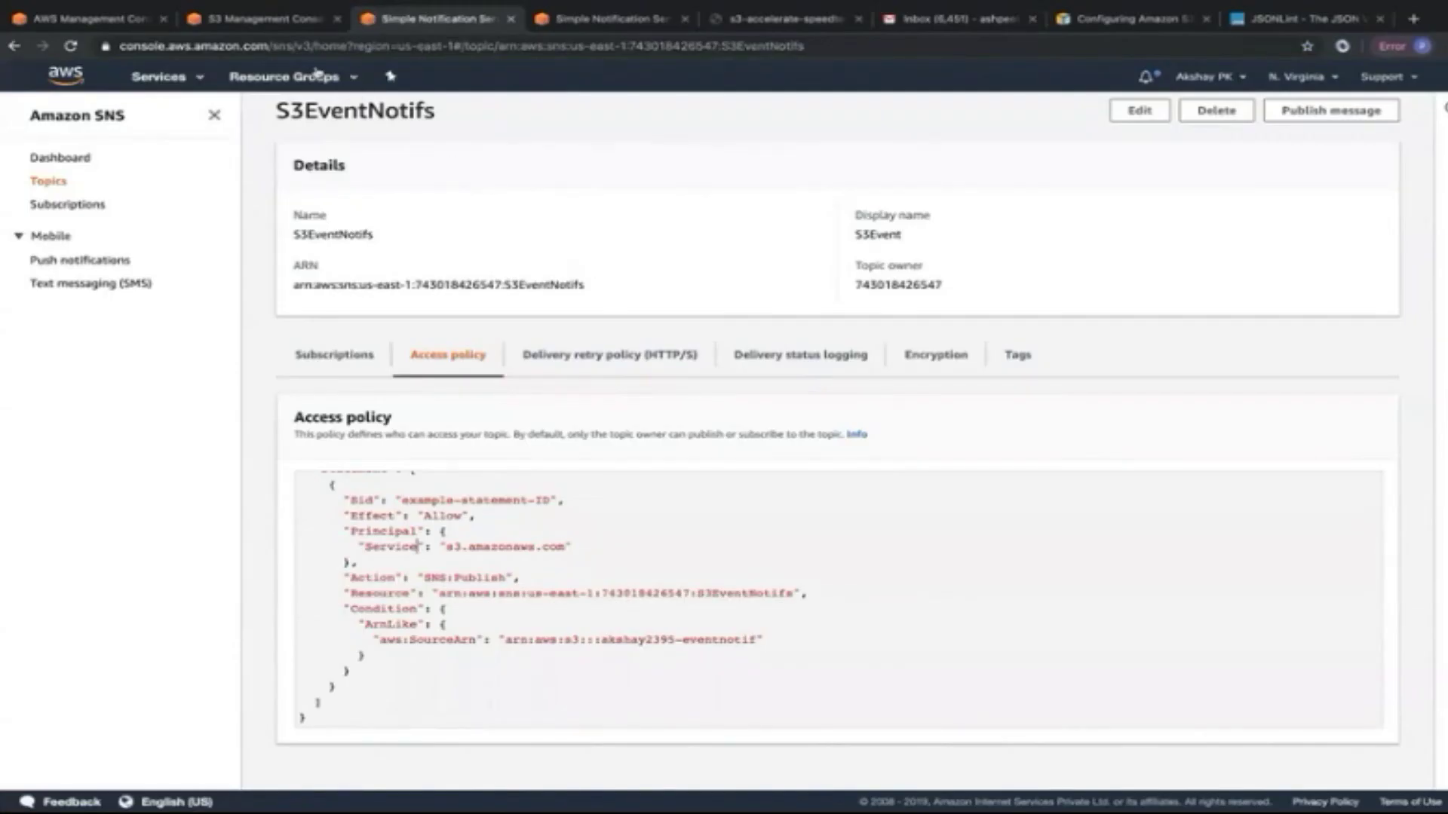
# Switch to the eventnotif bucket's Overview listing index.html at 37.0 B.
pyautogui.click(290, 22)
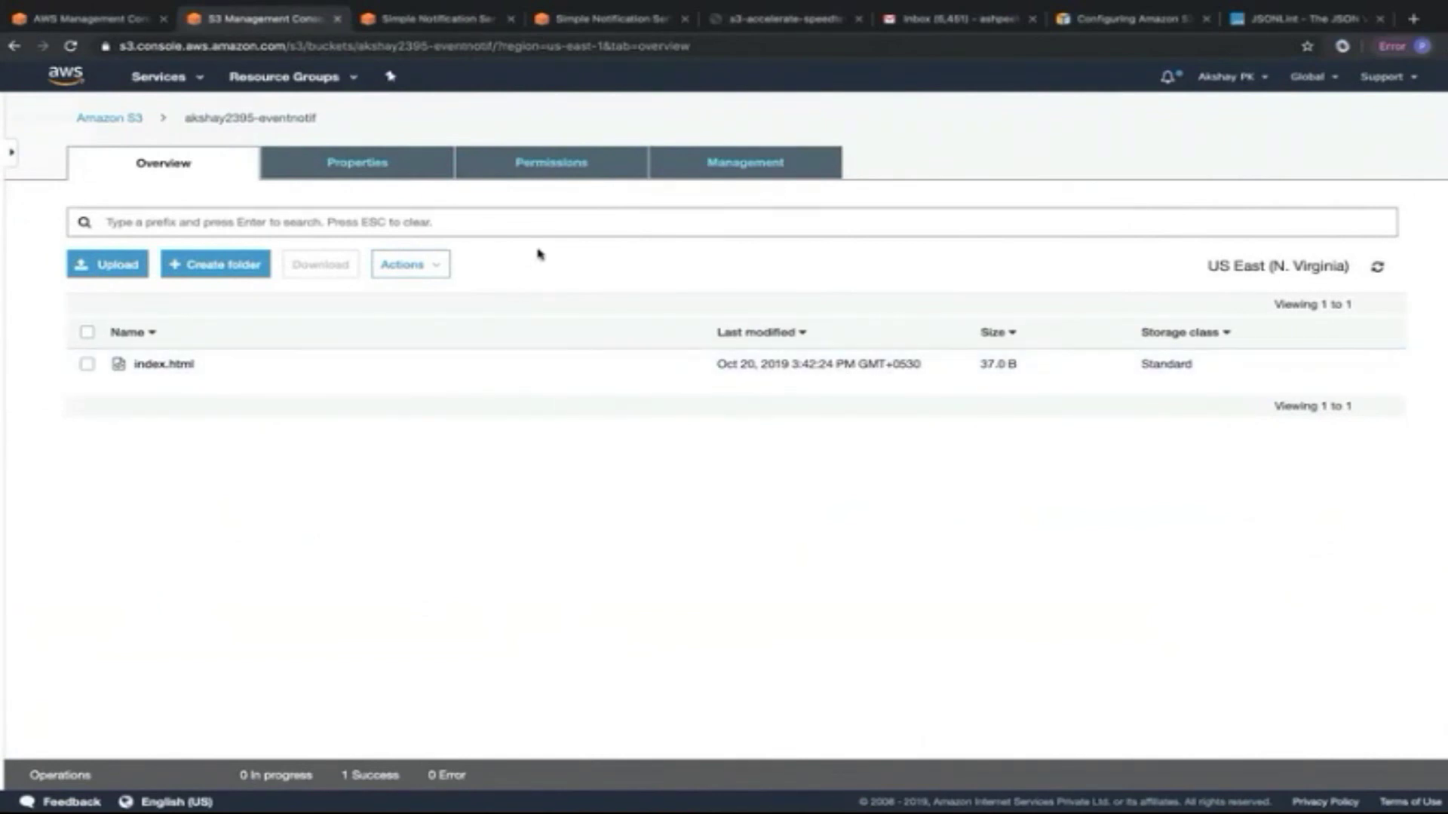
# Leave the eventnotif bucket and open the akshay2395-staticwebsite bucket's Properties.
pyautogui.click(375, 163)
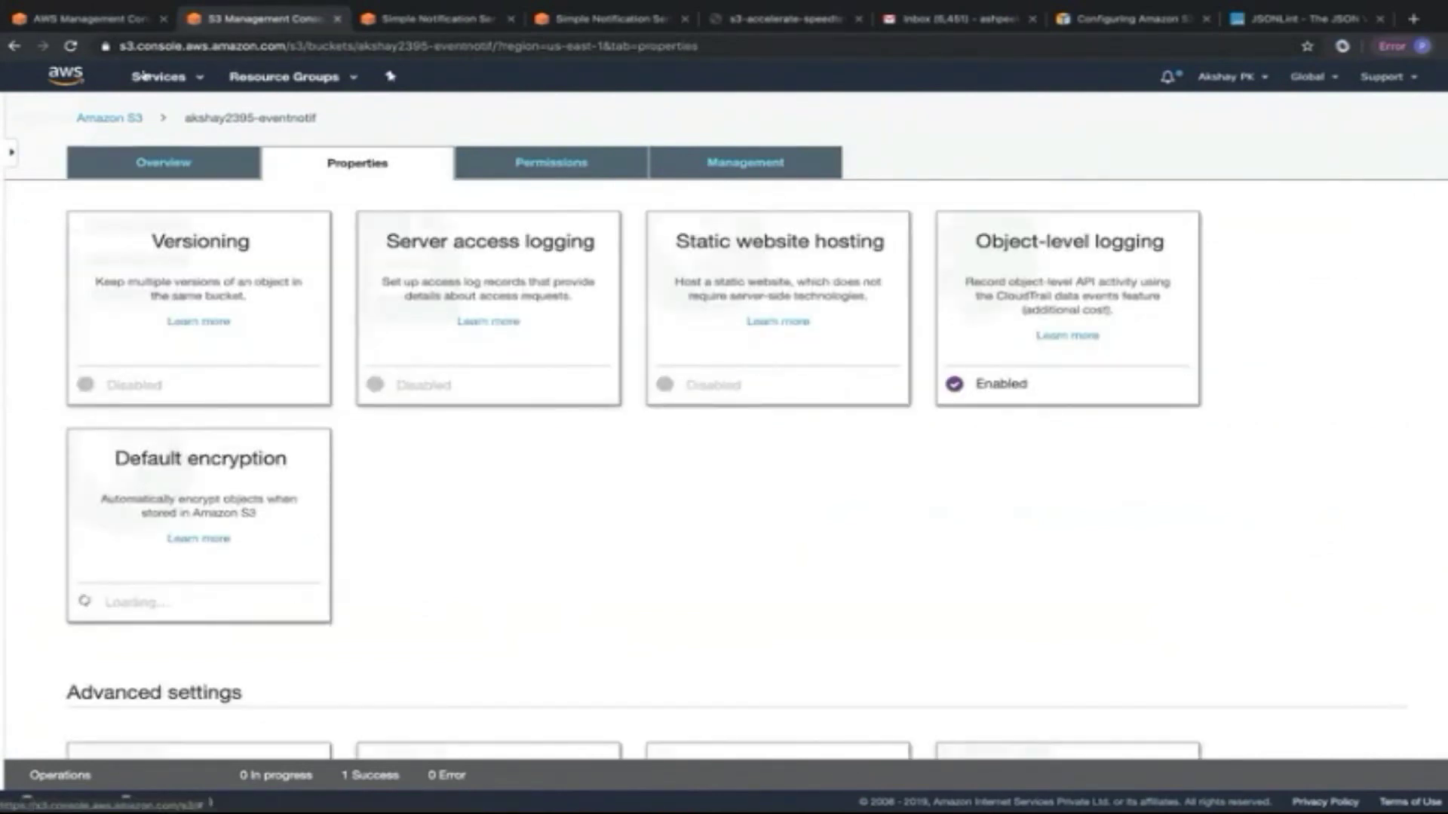
pyautogui.click(111, 121)
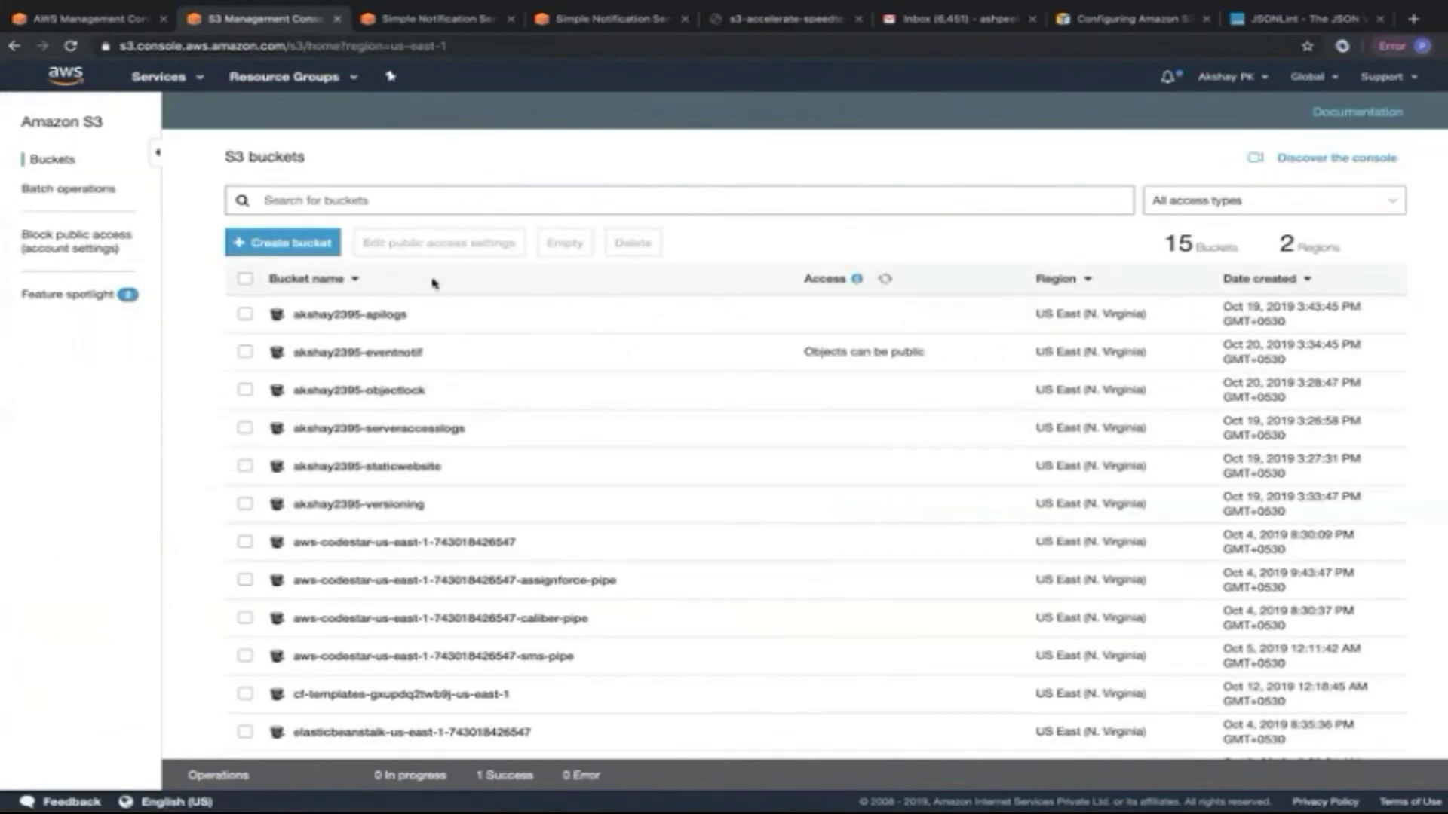
pyautogui.click(392, 467)
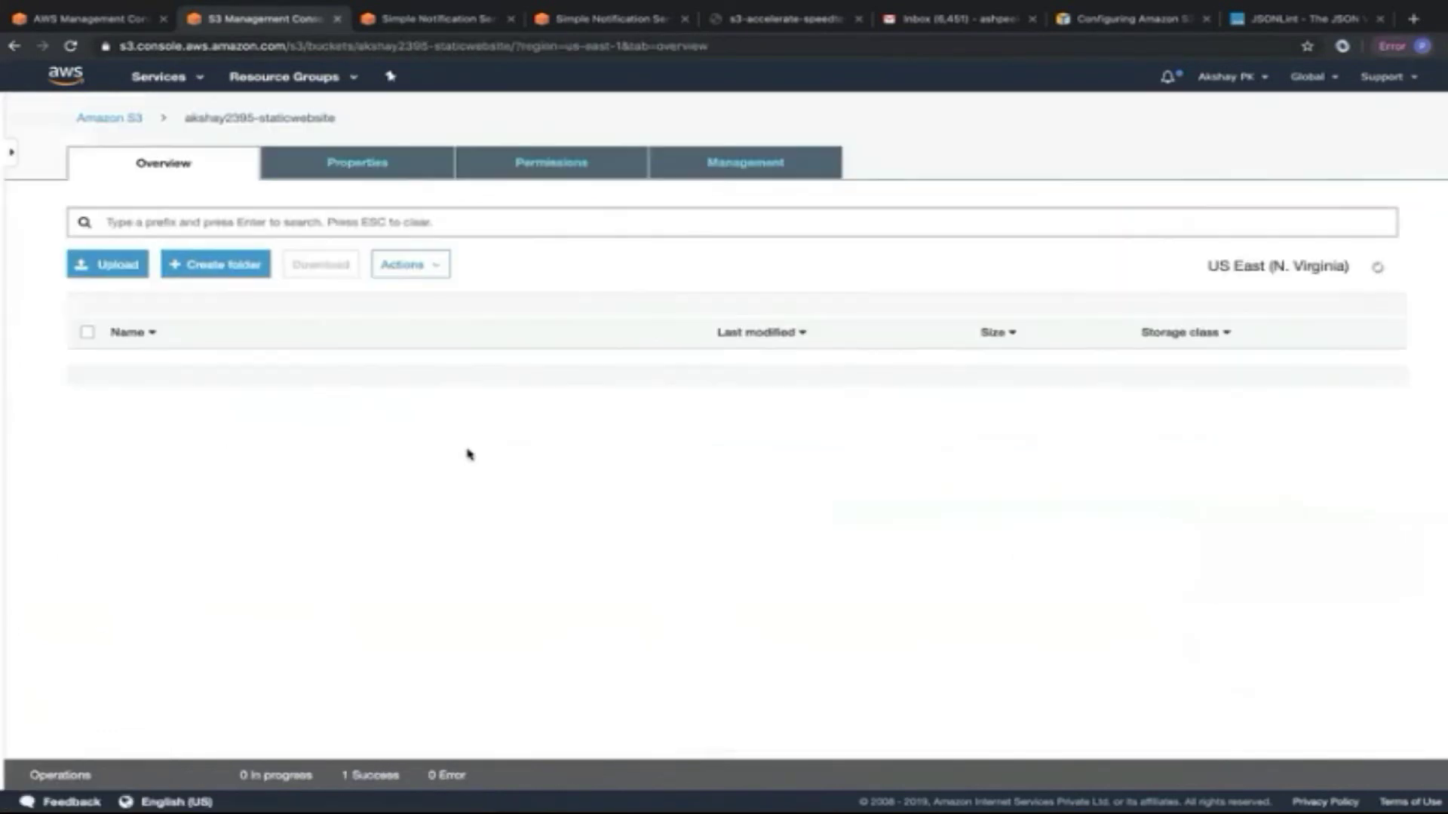
pyautogui.click(397, 162)
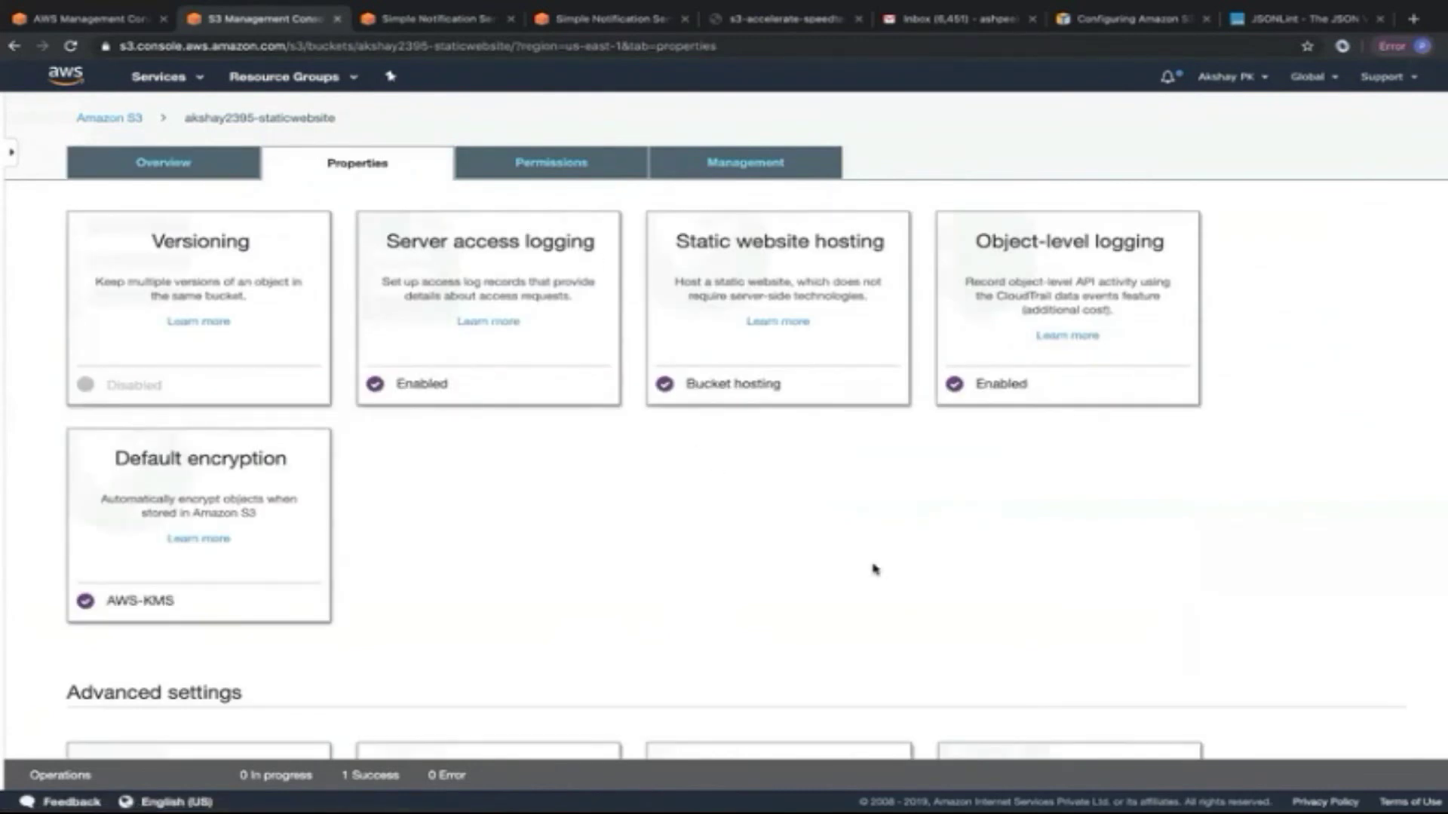
pyautogui.scroll(-7, 874, 569)
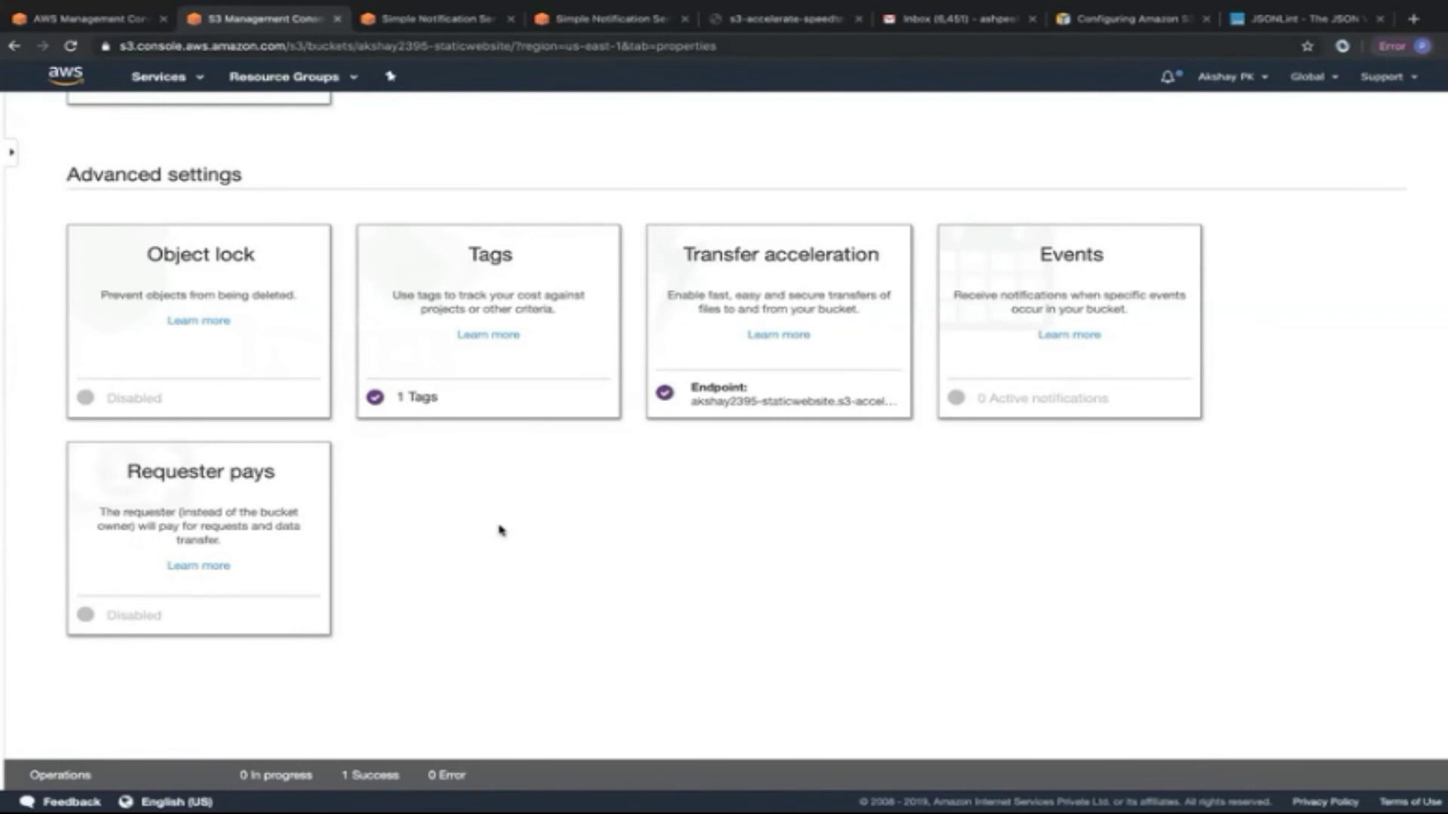
# Enable Requester pays on the akshay2395-staticwebsite bucket and save the change.
pyautogui.click(207, 491)
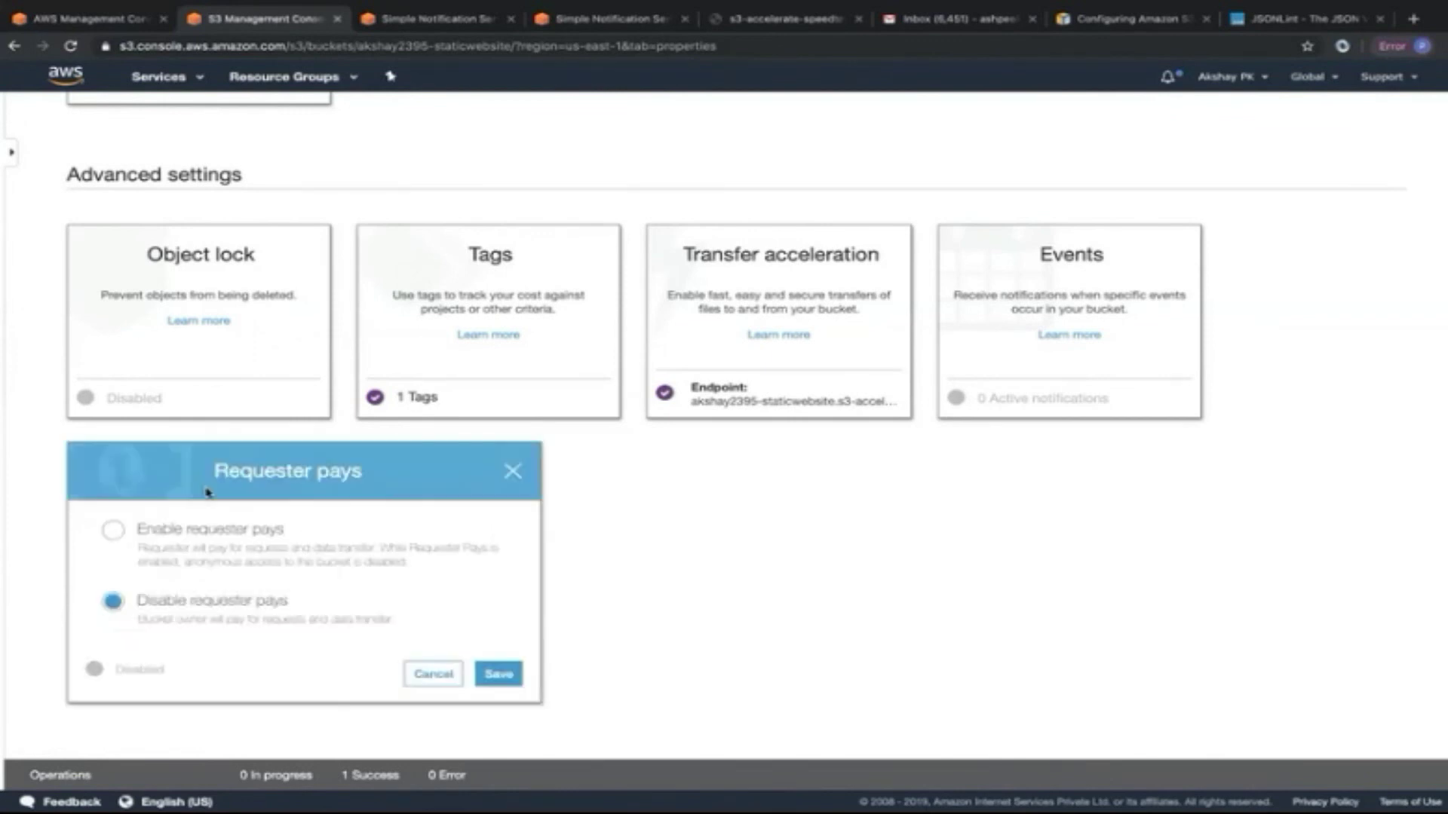
pyautogui.click(110, 531)
pyautogui.click(499, 673)
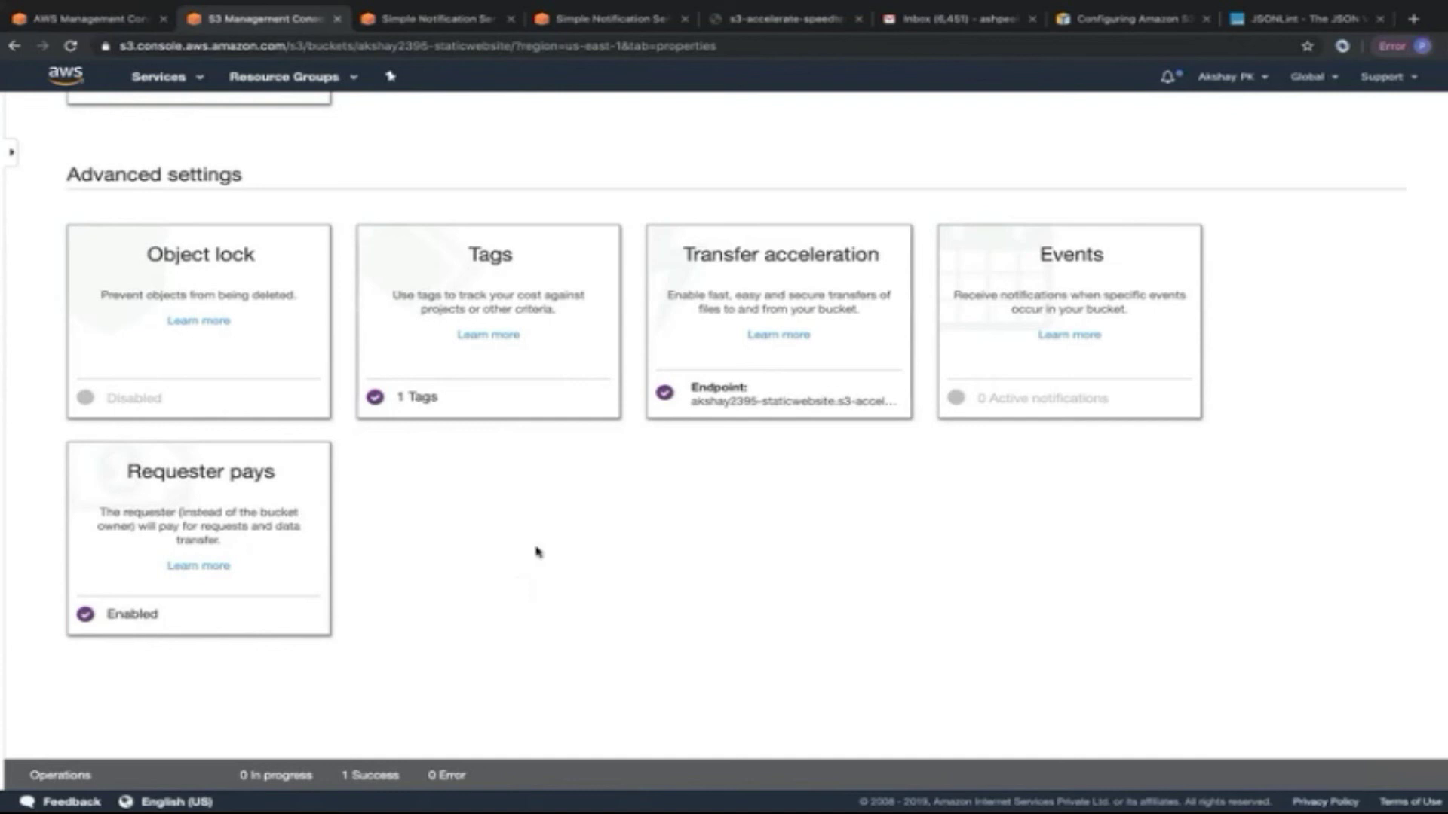
pyautogui.scroll(6, 483, 573)
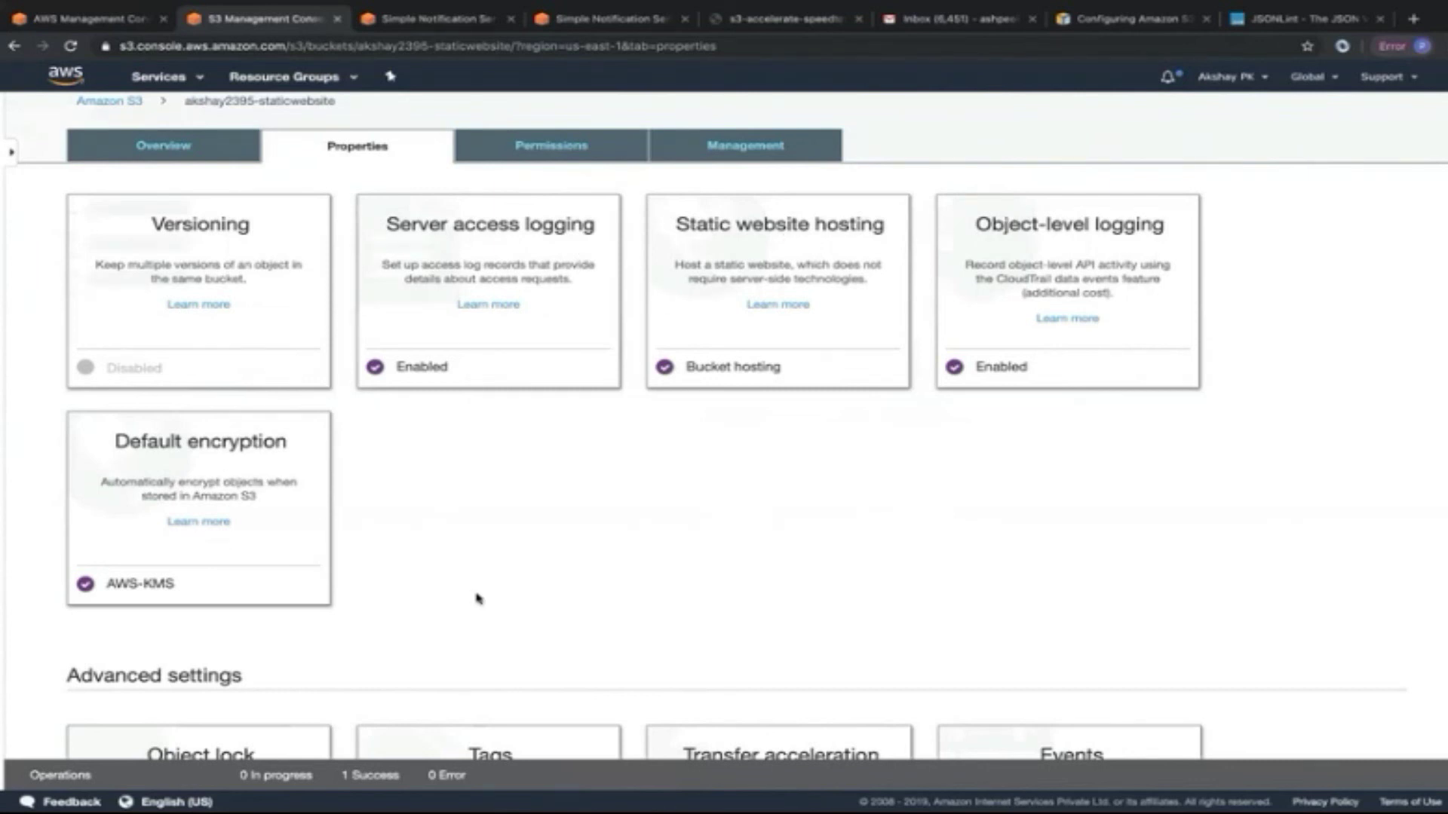
pyautogui.scroll(-6, 476, 597)
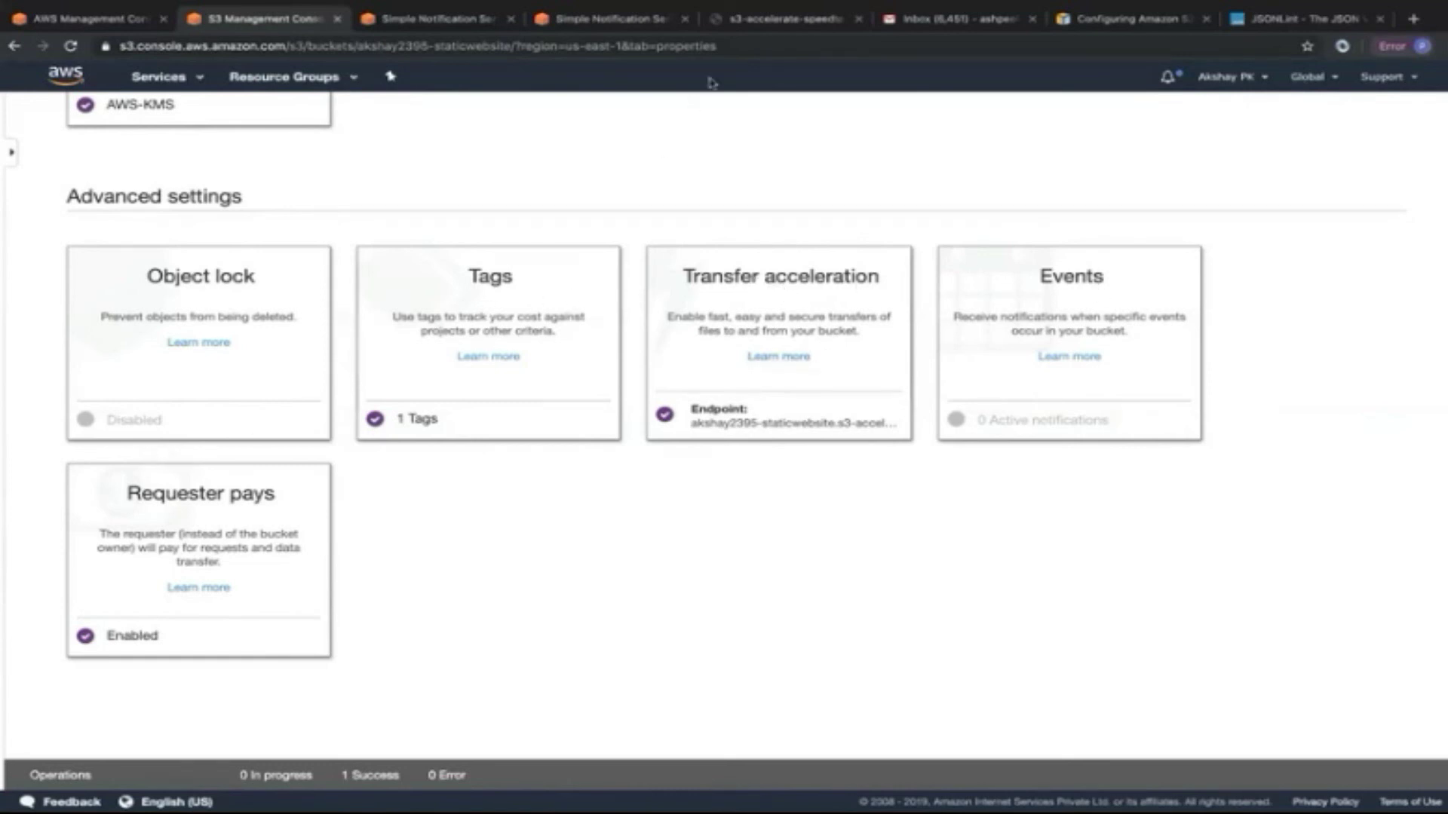
pyautogui.click(742, 22)
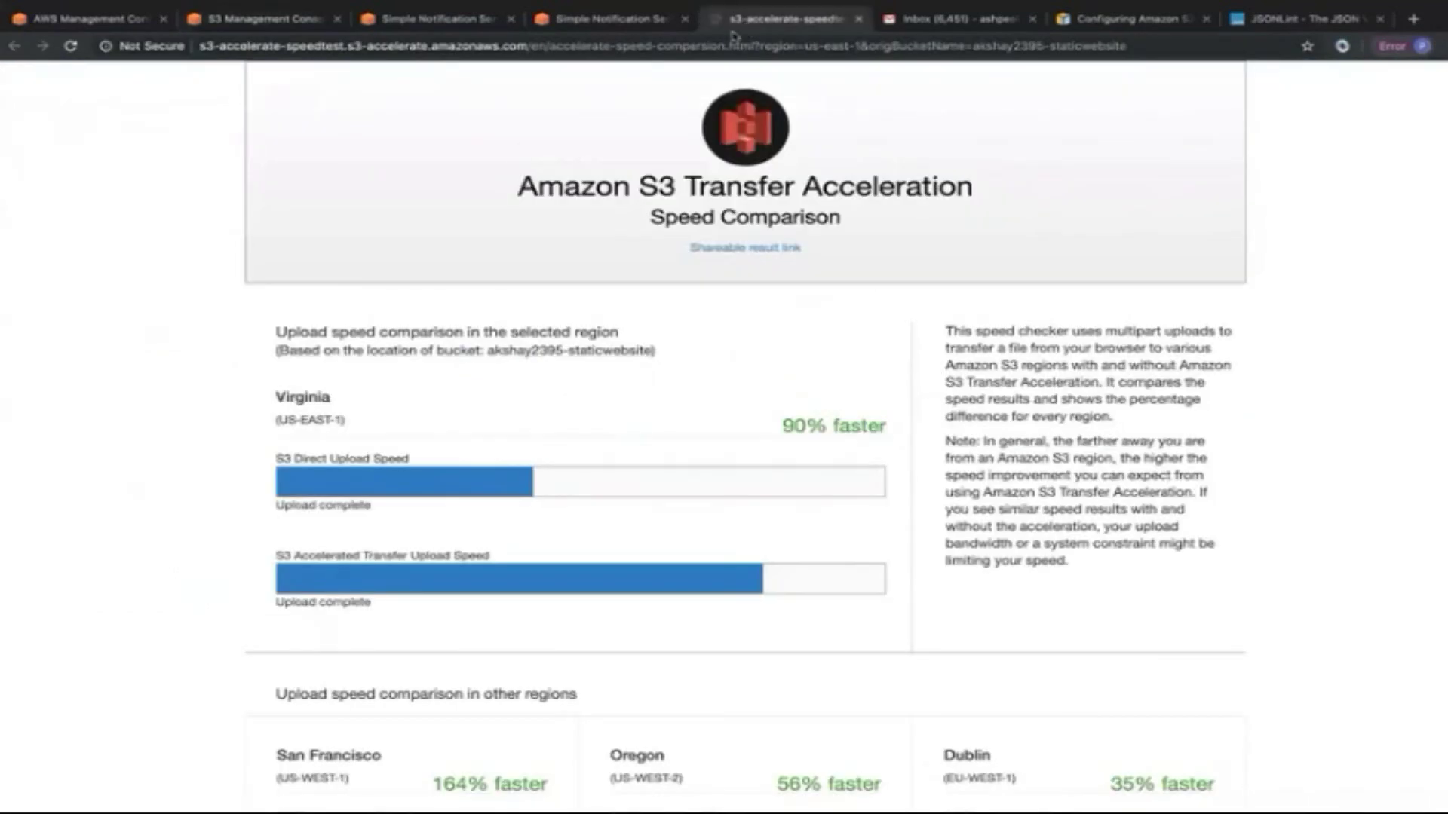
pyautogui.scroll(-3, 76, 516)
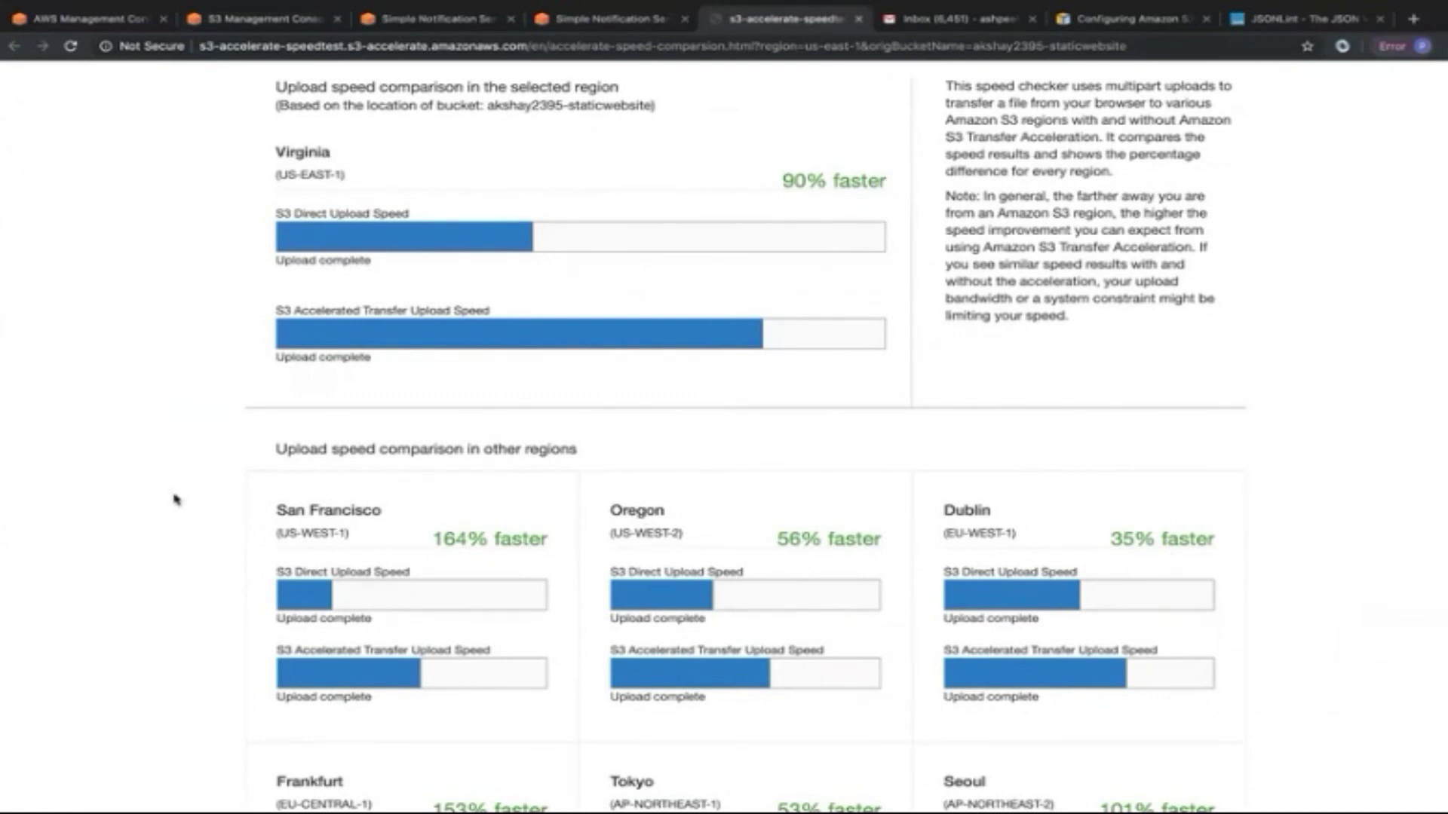
pyautogui.scroll(-3, 175, 500)
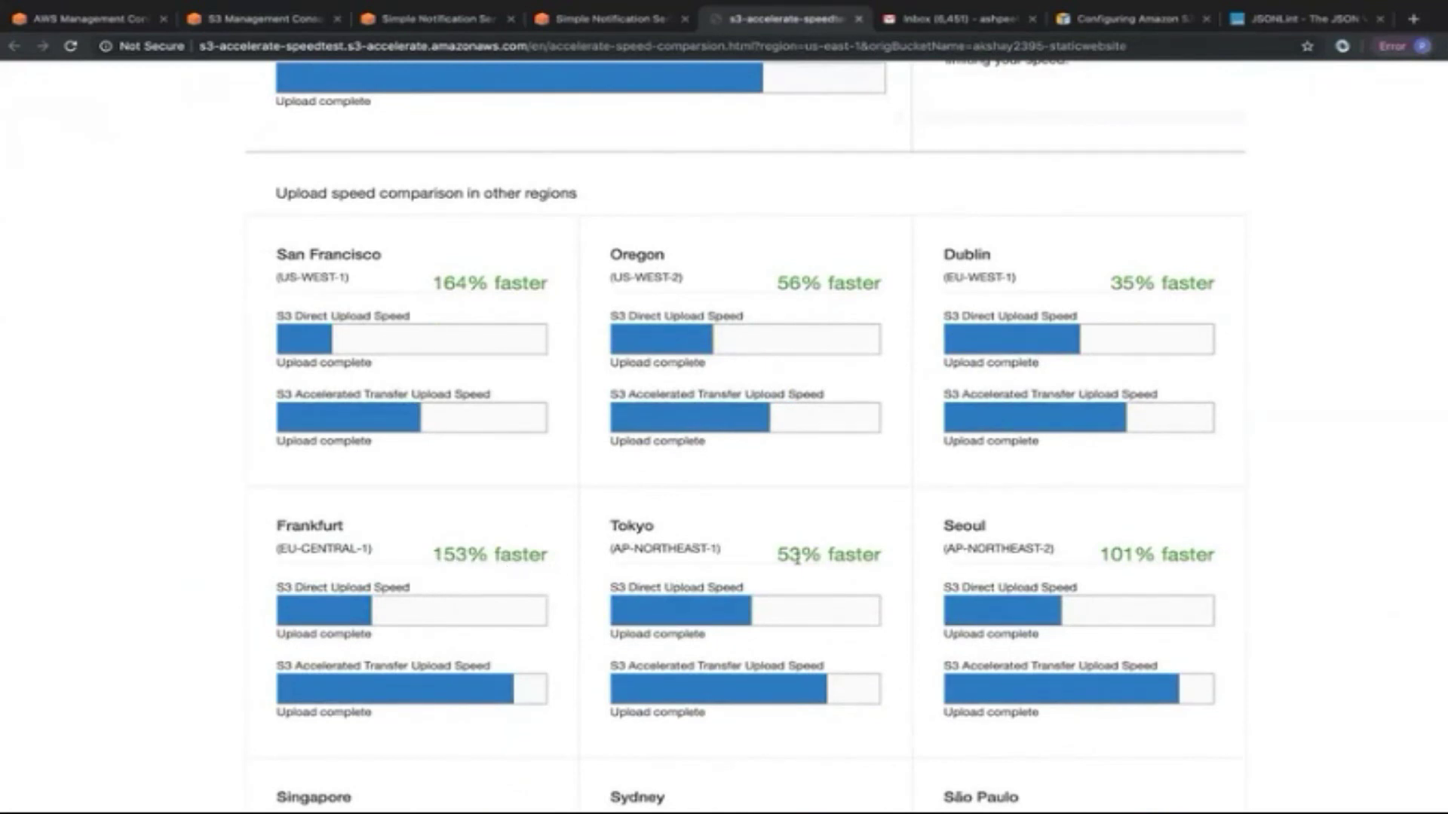
pyautogui.scroll(-2, 797, 558)
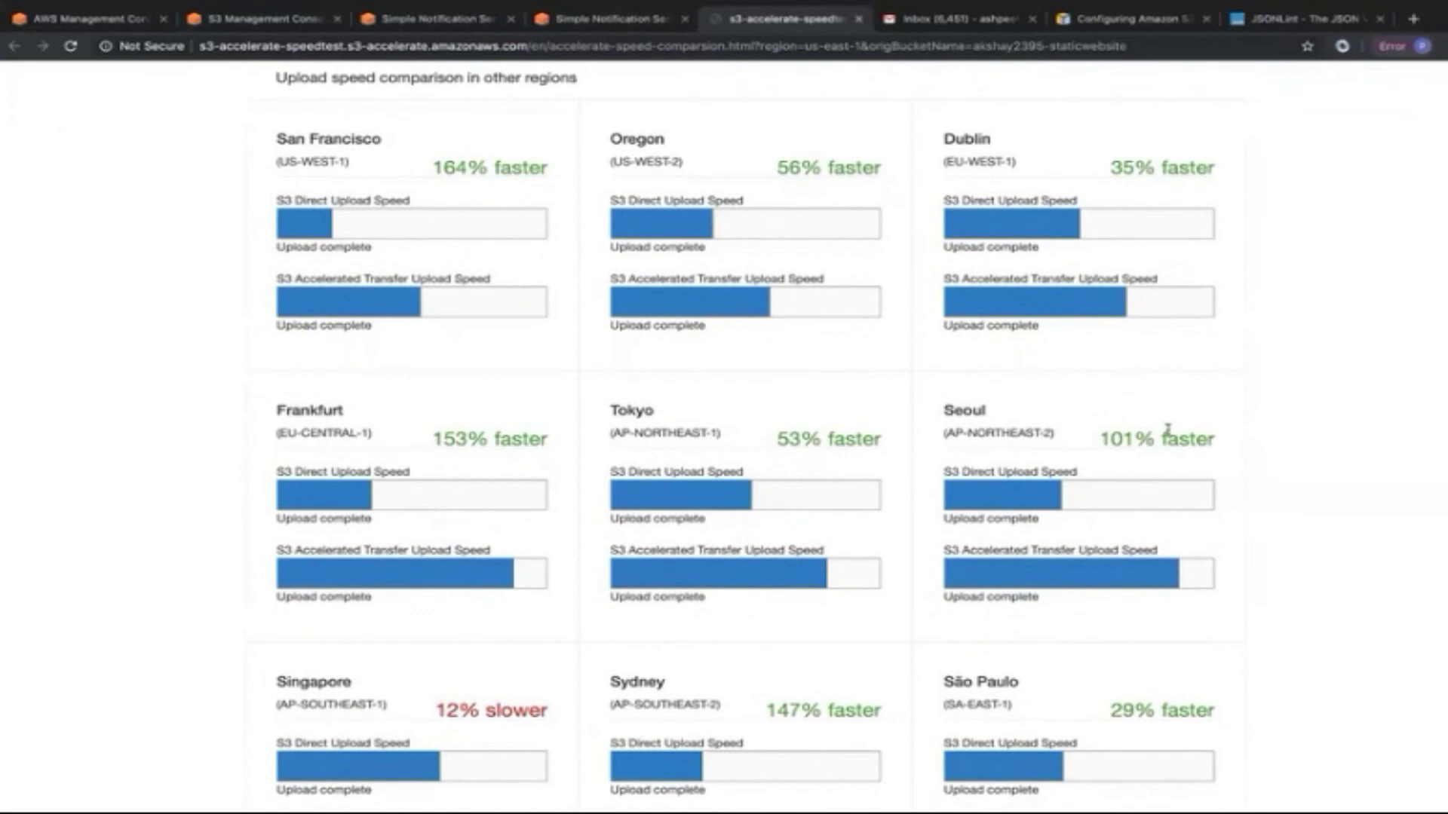
pyautogui.scroll(-2, 377, 601)
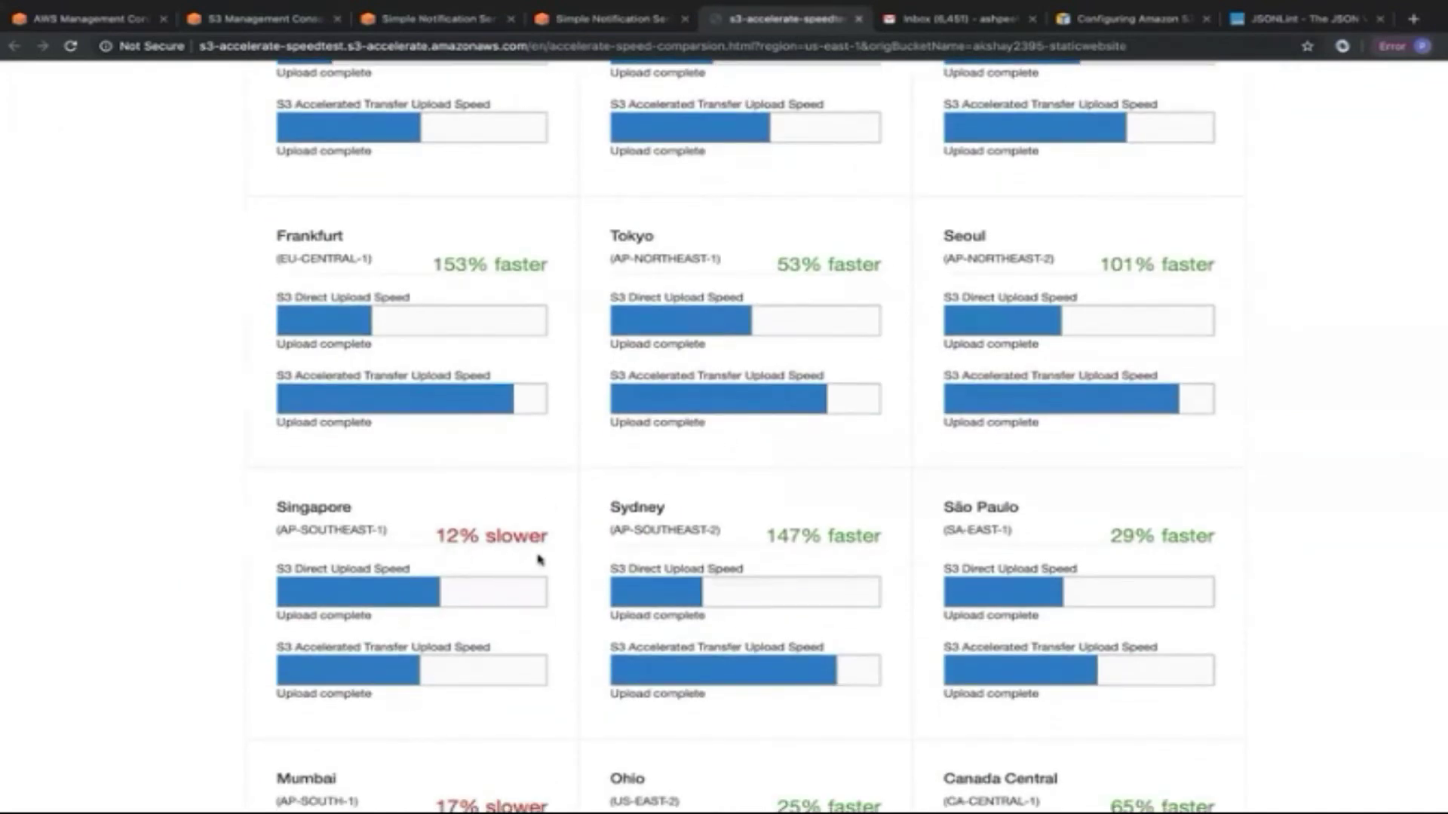
pyautogui.scroll(-2, 842, 542)
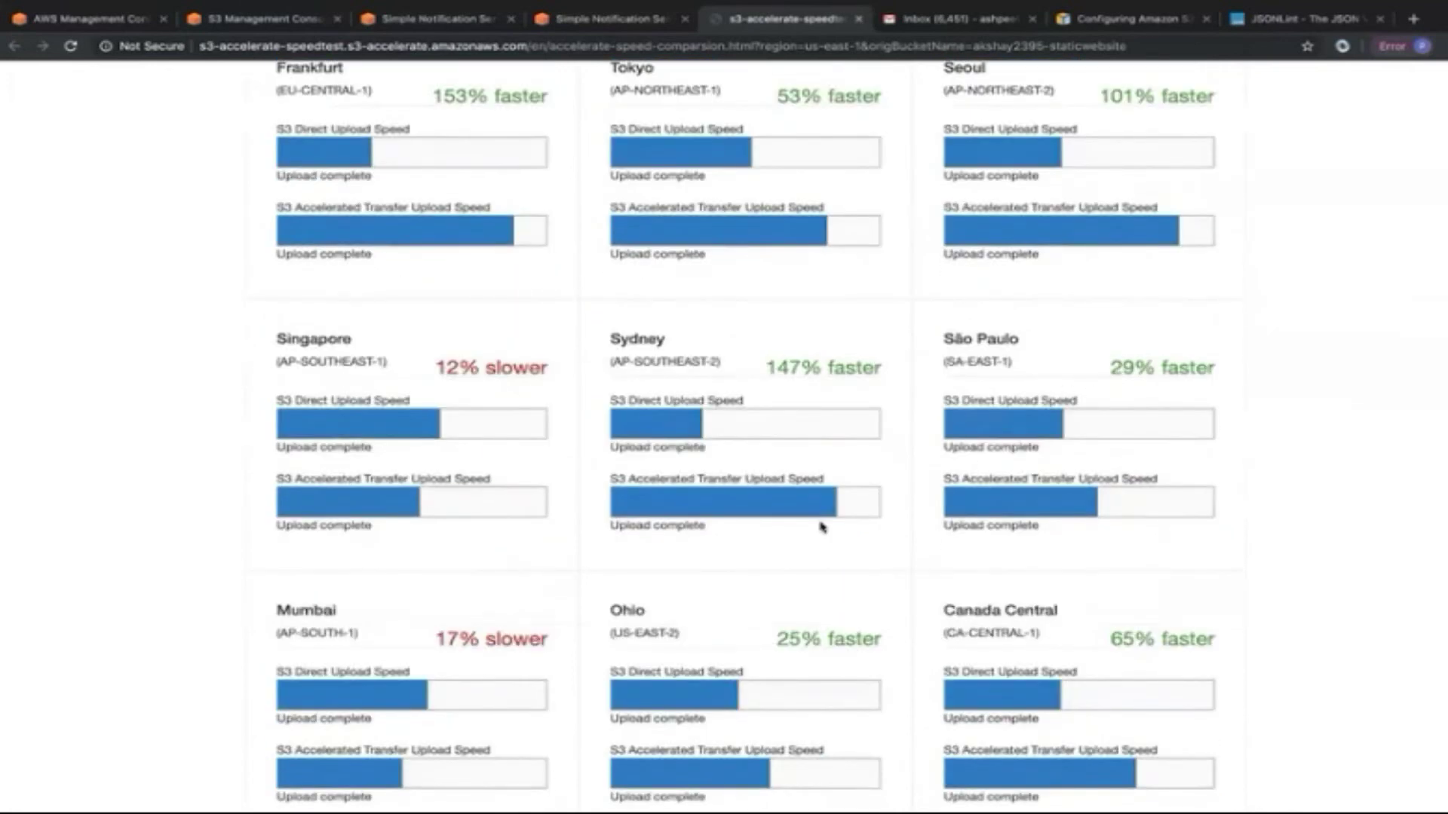
pyautogui.scroll(-2, 820, 526)
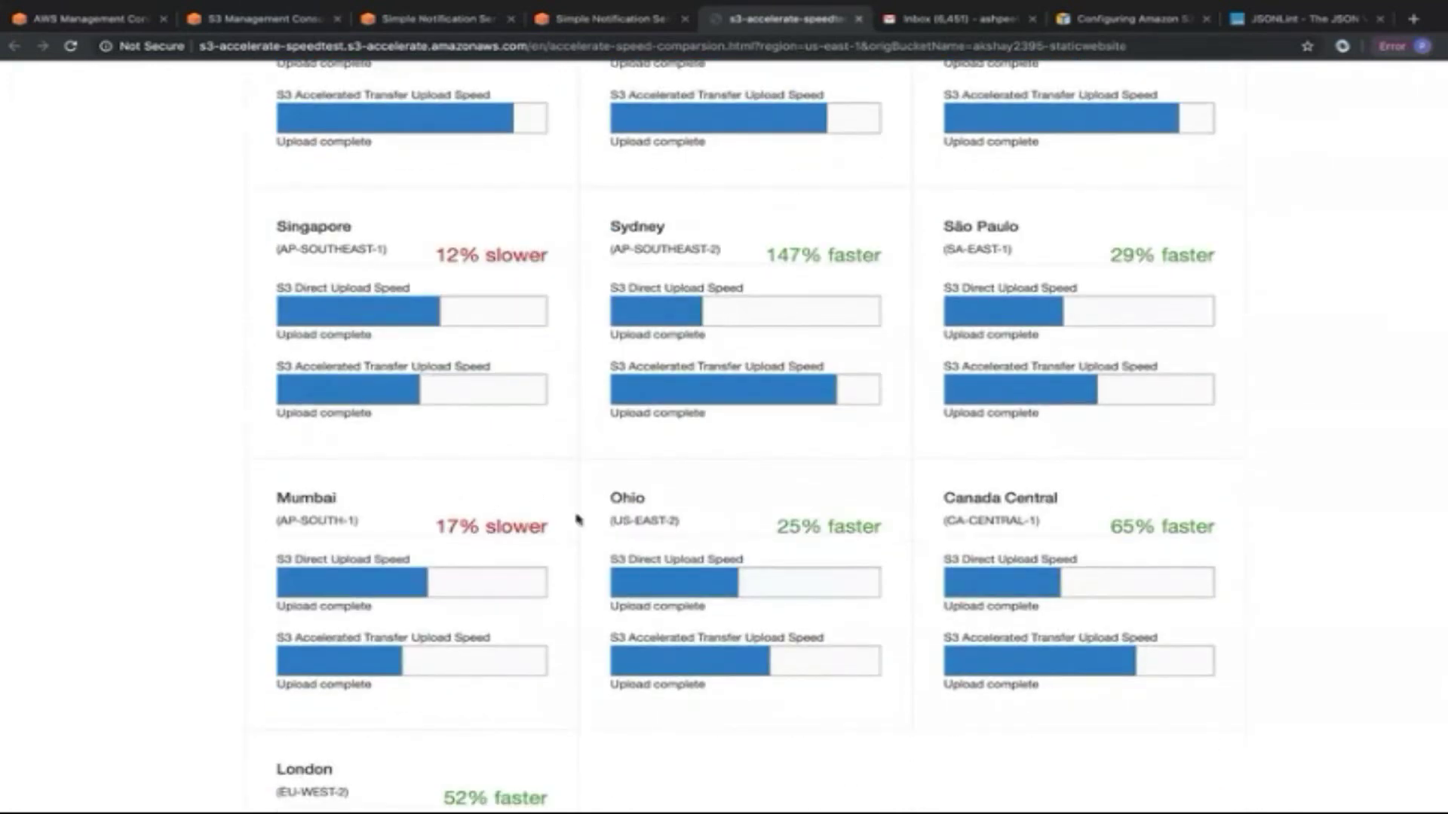
pyautogui.scroll(-2, 805, 521)
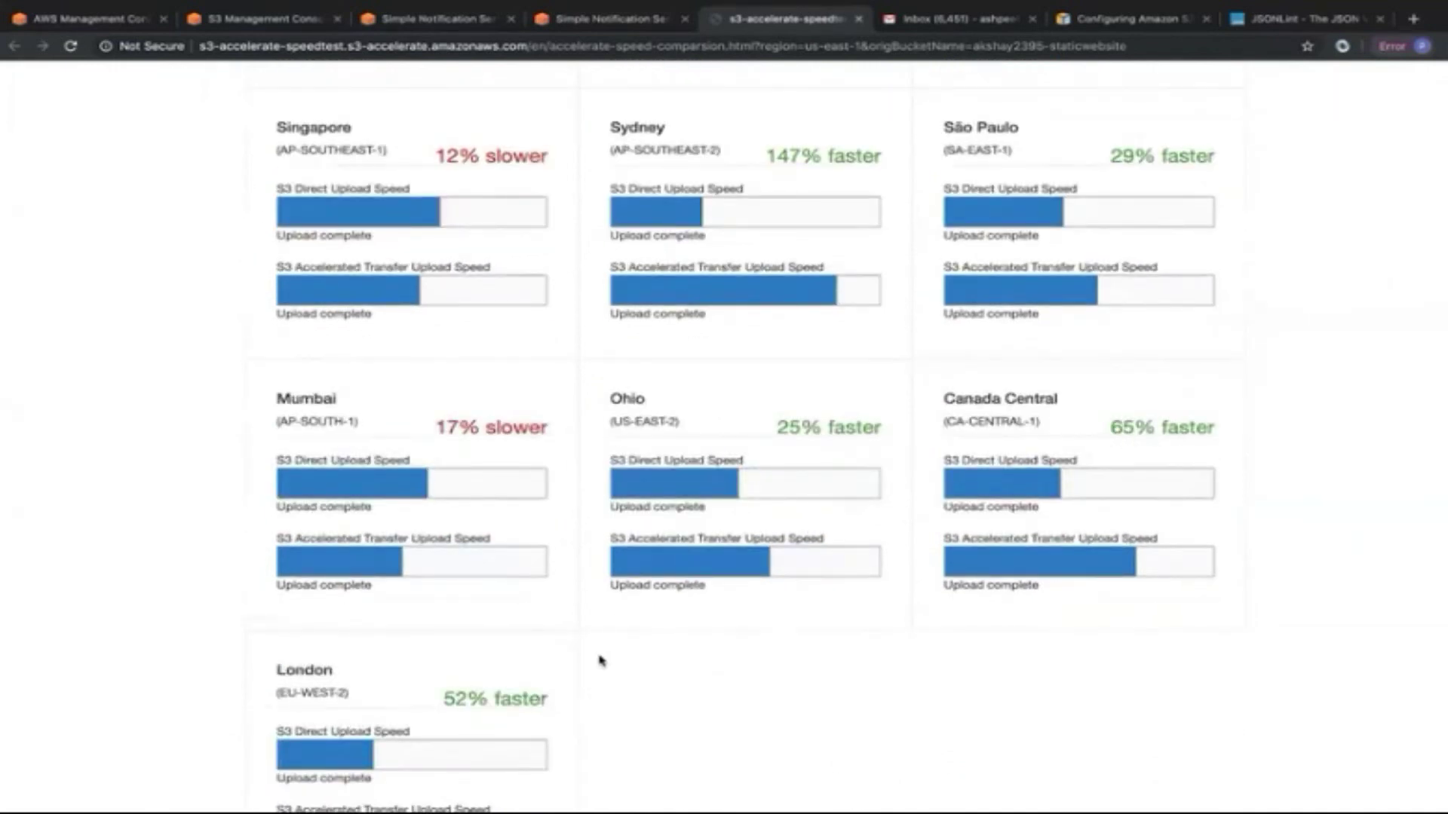
pyautogui.scroll(-2, 598, 659)
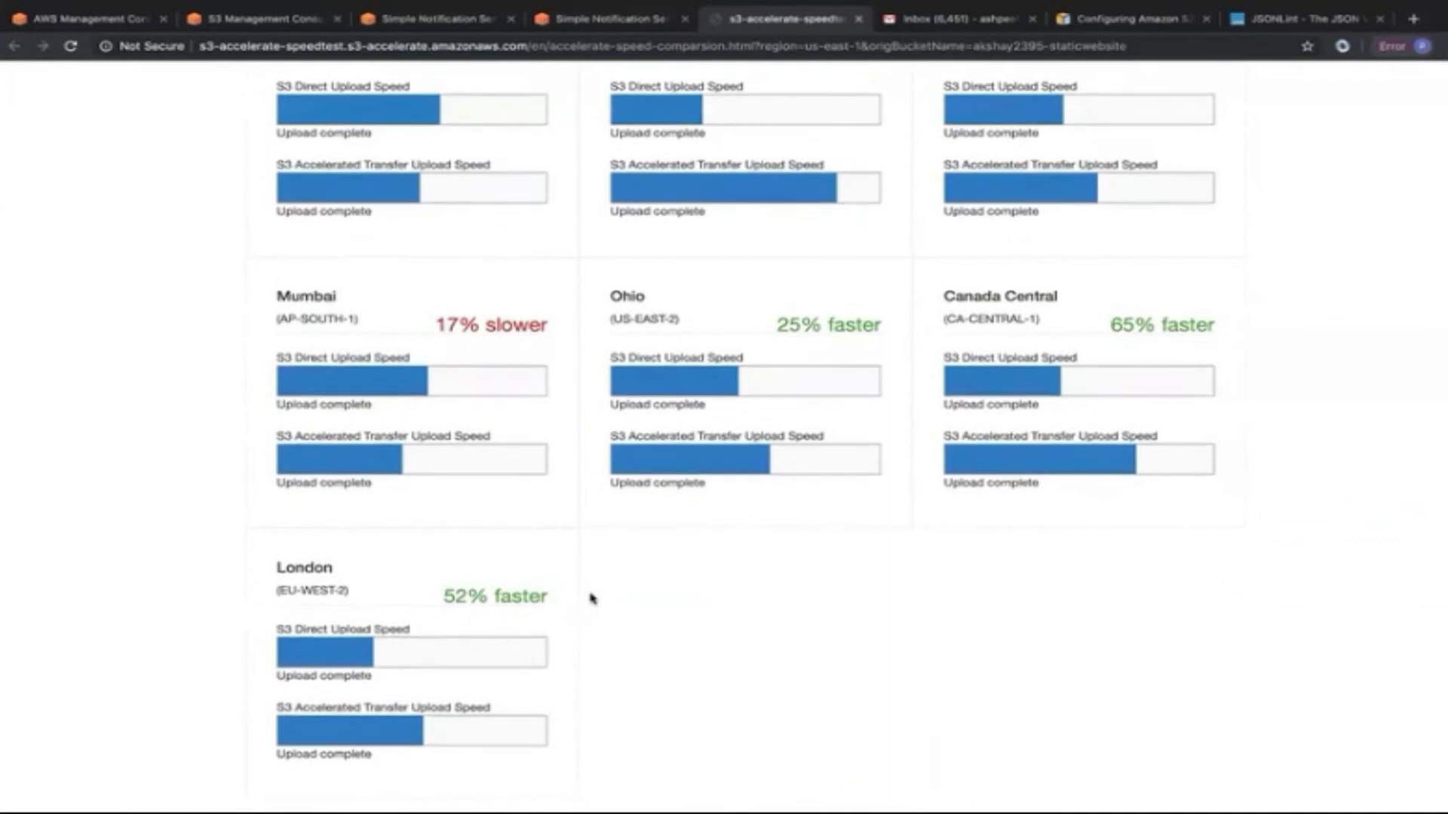
pyautogui.scroll(15, 591, 599)
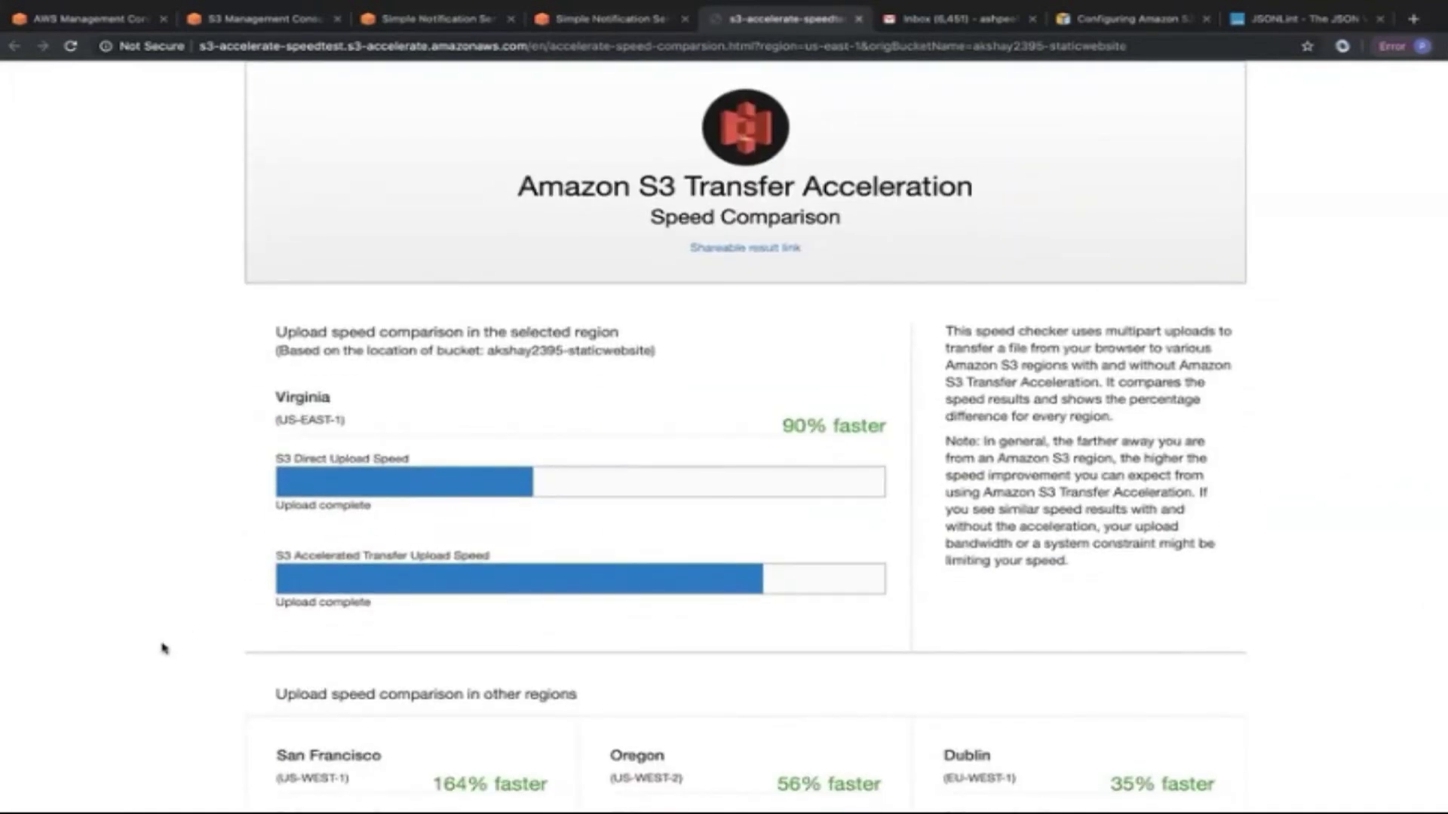
pyautogui.moveTo(486, 350); pyautogui.dragTo(648, 347)
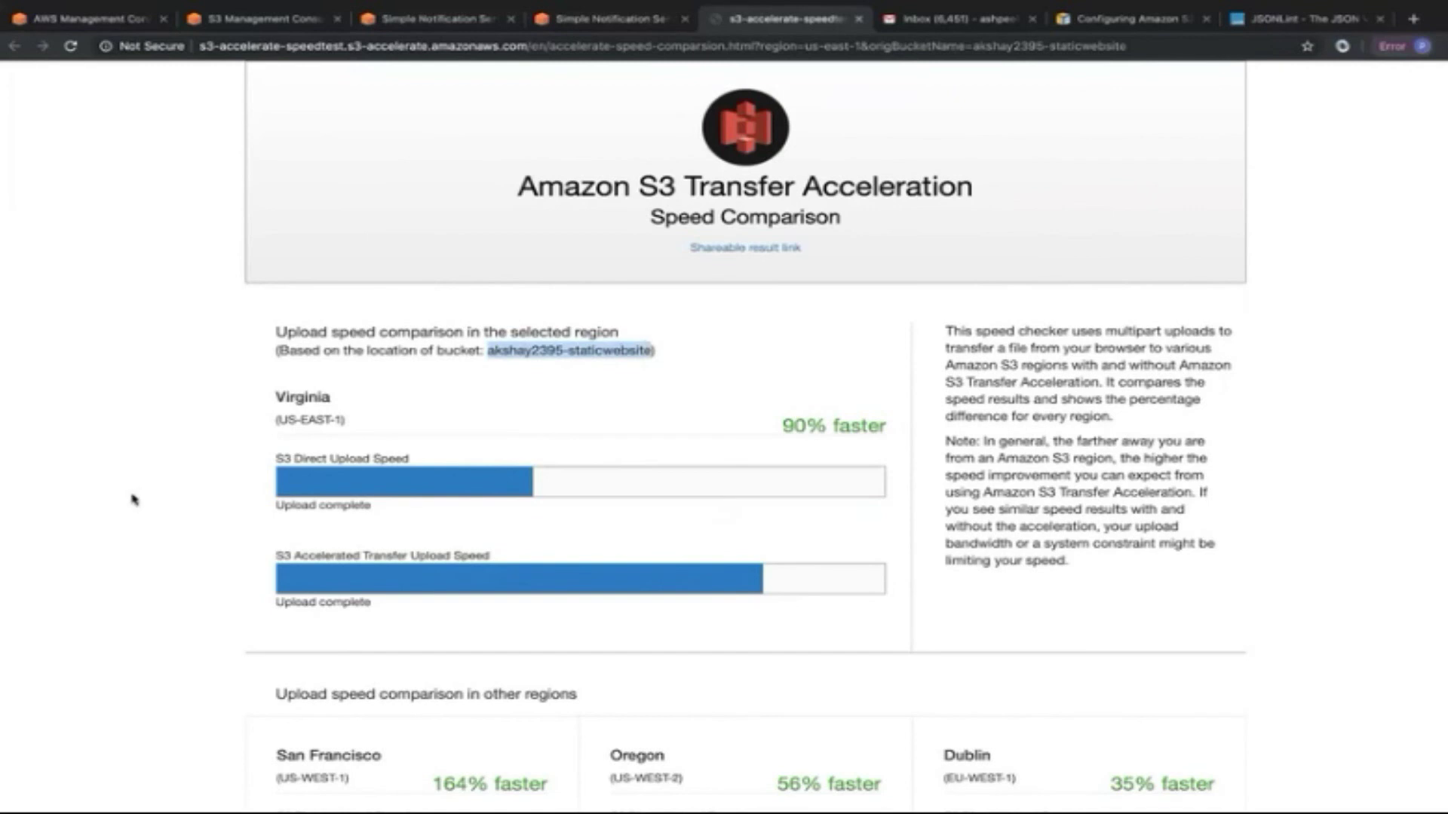
pyautogui.scroll(-2, 201, 640)
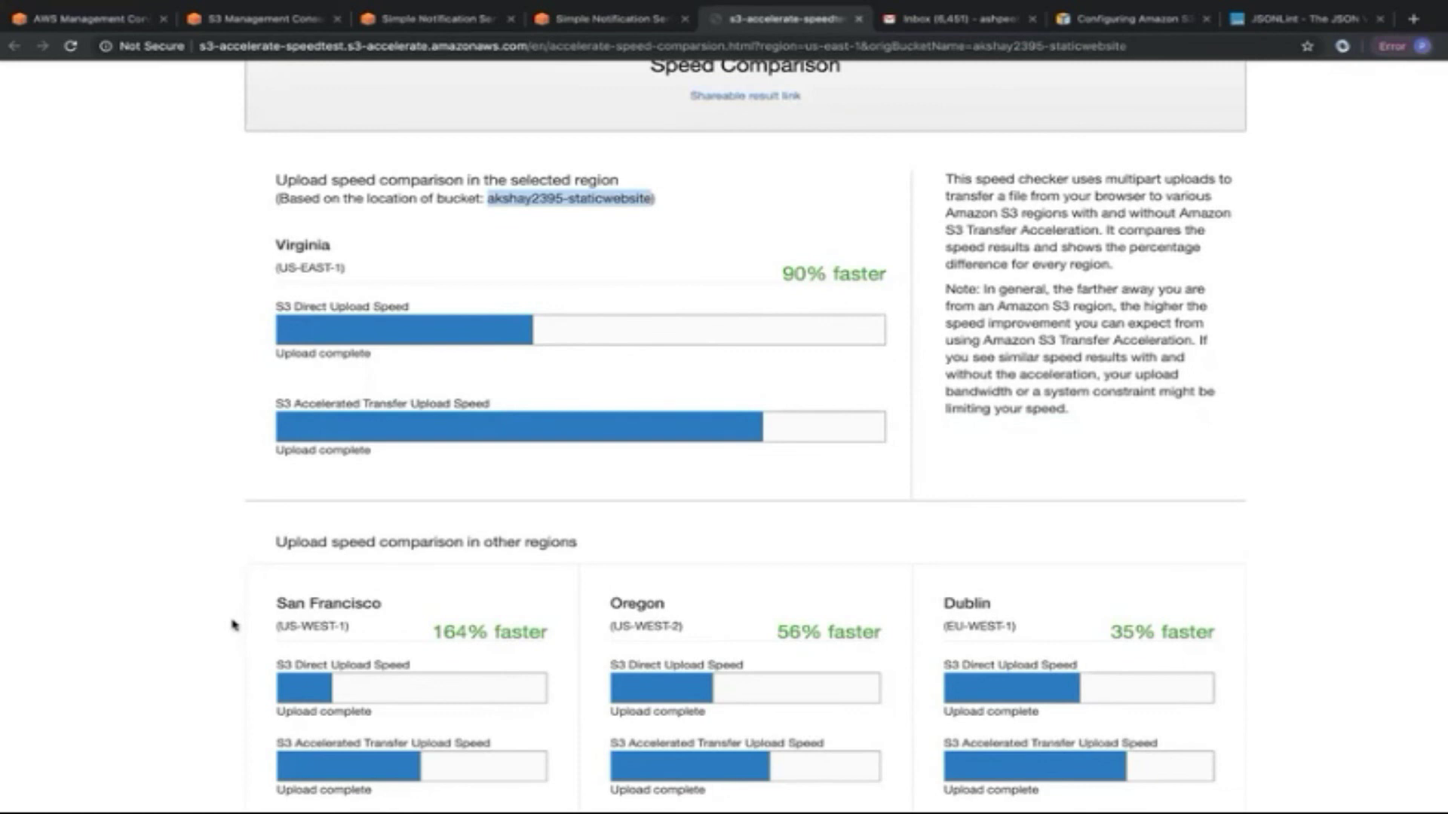
pyautogui.scroll(-1, 234, 624)
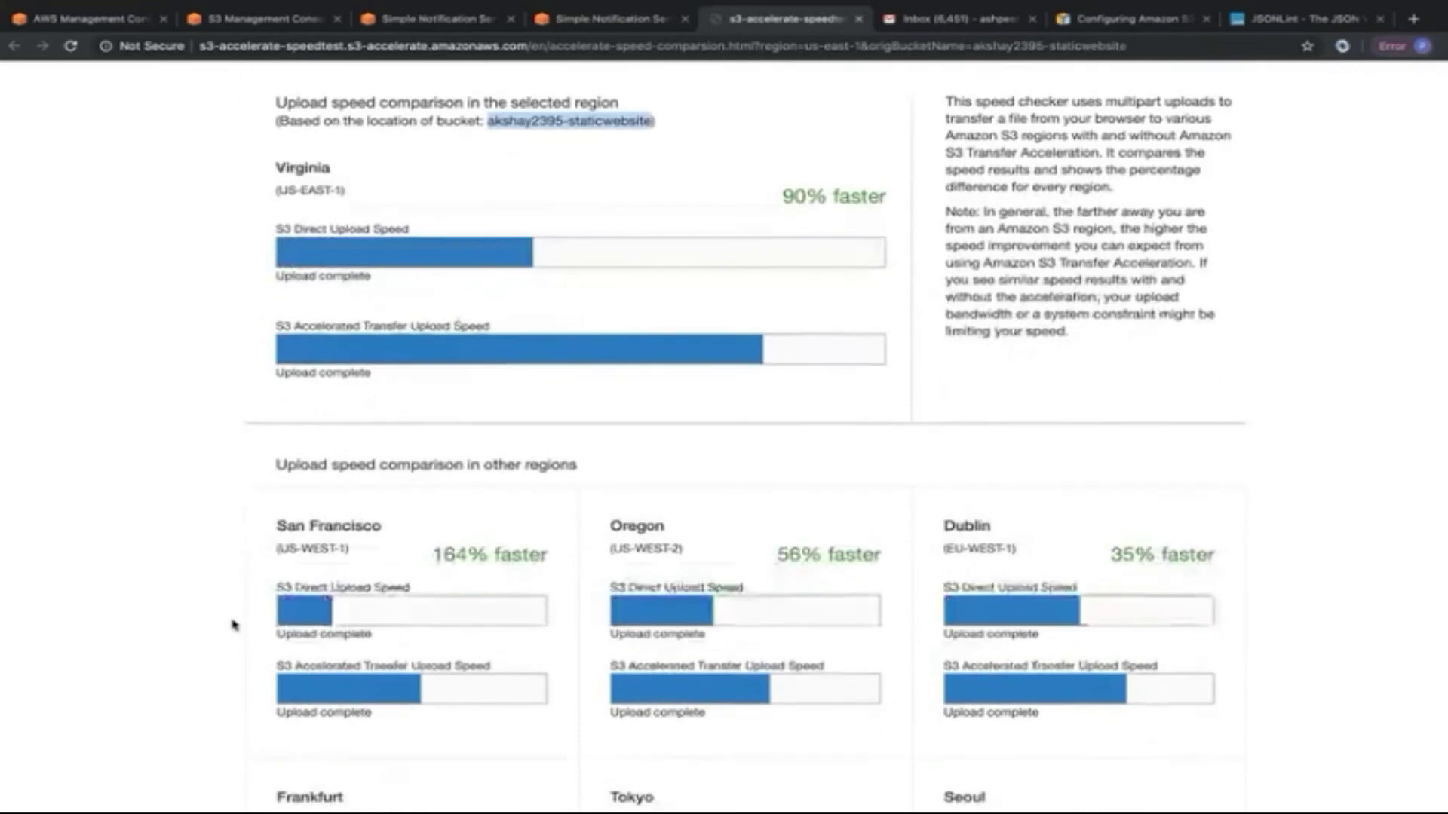
pyautogui.scroll(-3, 291, 689)
pyautogui.scroll(-5, 291, 689)
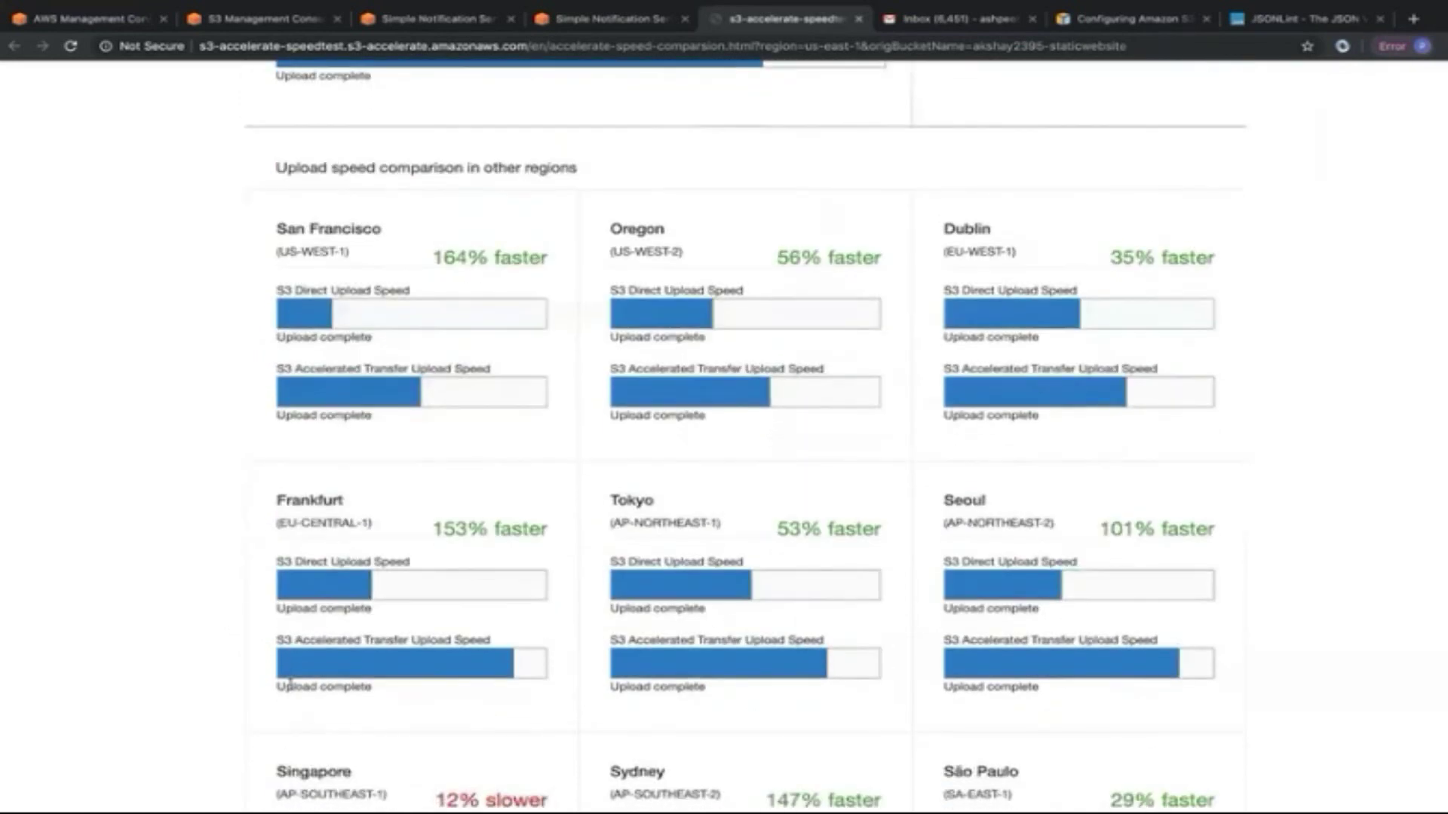
pyautogui.scroll(1, 422, 542)
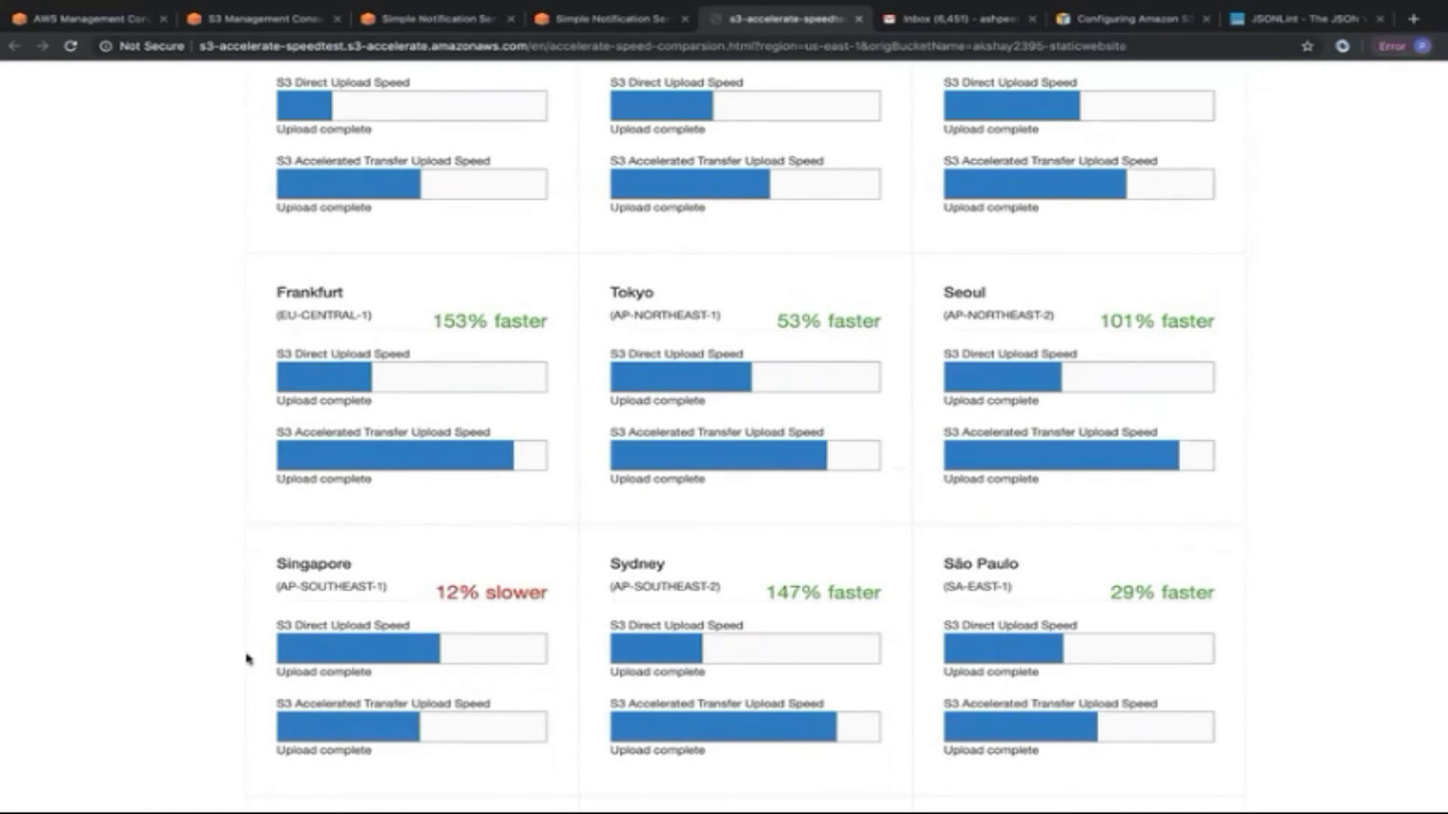
pyautogui.scroll(-5, 249, 659)
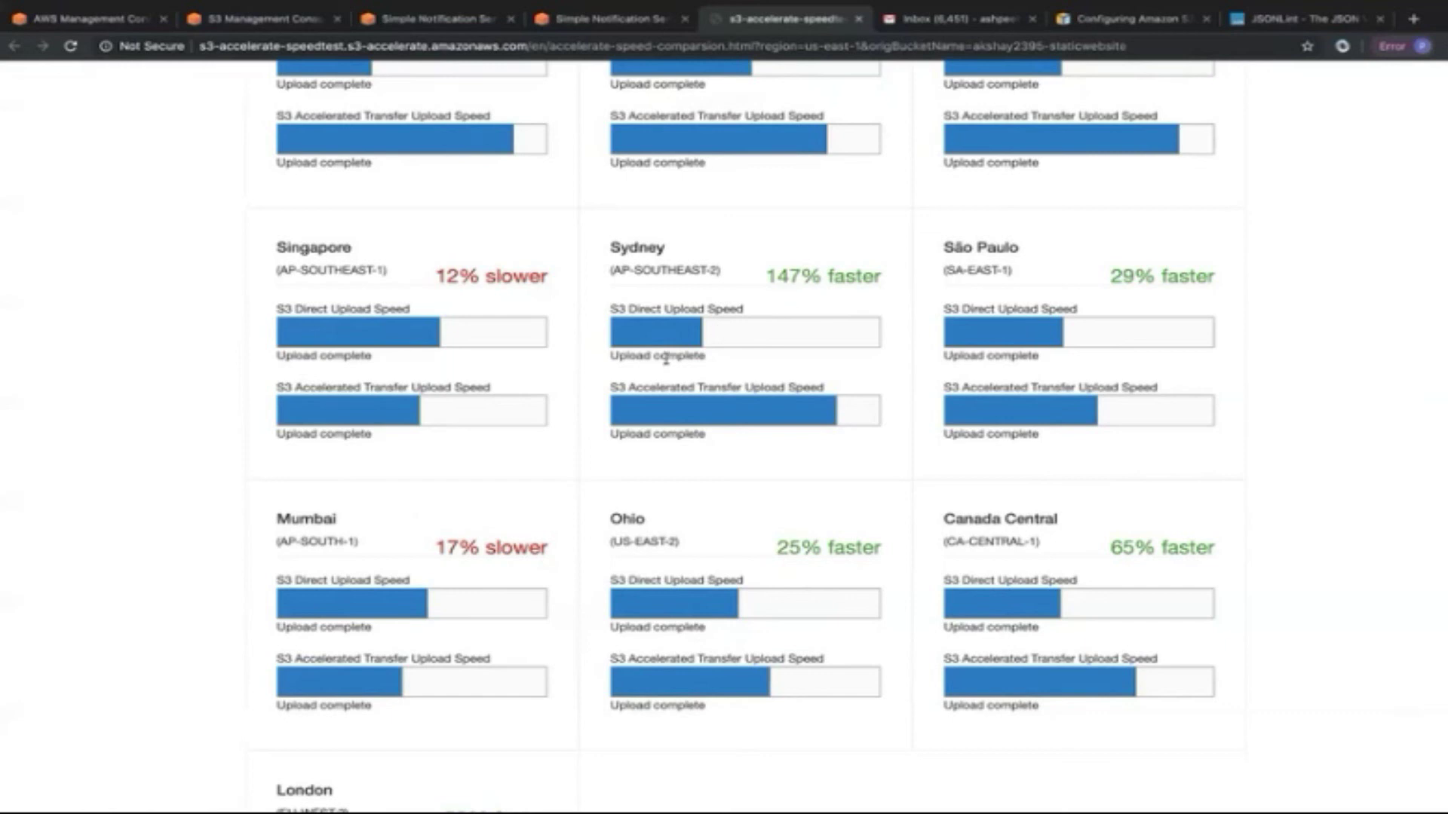
# Look over the speed comparison results once more, then switch back to the S3 console.
pyautogui.scroll(5, 662, 355)
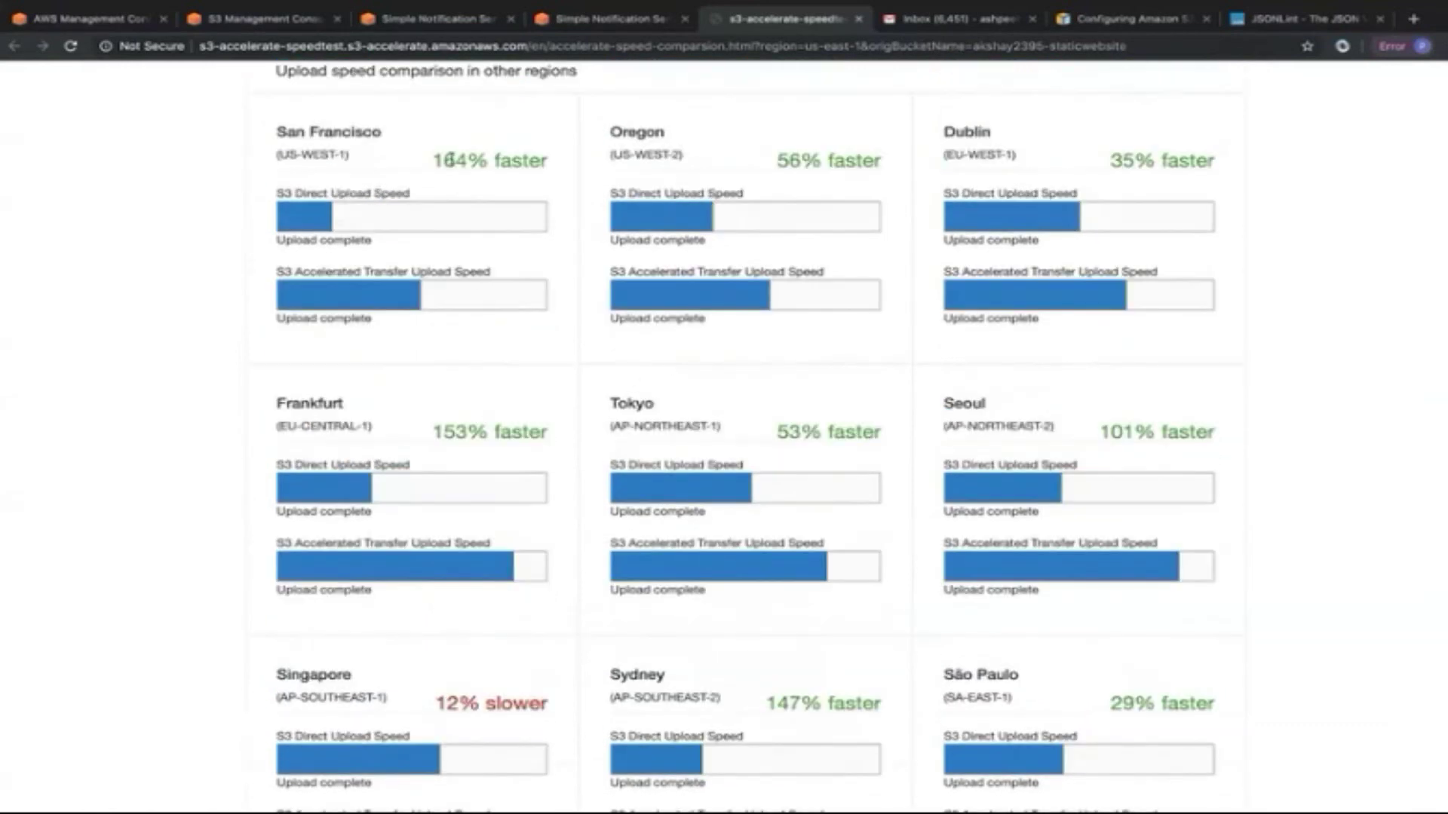
pyautogui.scroll(3, 735, 166)
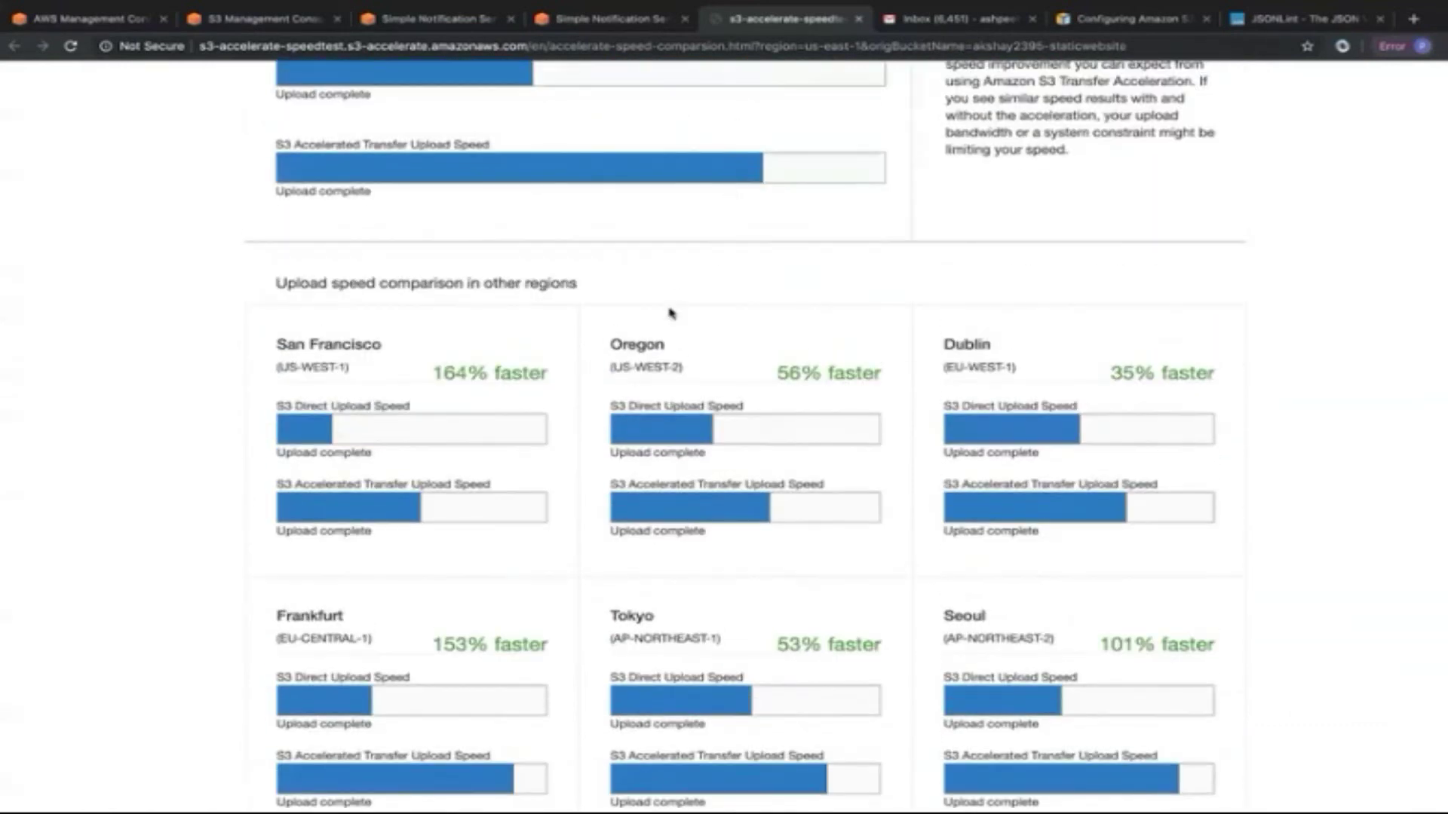
pyautogui.scroll(2, 456, 368)
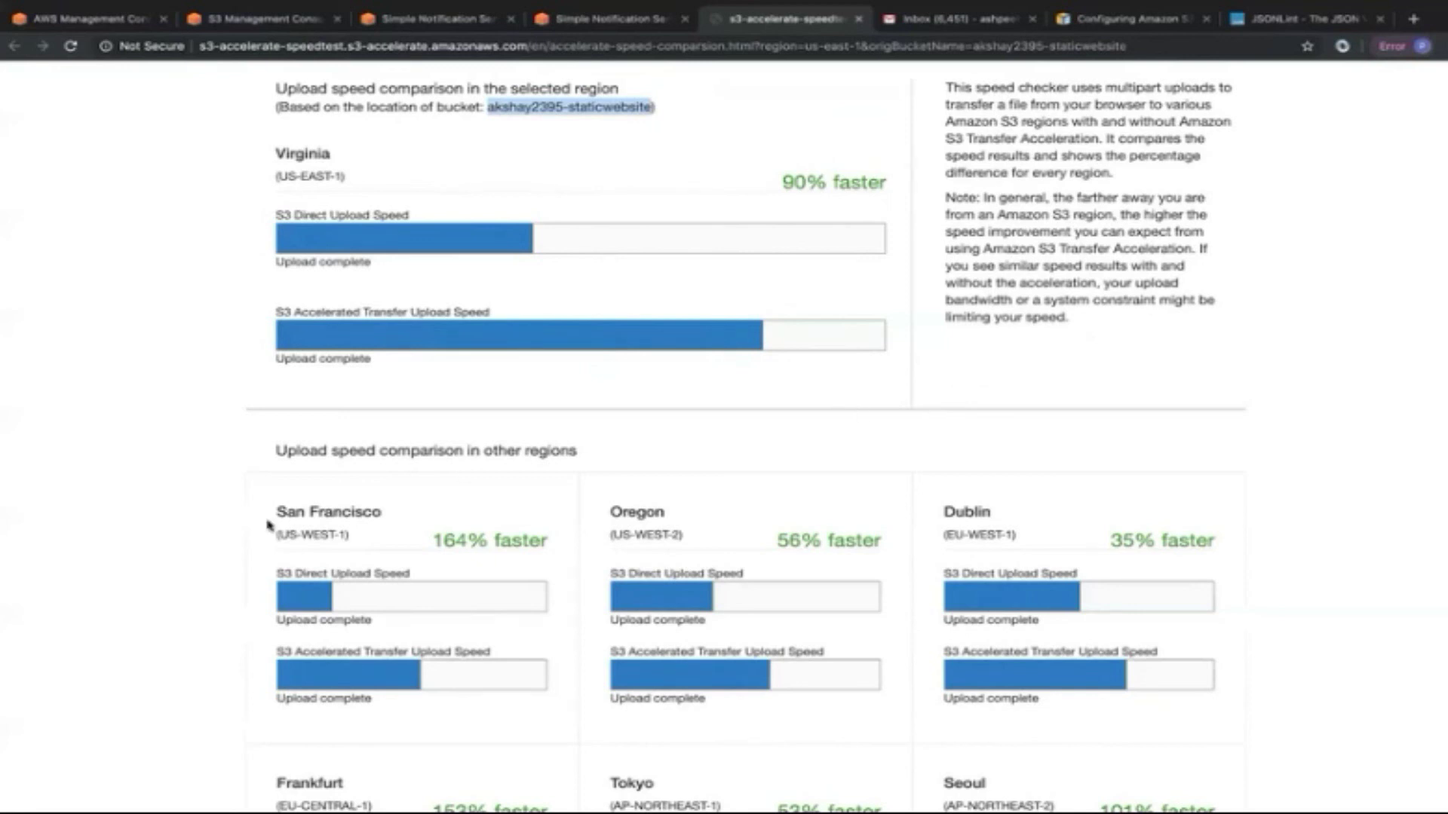
pyautogui.scroll(-7, 240, 585)
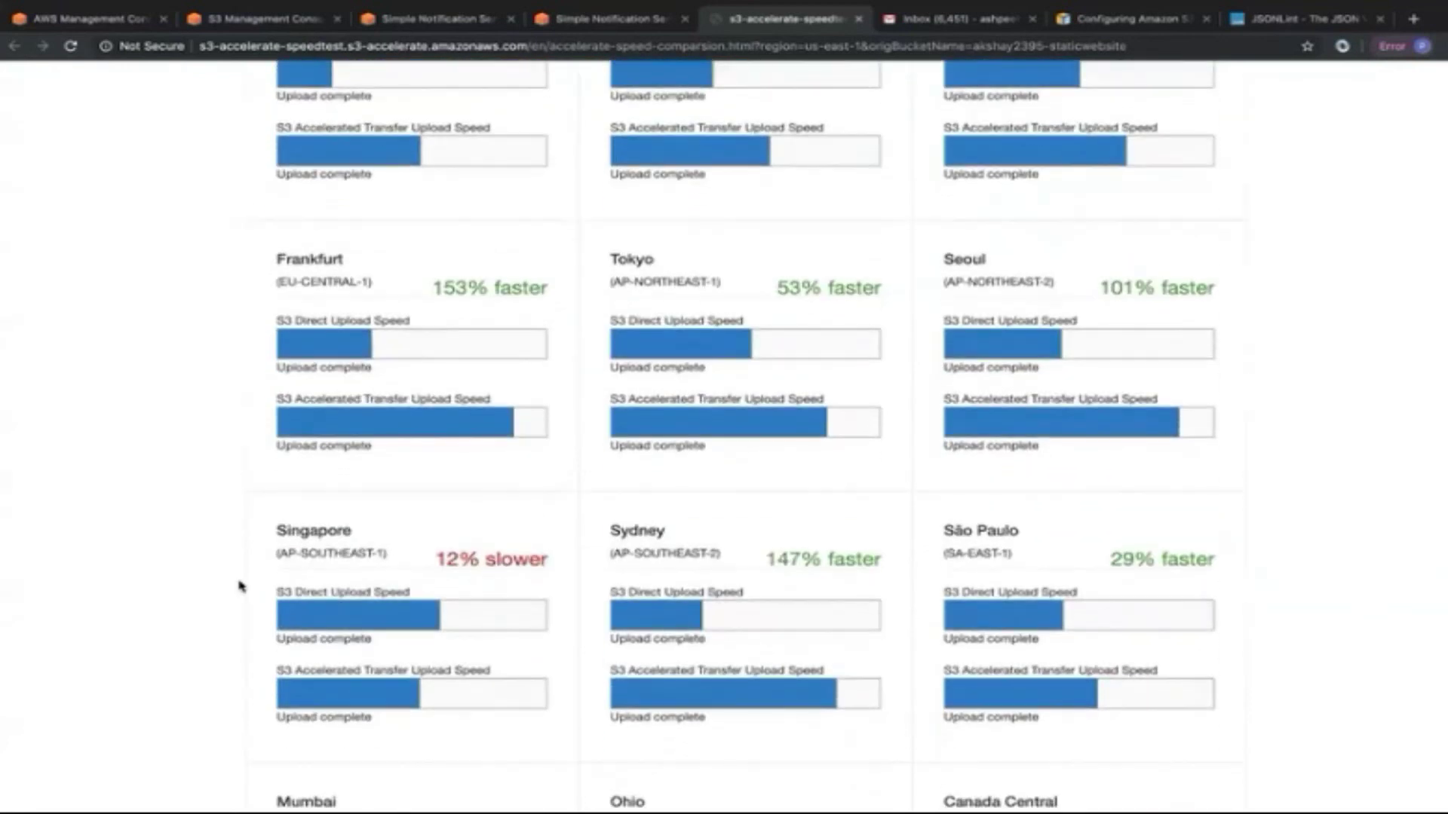
pyautogui.scroll(-6, 239, 586)
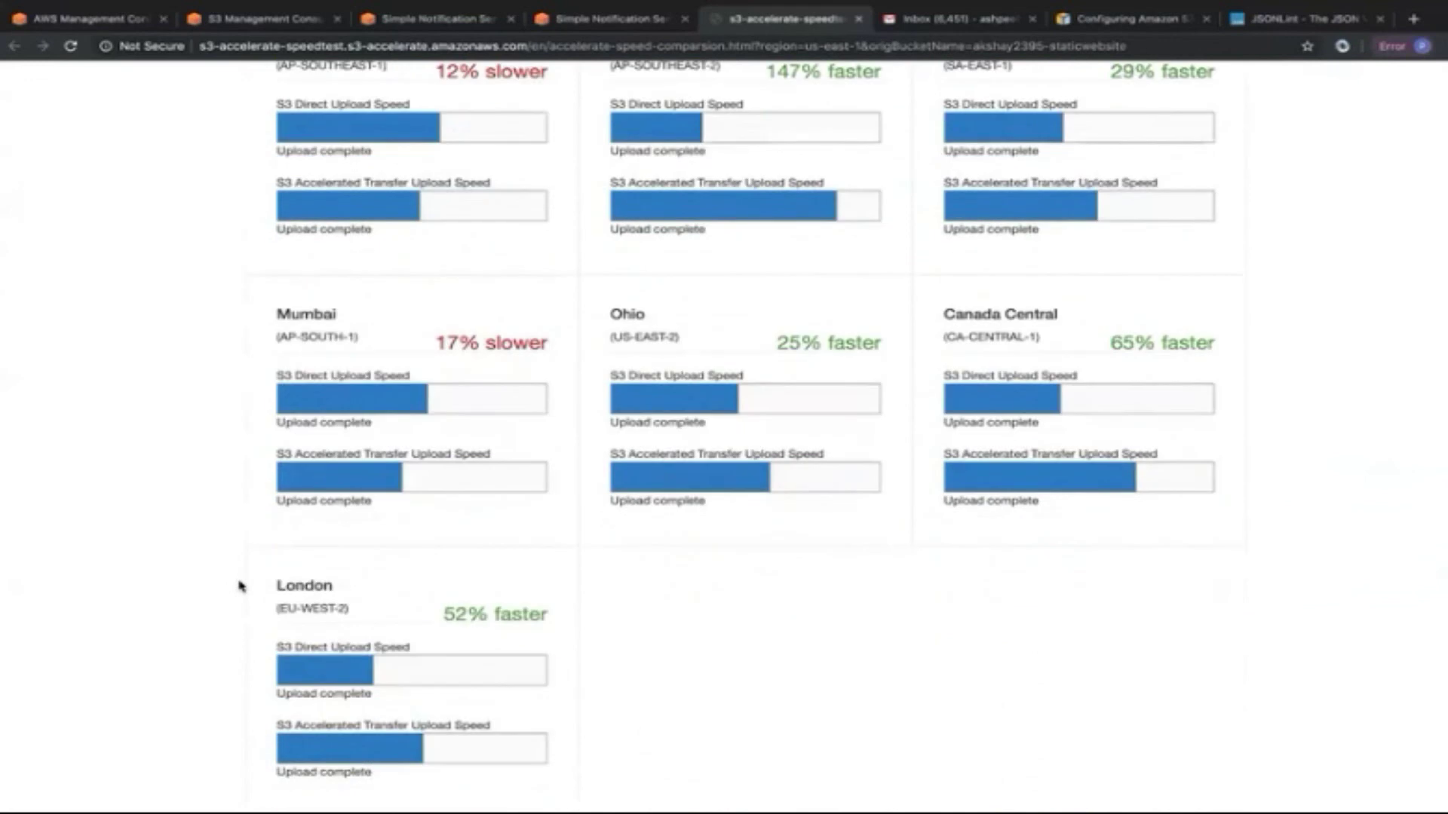
pyautogui.click(288, 21)
pyautogui.scroll(7, 630, 206)
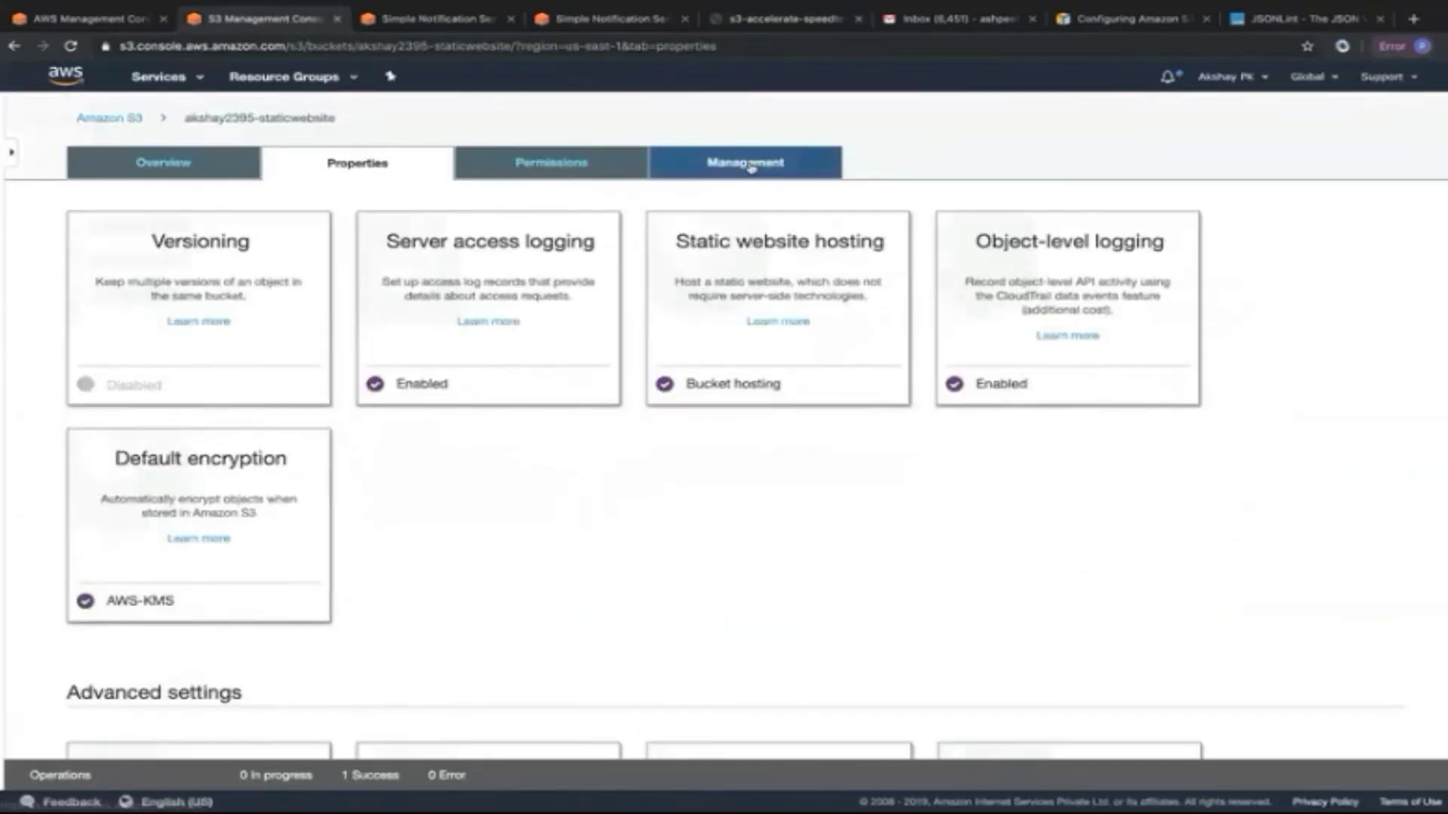
# View the staticwebsite bucket's Management tab, where no lifecycle rule exists yet.
pyautogui.click(744, 160)
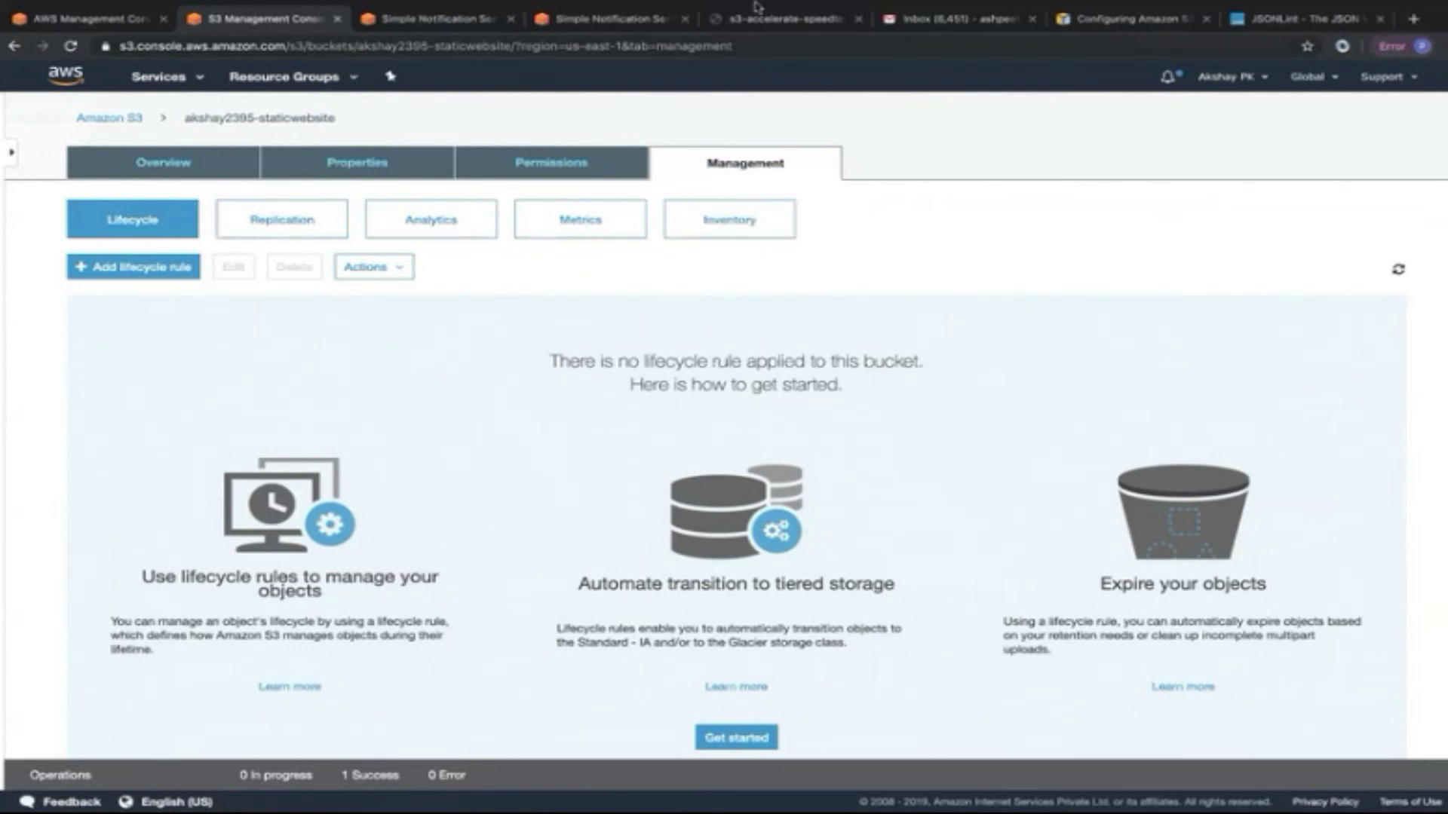
pyautogui.moveTo(804, 18)
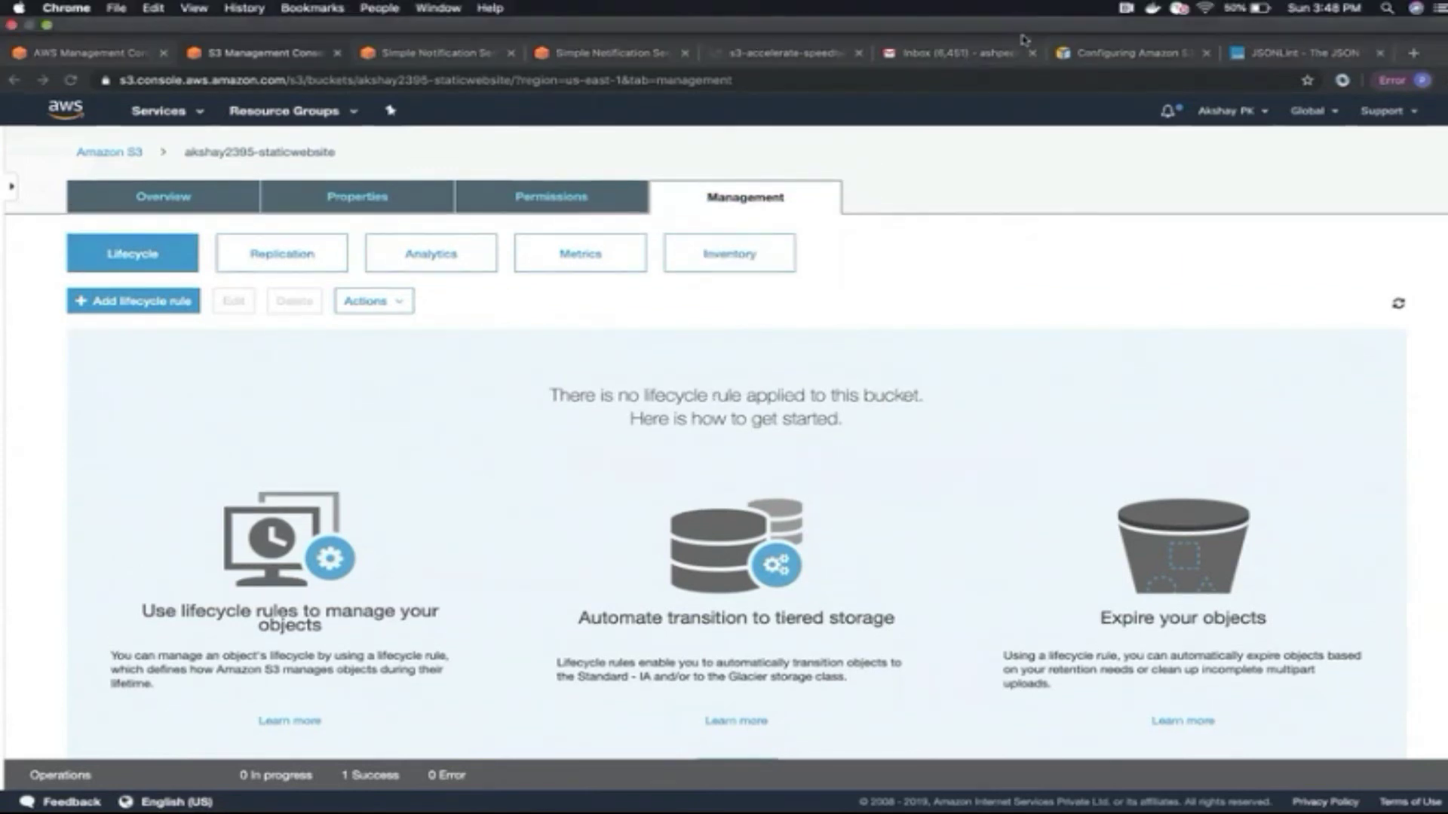